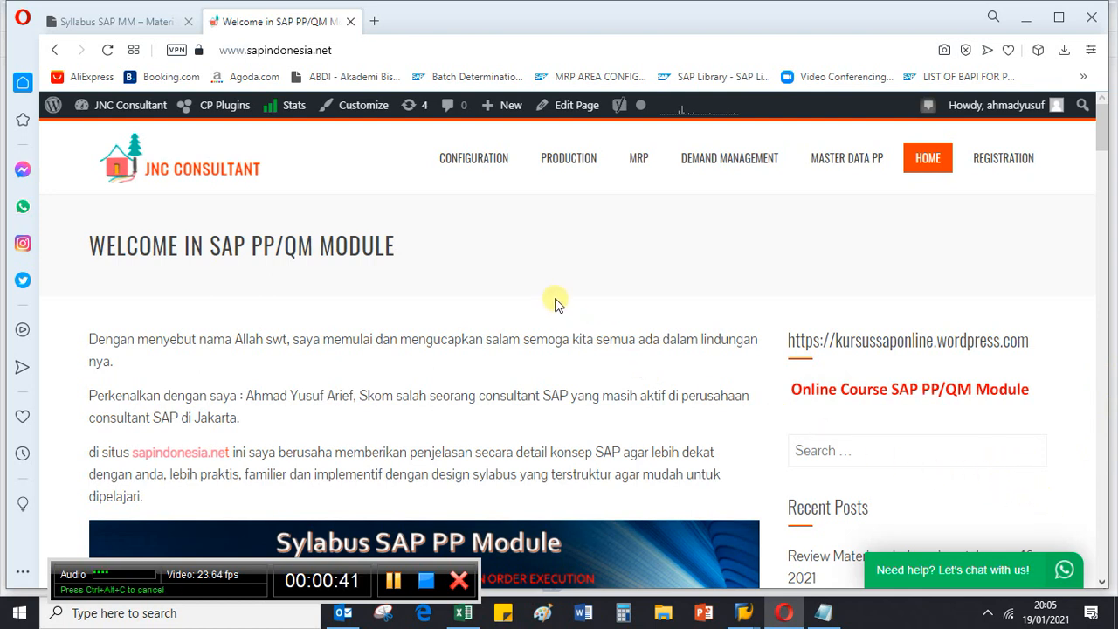
# Examine the SAP PP module syllabus on the sapindonesia.net home page.
pyautogui.click(364, 50)
pyautogui.moveTo(364, 50); pyautogui.dragTo(198, 47)
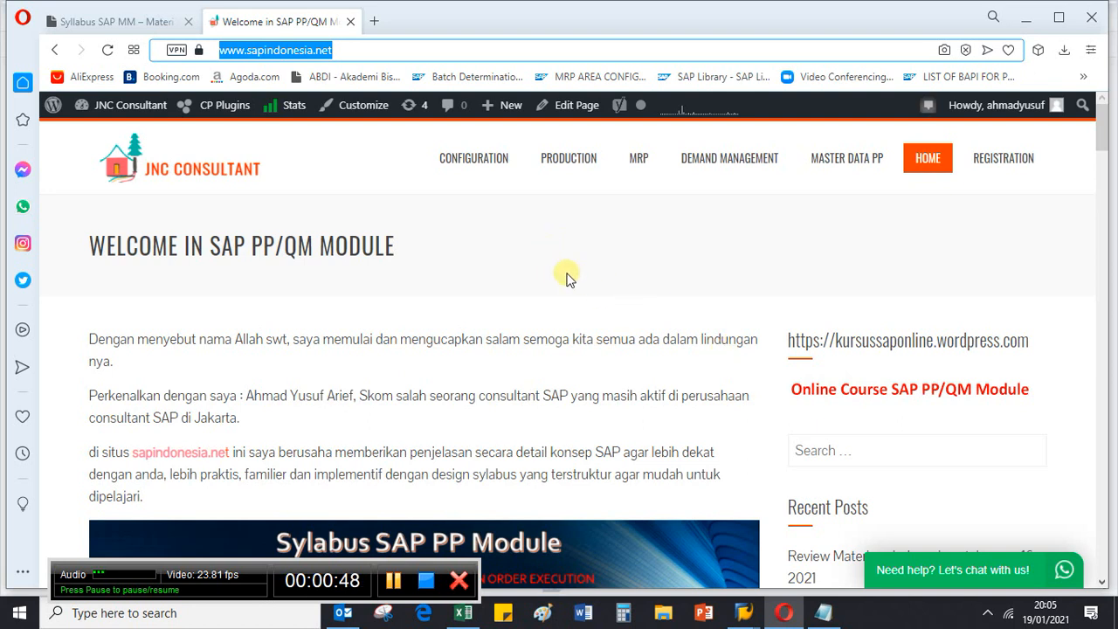
pyautogui.click(538, 270)
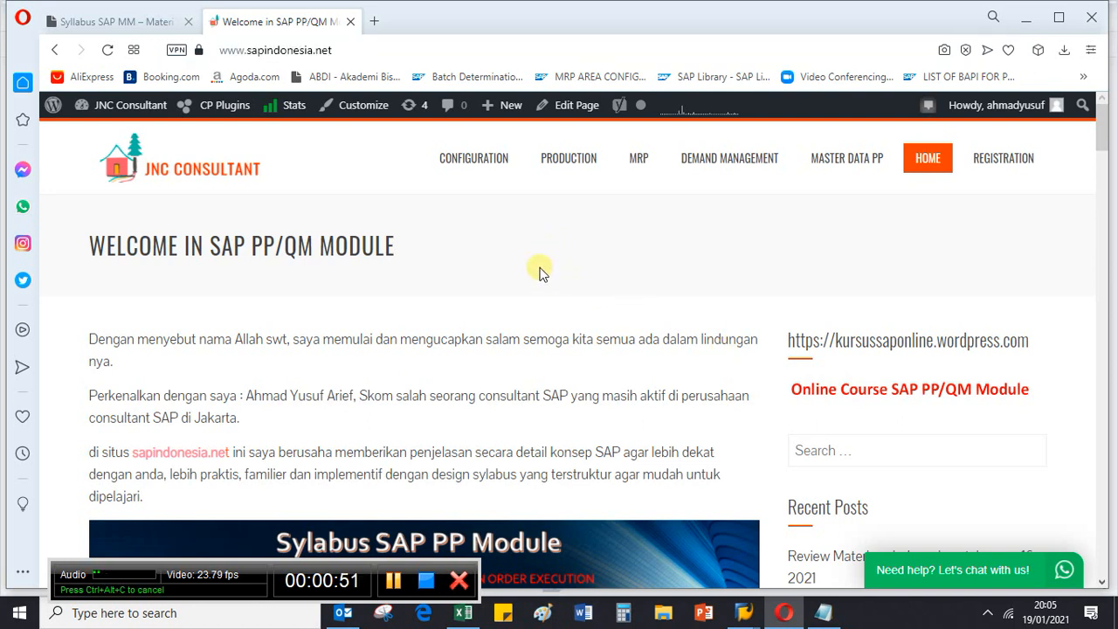
pyautogui.scroll(-2, 539, 270)
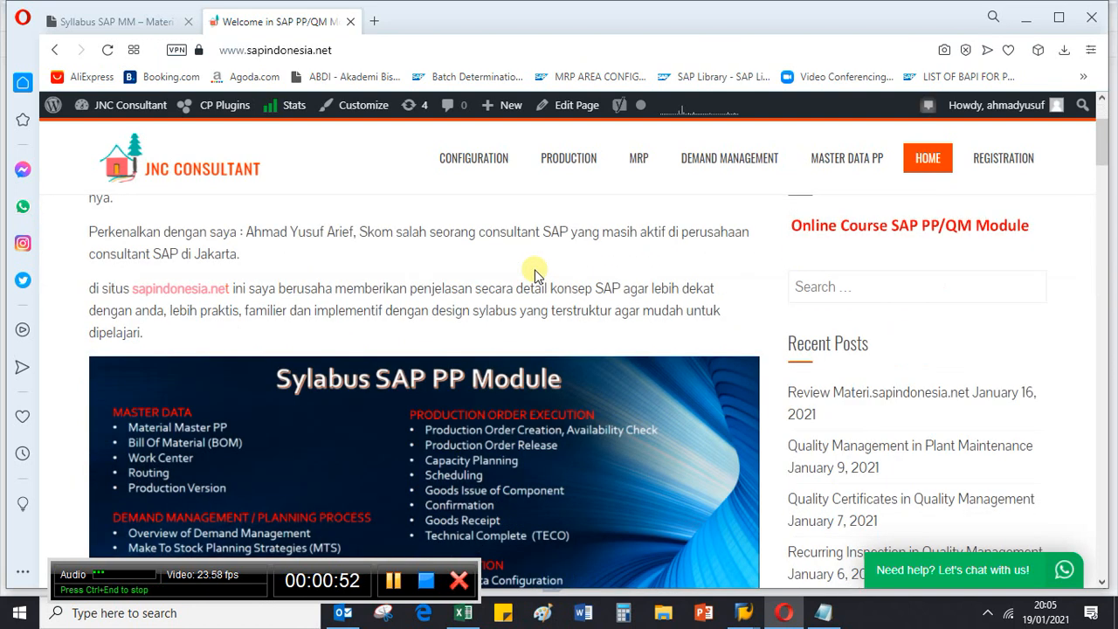
pyautogui.scroll(-1, 522, 382)
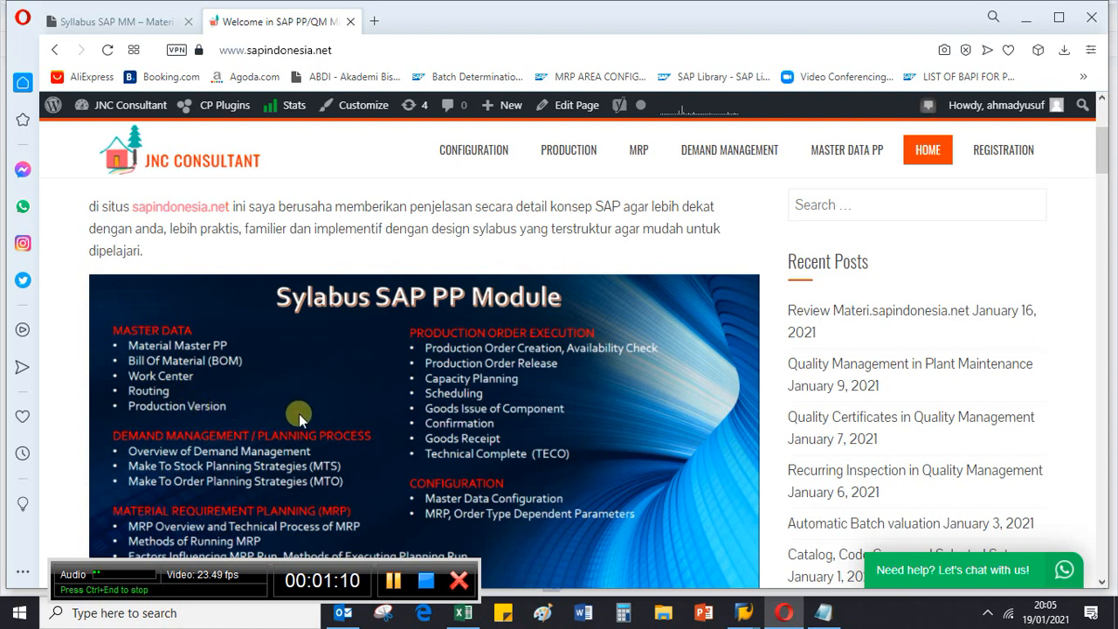
pyautogui.scroll(-1, 299, 413)
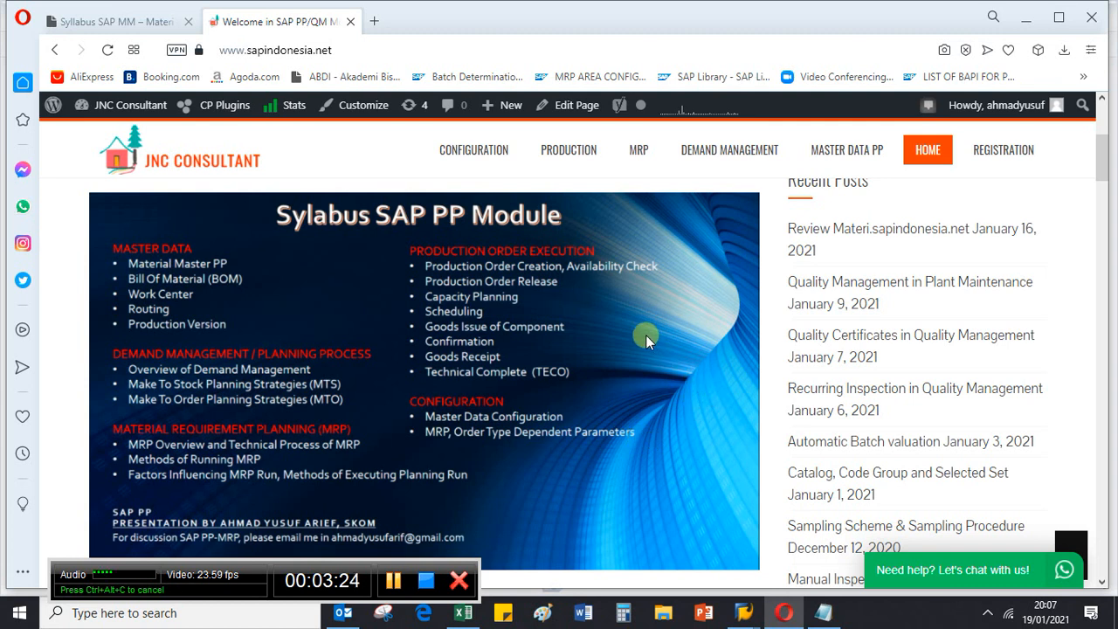
pyautogui.scroll(2, 684, 308)
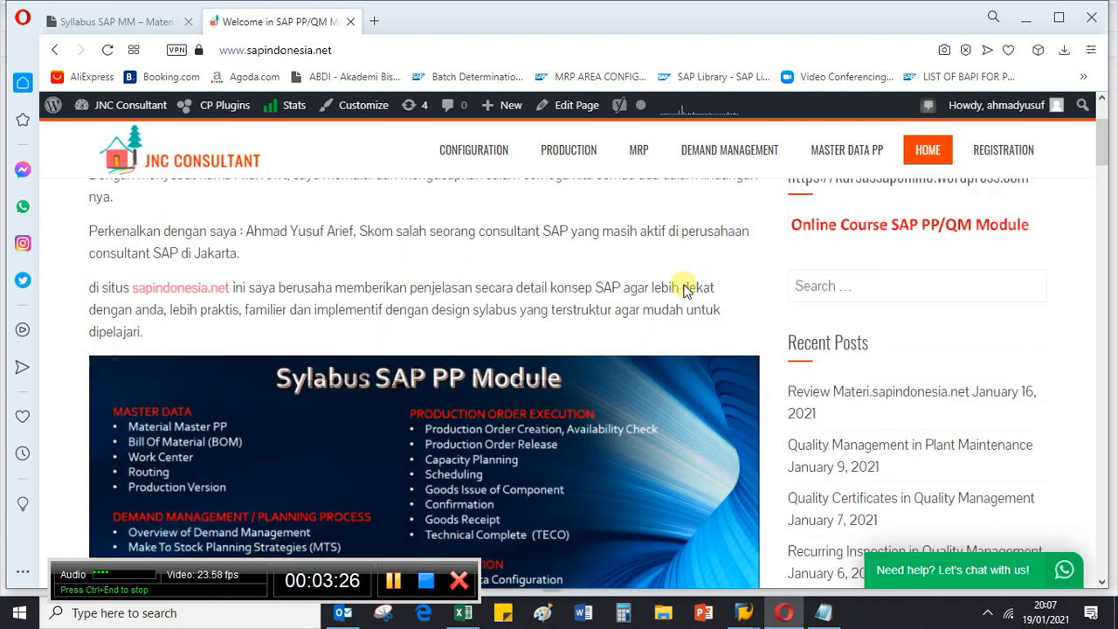
pyautogui.scroll(2, 684, 291)
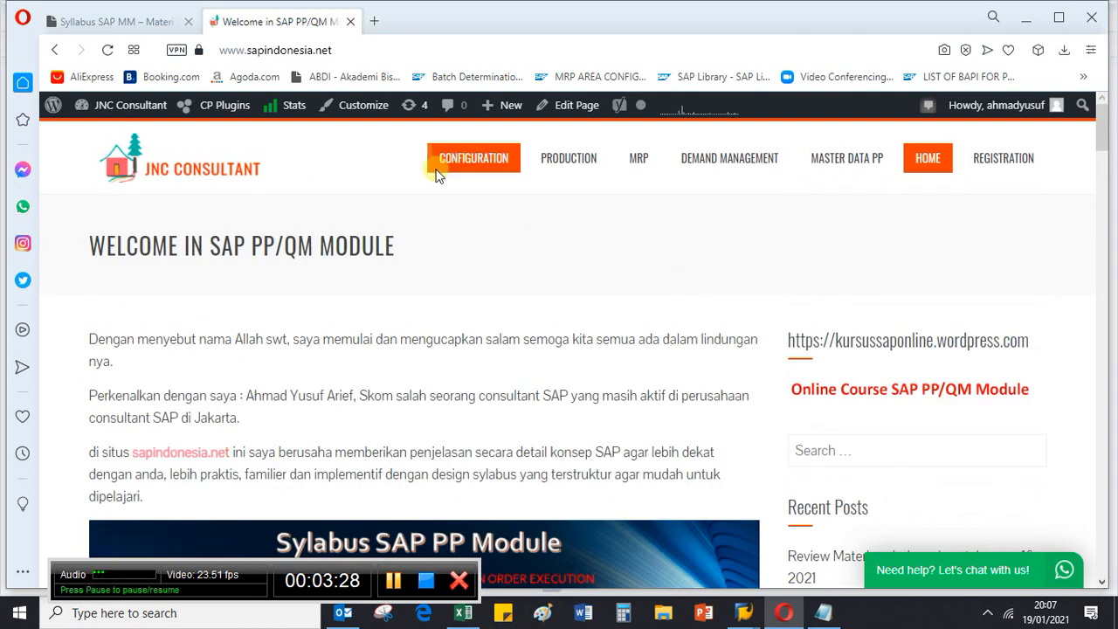
pyautogui.scroll(-1, 372, 209)
# Switch to the Materi SAP site and load its Syllabus SAP MM page down to the topic list.
pyautogui.click(118, 23)
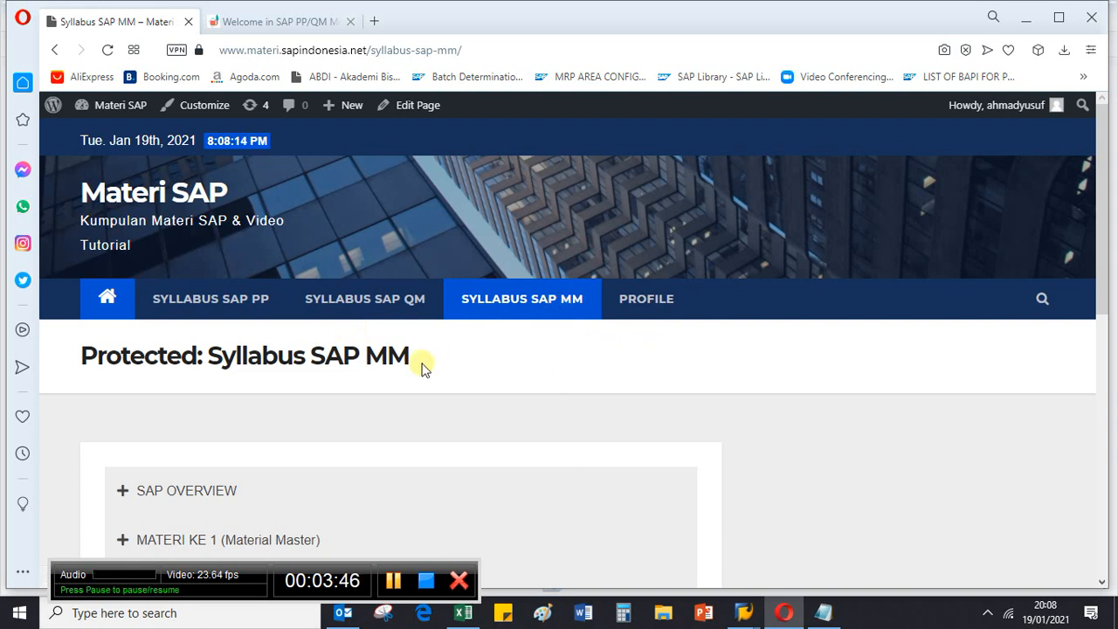
pyautogui.click(553, 305)
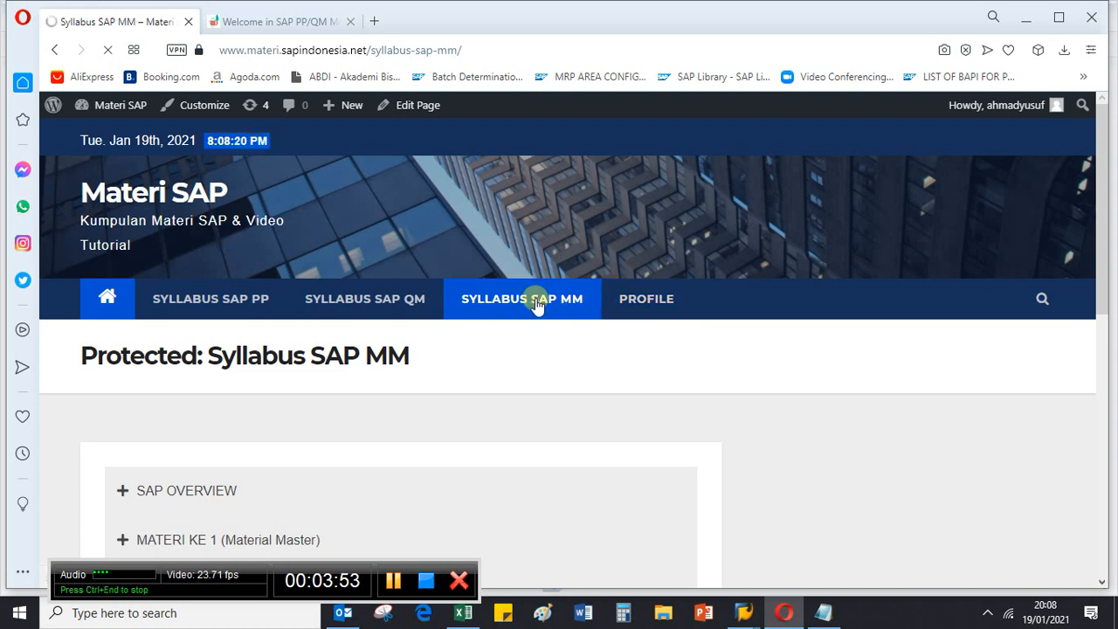
pyautogui.scroll(-2, 521, 398)
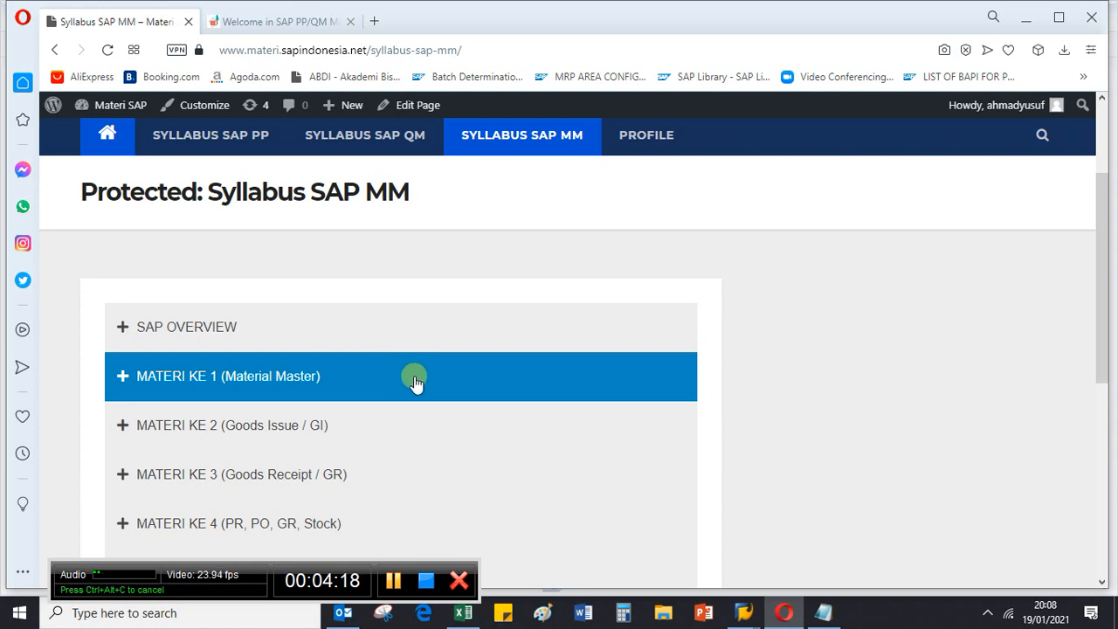
# Expand MATERI KE 1 (Material Master), look at its download link and MM01 video, and collapse it.
pyautogui.click(365, 378)
pyautogui.scroll(-2, 402, 392)
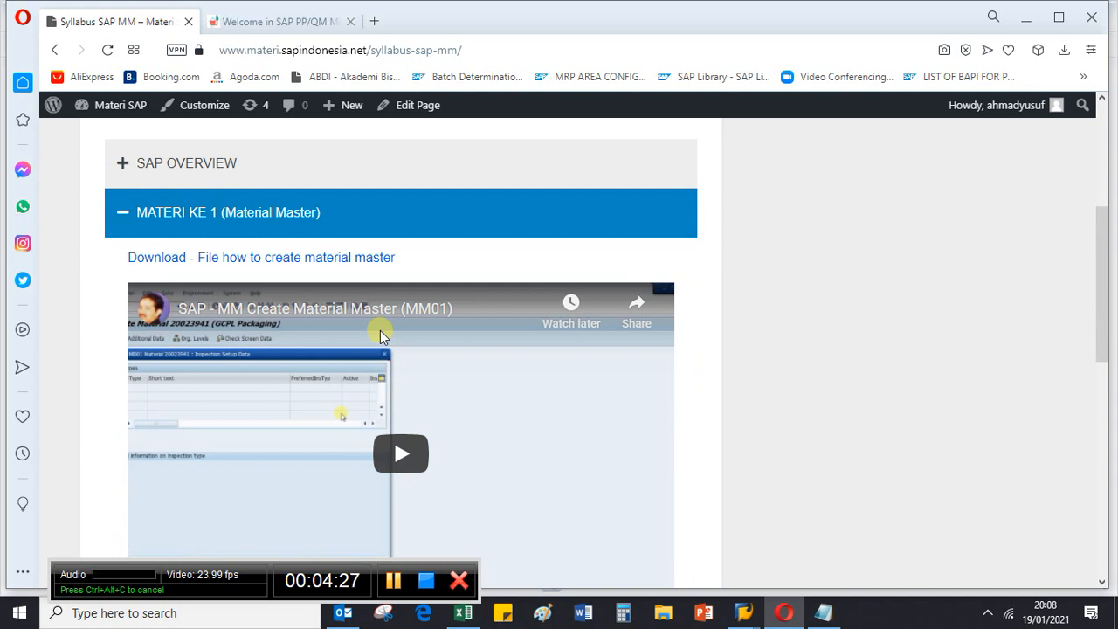
pyautogui.click(253, 259)
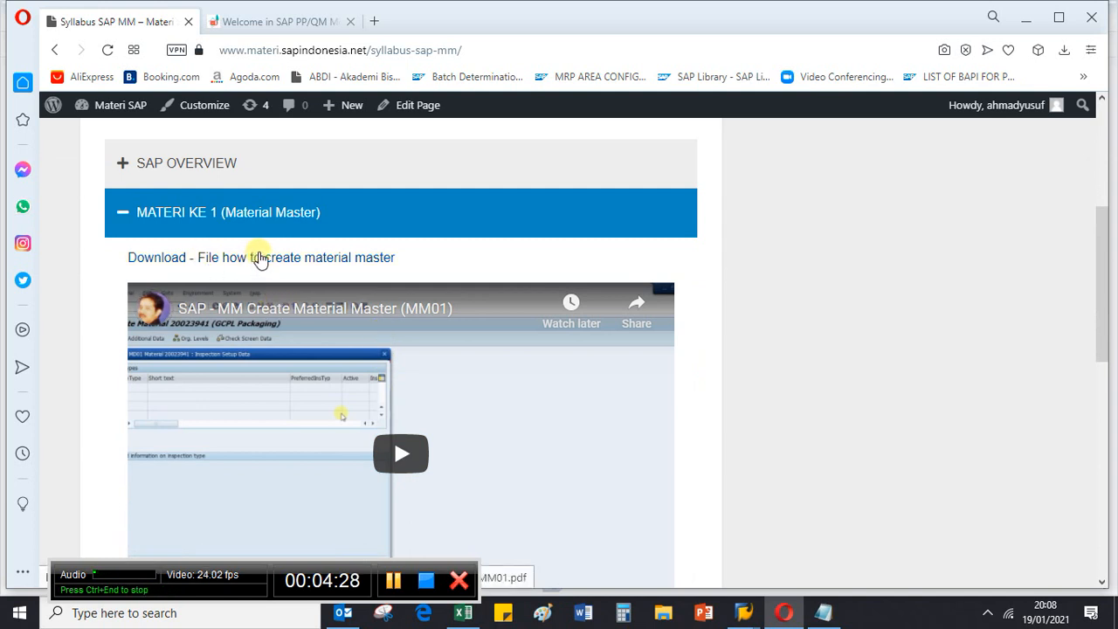
pyautogui.click(209, 219)
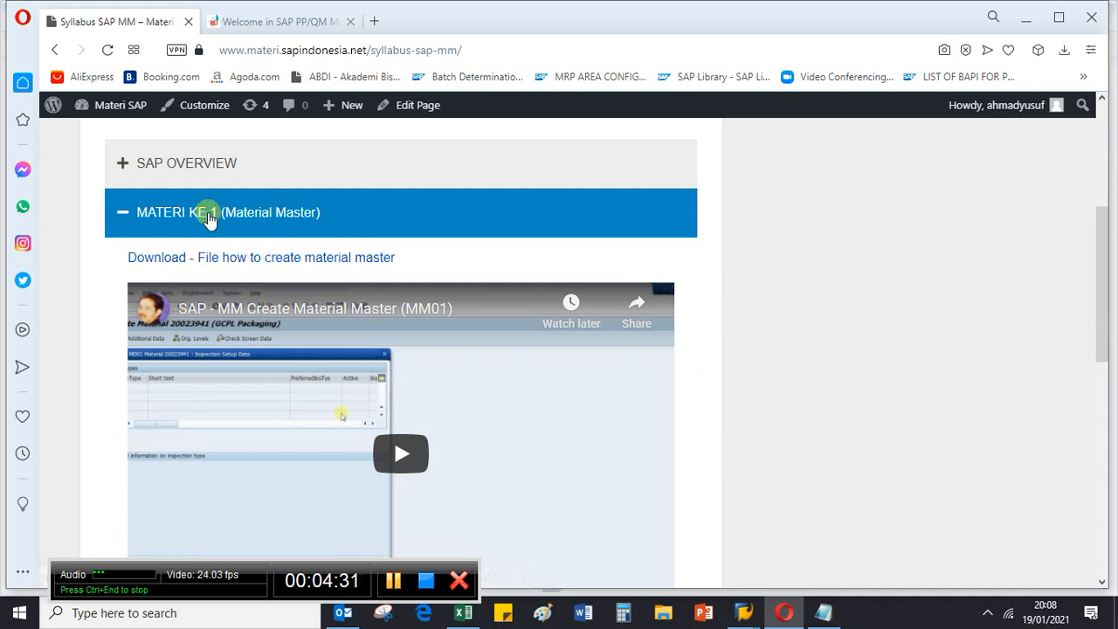
pyautogui.click(124, 214)
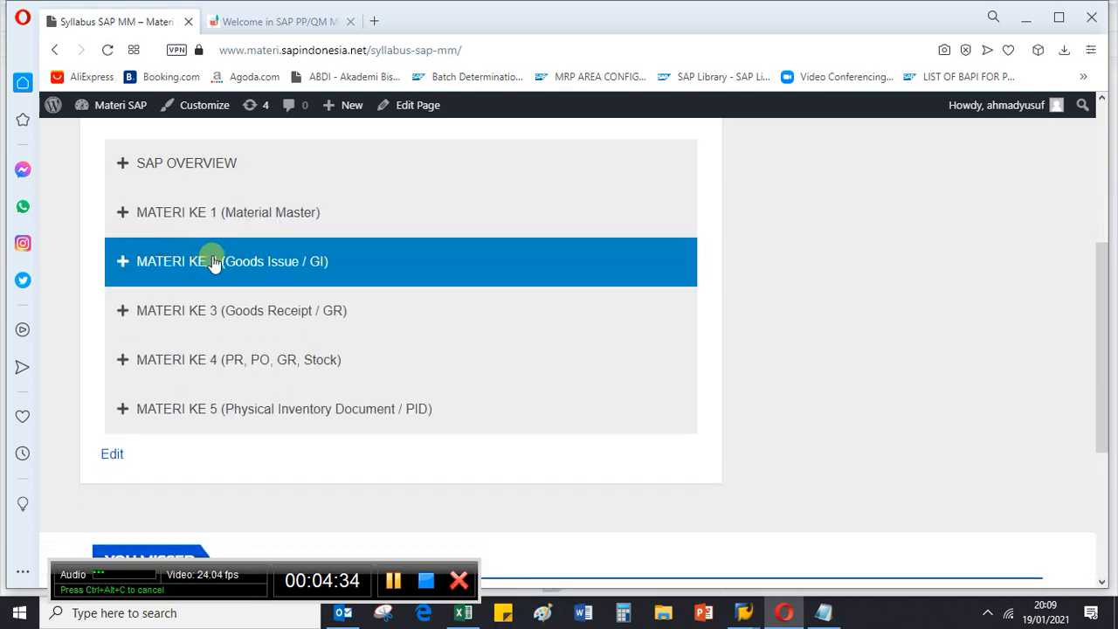
# Expand MATERI KE 2 (Goods Issue / GI), look through its download link and session videos, and collapse it.
pyautogui.click(253, 268)
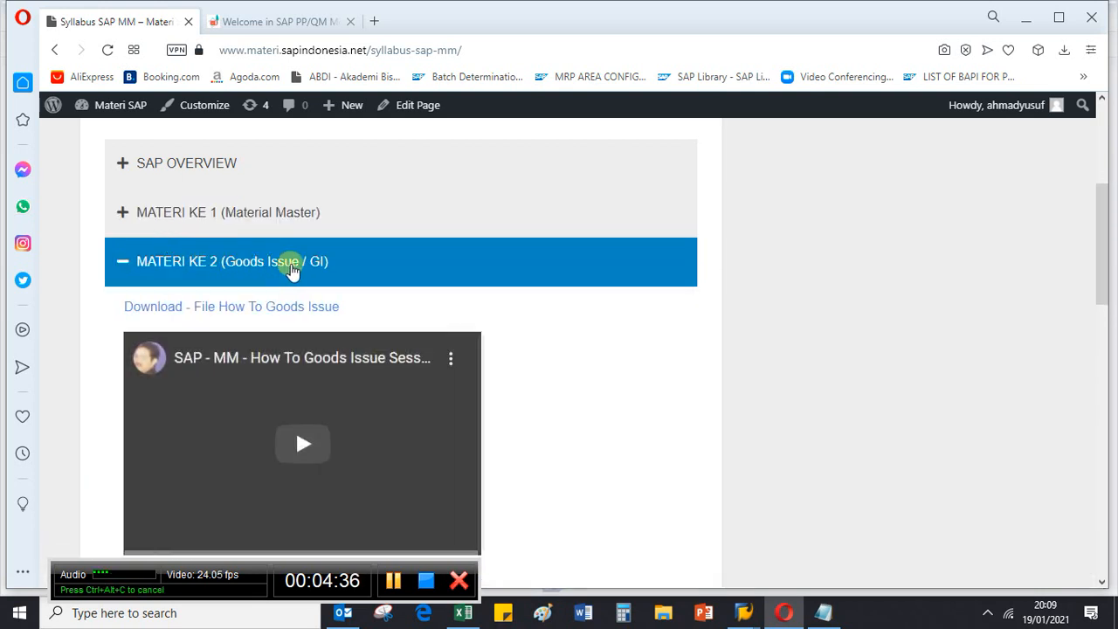
pyautogui.scroll(-2, 267, 419)
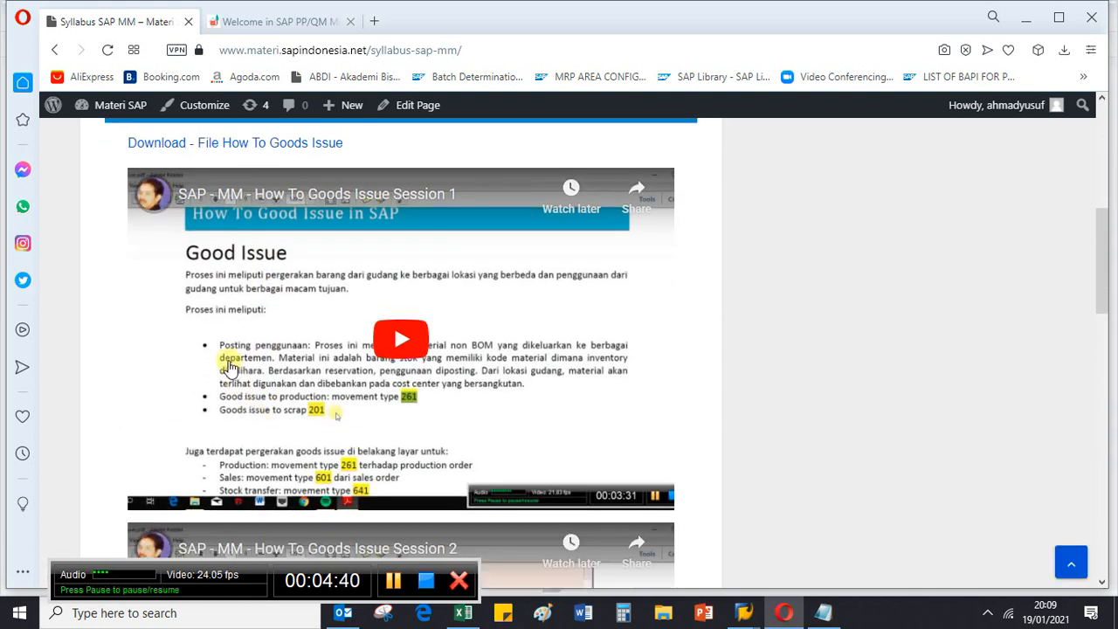
pyautogui.scroll(2, 175, 325)
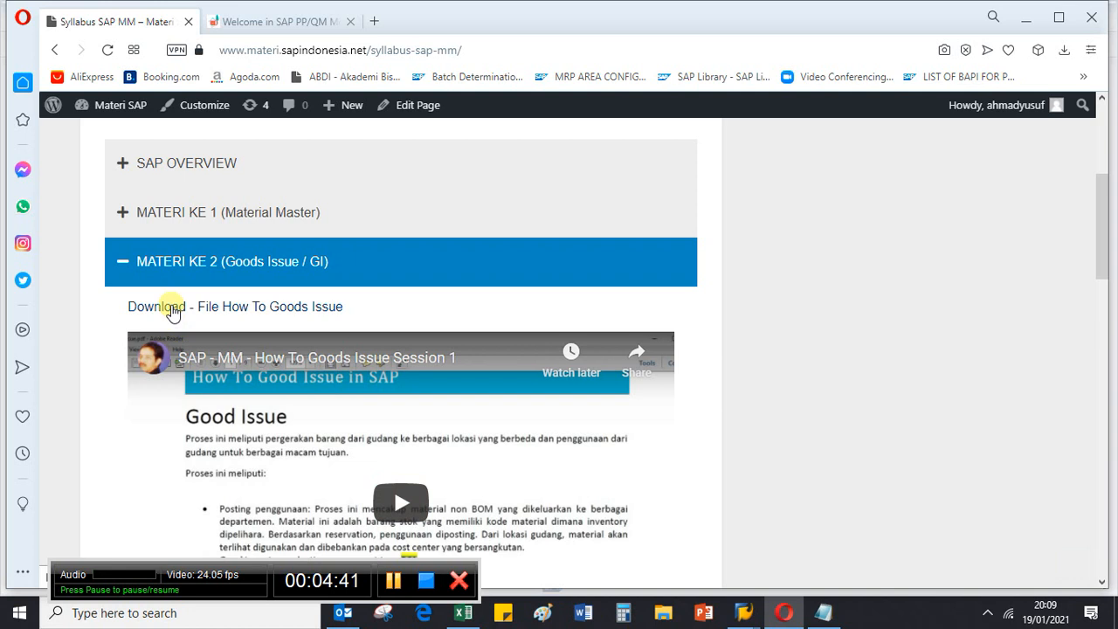
pyautogui.click(124, 264)
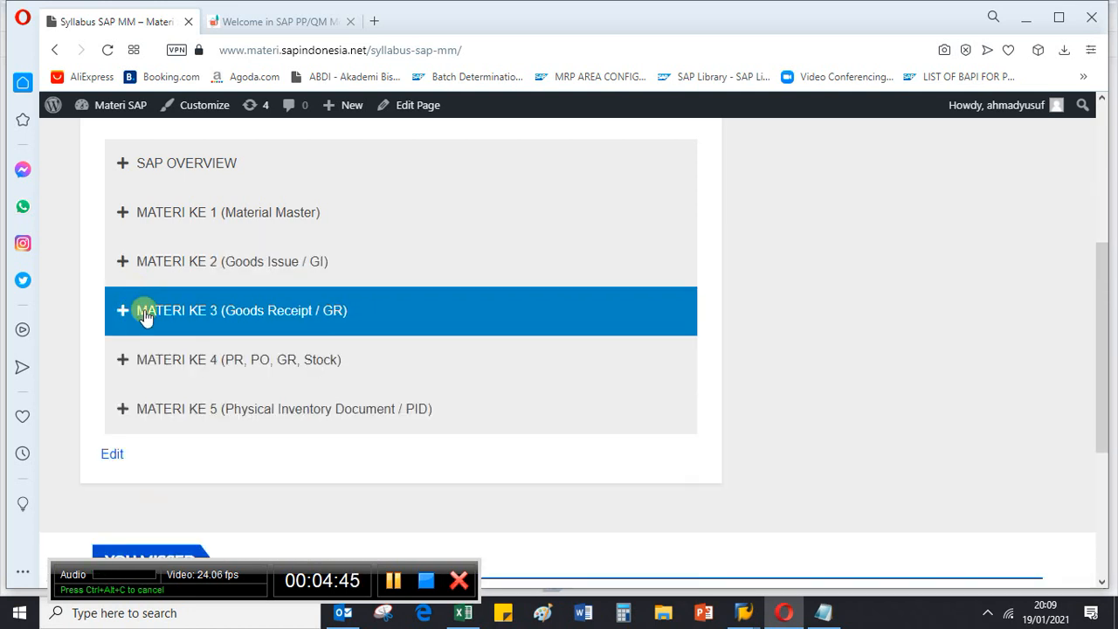
# Expand MATERI KE 3 (Goods Receipt / GR), look through its file link and videos, and collapse it.
pyautogui.click(189, 316)
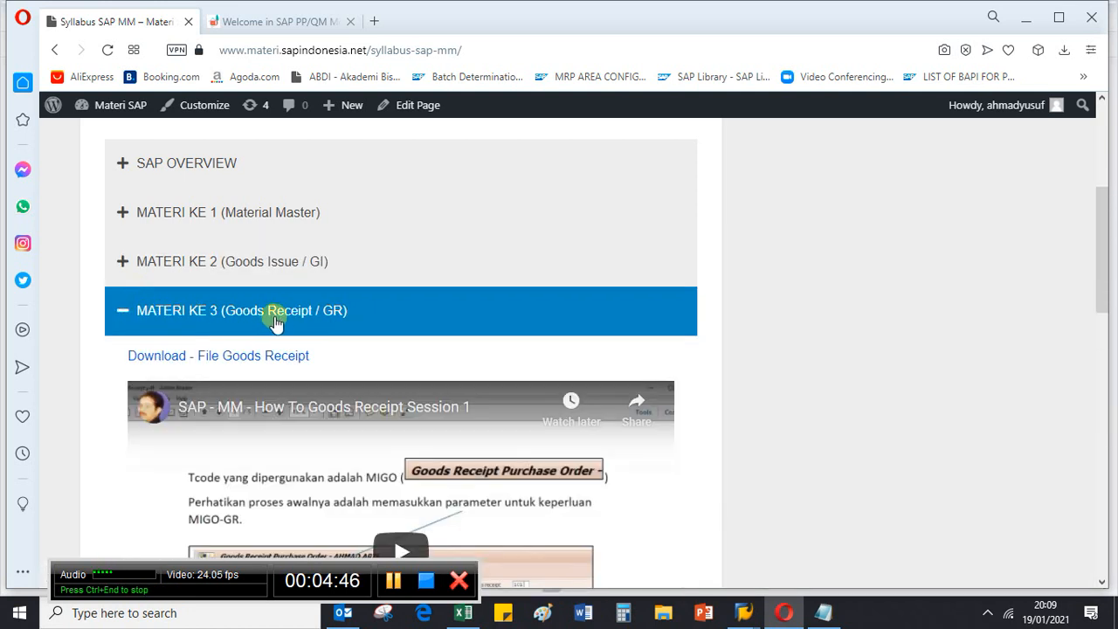
pyautogui.scroll(-2, 297, 337)
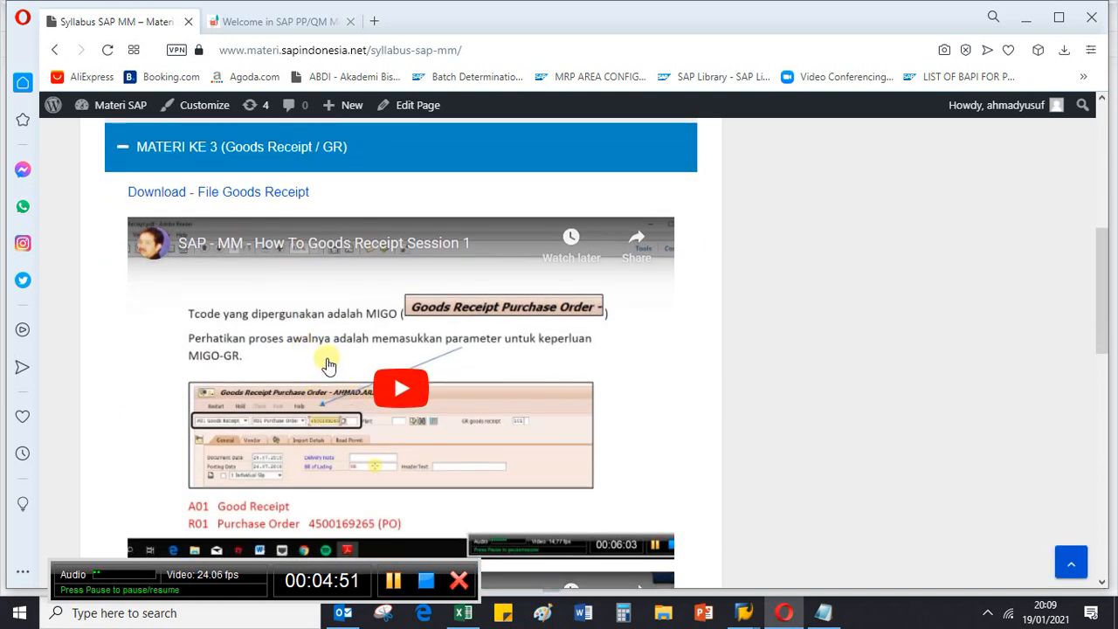
pyautogui.scroll(2, 328, 365)
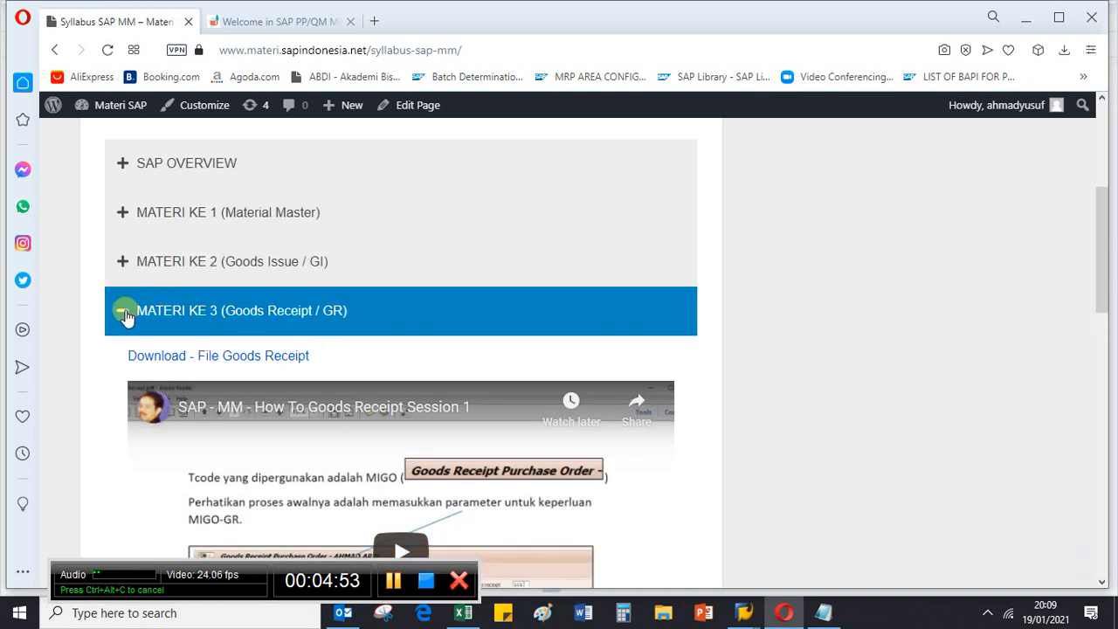
pyautogui.click(125, 315)
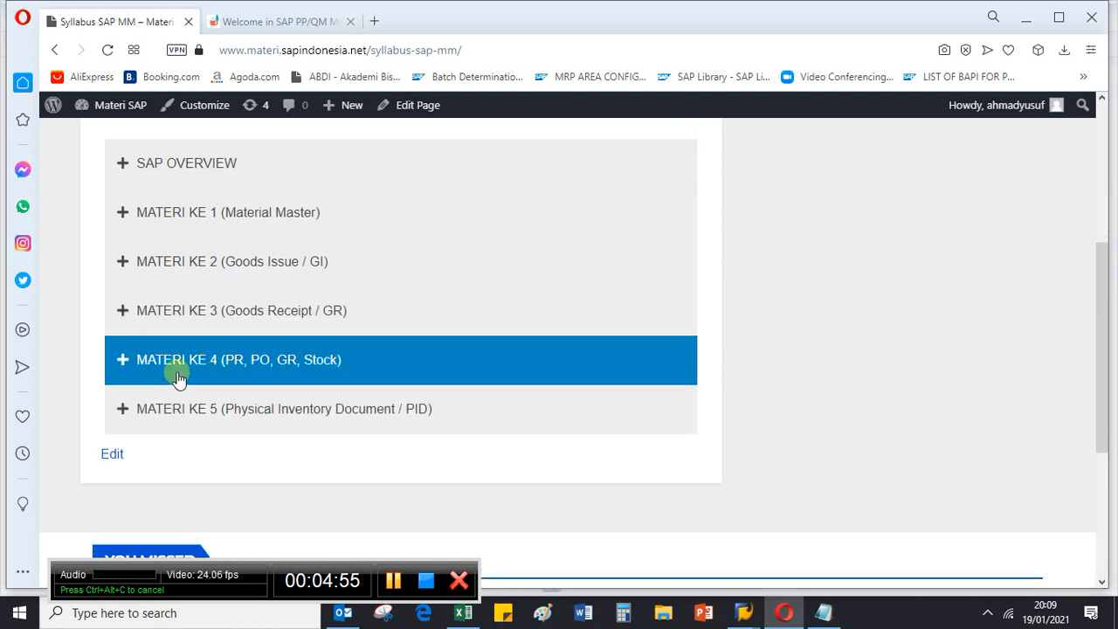
# View the contents of MATERI KE 4 (PR, PO, GR, Stock) and MATERI KE 5 (Physical Inventory Document / PID), collapsing each section after viewing.
pyautogui.click(270, 370)
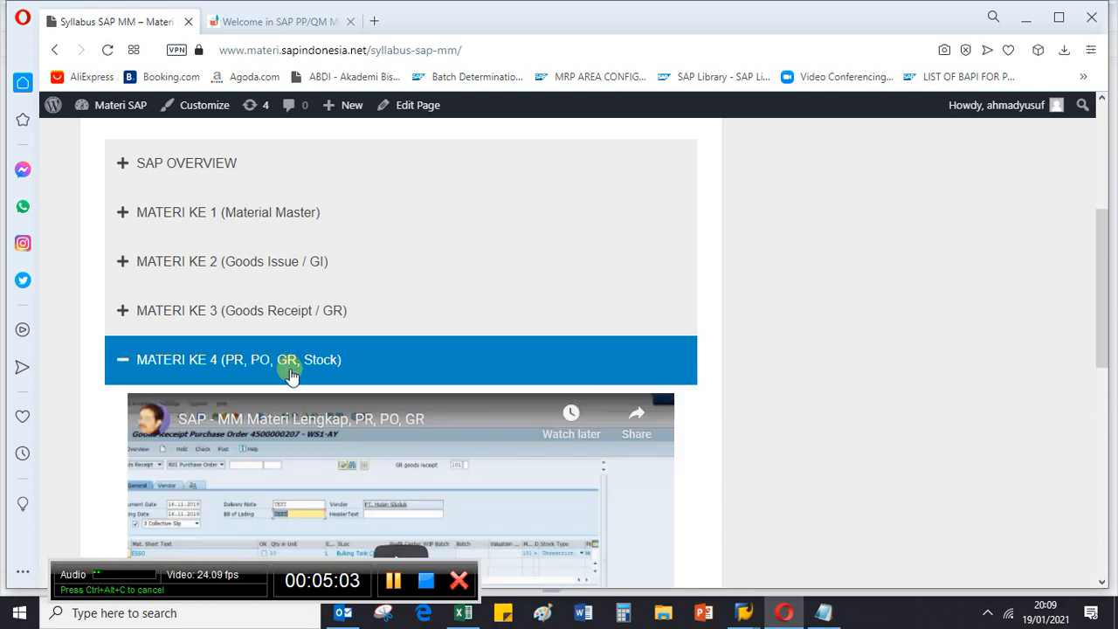
pyautogui.scroll(-2, 291, 374)
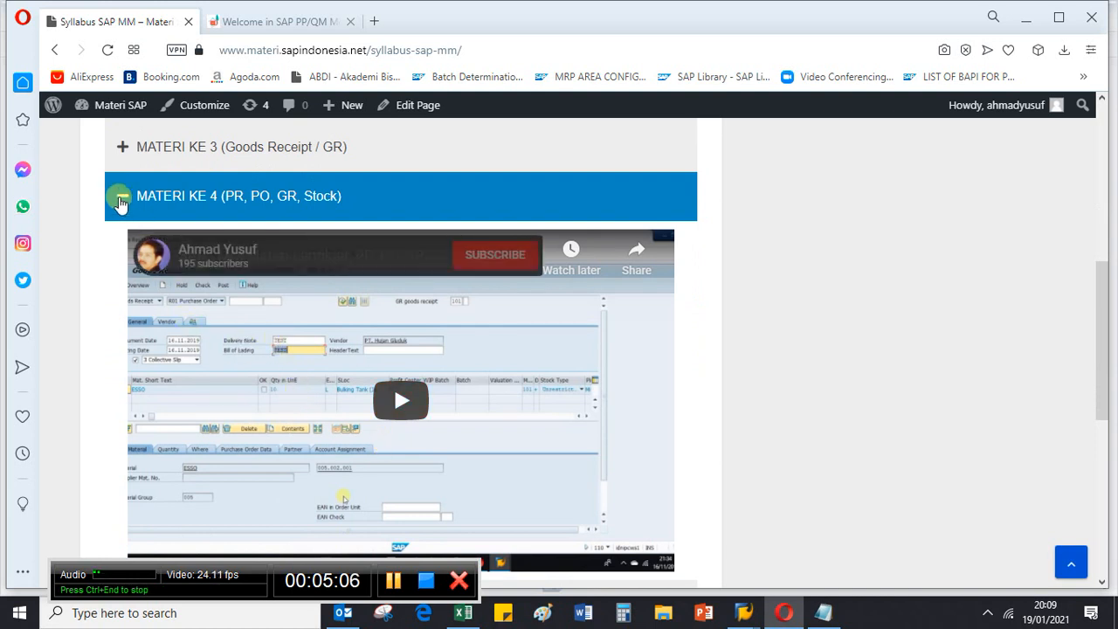
pyautogui.click(121, 200)
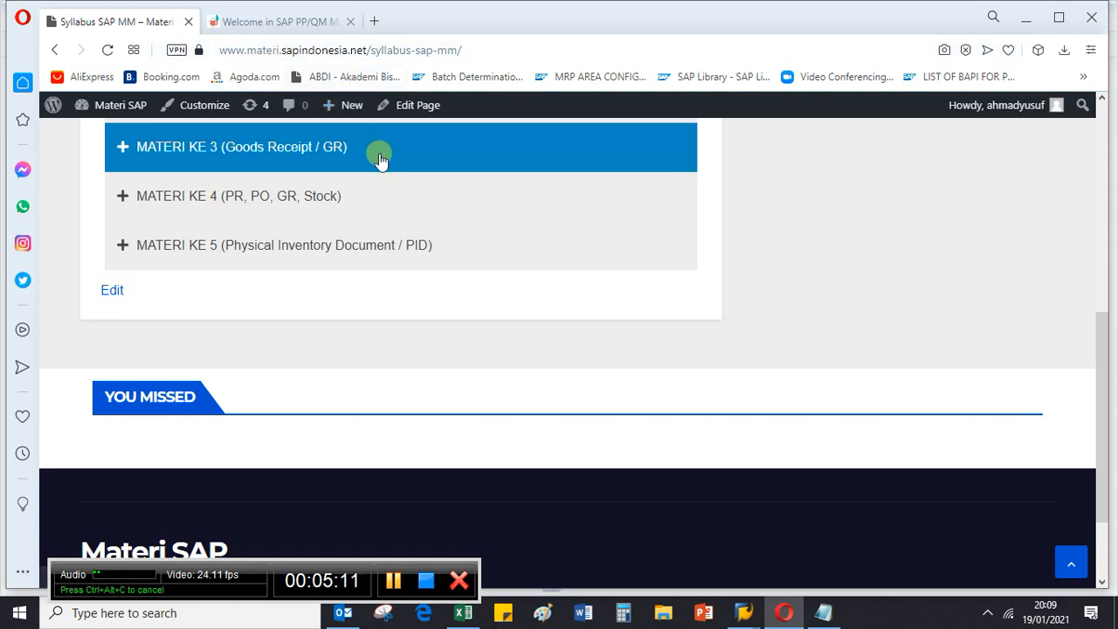
pyautogui.click(194, 248)
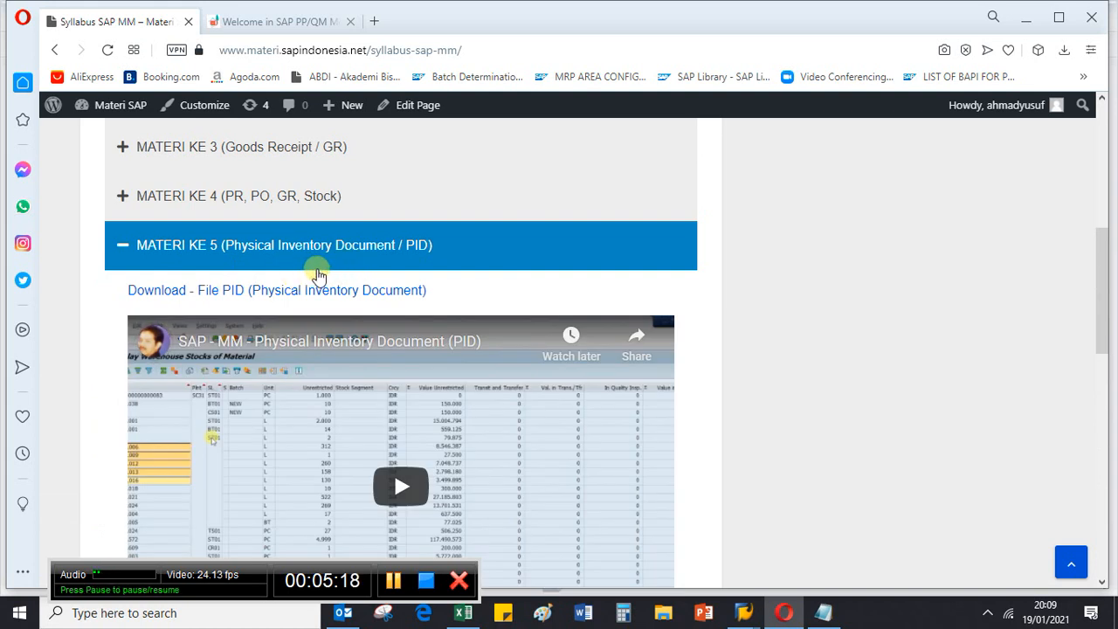
pyautogui.click(124, 249)
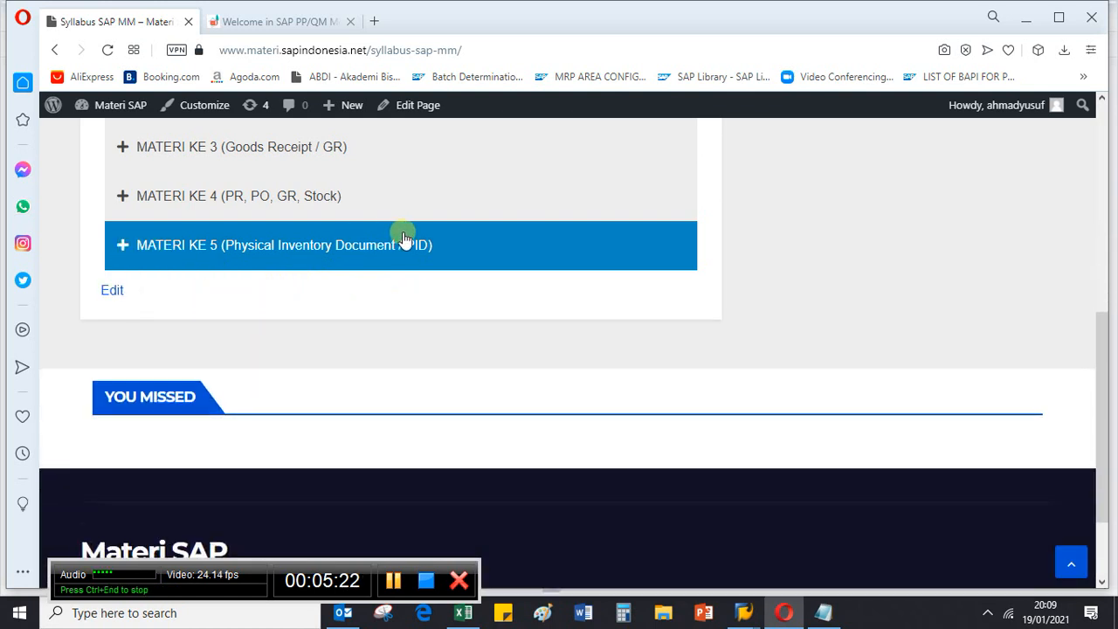
# Open the Syllabus SAP QM page and look through its full list of MATERI topics.
pyautogui.scroll(2, 437, 236)
pyautogui.scroll(3, 437, 231)
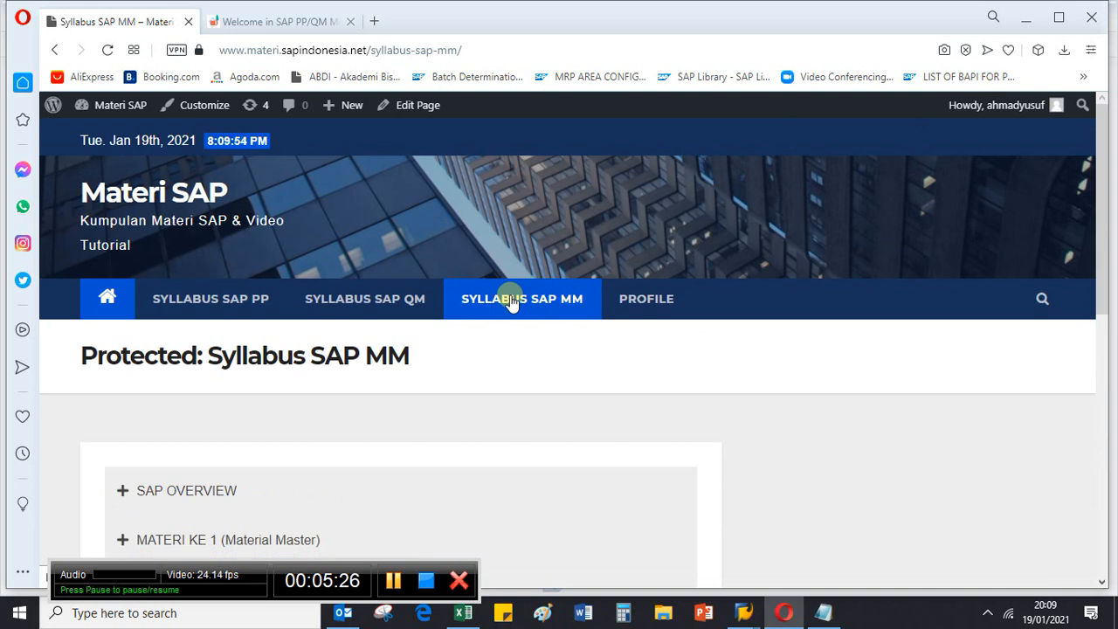
pyautogui.click(390, 299)
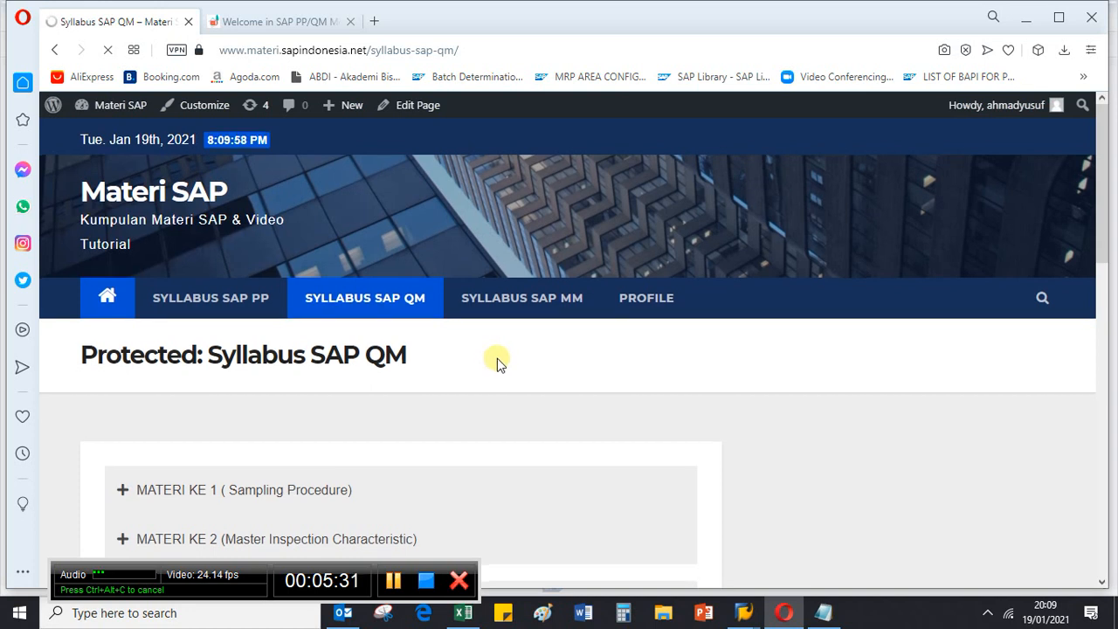
pyautogui.scroll(-2, 497, 362)
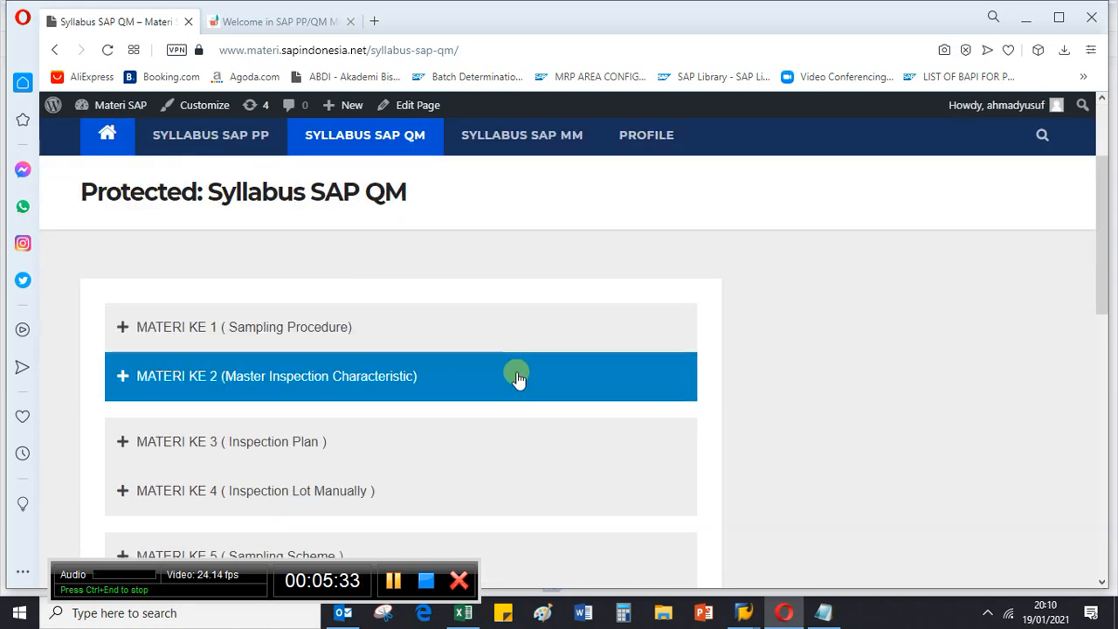
pyautogui.scroll(-5, 513, 382)
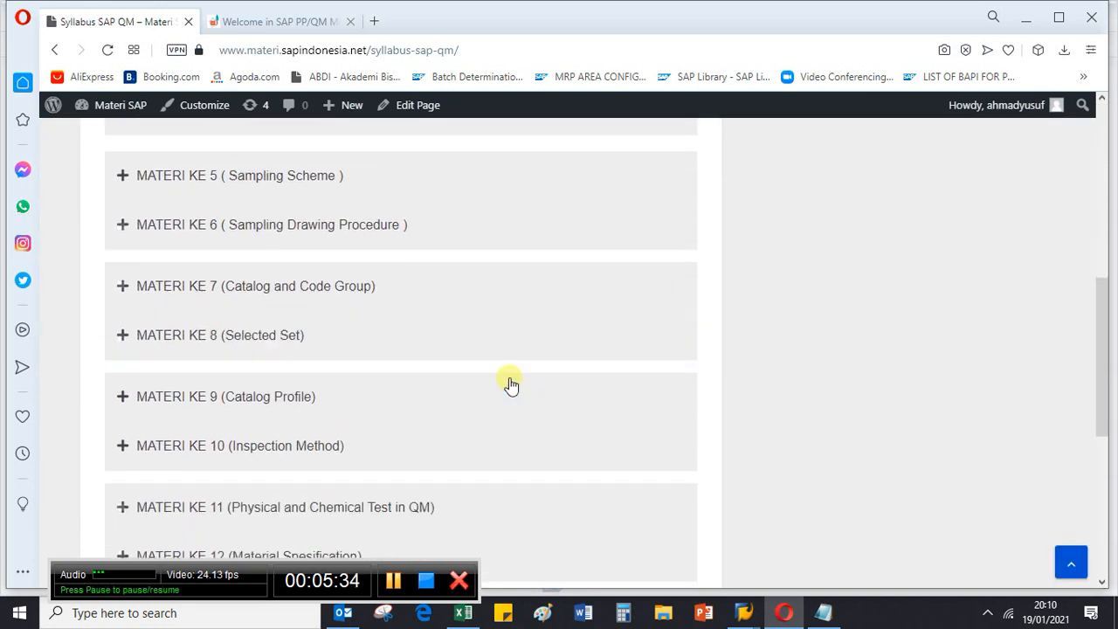
pyautogui.scroll(-4, 511, 382)
pyautogui.scroll(5, 511, 382)
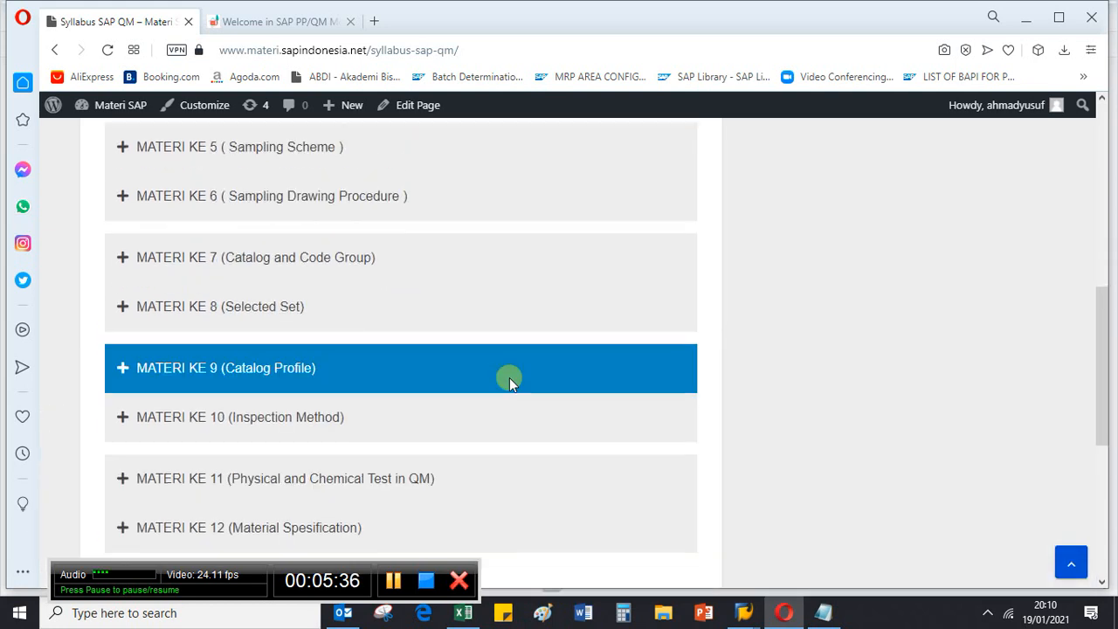
pyautogui.scroll(2, 509, 382)
pyautogui.scroll(3, 509, 381)
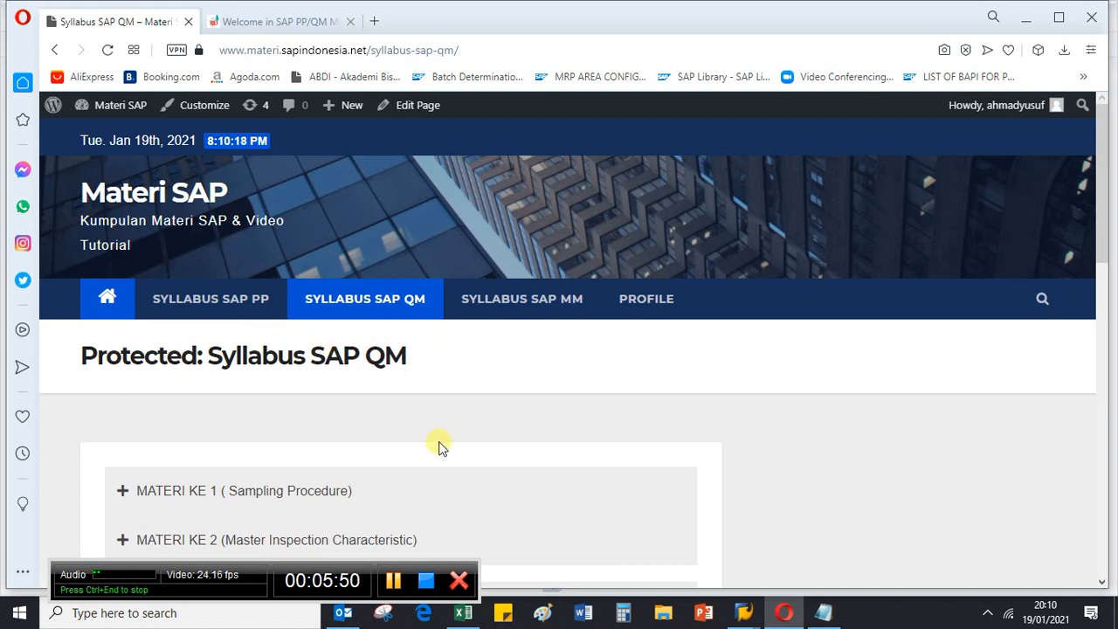
# Expand the MATERI KE 1 (Sampling Procedure) section of the SAP QM syllabus.
pyautogui.scroll(-1, 439, 446)
pyautogui.click(384, 422)
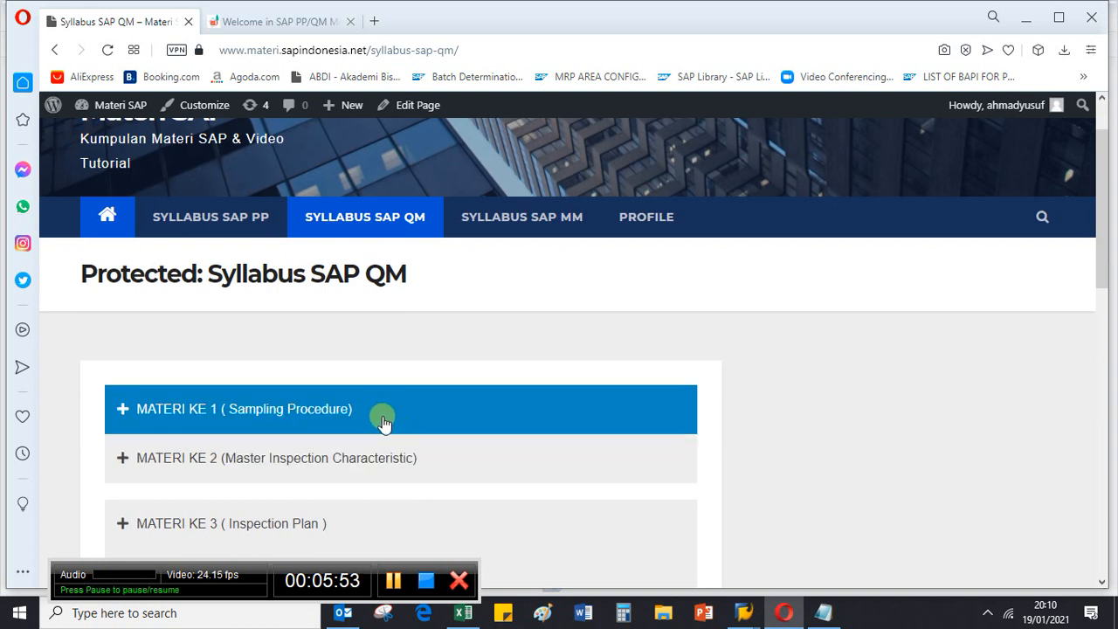
pyautogui.click(387, 412)
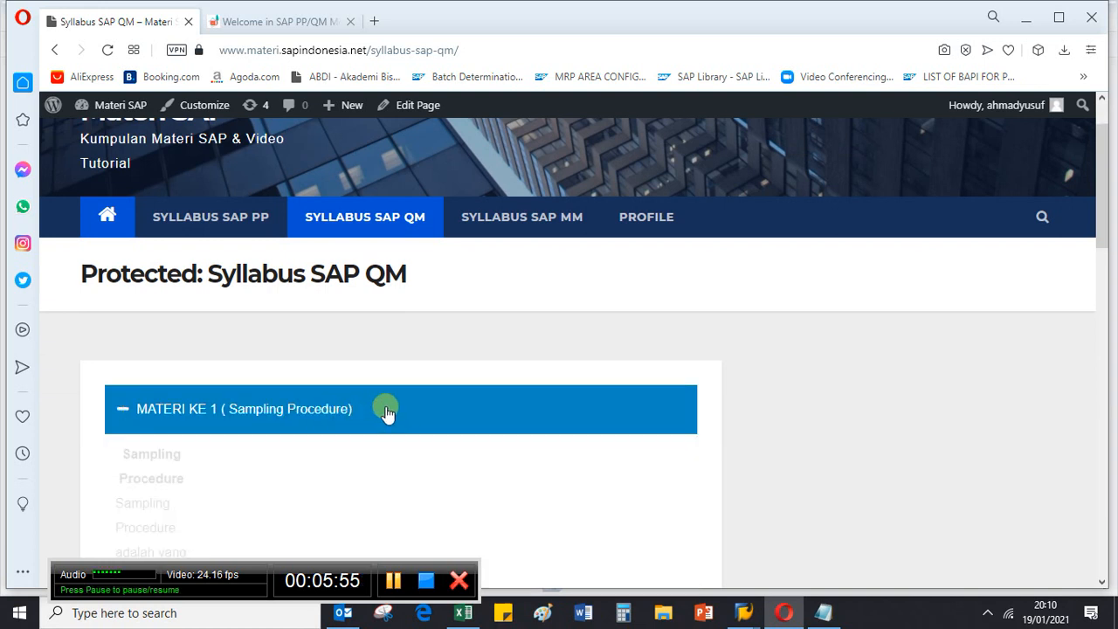
# Look through the MATERI KE 1 (Sampling Procedure) material, from its explanation and example screens to its tutorial video.
pyautogui.scroll(-2, 397, 415)
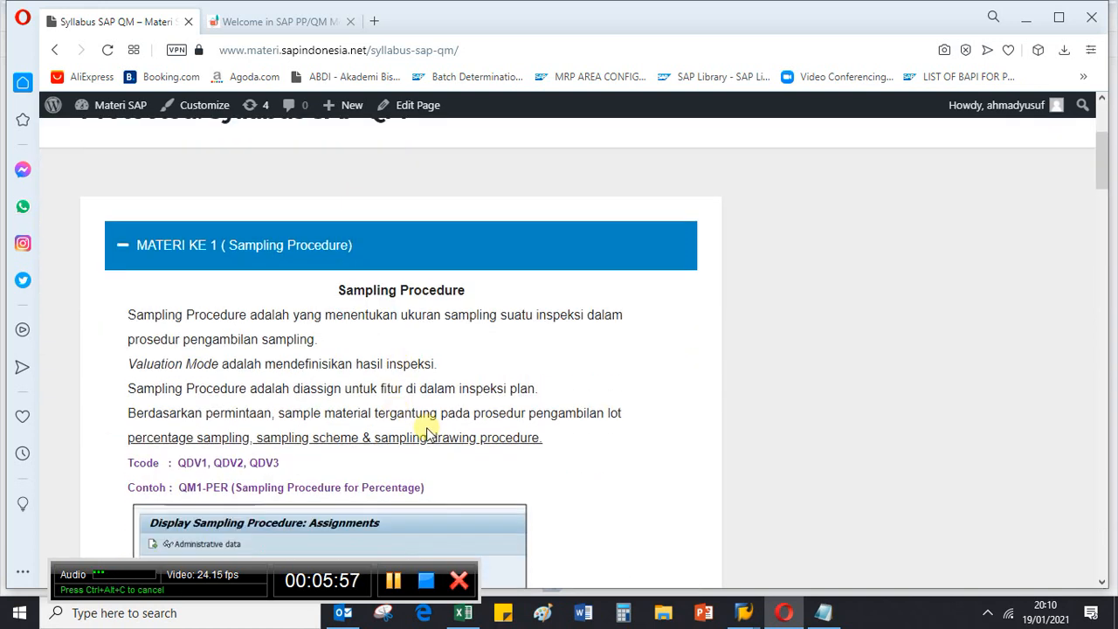
pyautogui.scroll(-3, 428, 433)
pyautogui.scroll(-3, 428, 434)
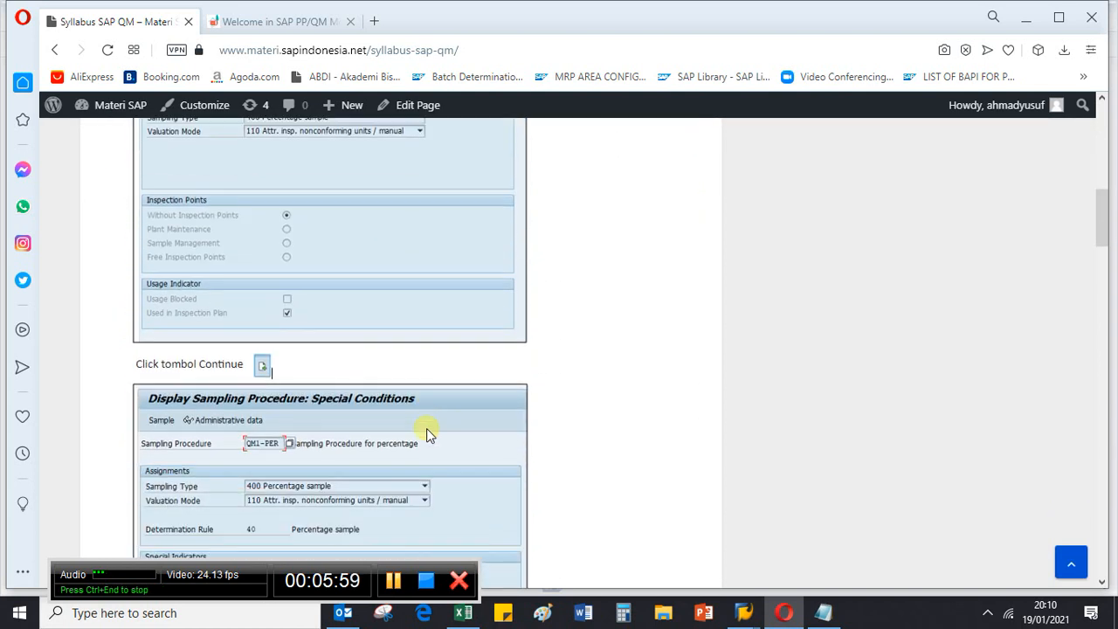
pyautogui.scroll(-15, 428, 433)
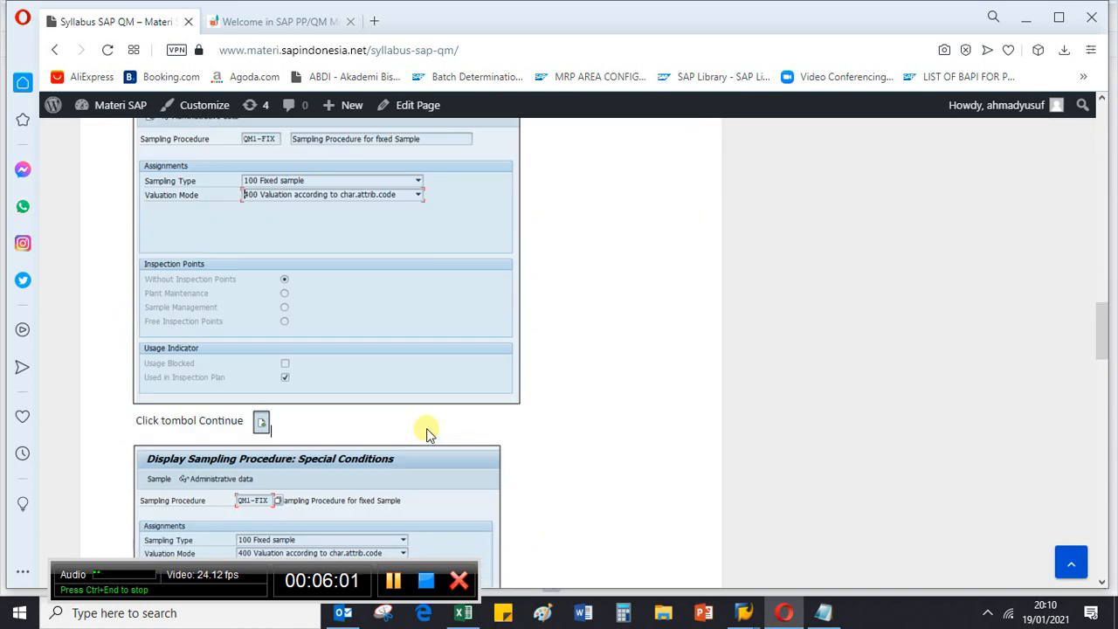
pyautogui.scroll(-9, 426, 433)
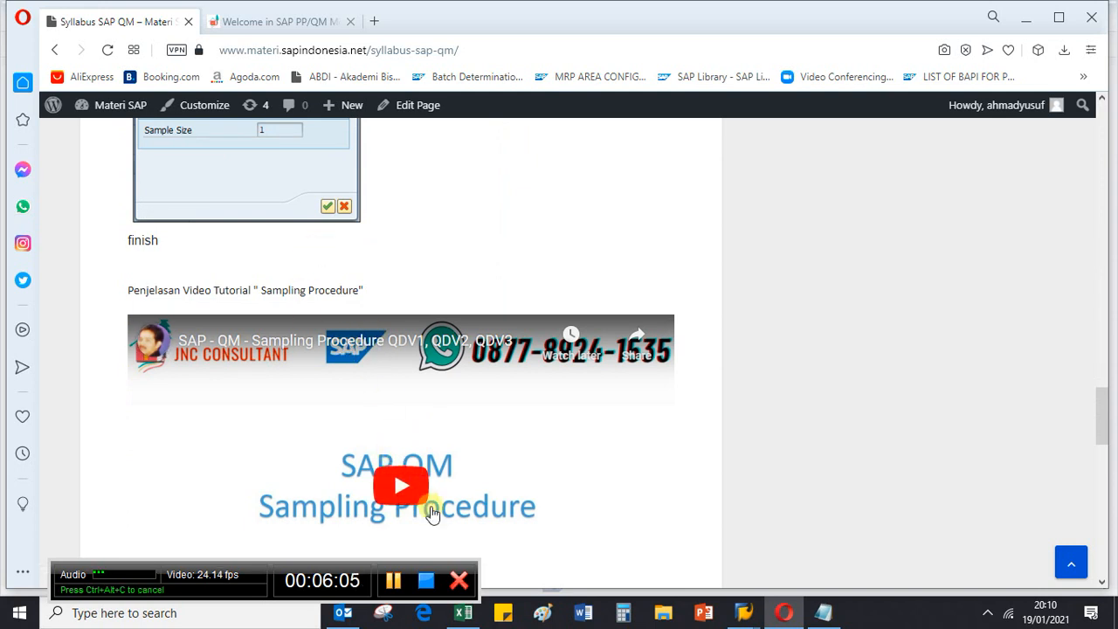
pyautogui.scroll(-2, 333, 477)
pyautogui.scroll(-1, 332, 474)
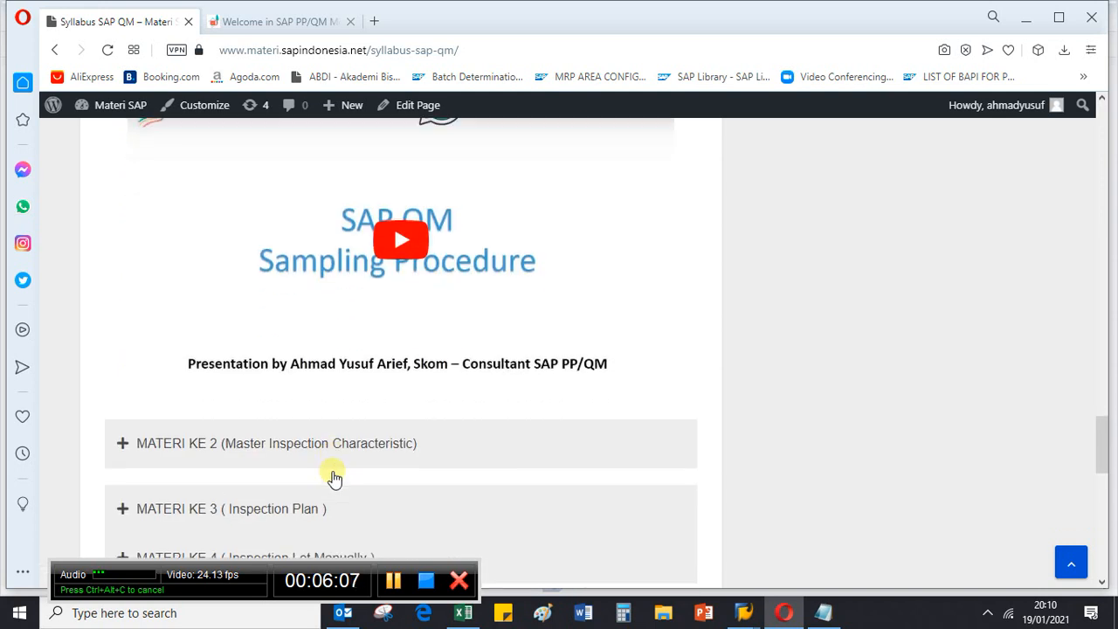
pyautogui.scroll(1, 330, 472)
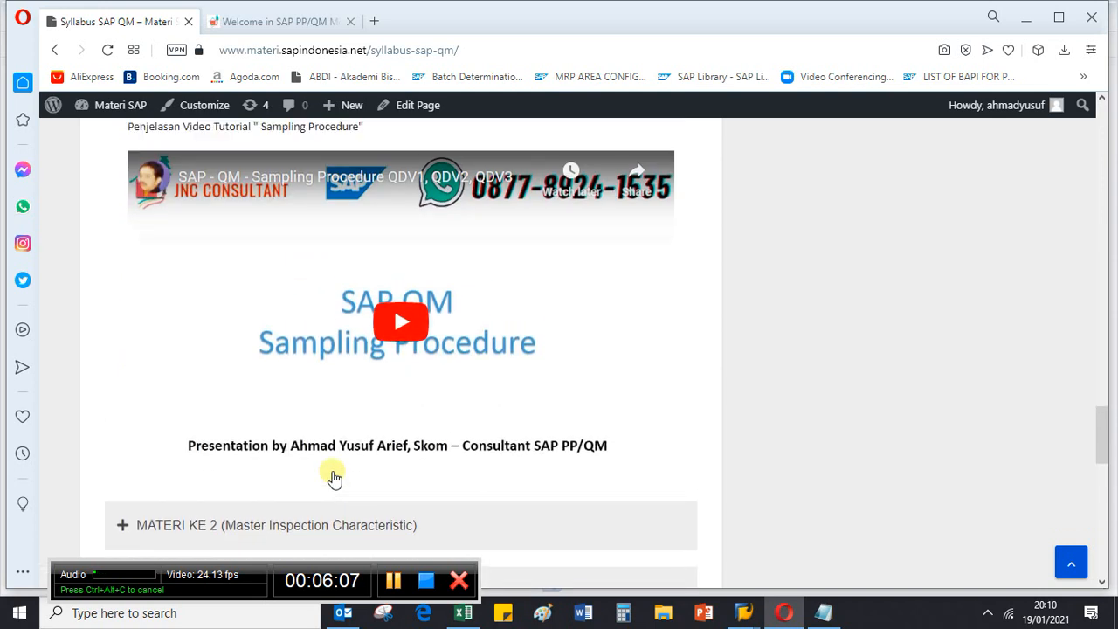
# Expand MATERI KE 2 (Master Inspection Characteristic) and look through its explanation, example screens and tutorial video.
pyautogui.click(313, 525)
pyautogui.scroll(-2, 284, 512)
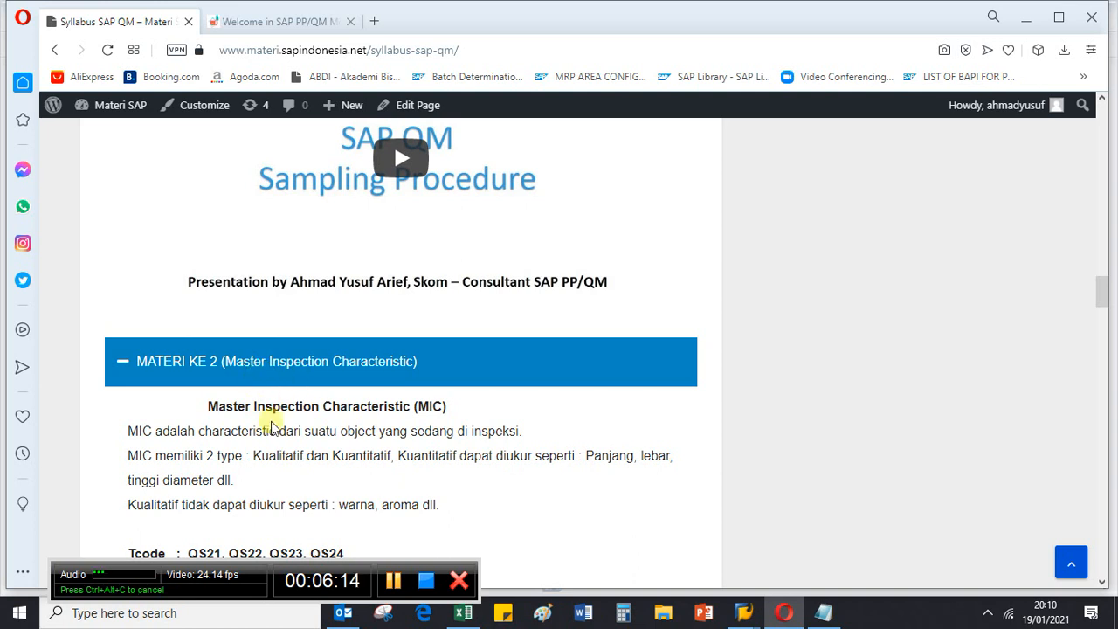
pyautogui.scroll(-4, 269, 426)
pyautogui.scroll(-12, 281, 425)
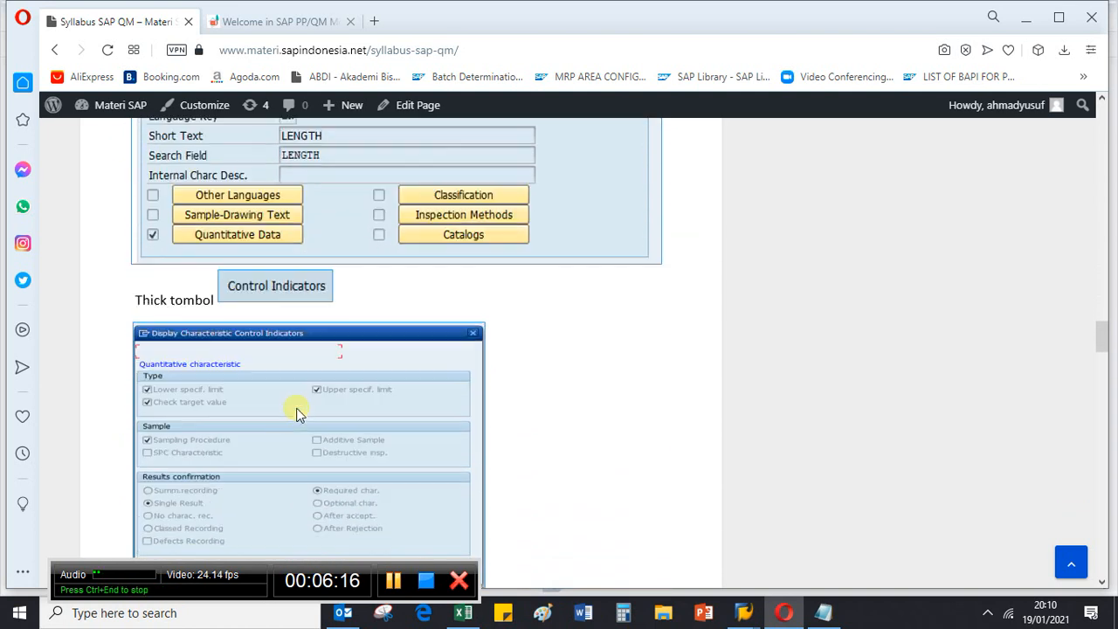
pyautogui.scroll(-12, 296, 410)
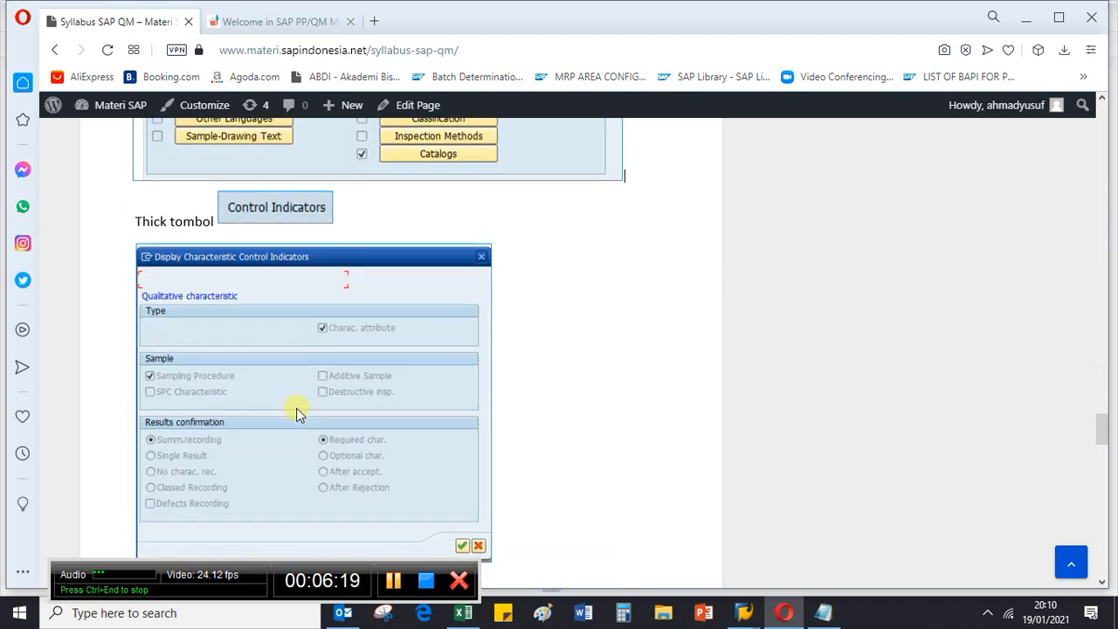
pyautogui.scroll(-3, 296, 415)
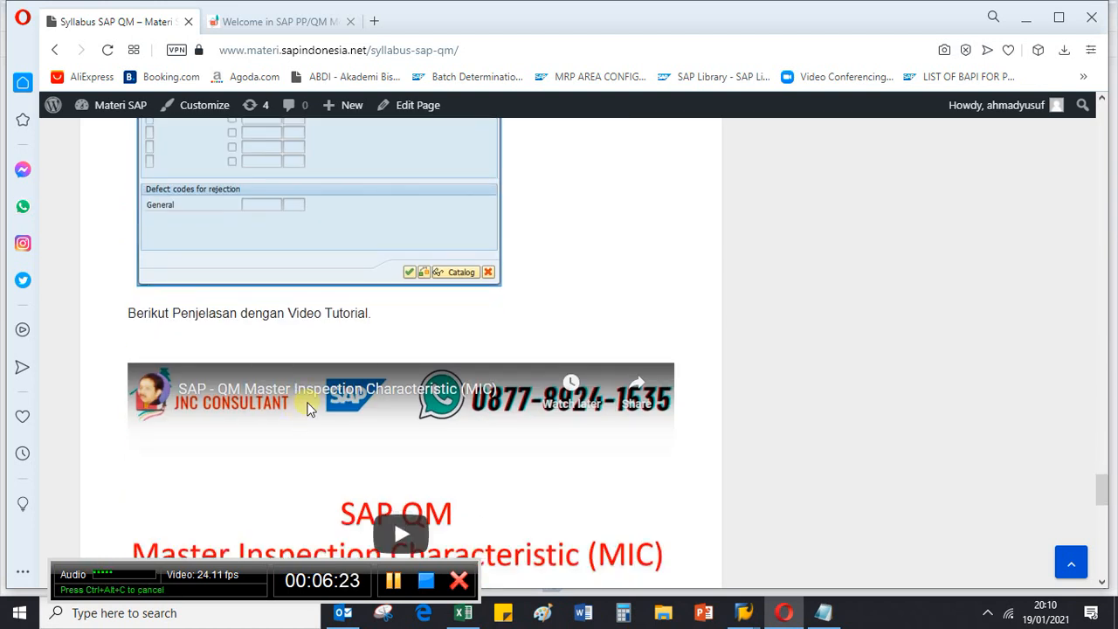
pyautogui.scroll(-5, 328, 404)
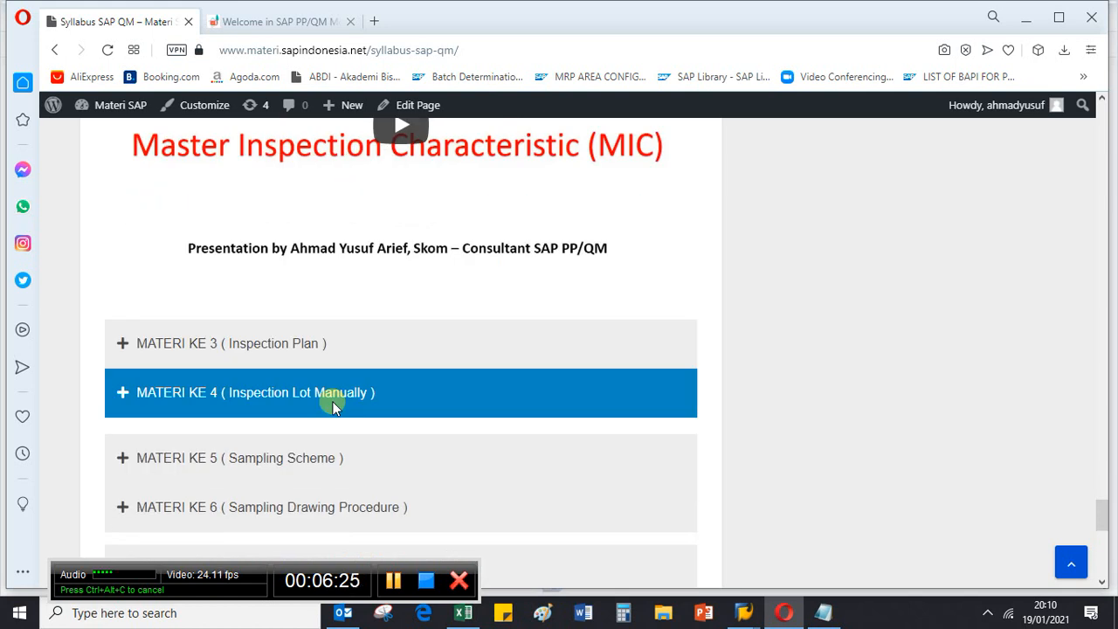
# Expand MATERI KE 3 (Inspection Plan) and look through its explanation, example screens and video.
pyautogui.click(262, 353)
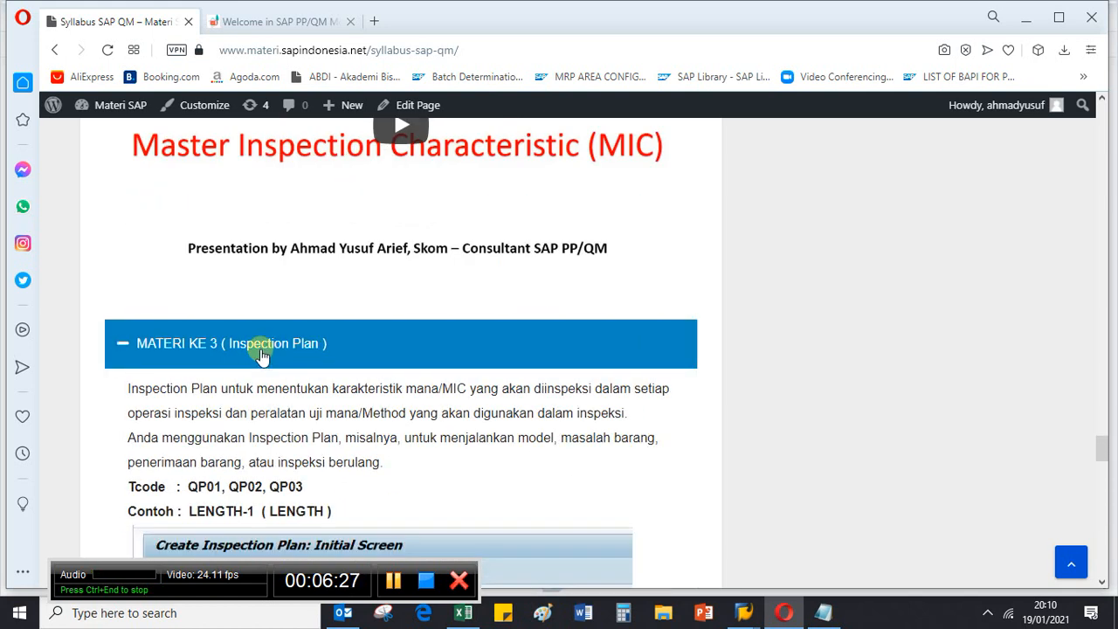
pyautogui.scroll(-5, 411, 449)
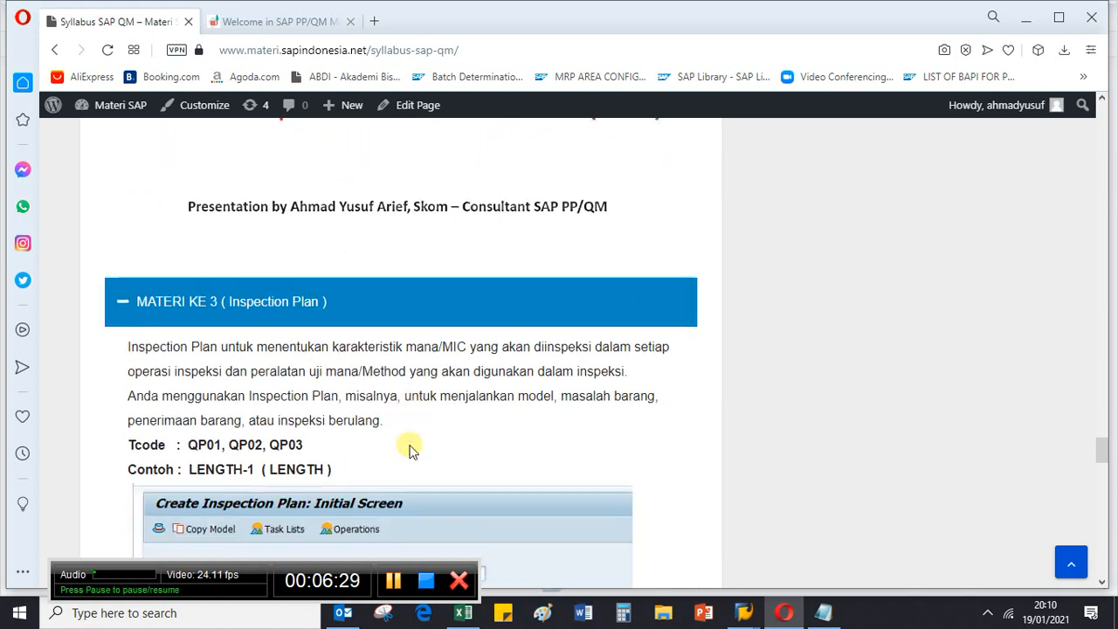
pyautogui.scroll(-4, 411, 449)
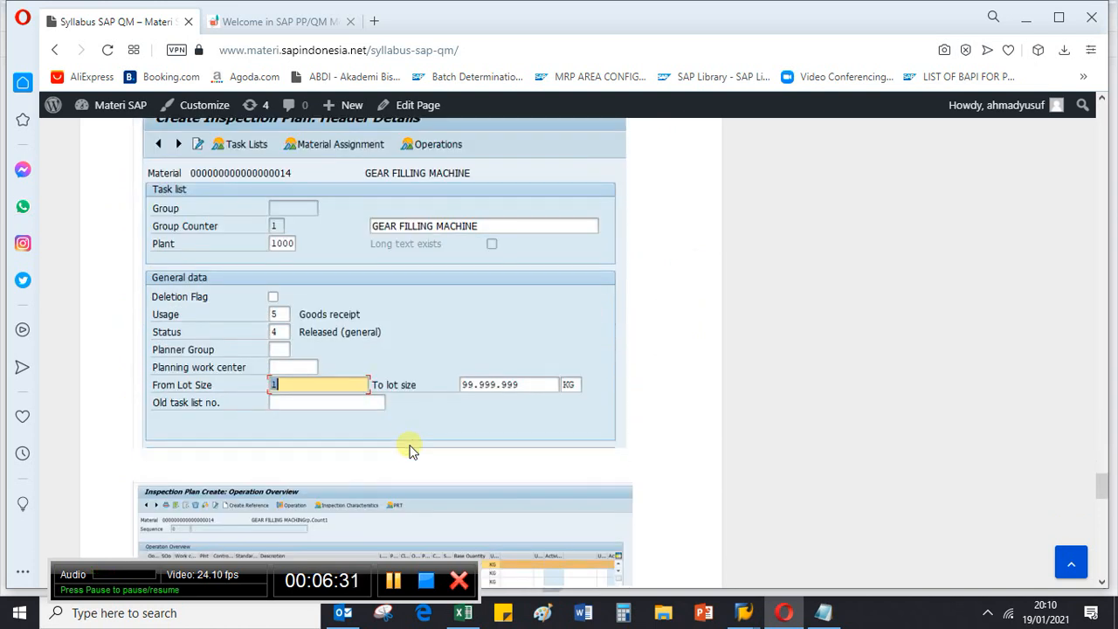
pyautogui.scroll(5, 412, 449)
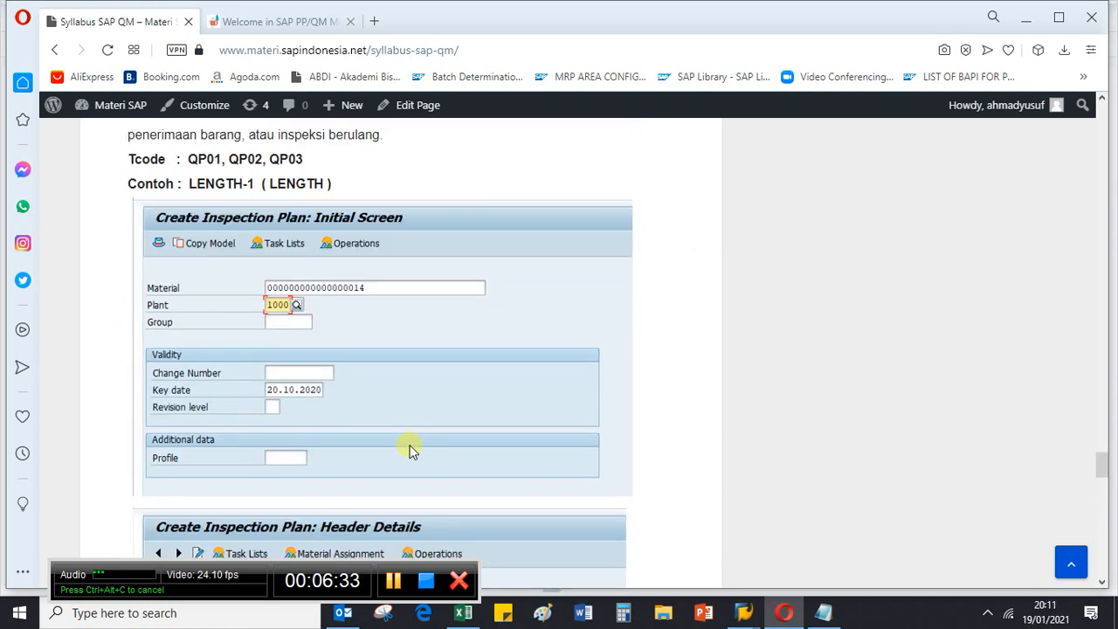
pyautogui.scroll(3, 412, 449)
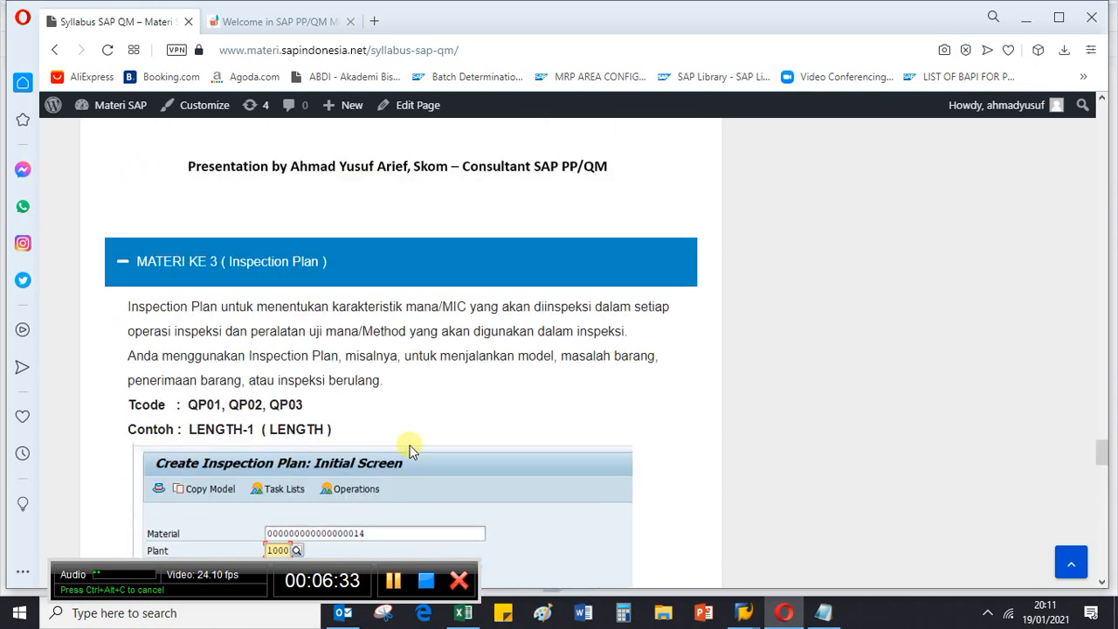
pyautogui.click(281, 287)
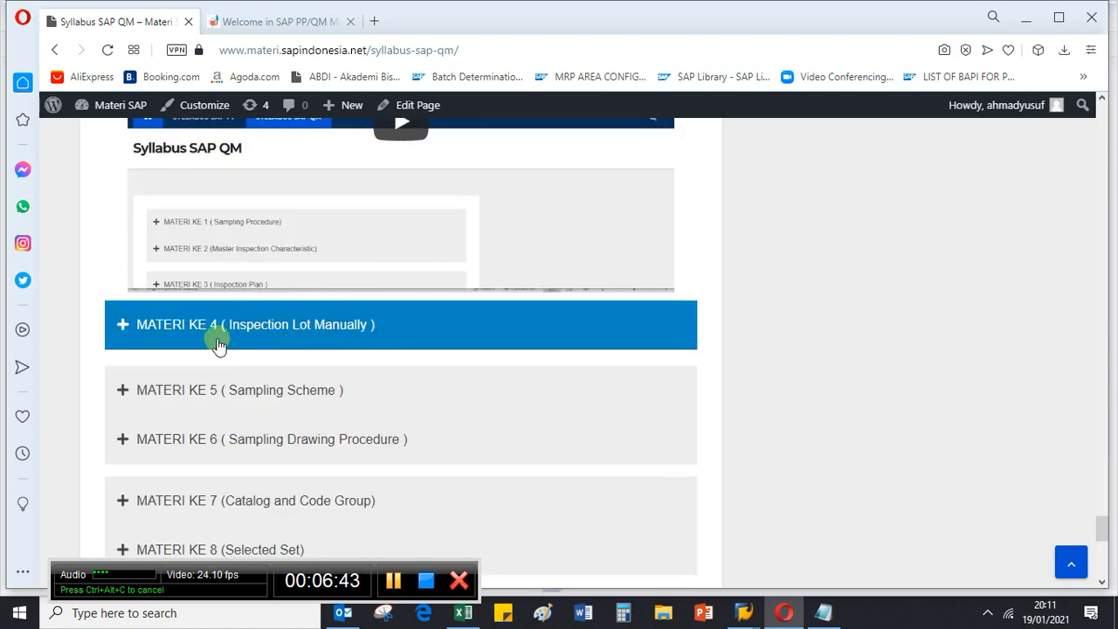
# Expand MATERI KE 4 (Inspection Lot Manually) and look through its explanation, example screens and videos.
pyautogui.click(281, 330)
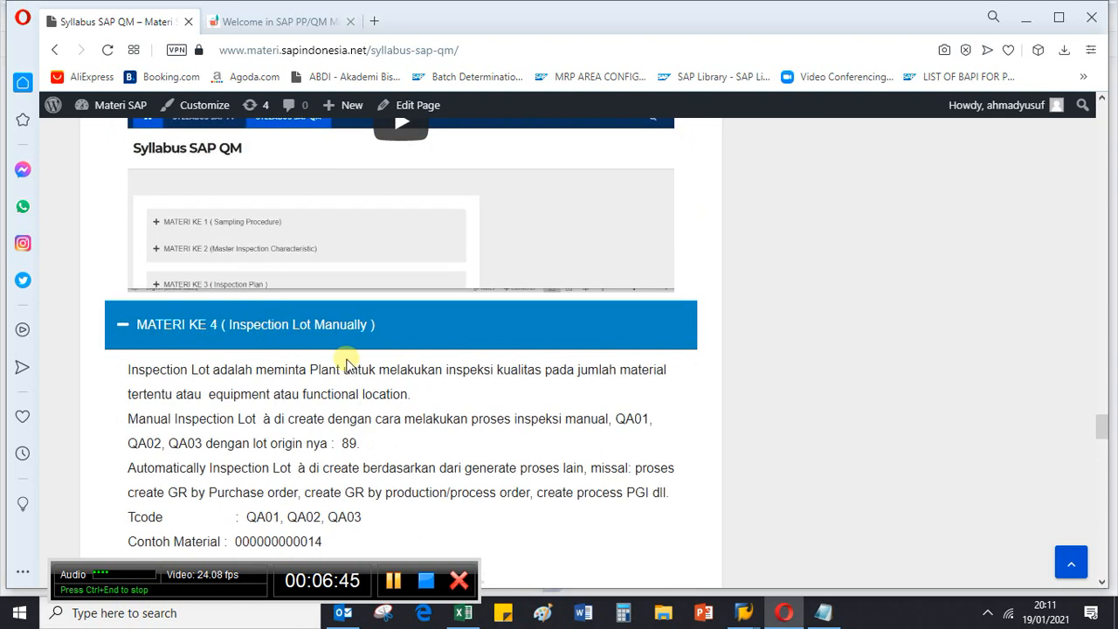
pyautogui.scroll(-3, 350, 368)
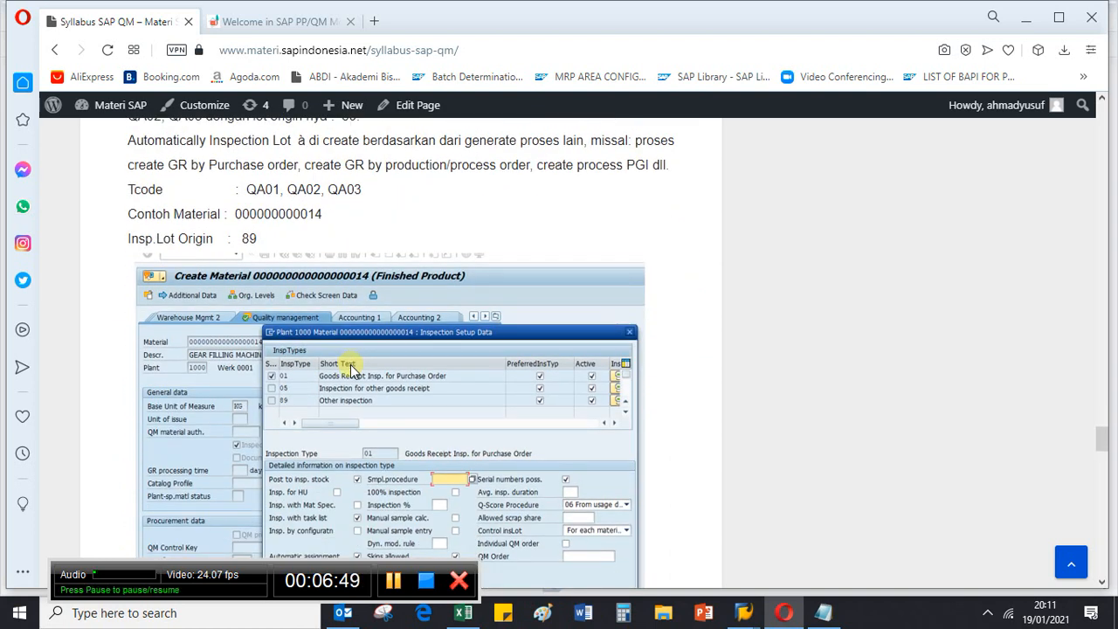
pyautogui.scroll(-1, 300, 375)
pyautogui.scroll(-10, 299, 370)
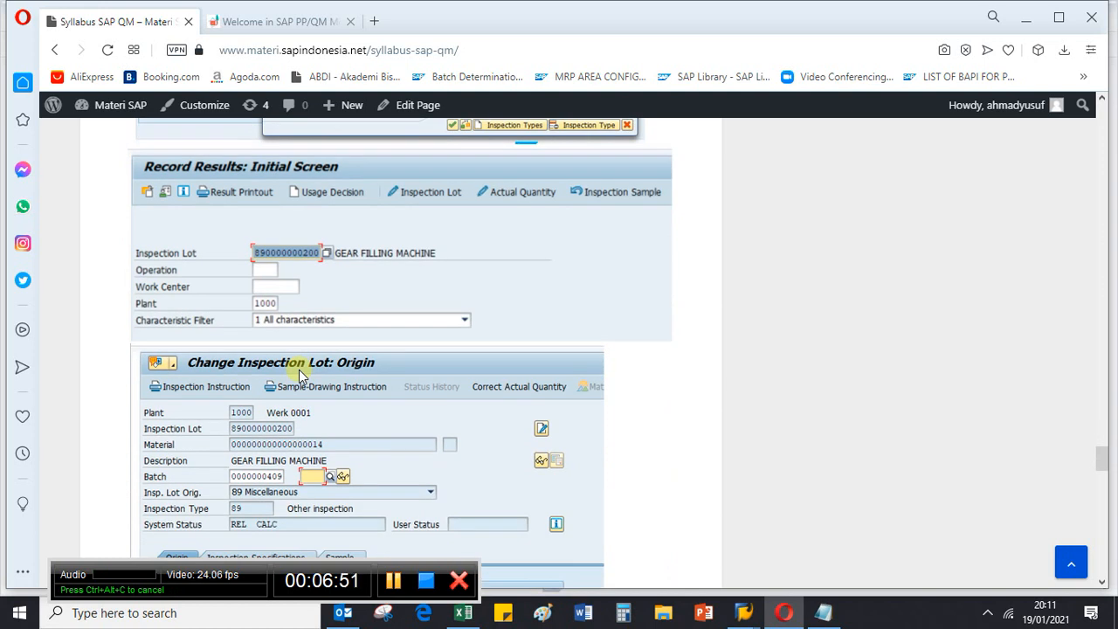
pyautogui.scroll(-10, 299, 369)
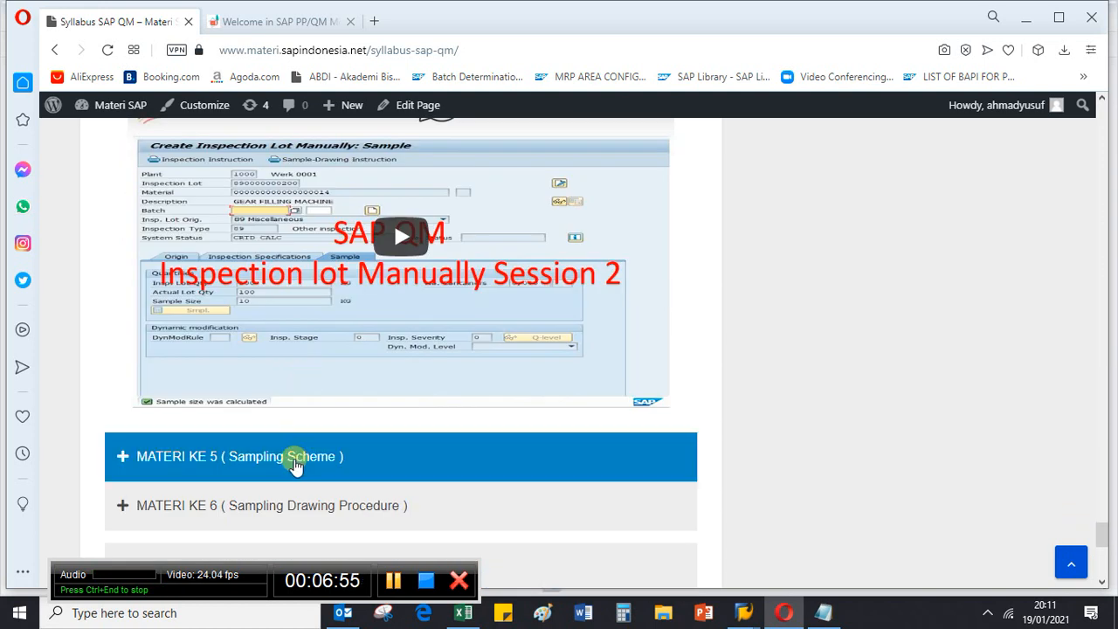
# Expand MATERI KE 5 (Sampling Scheme) and look through its description, sampling table and implementation in the sampling procedure.
pyautogui.click(295, 456)
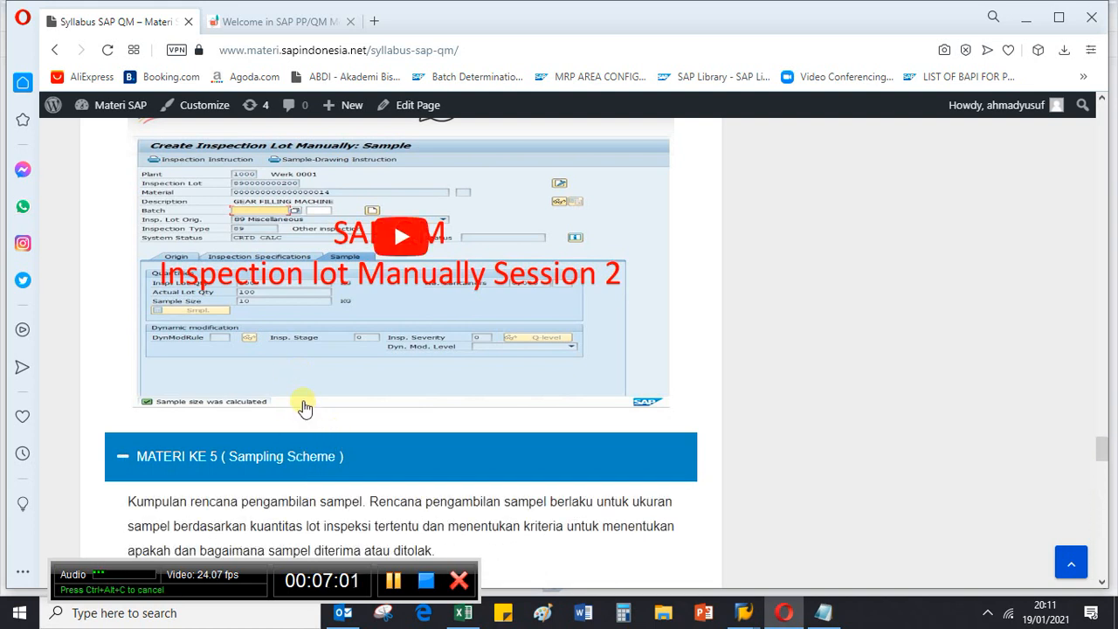
pyautogui.scroll(-2, 304, 407)
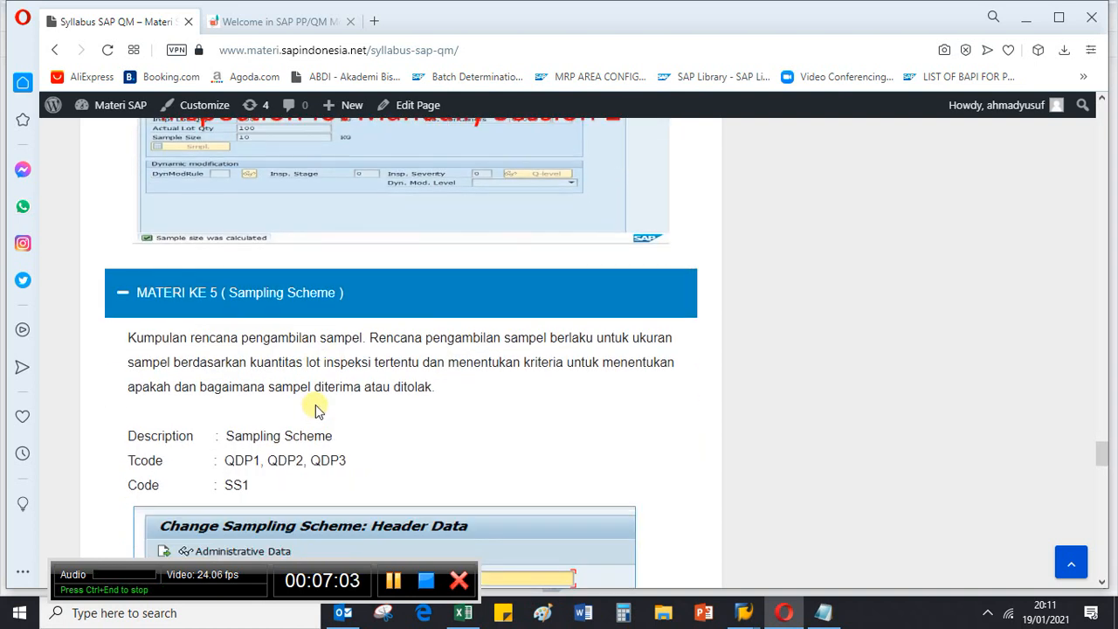
pyautogui.scroll(-3, 315, 410)
pyautogui.scroll(-12, 316, 409)
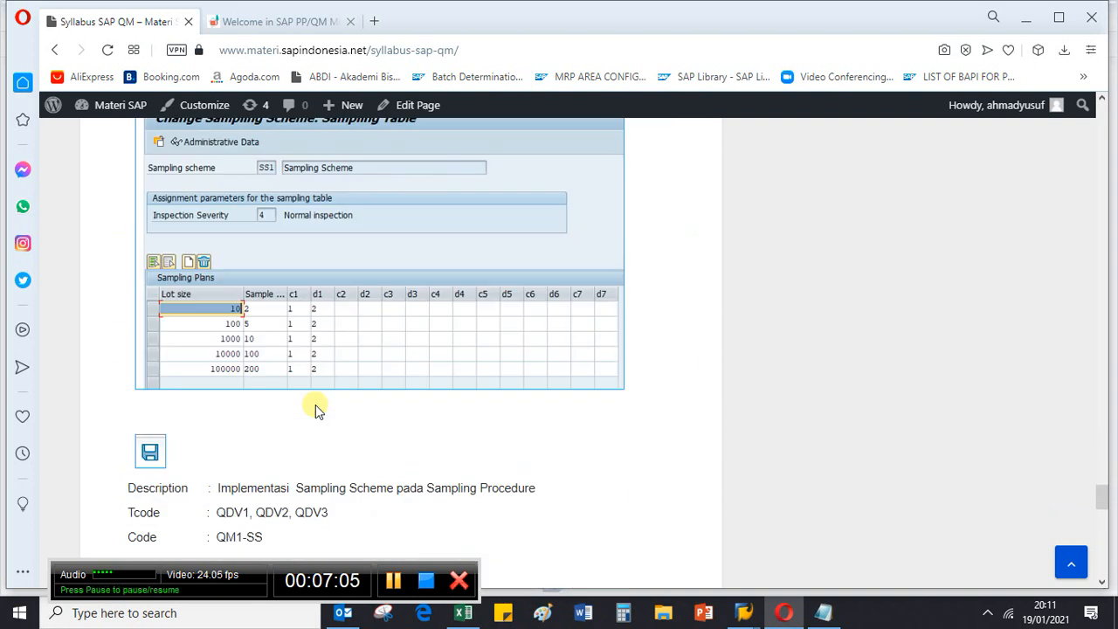
pyautogui.scroll(-15, 317, 411)
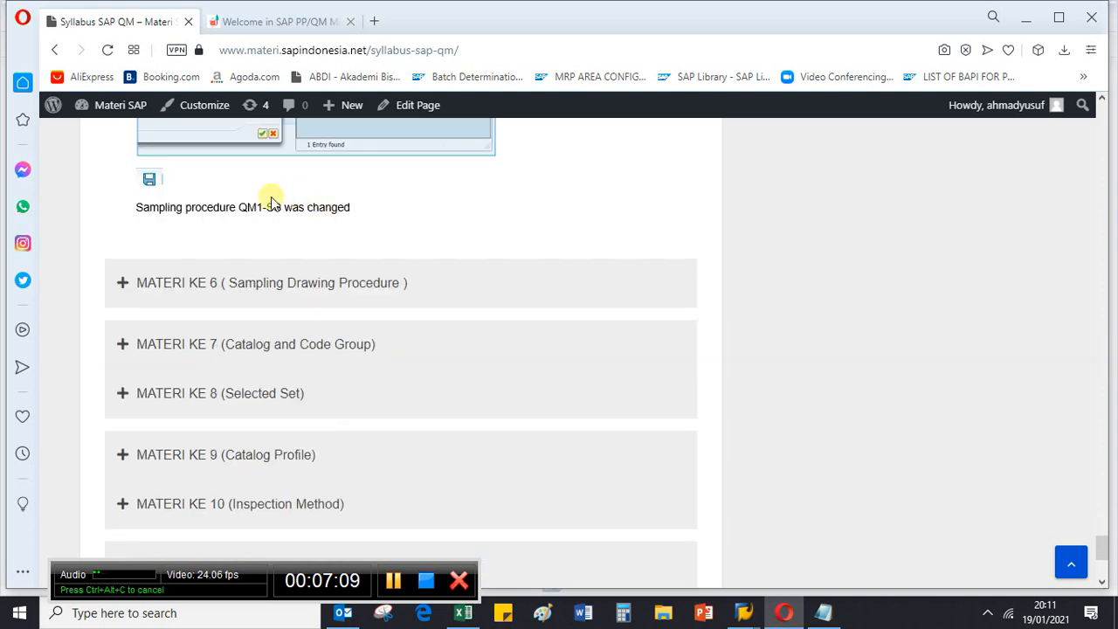
# Expand MATERI KE 6 (Sampling Drawing Procedure) and look through its sample-drawing example screens.
pyautogui.click(314, 287)
pyautogui.scroll(-10, 346, 332)
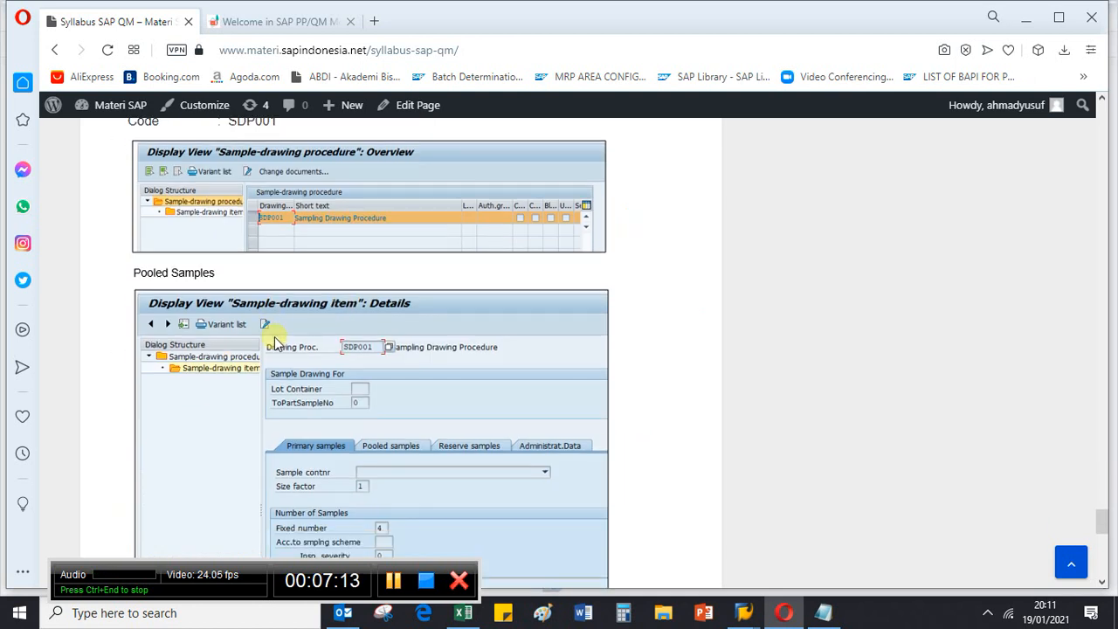
pyautogui.scroll(-5, 272, 342)
pyautogui.scroll(5, 274, 342)
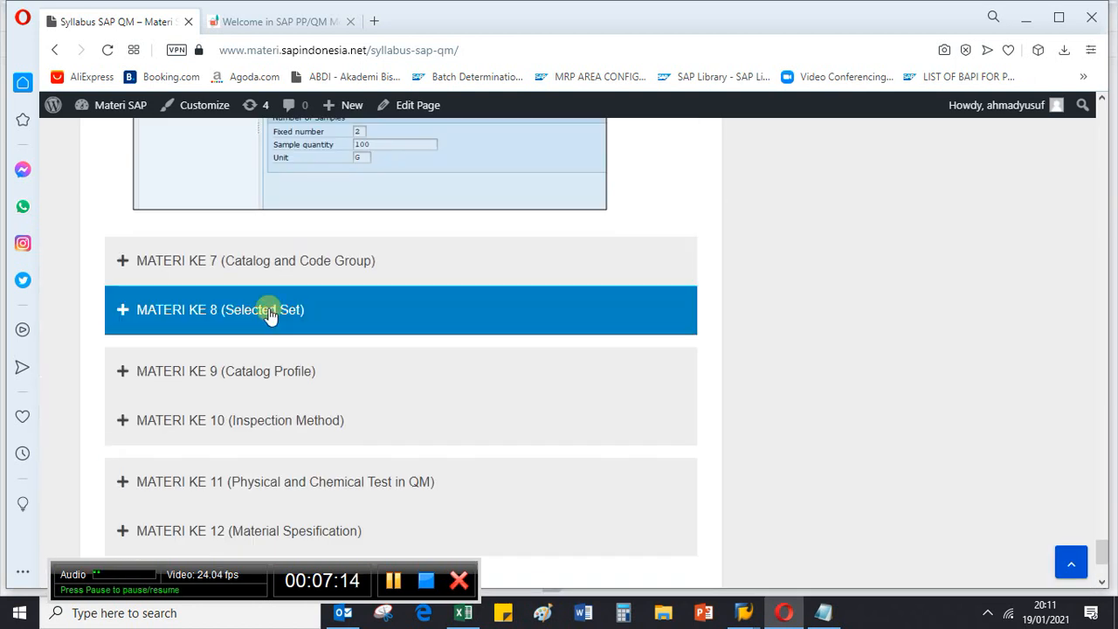
# Expand MATERI KE 7 (Catalog and Code Group) and look through its catalog, code group and codes screens.
pyautogui.click(245, 262)
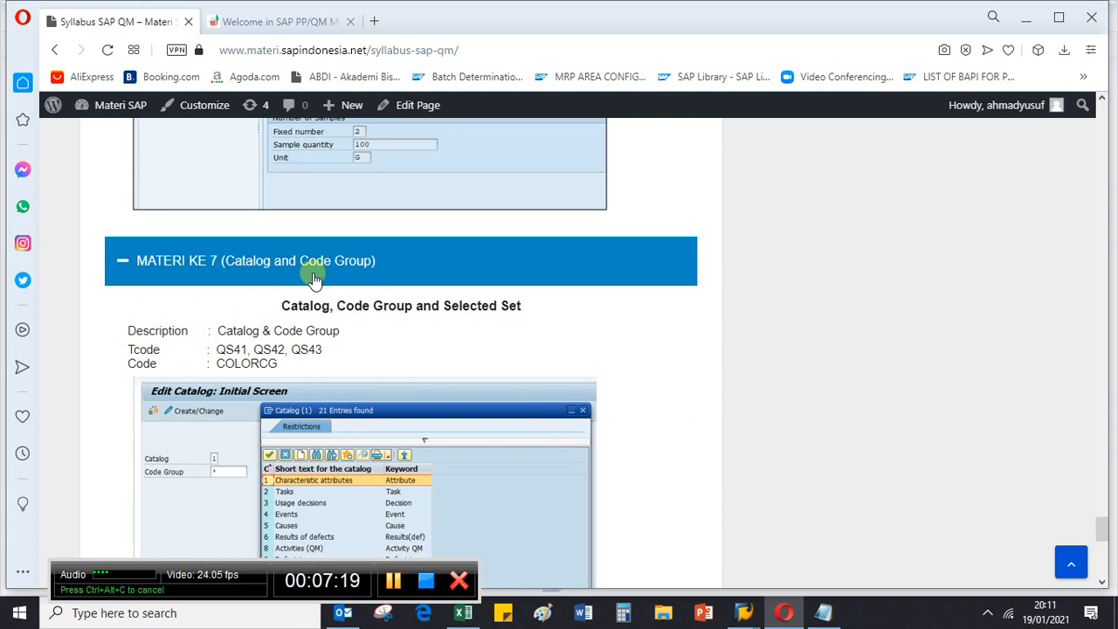
pyautogui.scroll(-2, 320, 293)
pyautogui.scroll(-2, 321, 301)
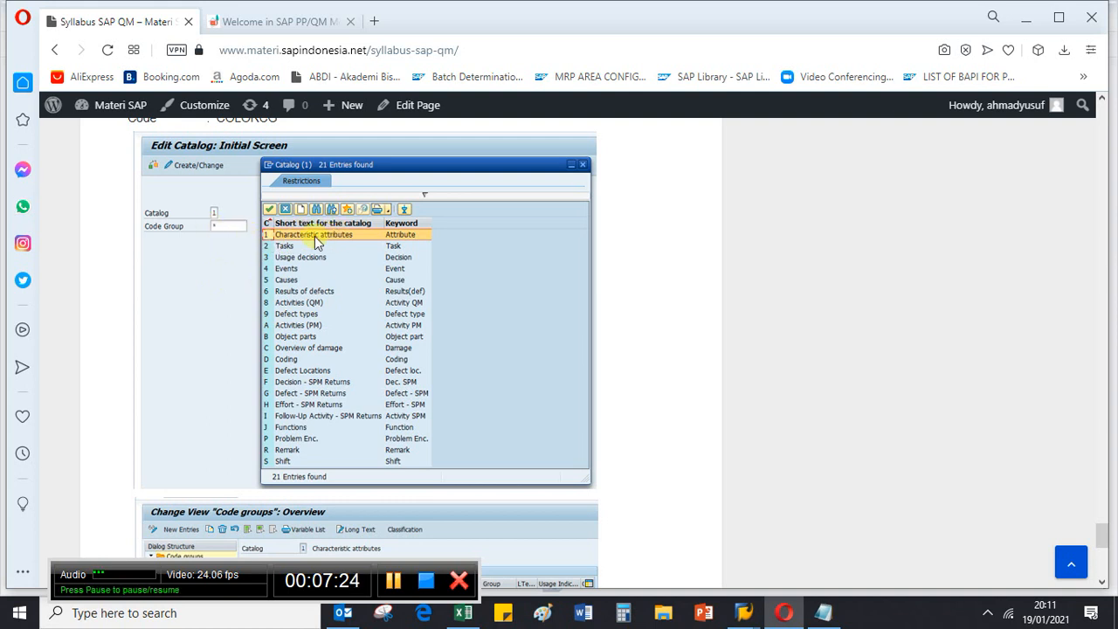
pyautogui.scroll(-6, 289, 340)
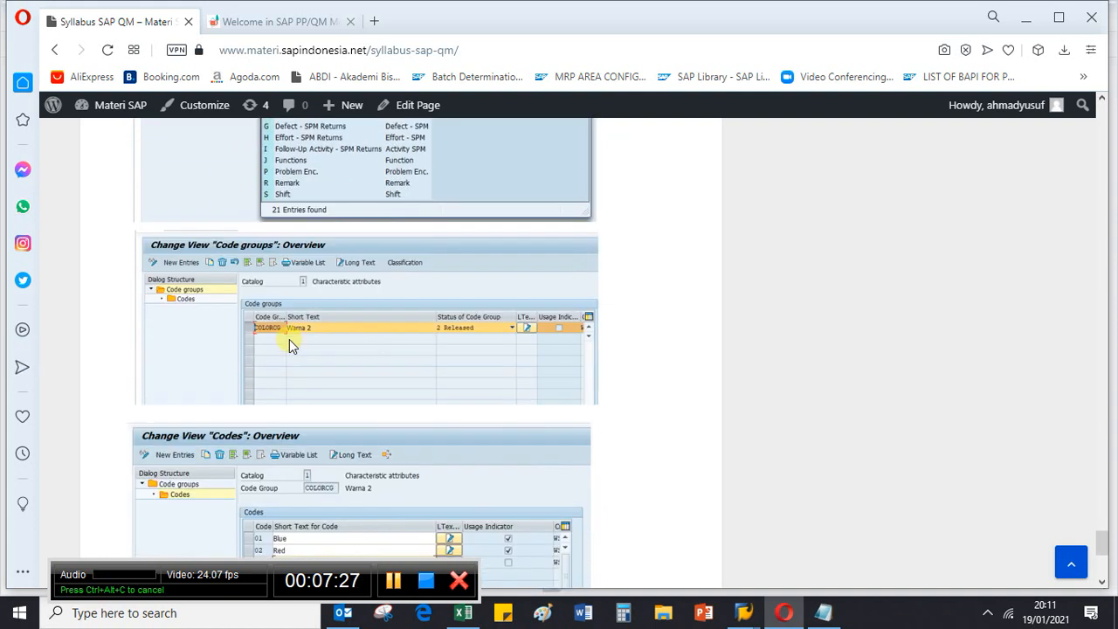
pyautogui.scroll(-4, 290, 341)
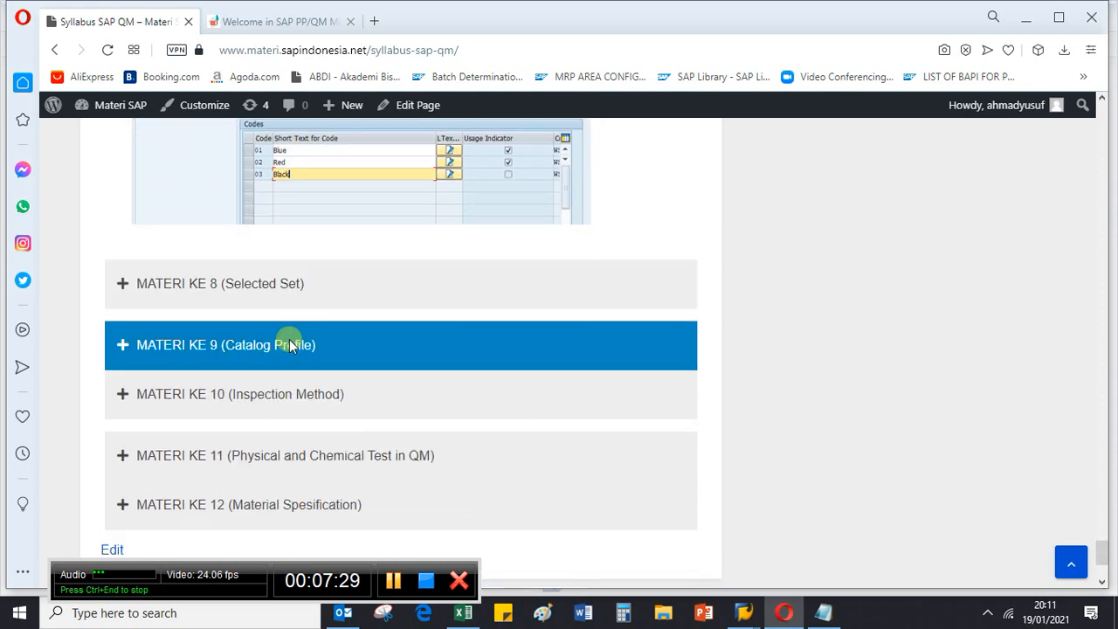
# Expand MATERI KE 8 (Selected Set) and look through its selected set and selected set codes screens.
pyautogui.click(316, 291)
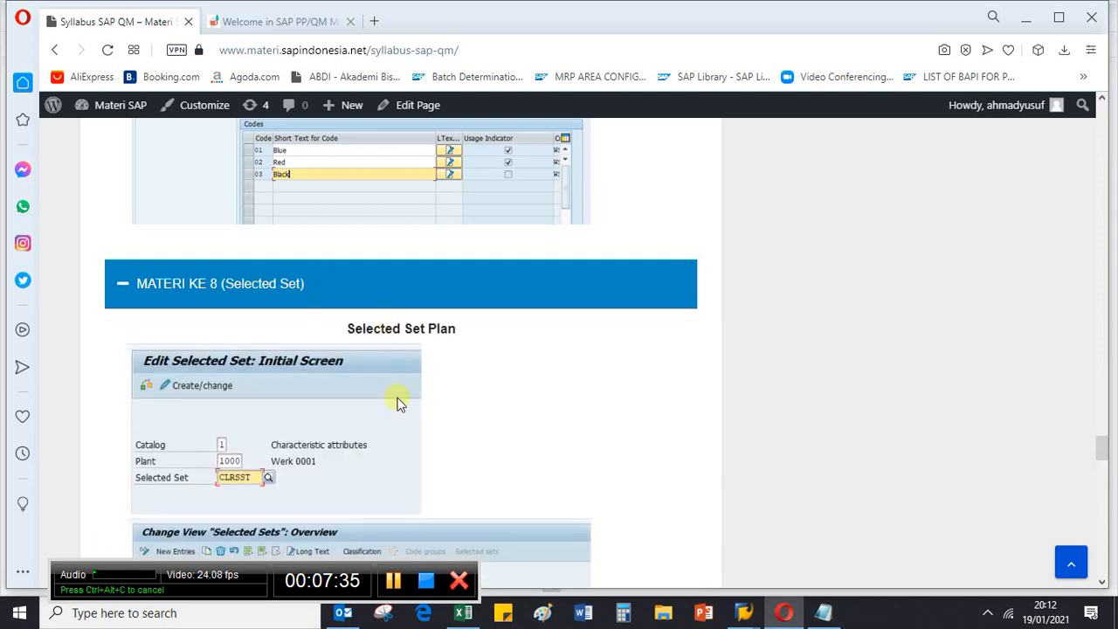
pyautogui.scroll(-2, 445, 420)
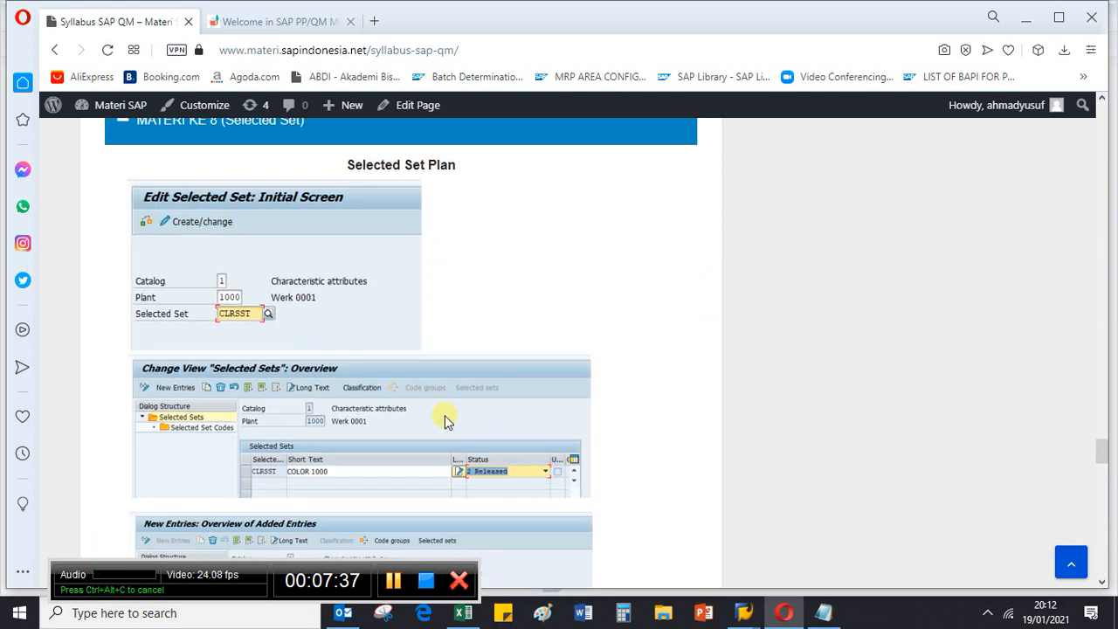
pyautogui.scroll(-4, 445, 420)
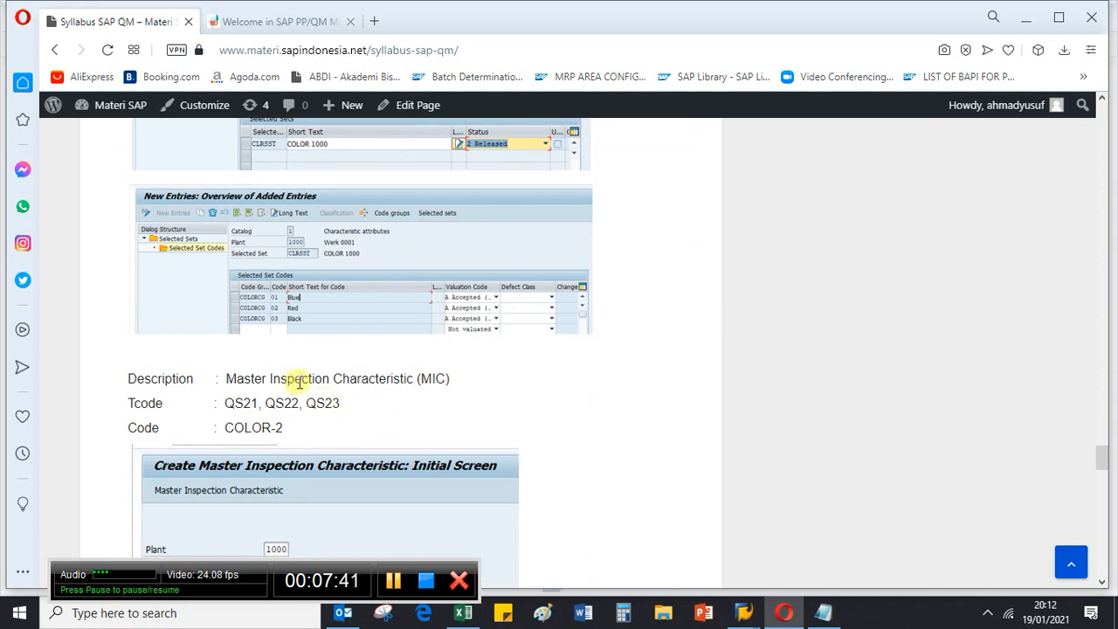
pyautogui.scroll(3, 293, 384)
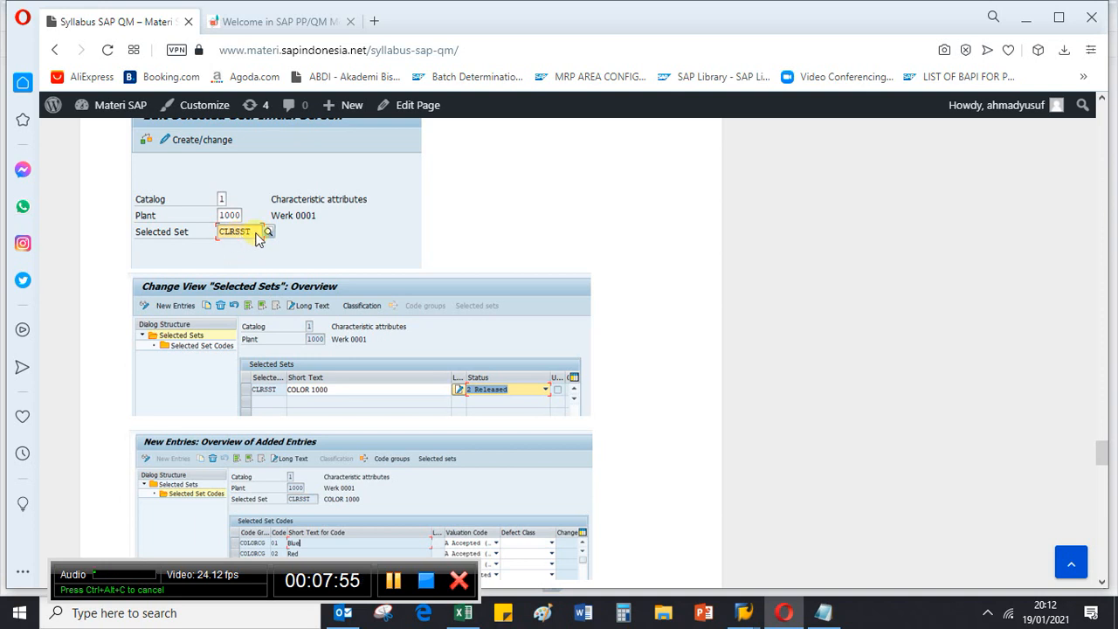
pyautogui.scroll(-1, 313, 316)
pyautogui.scroll(-5, 313, 316)
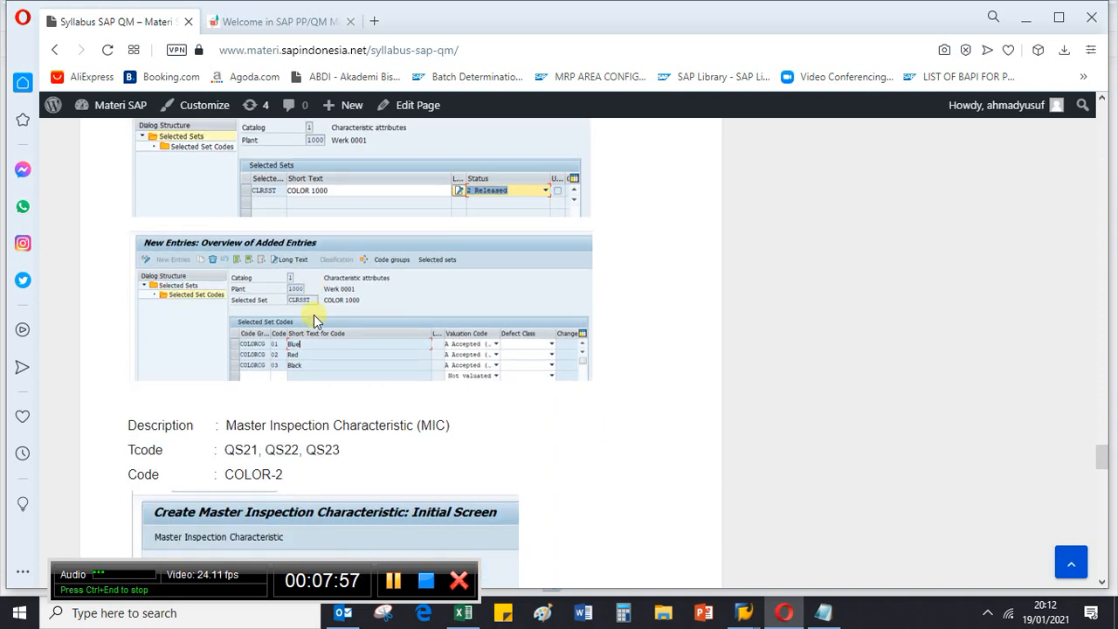
# Look through the inspection plan, inspection lot and usage decision screens in the rest of MATERI KE 8.
pyautogui.scroll(-10, 313, 317)
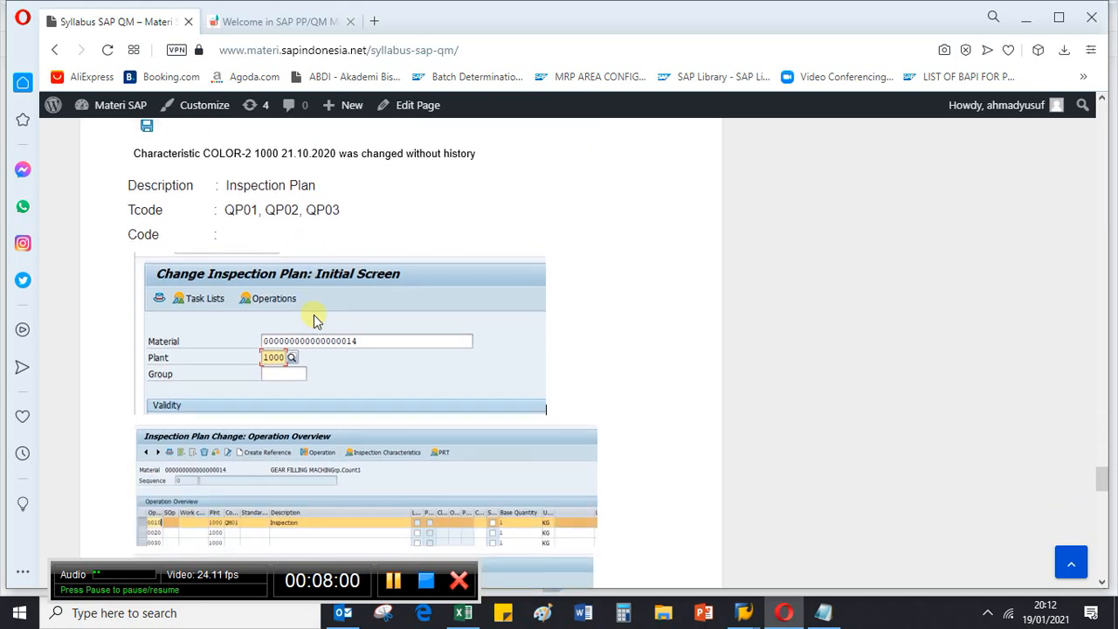
pyautogui.scroll(-10, 315, 321)
pyautogui.scroll(-10, 315, 319)
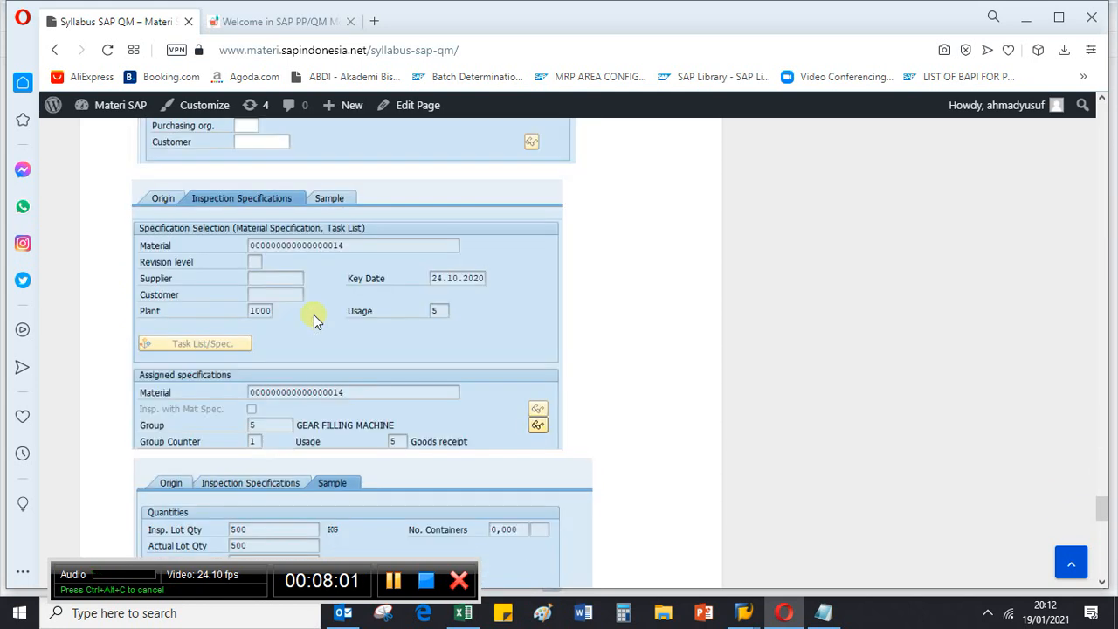
pyautogui.scroll(-10, 314, 319)
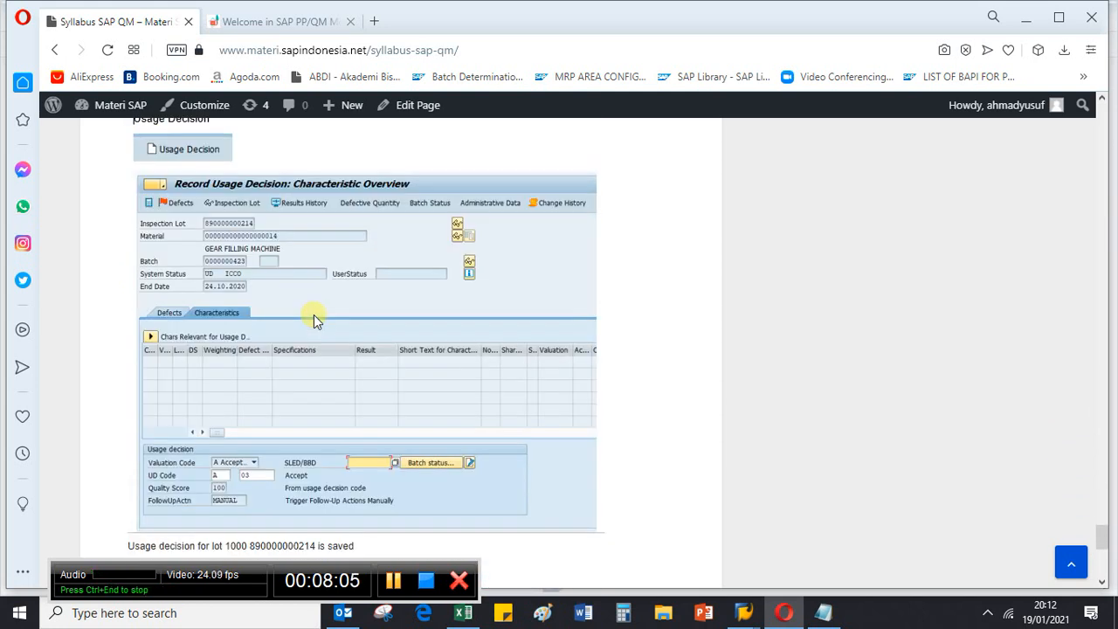
pyautogui.scroll(2, 315, 320)
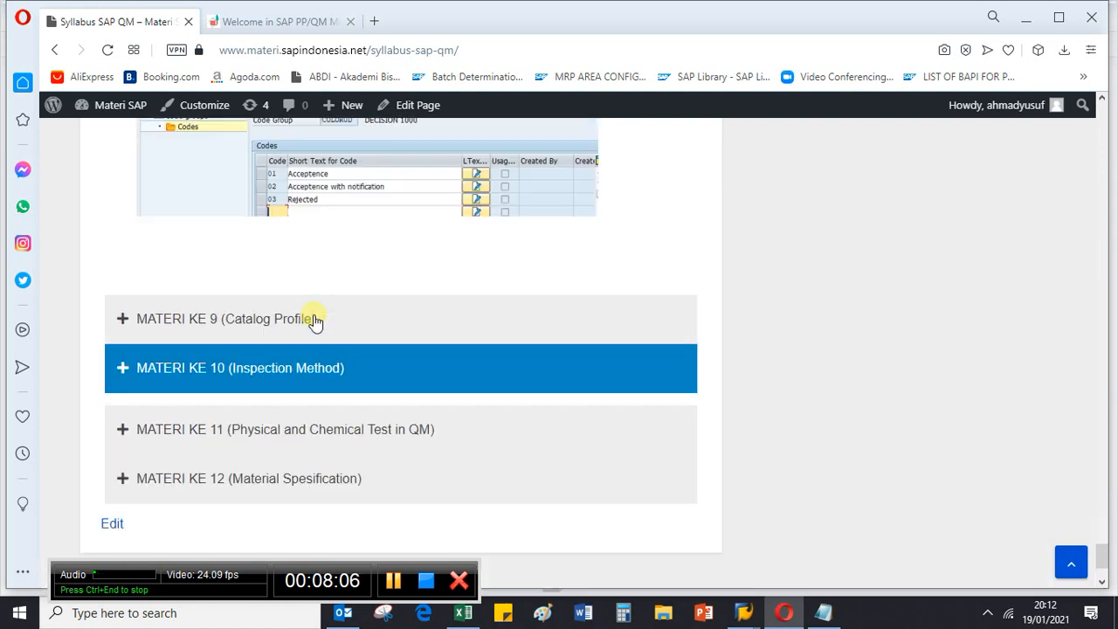
# Check the contents of MATERI KE 9 (Catalog Profile) and MATERI KE 10 (Inspection Method), and collapse both sections.
pyautogui.click(293, 367)
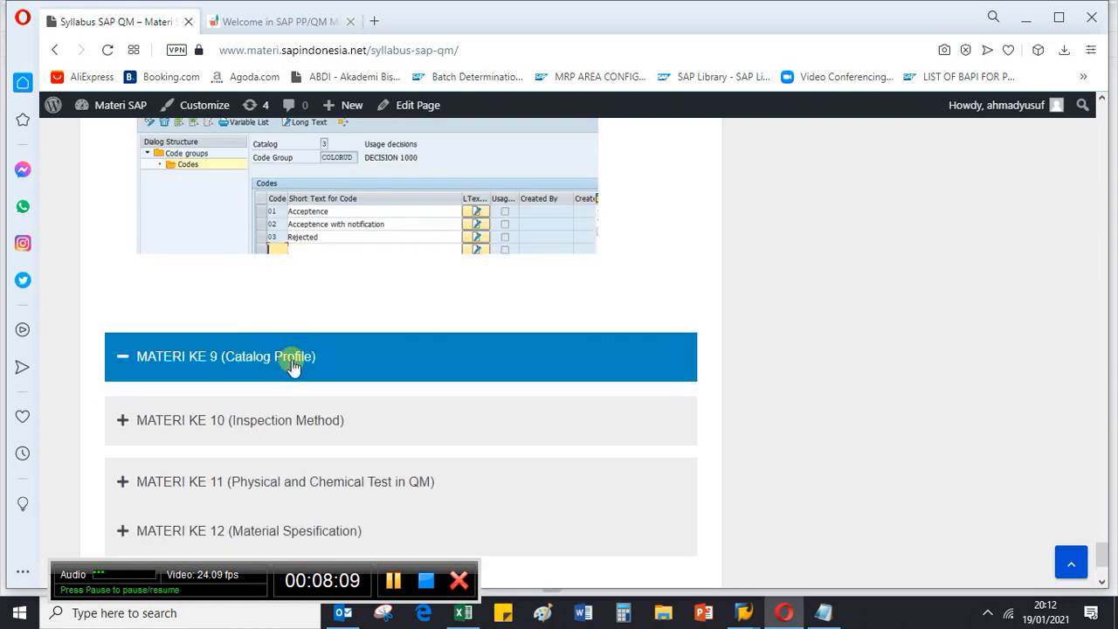
pyautogui.click(273, 427)
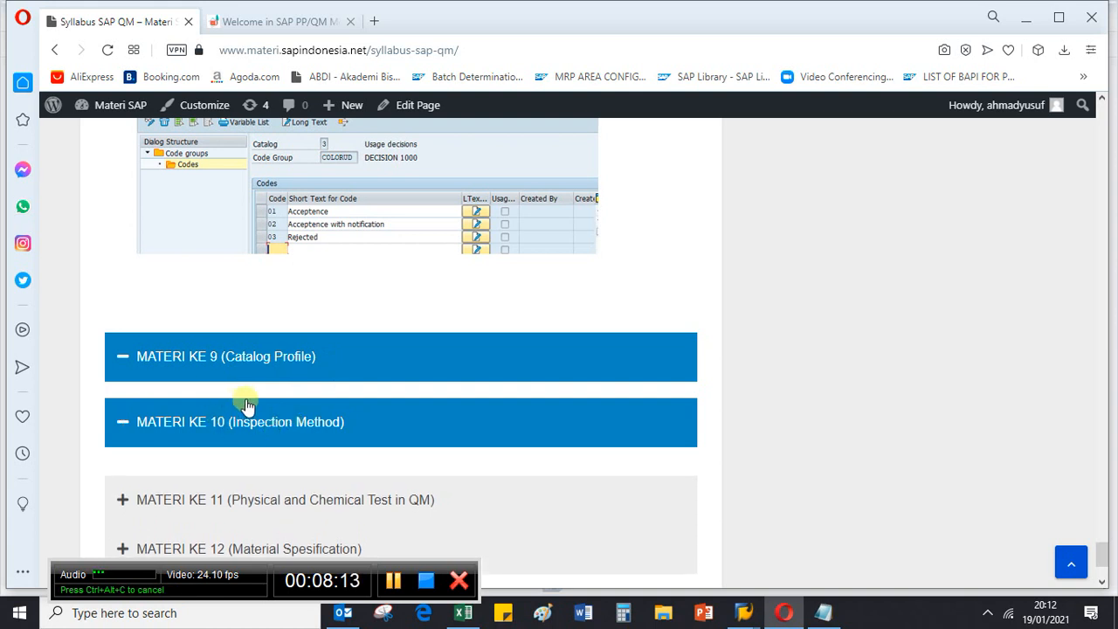
pyautogui.click(131, 425)
pyautogui.click(122, 360)
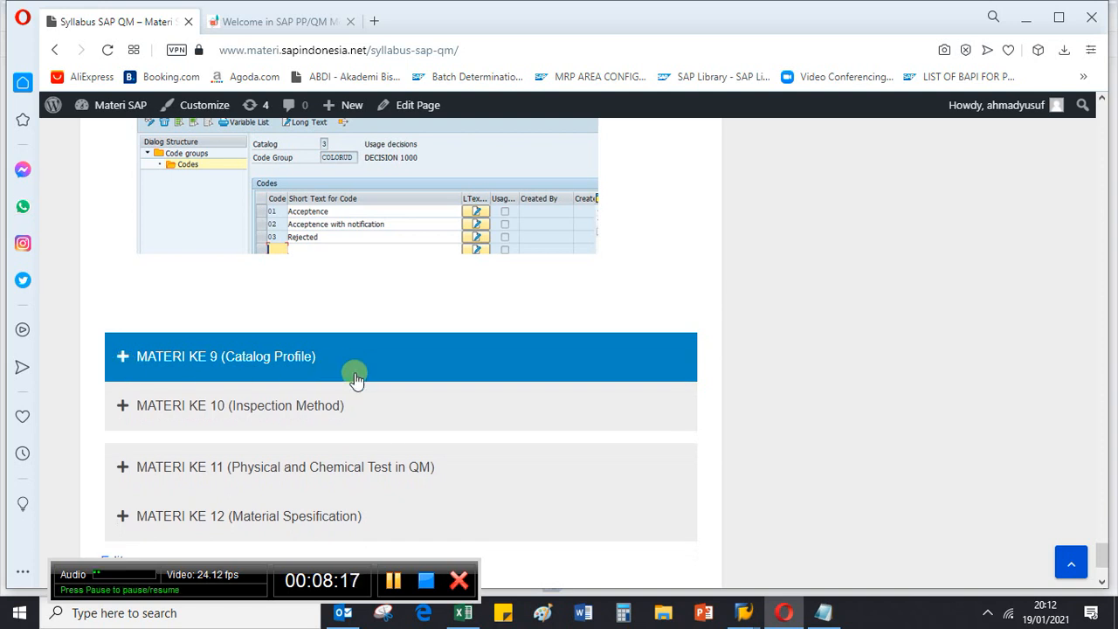
# Open the Syllabus SAP PP page and look over its list of topics.
pyautogui.scroll(5, 349, 374)
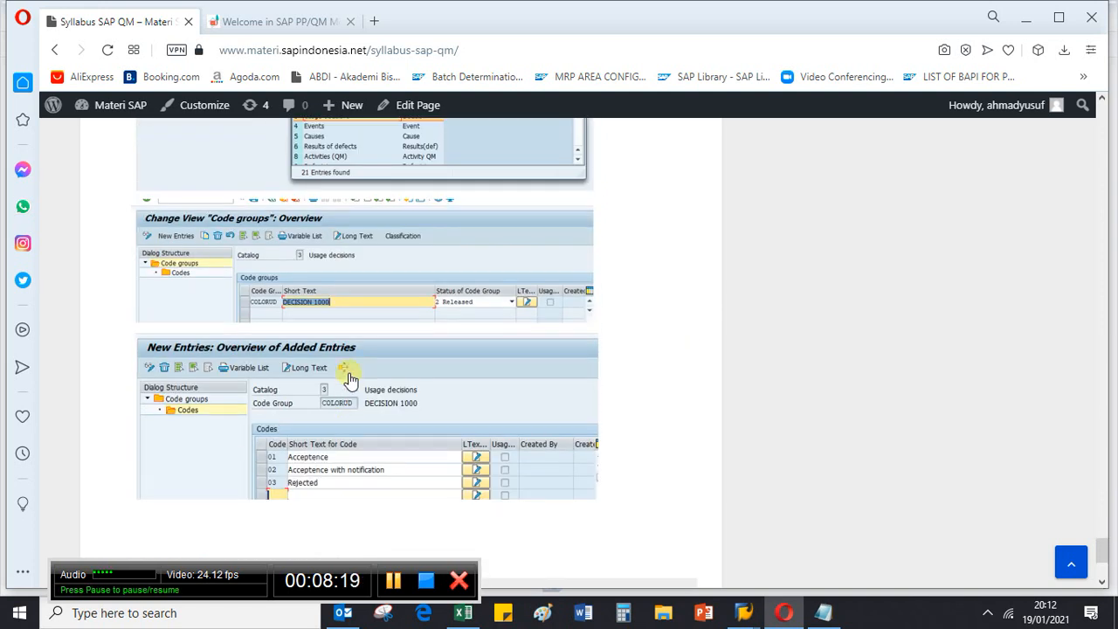
pyautogui.scroll(20, 348, 372)
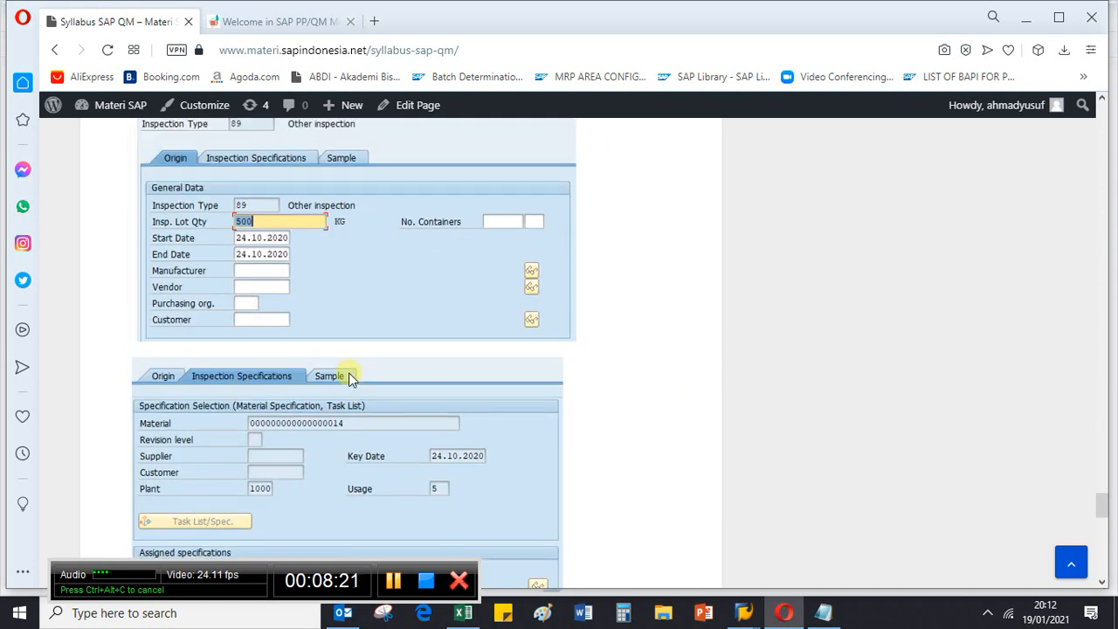
pyautogui.scroll(20, 349, 372)
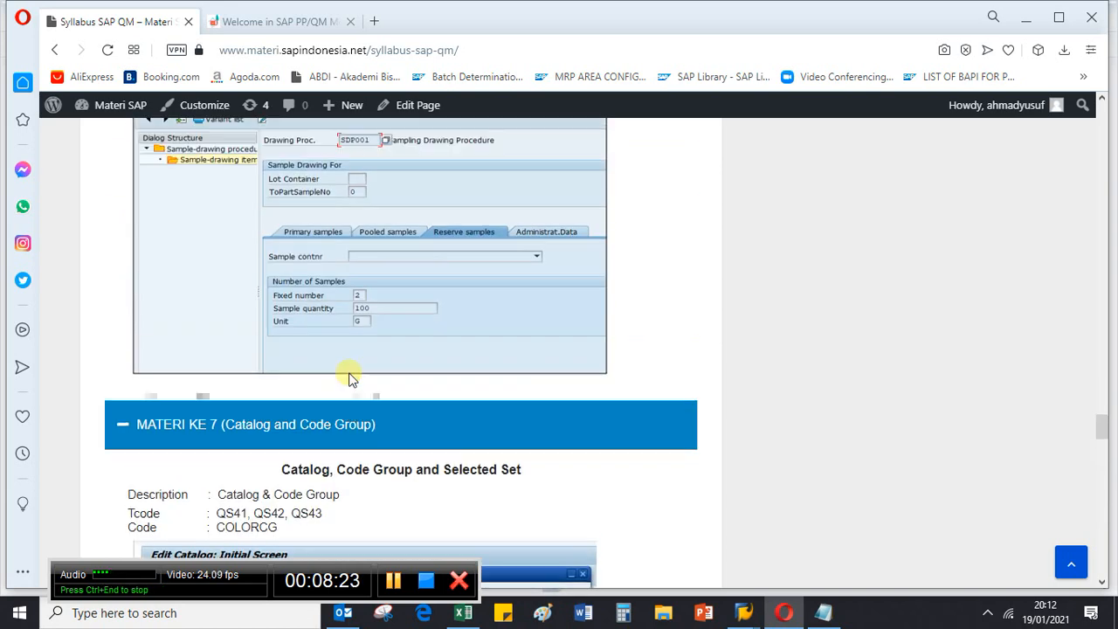
pyautogui.moveTo(1101, 402); pyautogui.dragTo(1108, 162)
pyautogui.scroll(15, 968, 247)
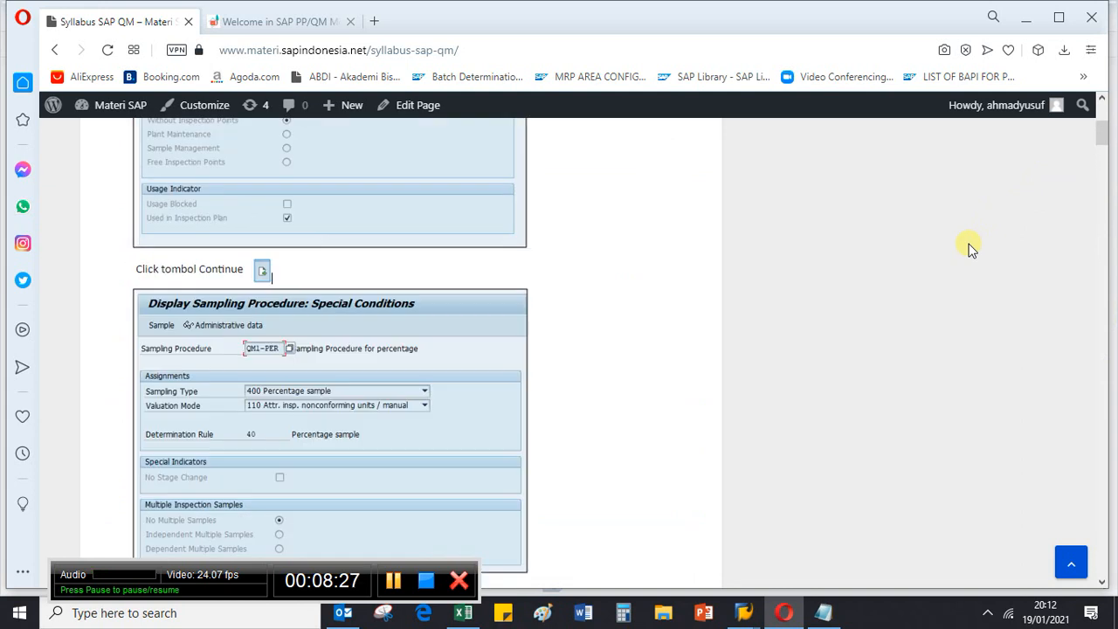
pyautogui.scroll(3, 969, 247)
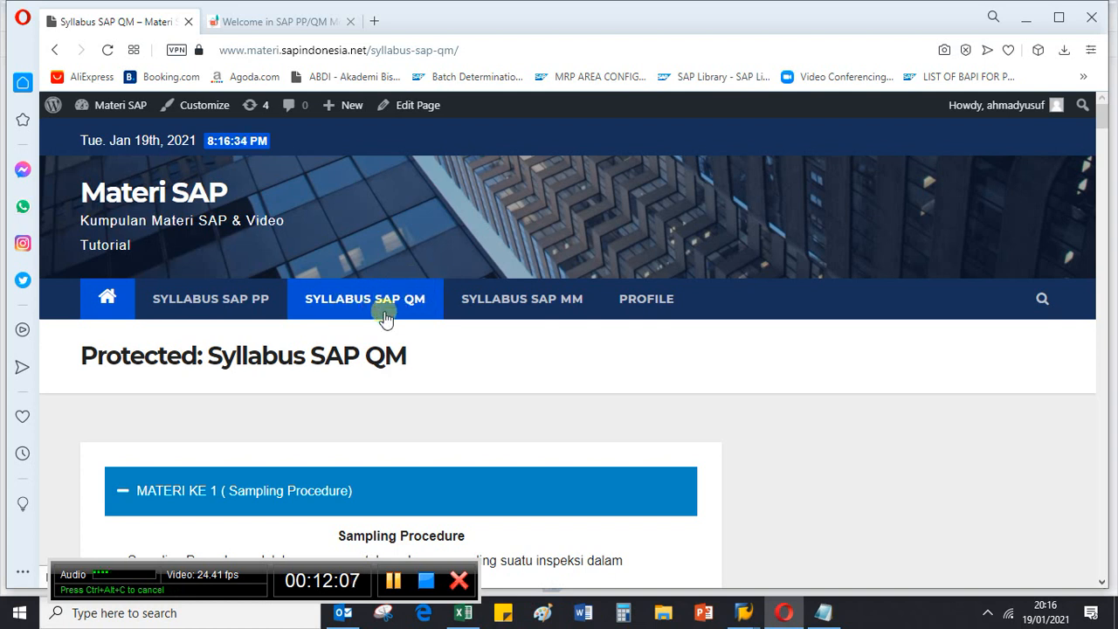
pyautogui.click(218, 302)
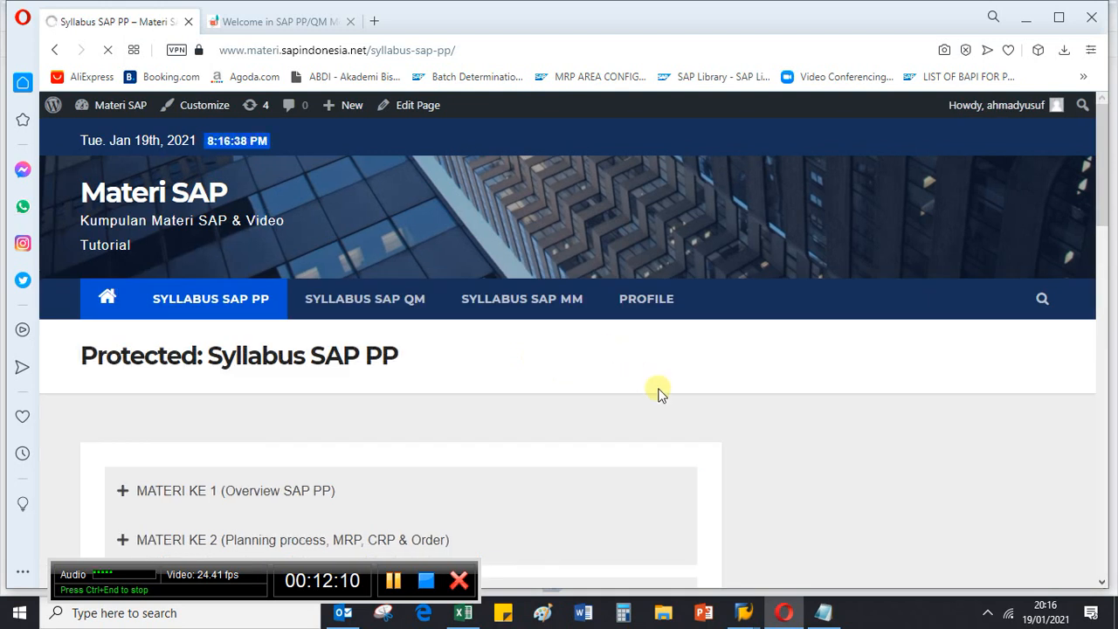
pyautogui.scroll(-3, 697, 401)
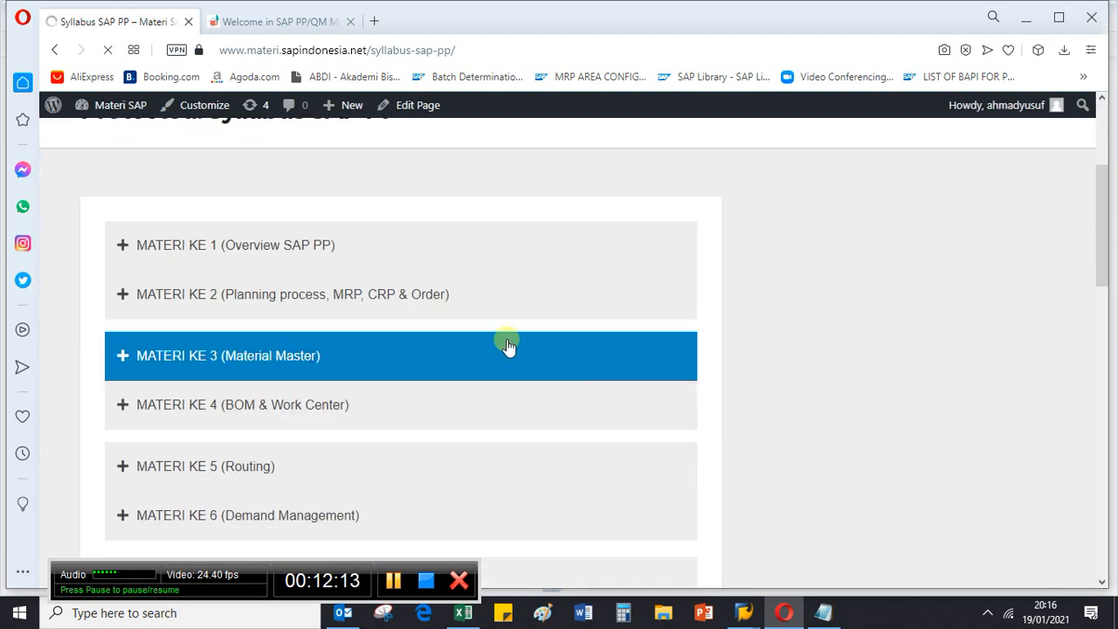
pyautogui.scroll(3, 720, 315)
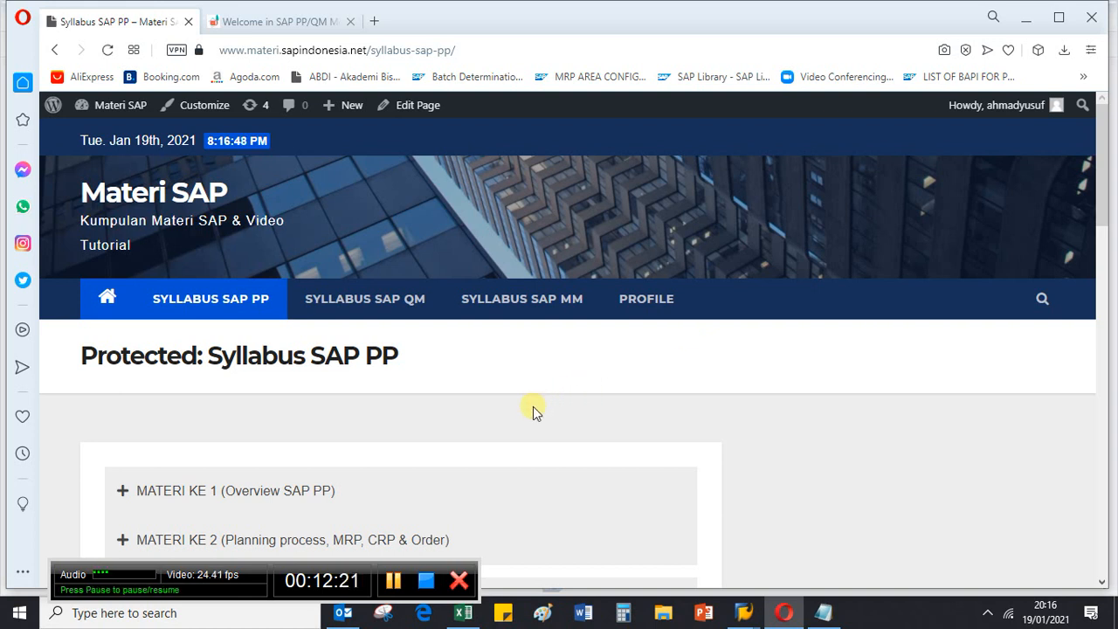
# Expand MATERI KE 2 (Planning process, MRP, CRP & Order), look through its topic list and videos, and collapse it.
pyautogui.scroll(-3, 454, 454)
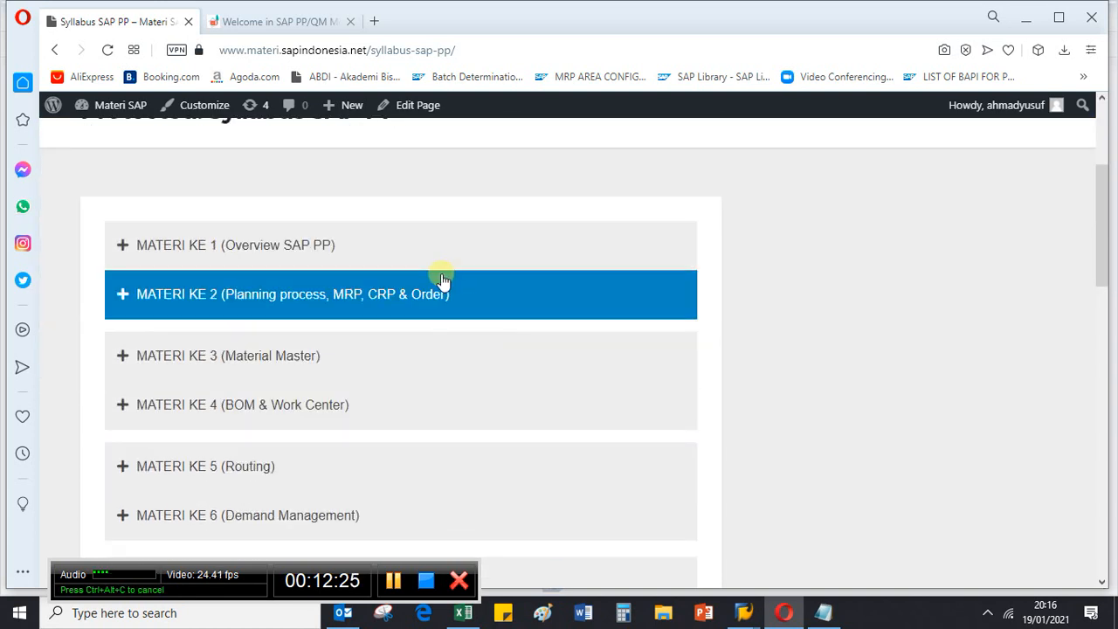
pyautogui.click(364, 297)
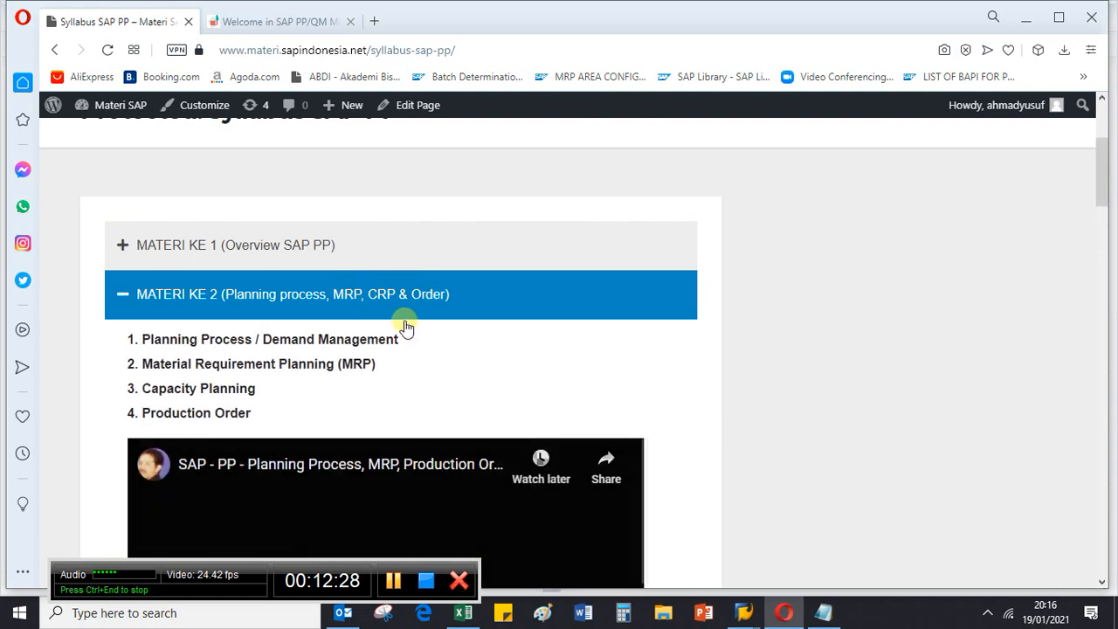
pyautogui.scroll(-2, 402, 322)
pyautogui.scroll(-3, 405, 320)
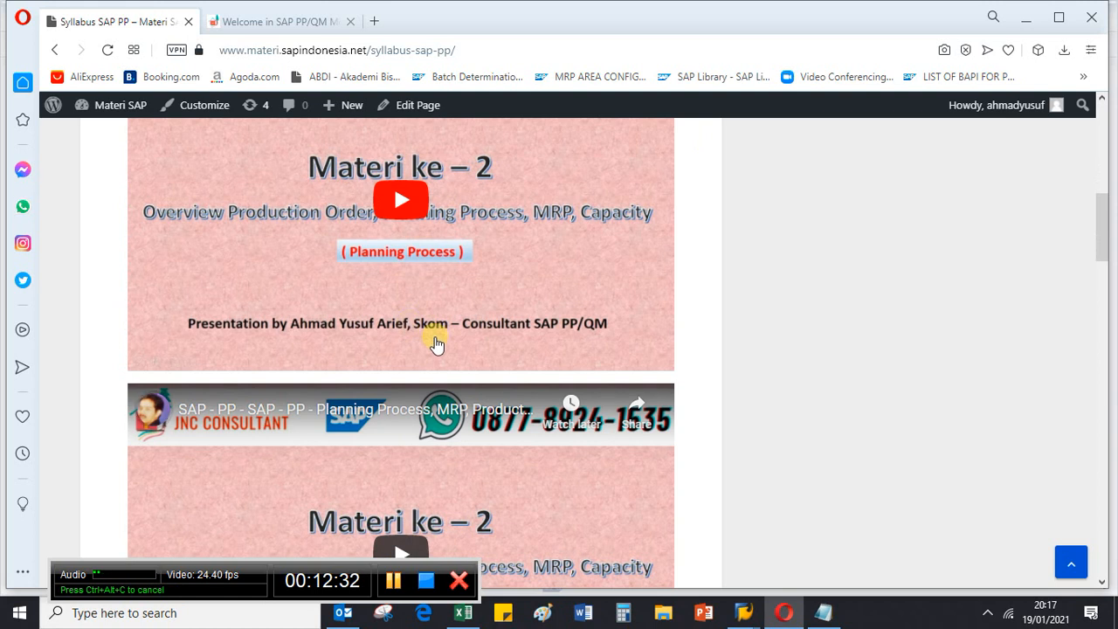
pyautogui.scroll(-1, 437, 341)
pyautogui.scroll(-7, 428, 345)
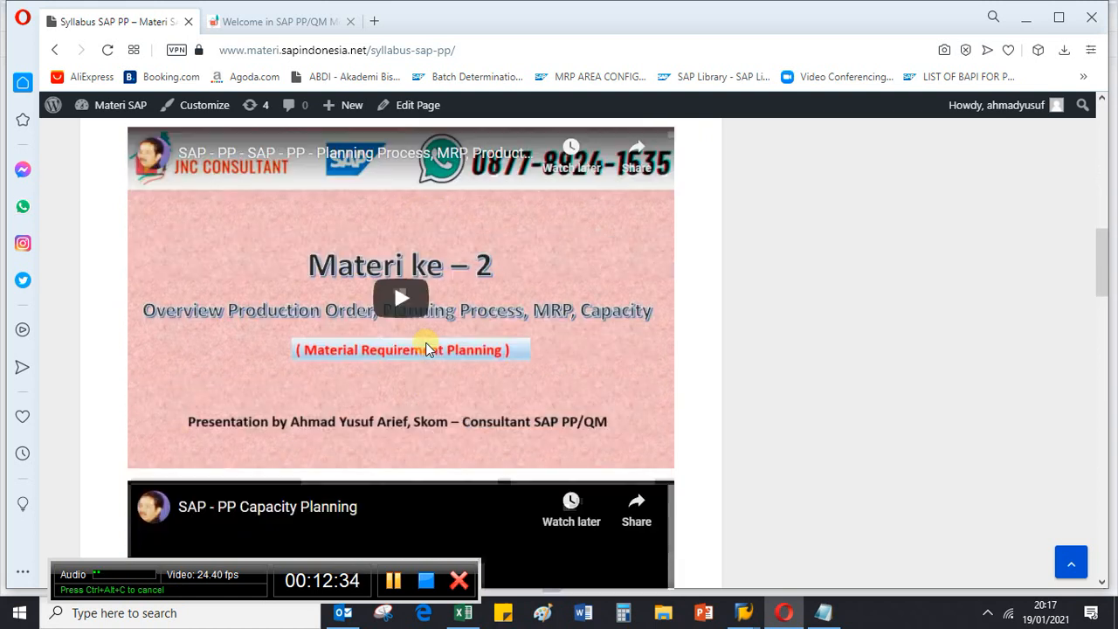
pyautogui.scroll(9, 409, 354)
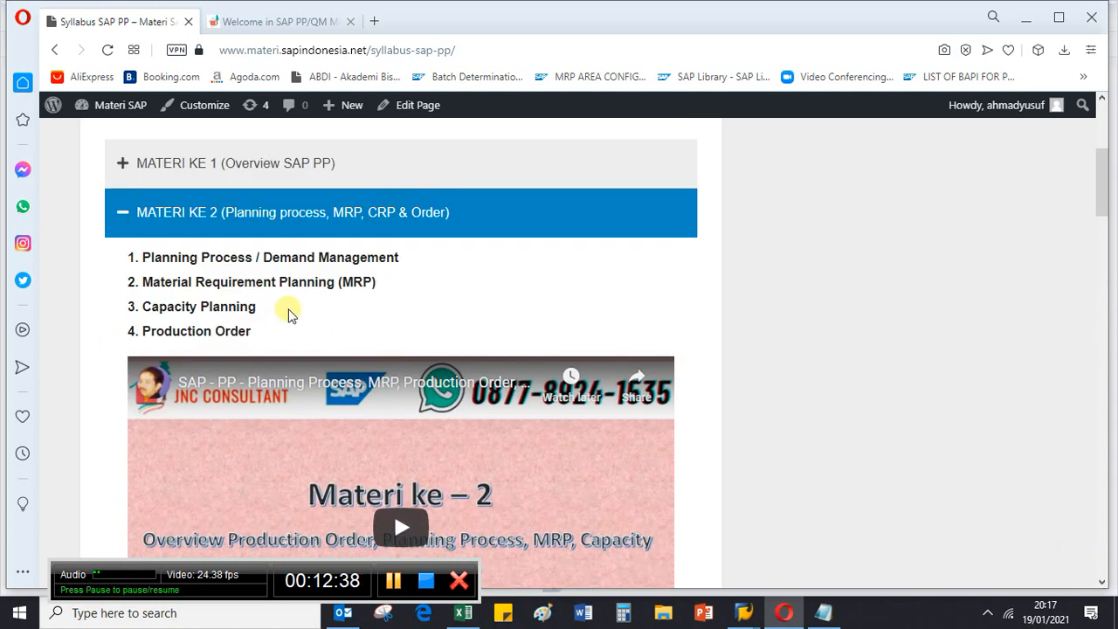
pyautogui.click(123, 214)
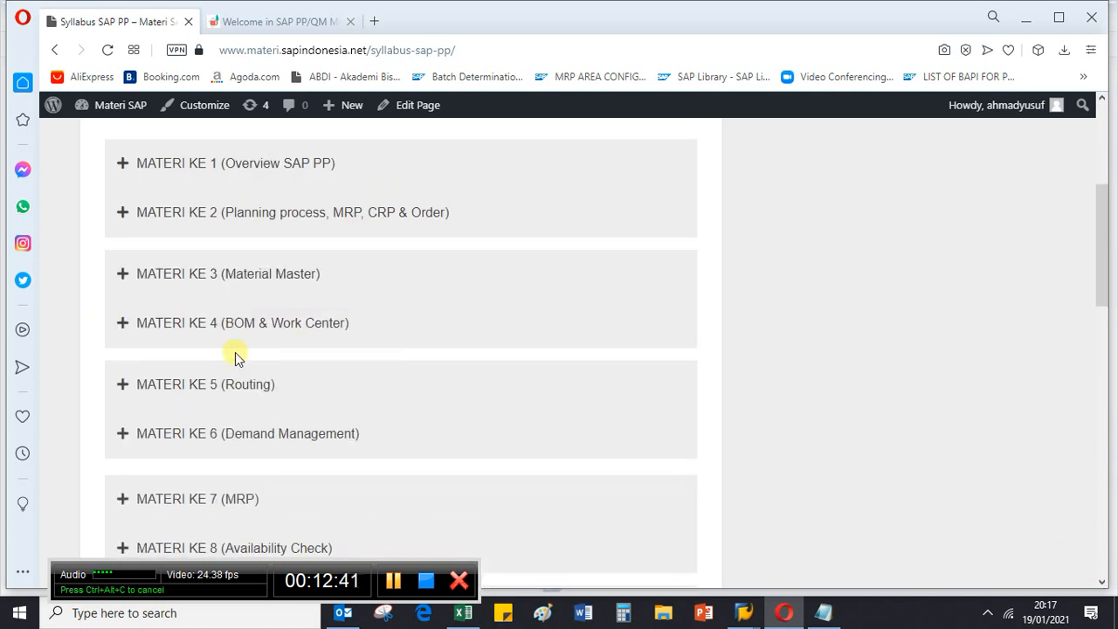
# Expand MATERI KE 4 (BOM & Work Center) and look through its download links and videos.
pyautogui.click(264, 332)
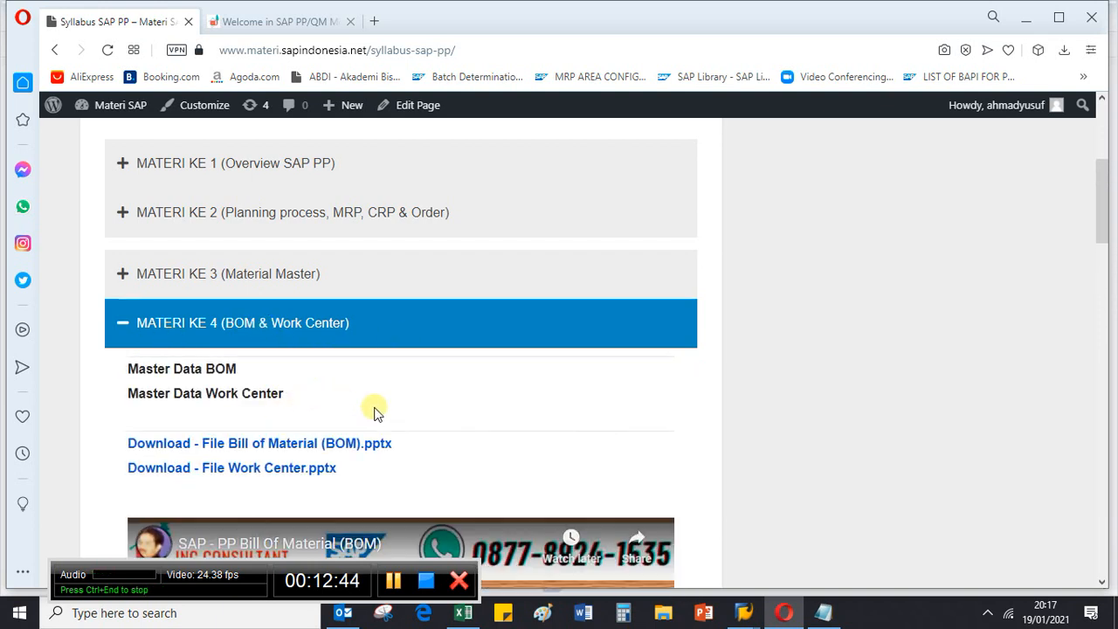
pyautogui.scroll(-3, 373, 407)
pyautogui.scroll(-6, 347, 405)
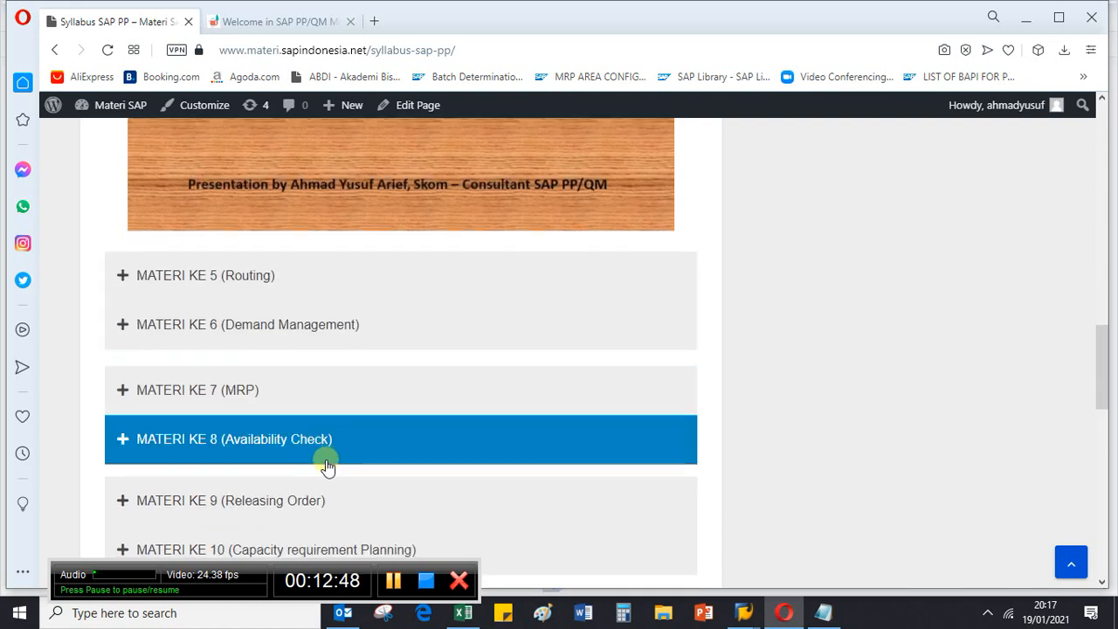
# Expand MATERI KE 8 (Availability Check), look at its download link and video, and collapse it.
pyautogui.click(345, 446)
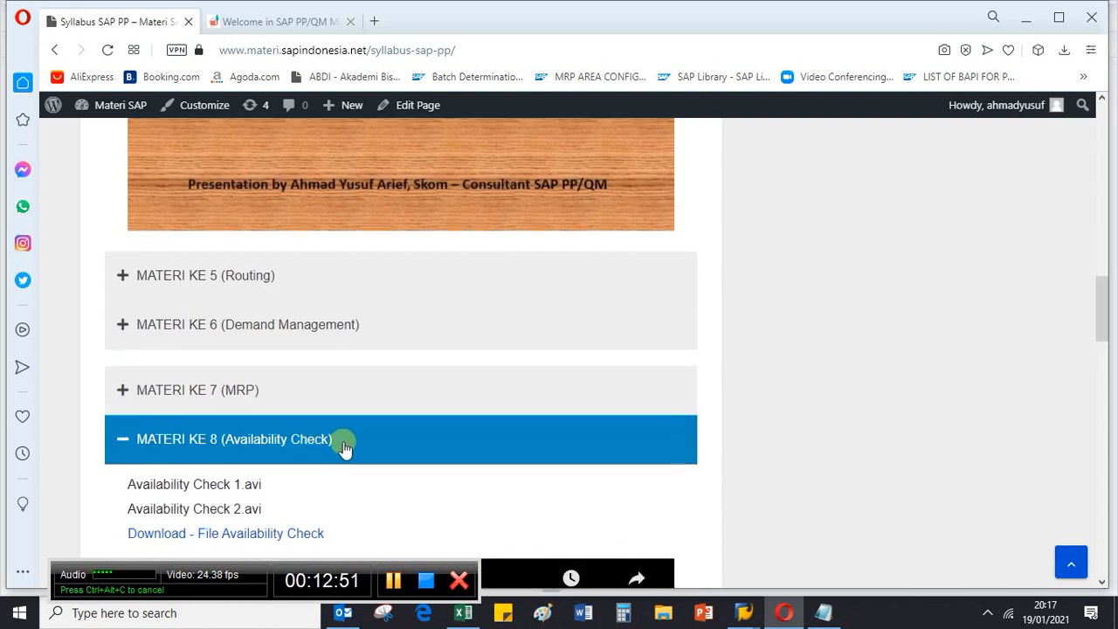
pyautogui.scroll(-3, 399, 461)
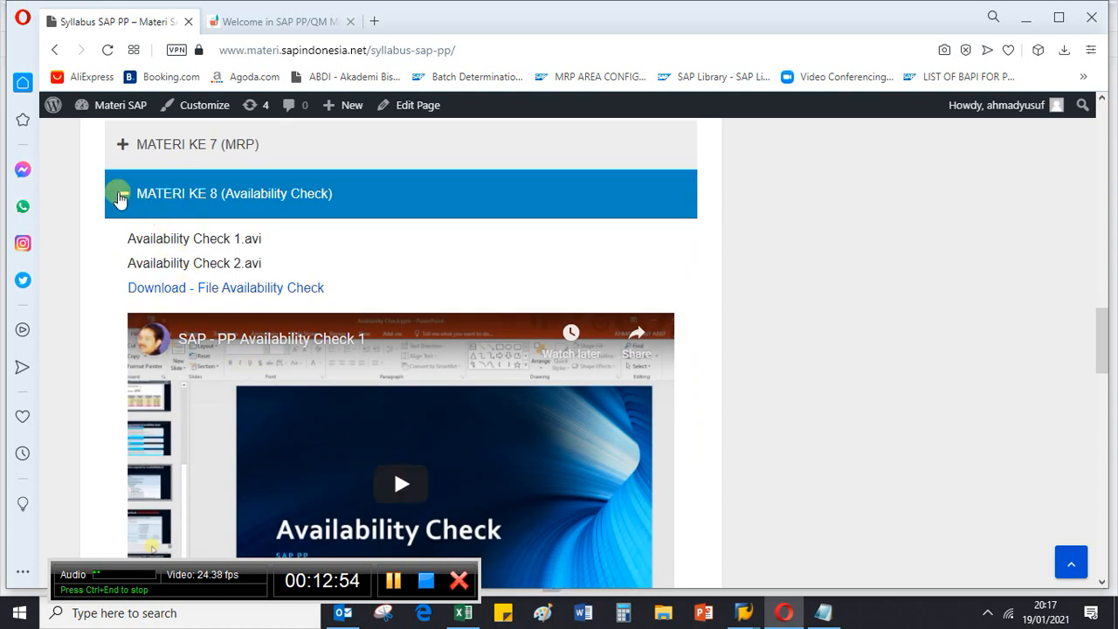
pyautogui.click(119, 193)
# Expand MATERI KE 16 (Work Center Configuration) and MATERI KE 19 (Order Type Configuration) and look at their download links and videos.
pyautogui.scroll(-3, 324, 464)
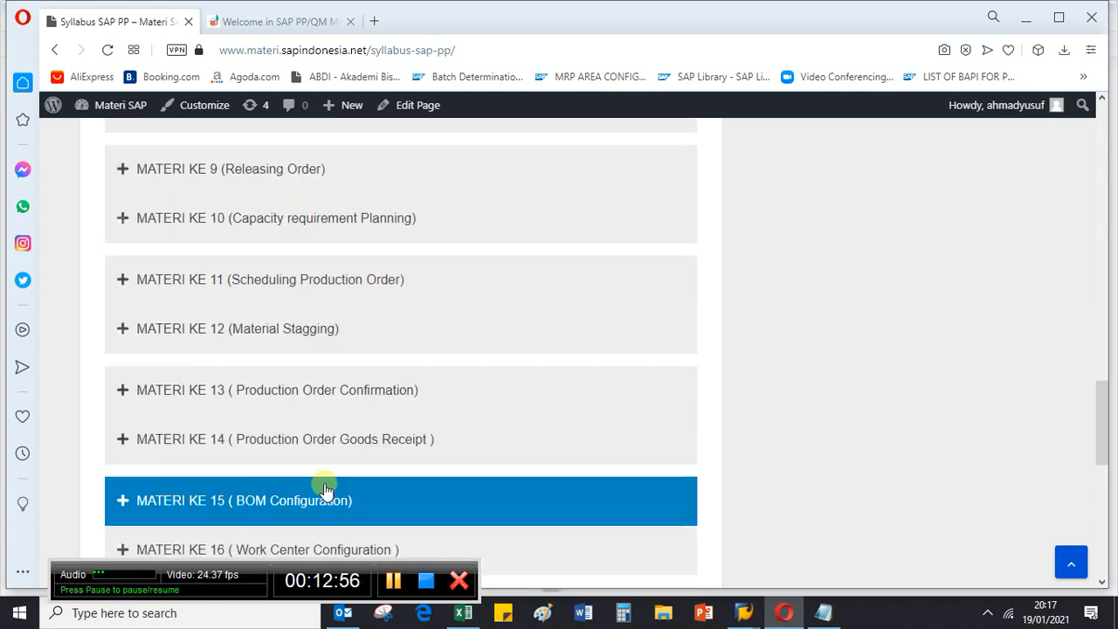
pyautogui.click(259, 395)
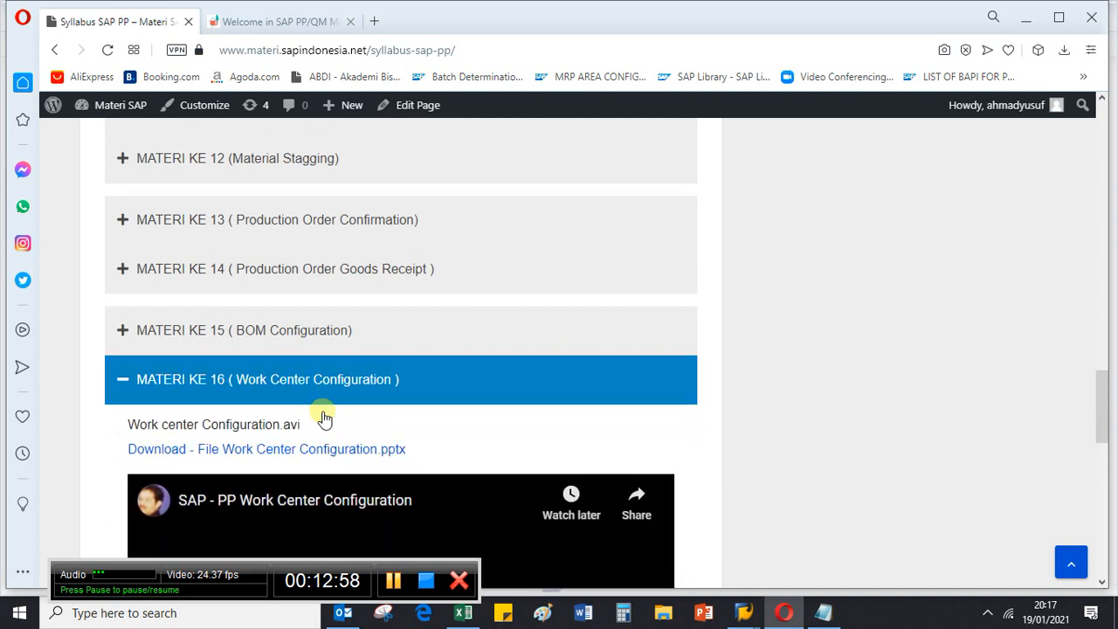
pyautogui.scroll(-8, 322, 419)
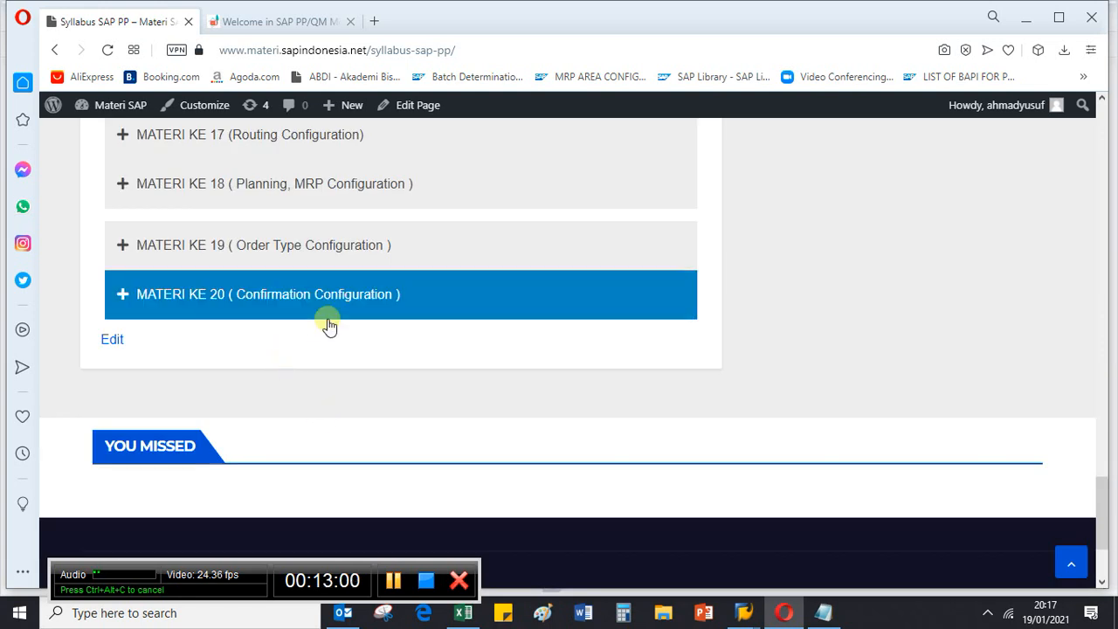
pyautogui.click(271, 245)
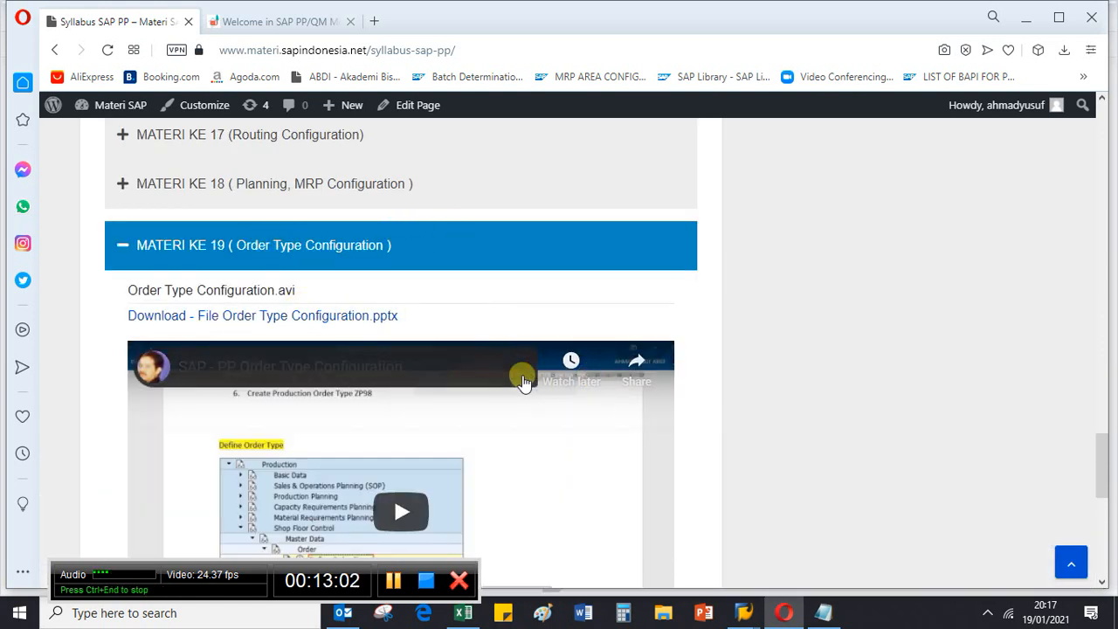
pyautogui.scroll(3, 371, 424)
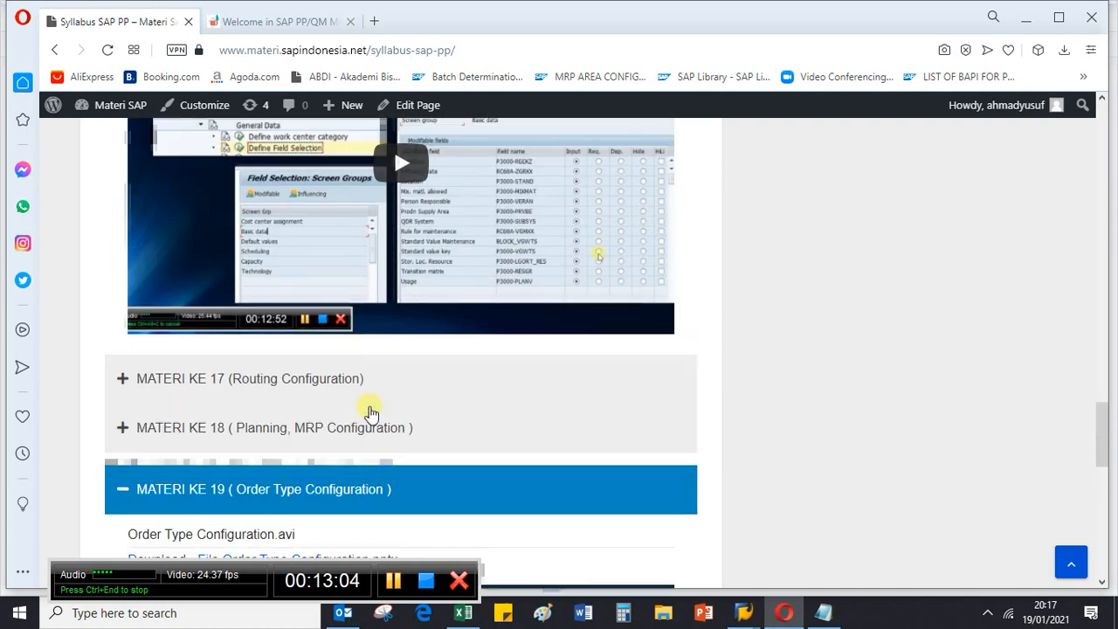
# Expand MATERI KE 18 (Planning, MRP Configuration), look at its download link and video, and return to the start of the syllabus page.
pyautogui.click(300, 437)
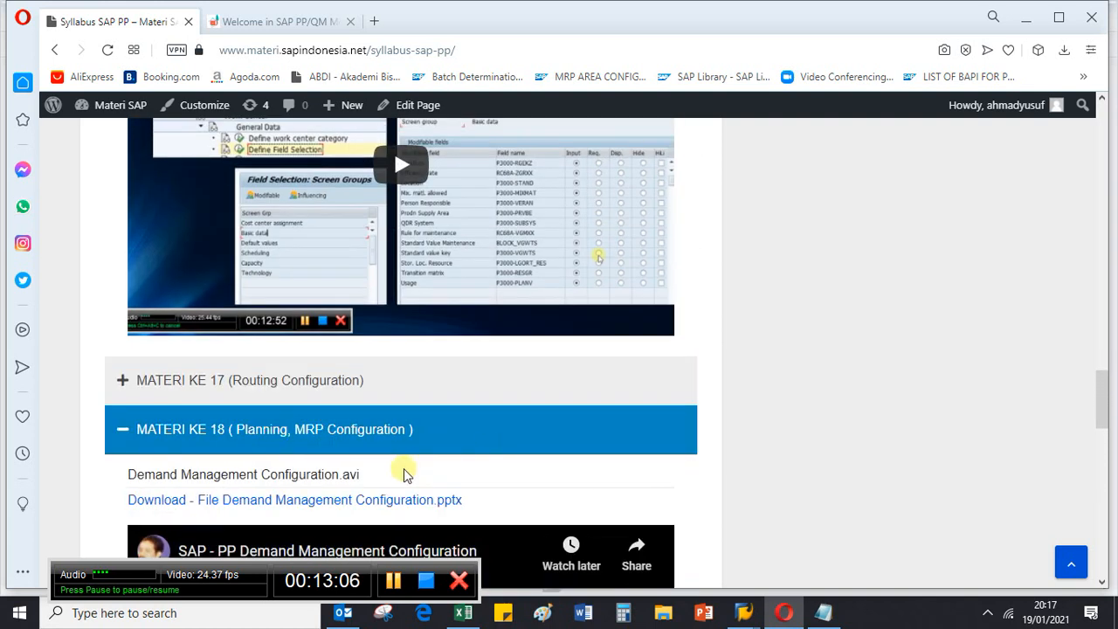
pyautogui.scroll(-1, 399, 466)
pyautogui.scroll(-3, 440, 457)
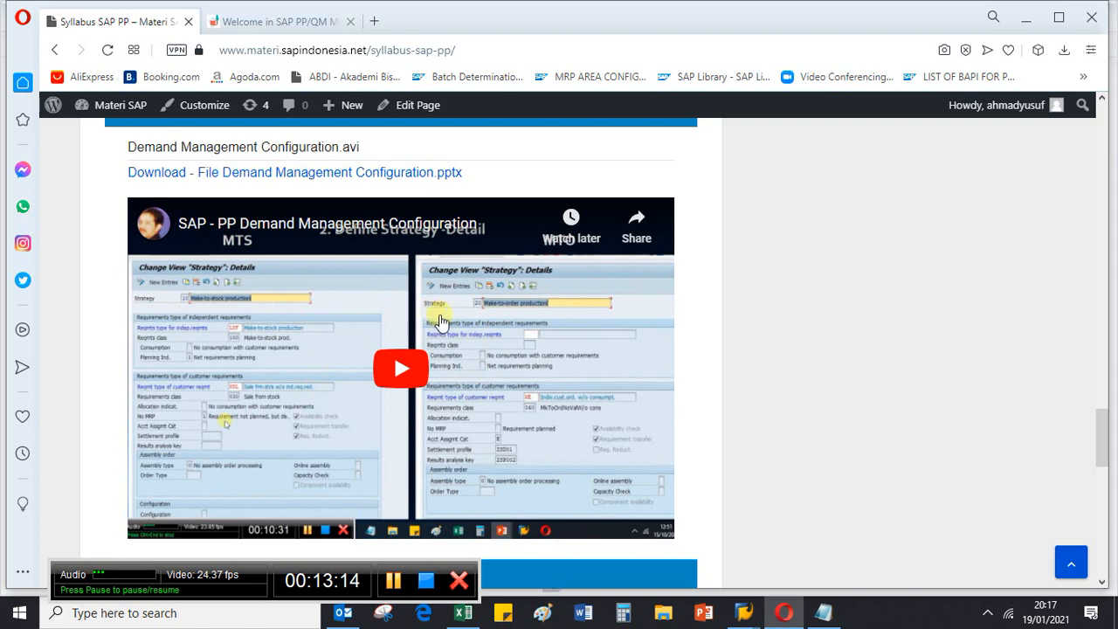
pyautogui.scroll(3, 432, 319)
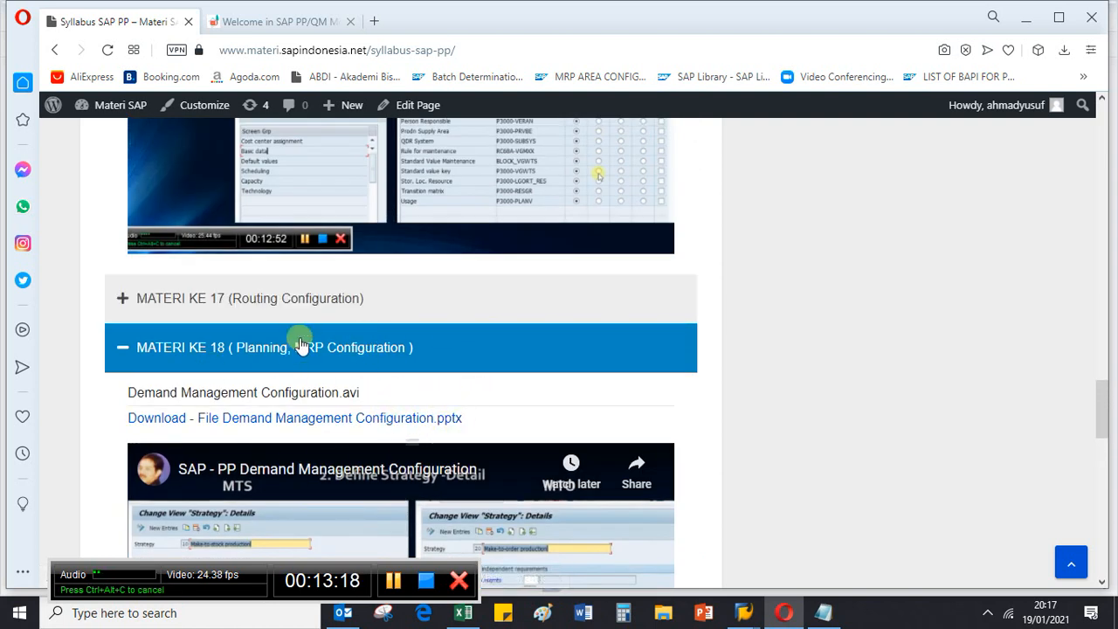
pyautogui.scroll(3, 294, 341)
pyautogui.scroll(2, 297, 341)
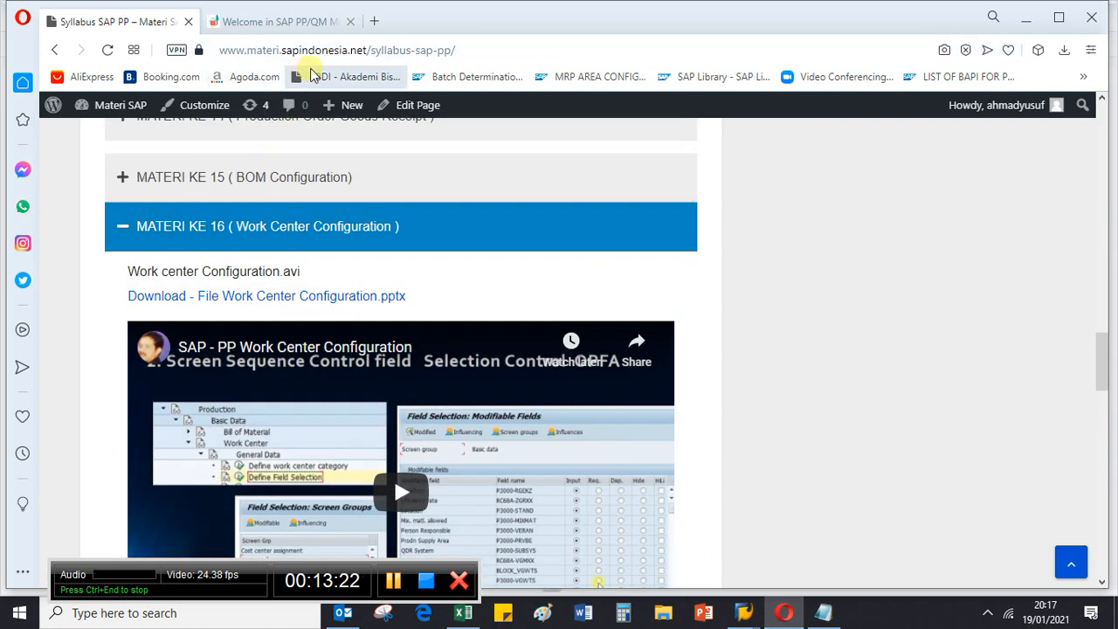
pyautogui.scroll(15, 518, 278)
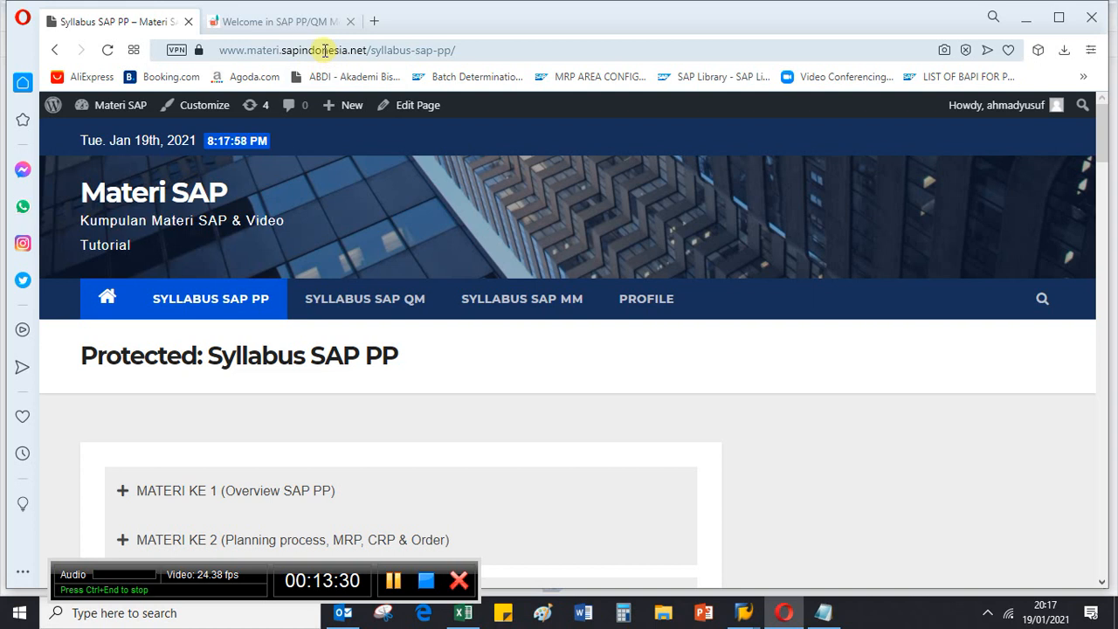
# Switch to the sapindonesia.net home page and look over its introduction, SAP PP syllabus and recent posts.
pyautogui.click(291, 21)
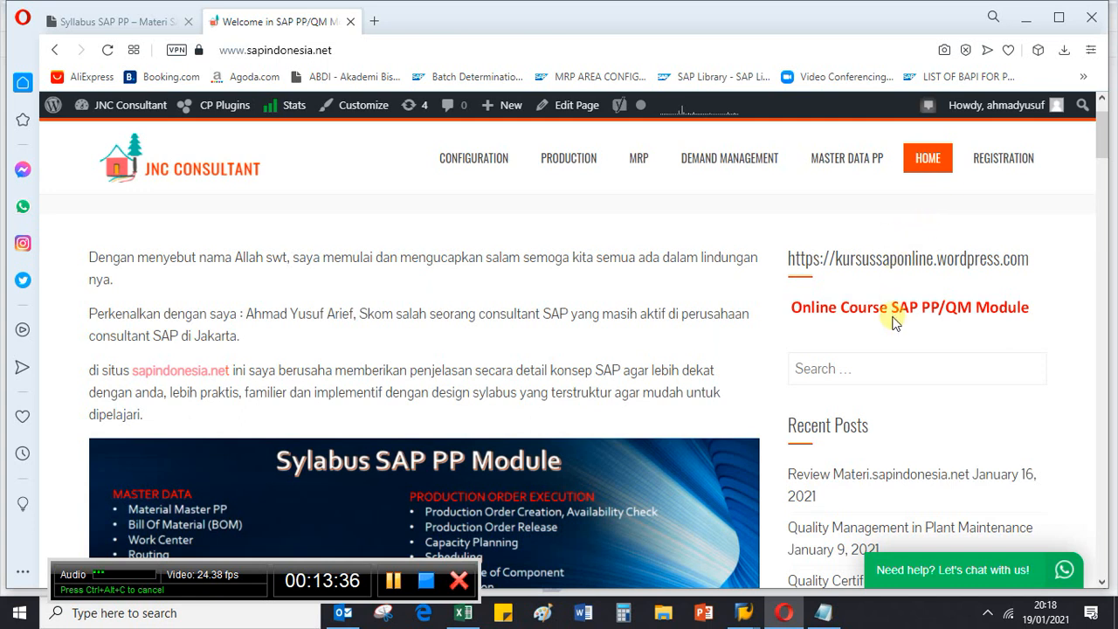
pyautogui.scroll(-1, 888, 320)
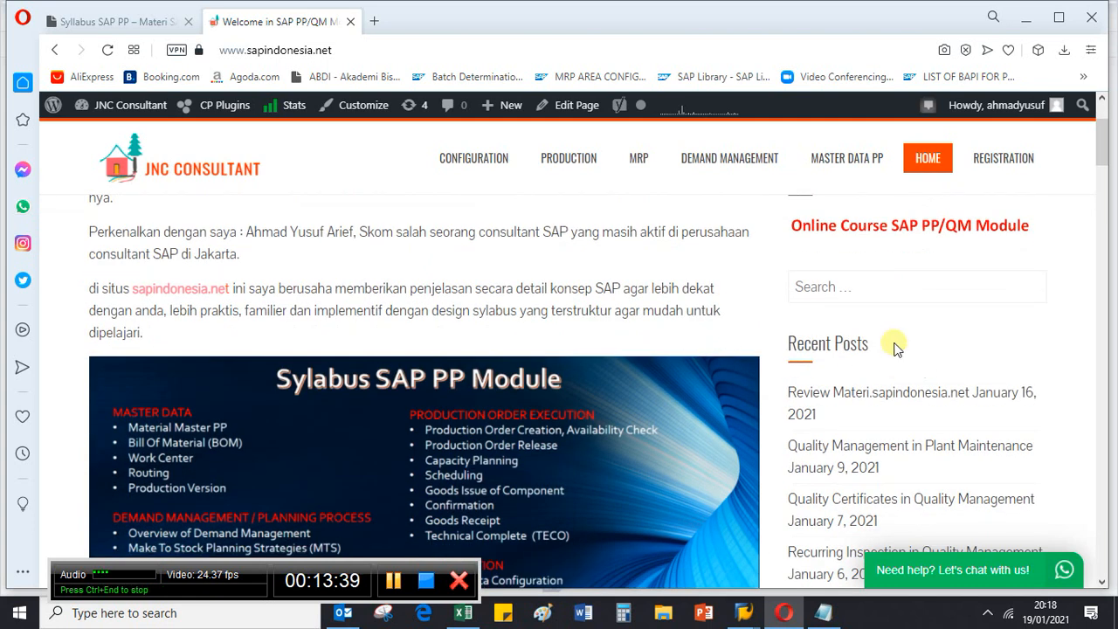
pyautogui.scroll(1, 882, 371)
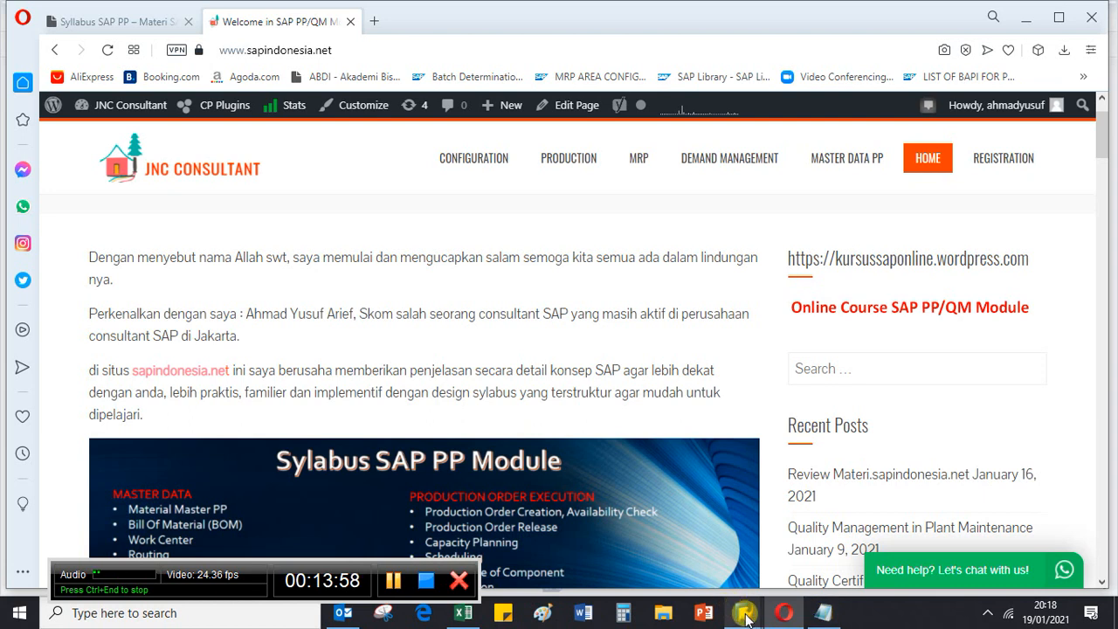
# Switch to Notepad, read the notes on backflushing material CMKRAW10, and resize the window to show them beside the web page.
pyautogui.moveTo(745, 616)
pyautogui.click(822, 612)
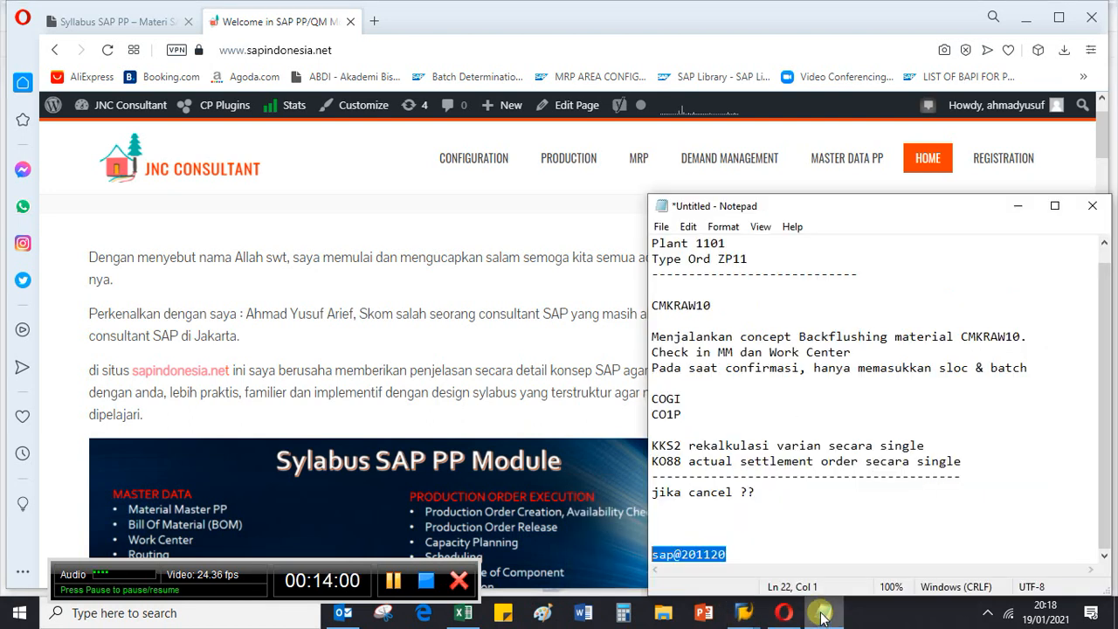
pyautogui.scroll(1, 839, 376)
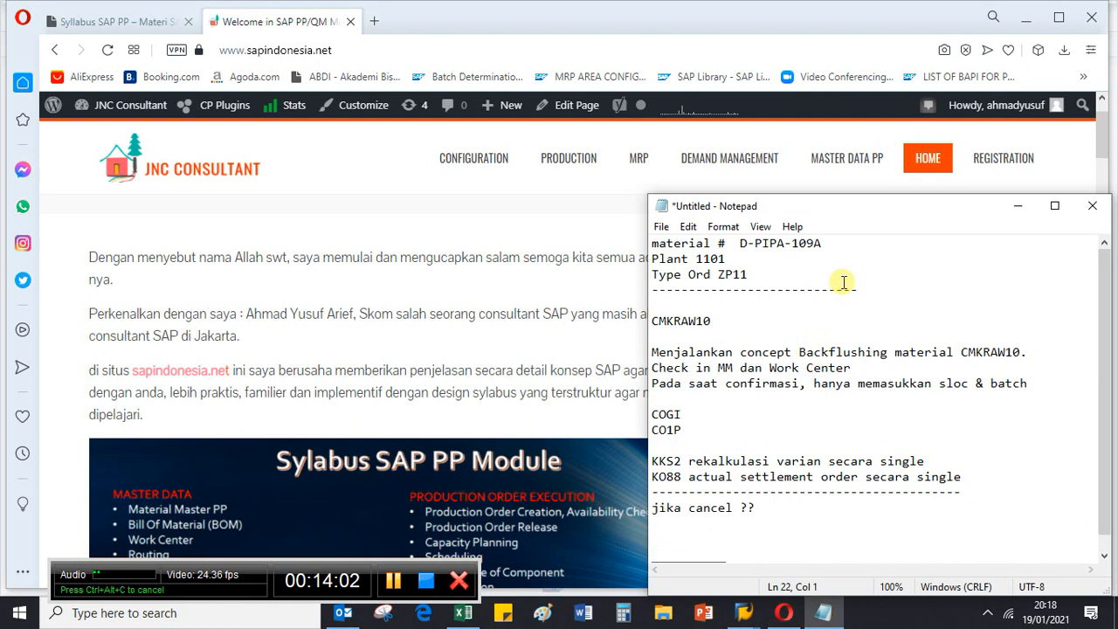
pyautogui.moveTo(647, 193); pyautogui.dragTo(420, 152)
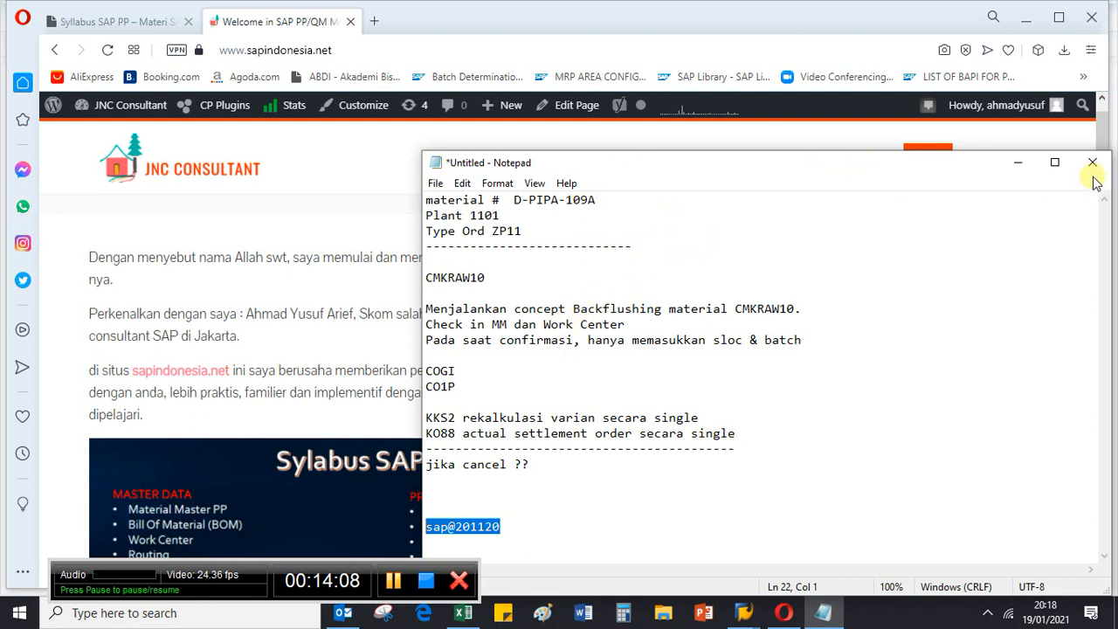
pyautogui.moveTo(904, 152); pyautogui.dragTo(904, 235)
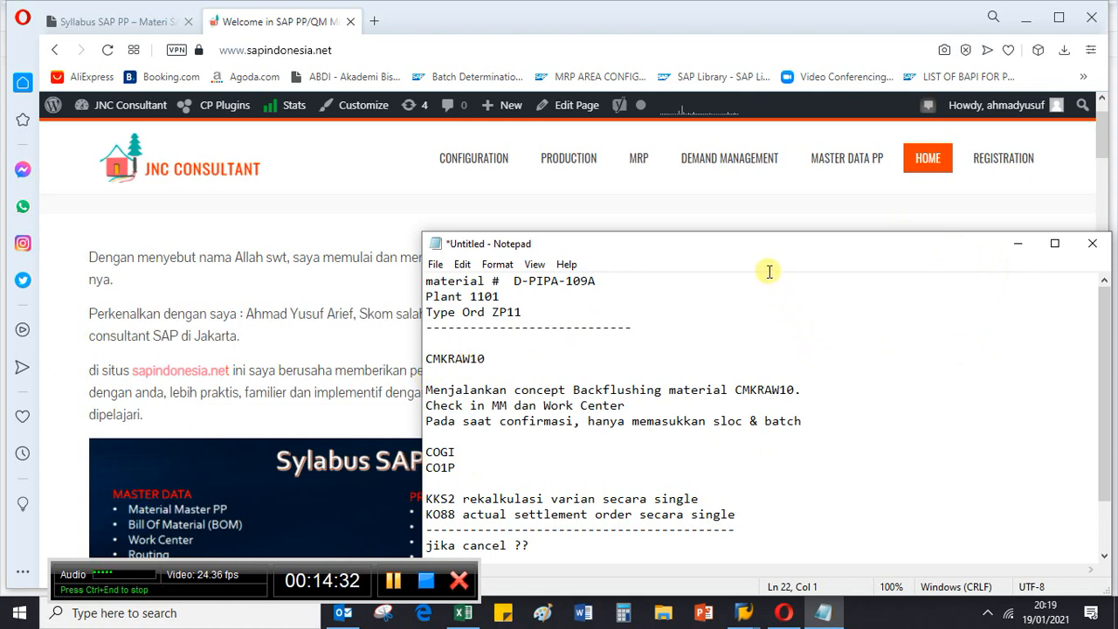
# Switch to SAP Easy Access, start the Display Material transaction, and bring up the view selection for material CMKRAW10.
pyautogui.moveTo(743, 612)
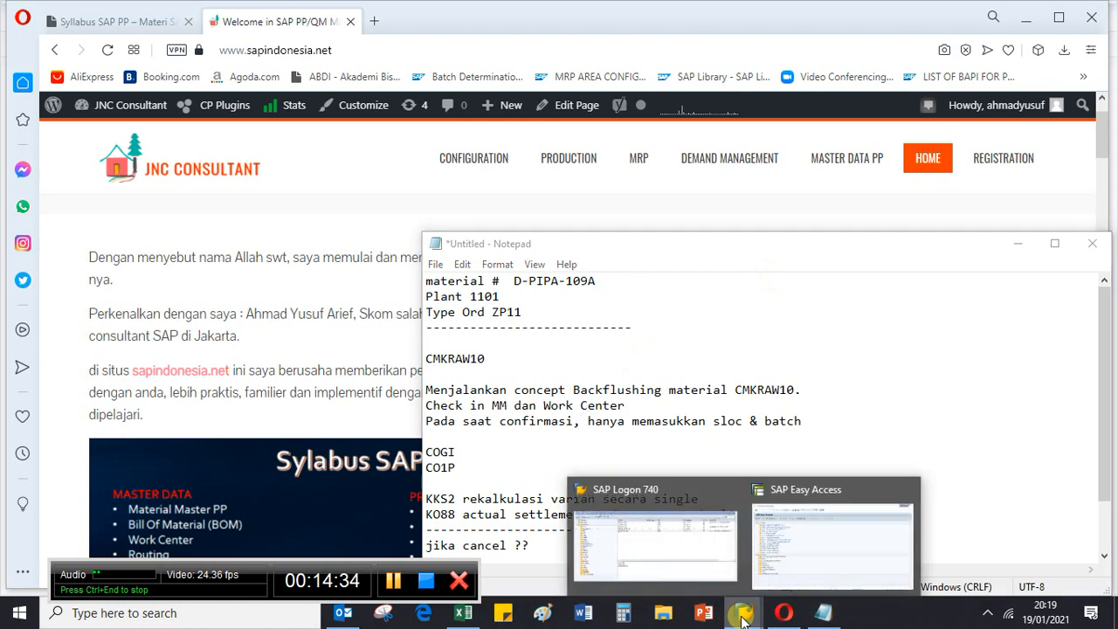
pyautogui.click(783, 527)
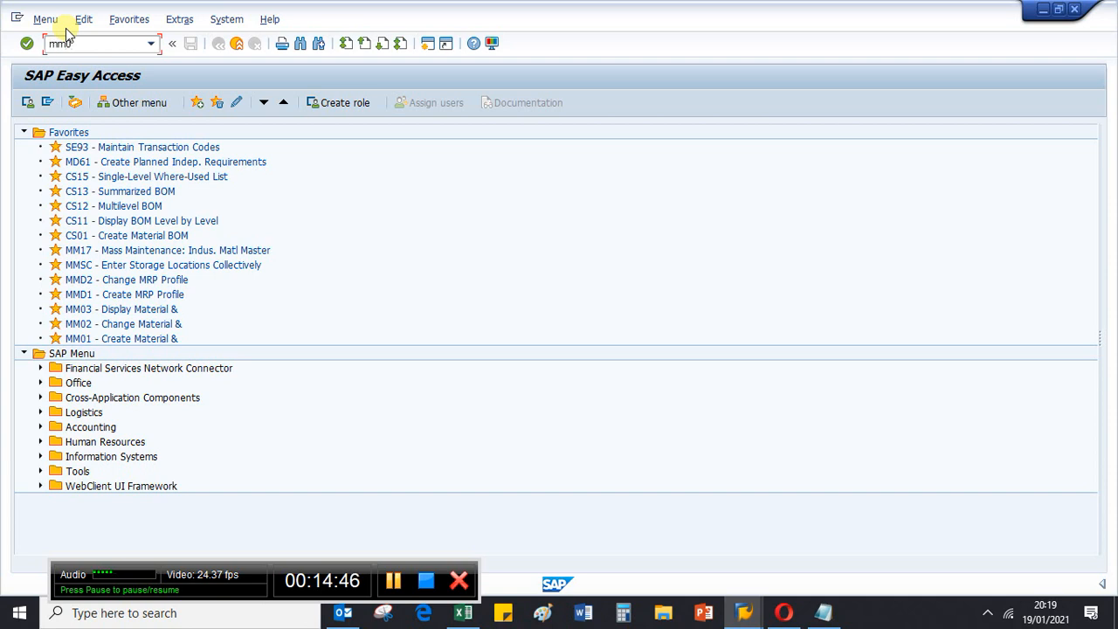
pyautogui.press('Return')
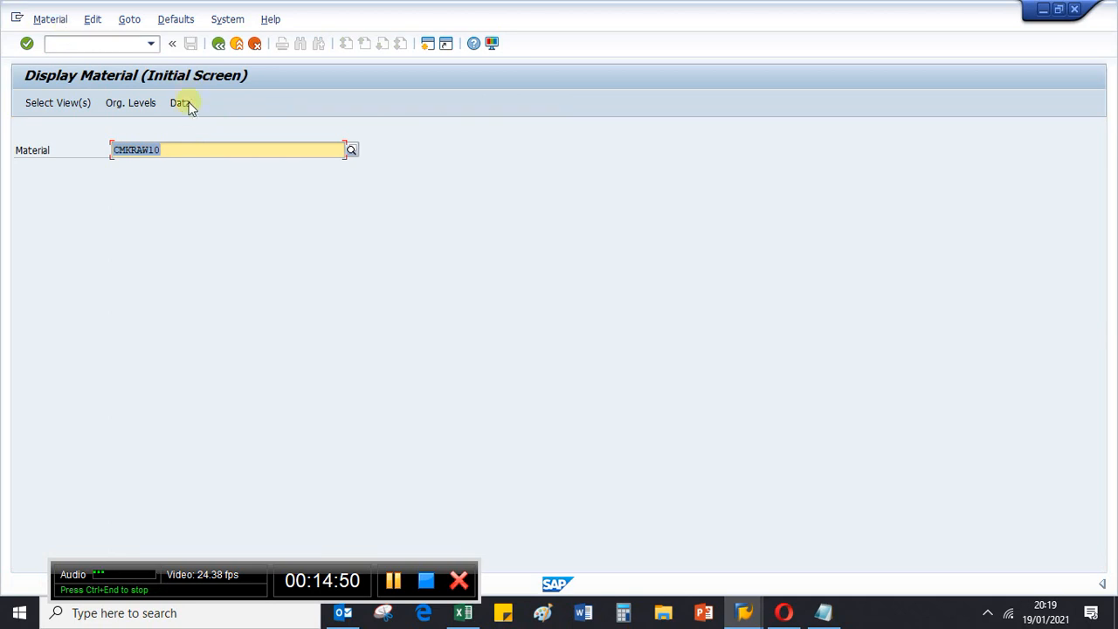
pyautogui.moveTo(185, 151); pyautogui.dragTo(69, 137)
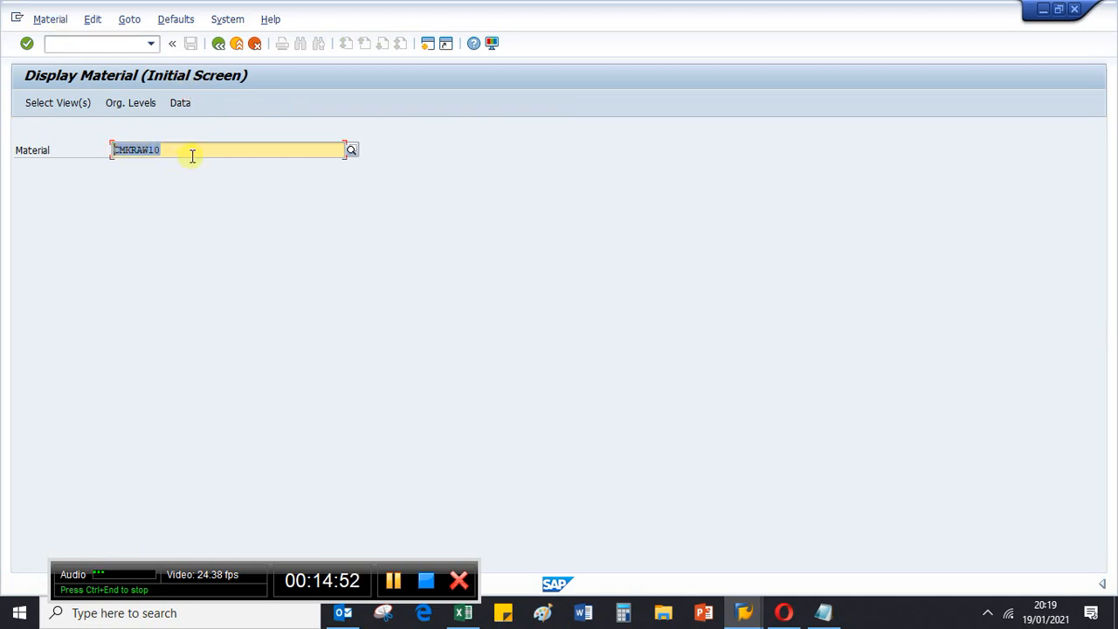
pyautogui.press('Return')
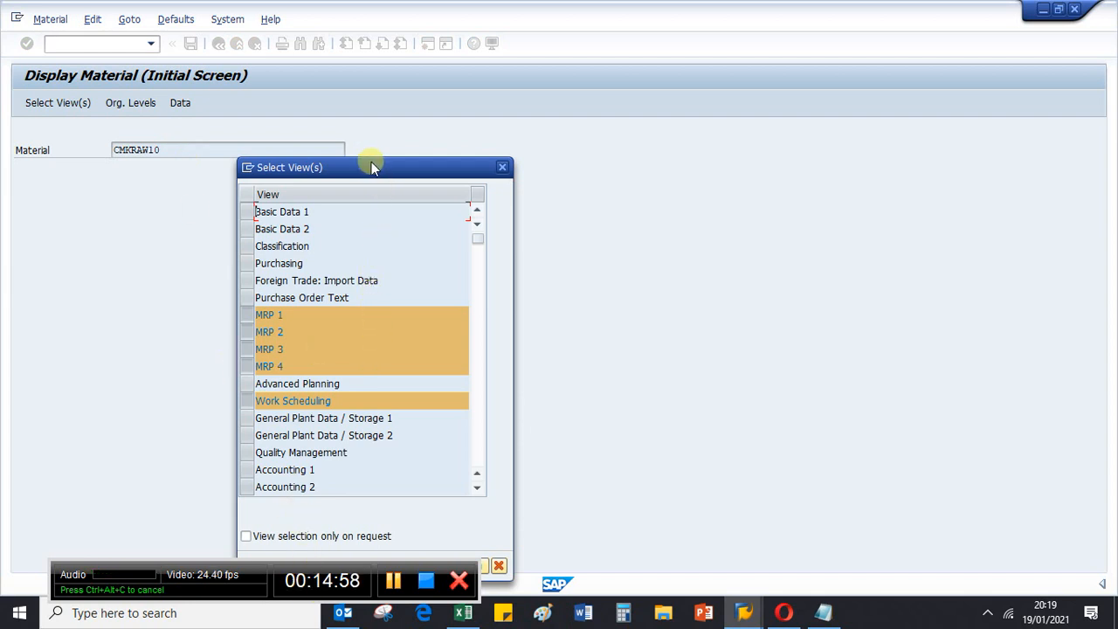
# Add Purchasing to the selected views and display the material for plant 1101.
pyautogui.moveTo(371, 166); pyautogui.dragTo(473, 114)
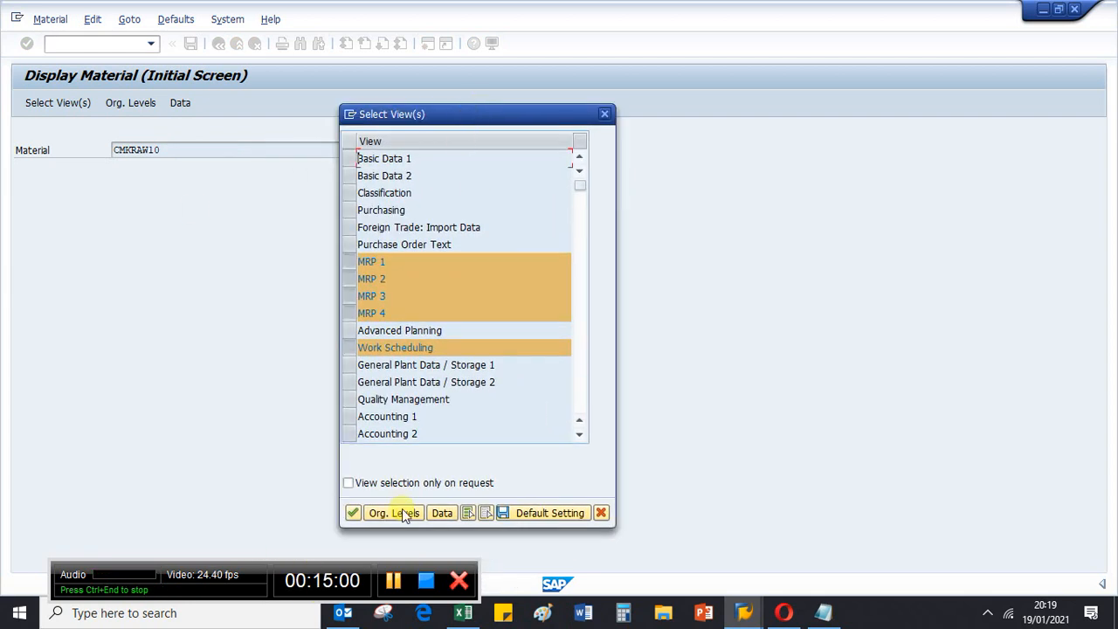
pyautogui.click(351, 209)
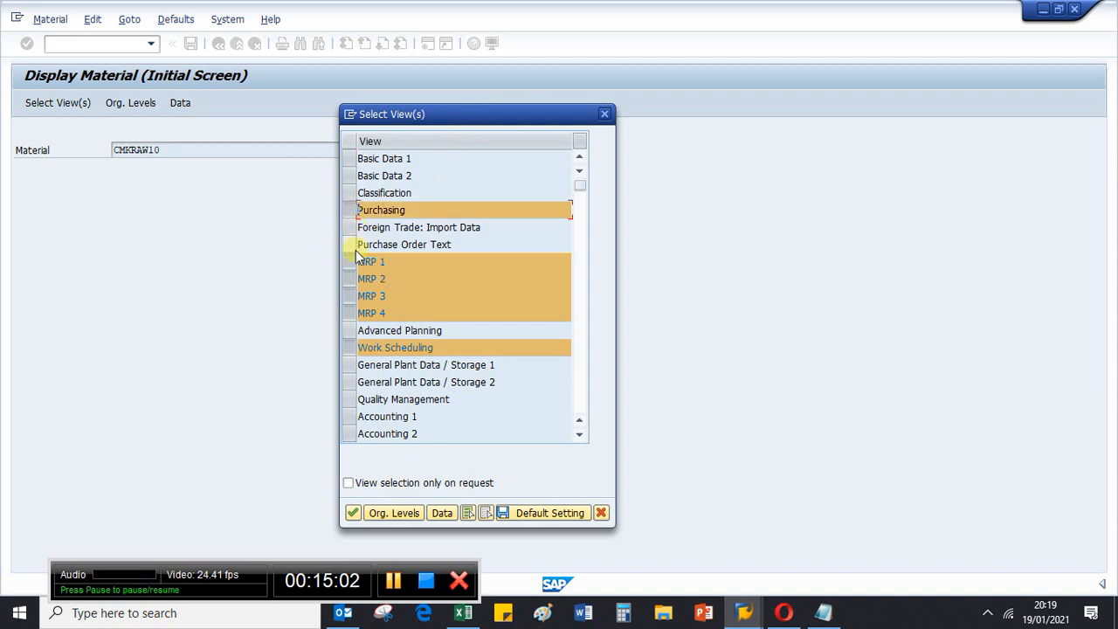
pyautogui.click(353, 514)
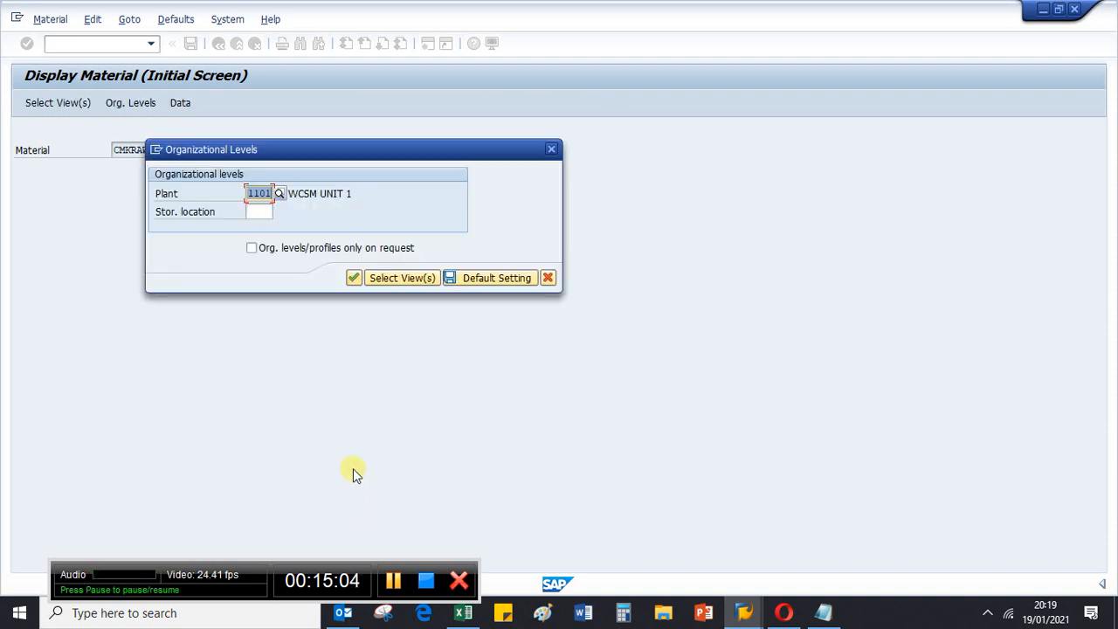
pyautogui.press('Return')
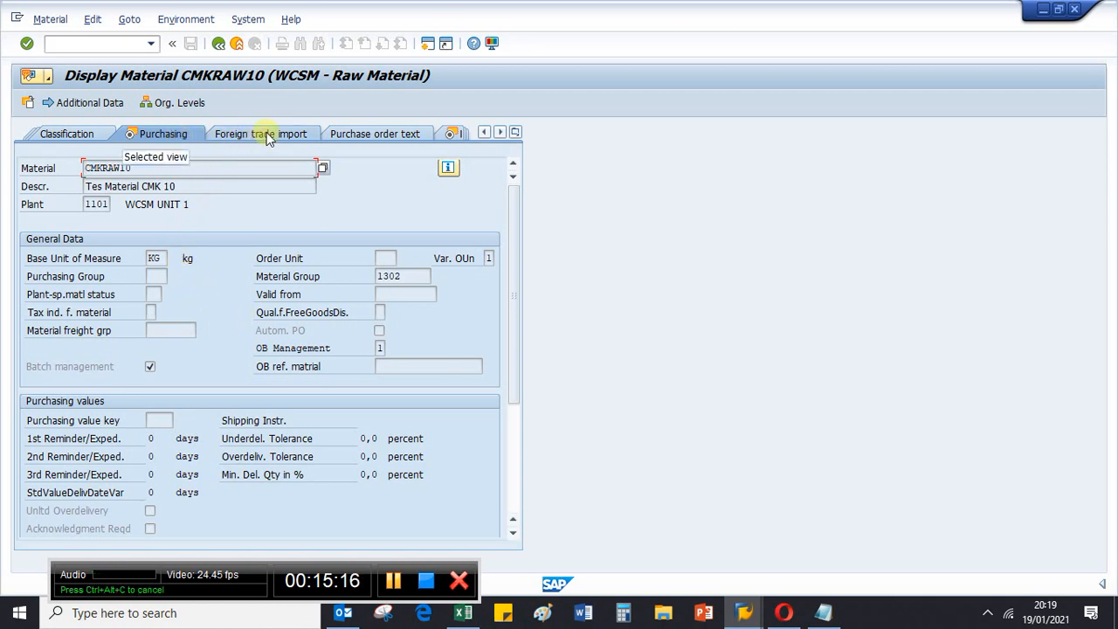
# Go to the material's MRP 1 view and on to MRP 2 to check its planning and procurement data.
pyautogui.click(514, 132)
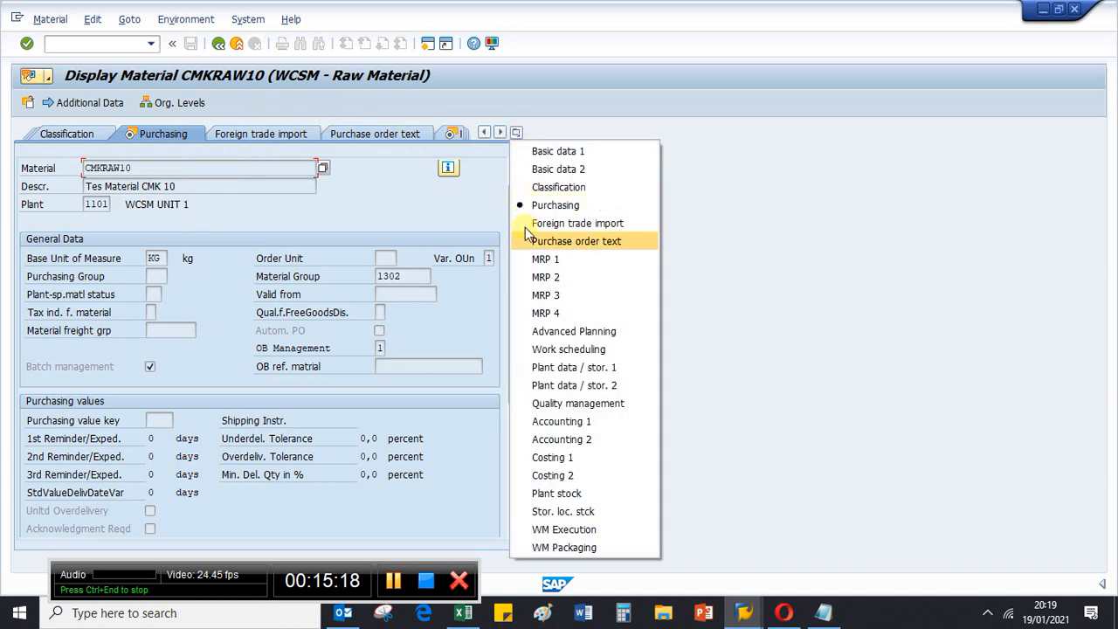
pyautogui.click(541, 260)
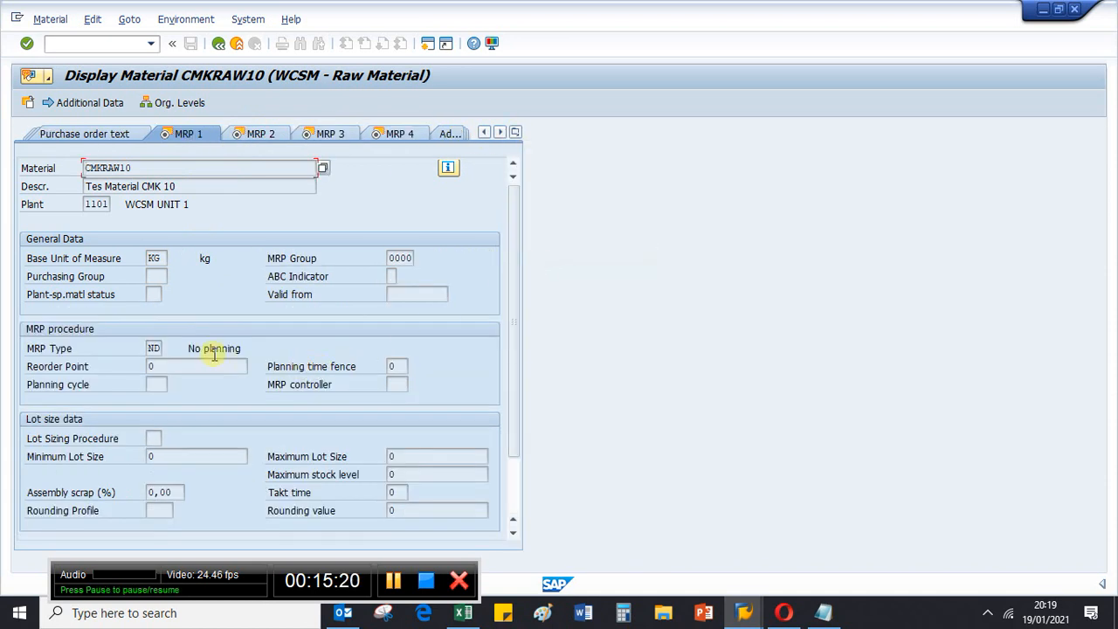
pyautogui.click(253, 134)
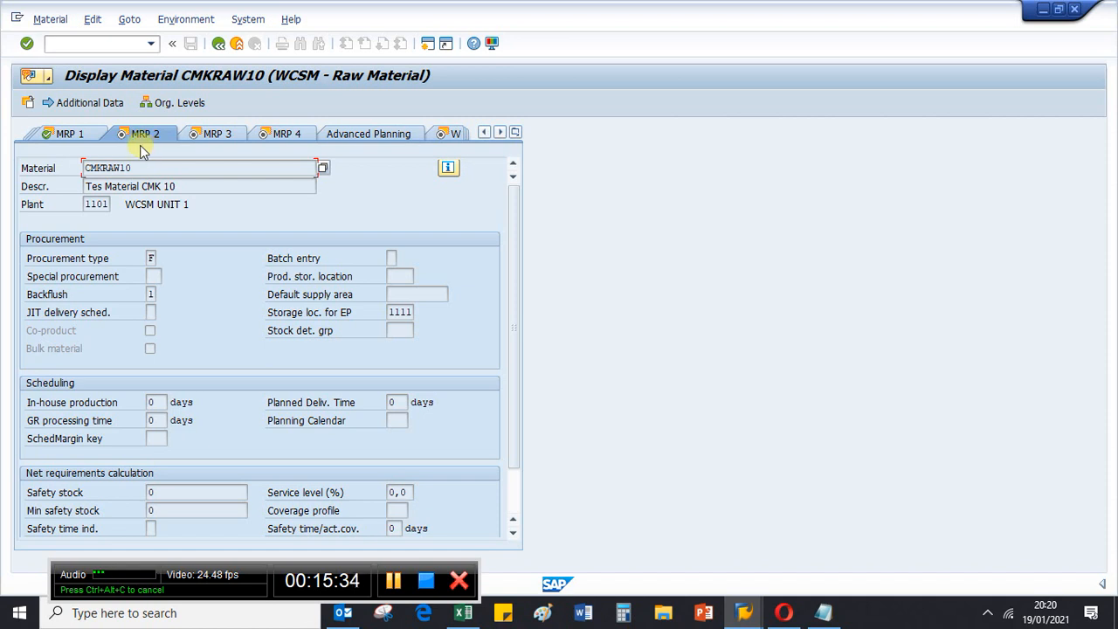
# Look up the possible entries for the Backflush indicator in the MRP 2 view and close the list.
pyautogui.click(150, 295)
pyautogui.click(164, 296)
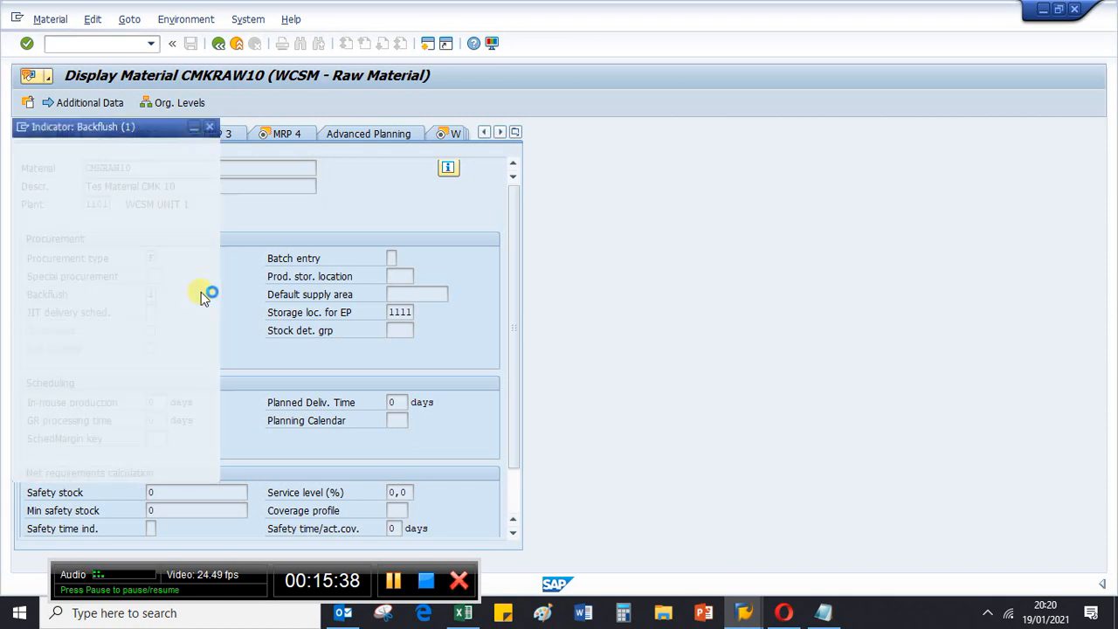
pyautogui.moveTo(190, 128); pyautogui.dragTo(475, 122)
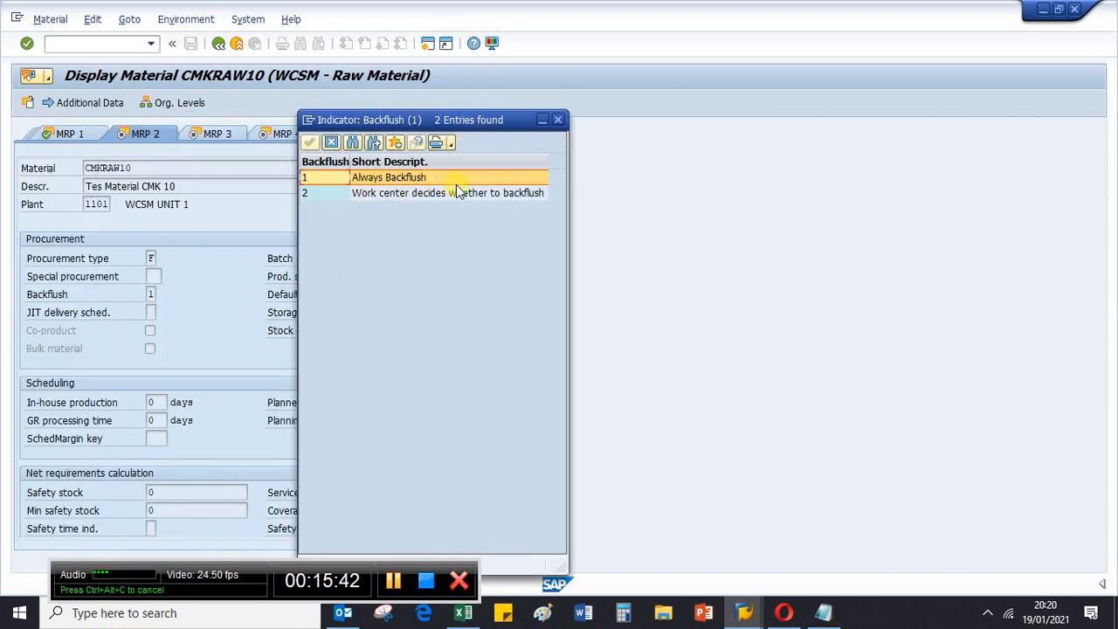
pyautogui.click(559, 120)
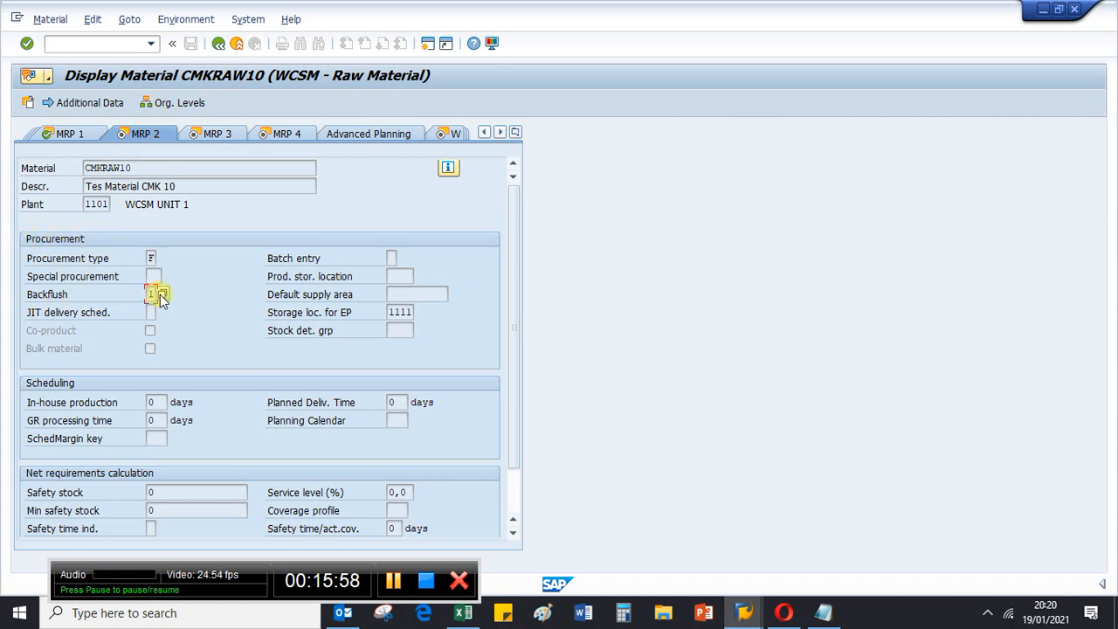
# Leave the material display with /n, run transaction co03, and display the header of the prefilled production order.
pyautogui.click(89, 46)
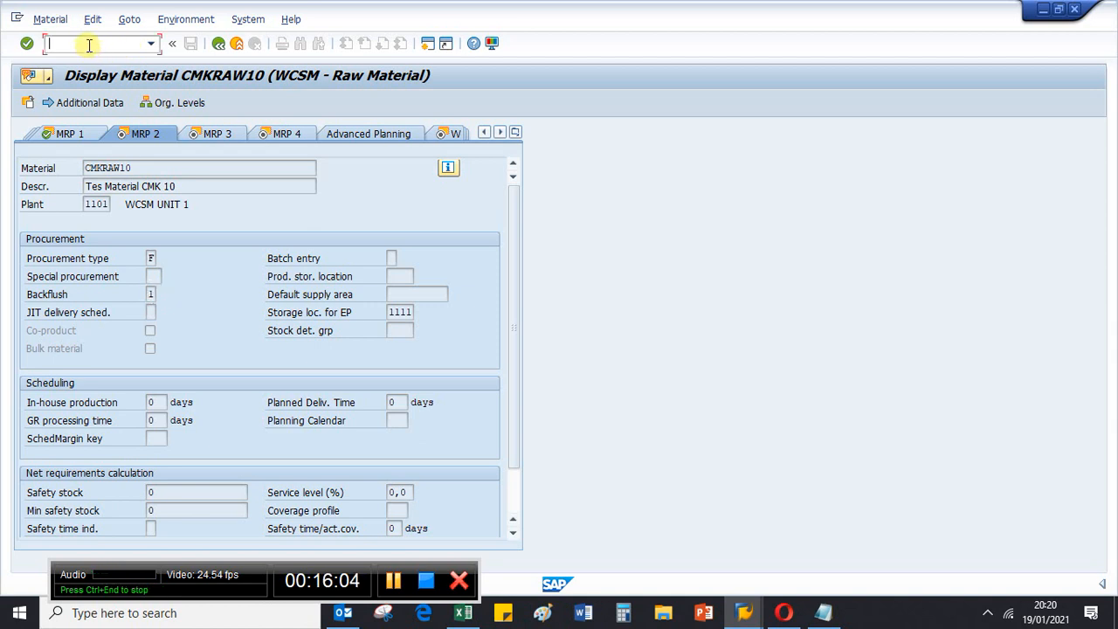
pyautogui.write('/n')
pyautogui.press('Return')
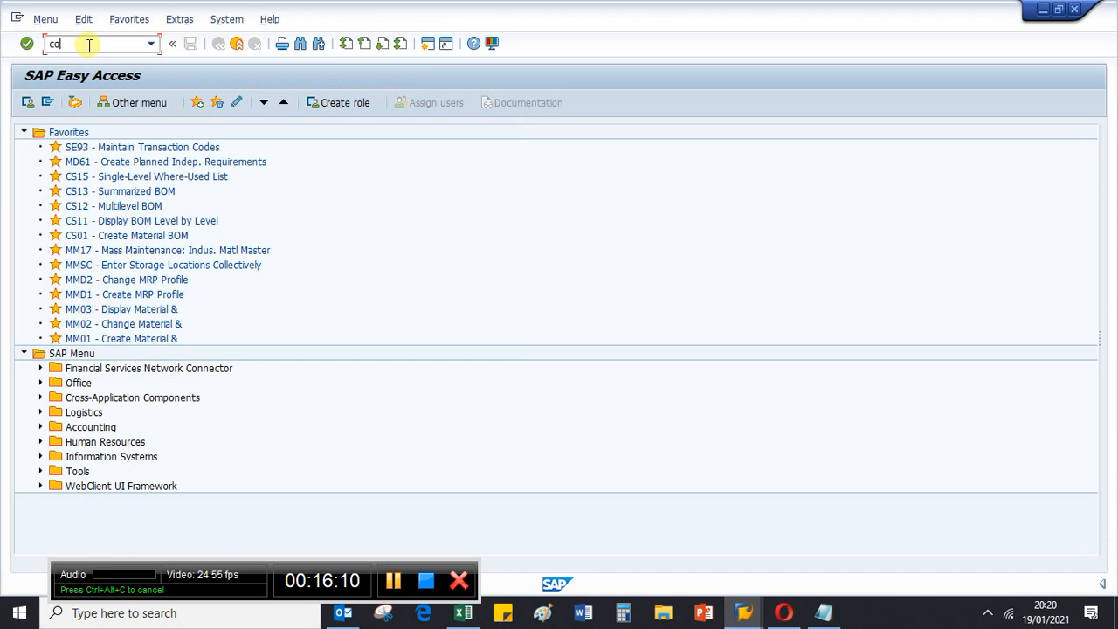
pyautogui.write('co03')
pyautogui.press('Return')
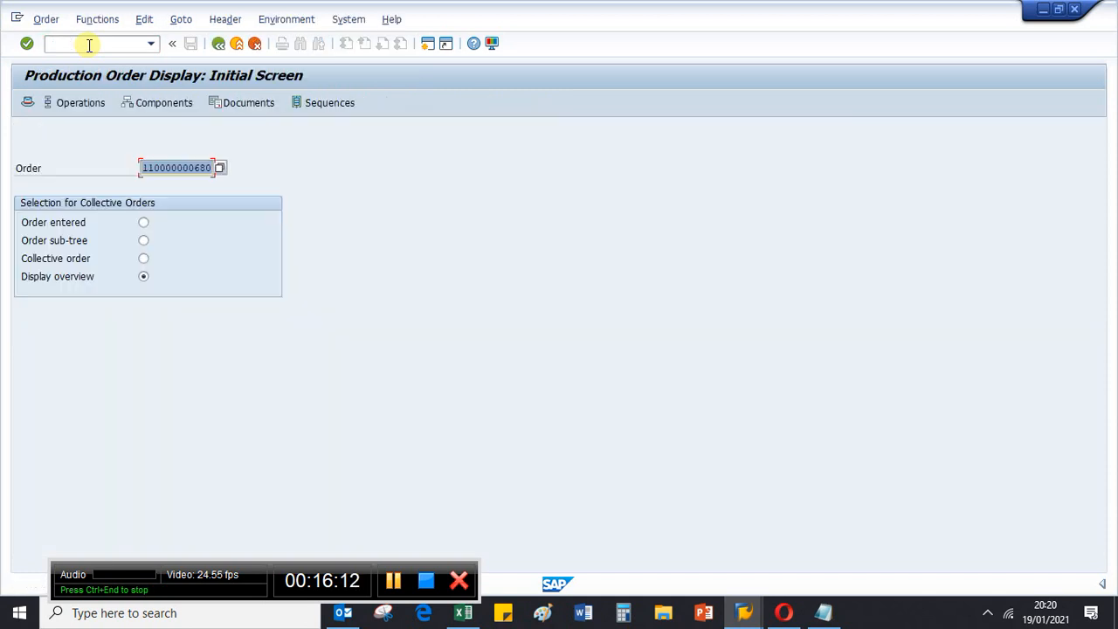
pyautogui.press('Return')
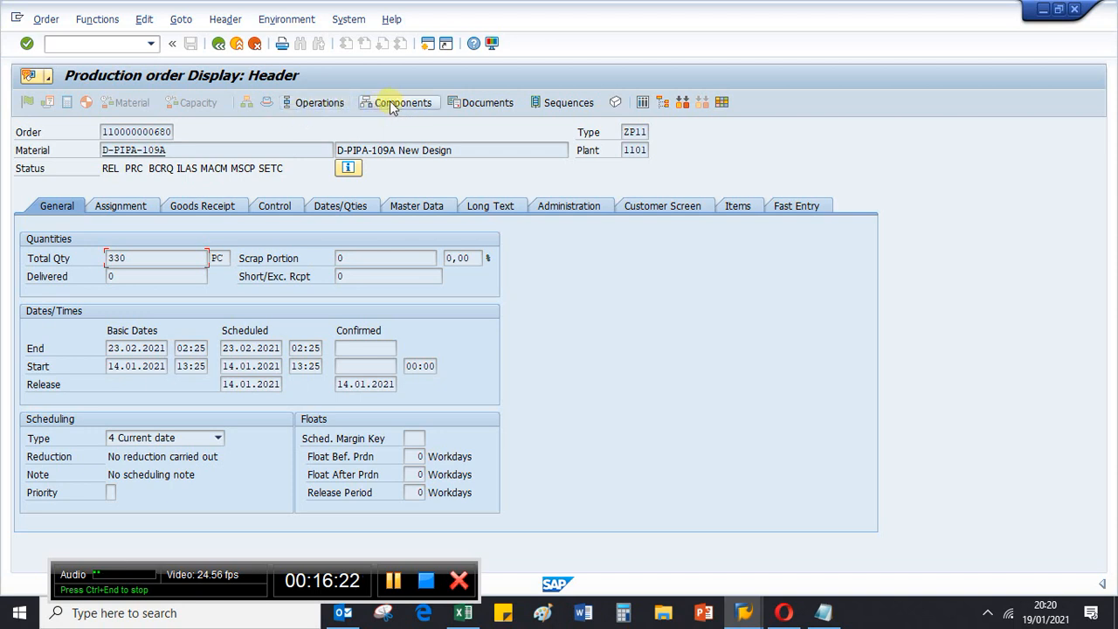
# Show the order's operation overview, widen the Work Center column, and open the details of work center MILL-101.
pyautogui.click(312, 105)
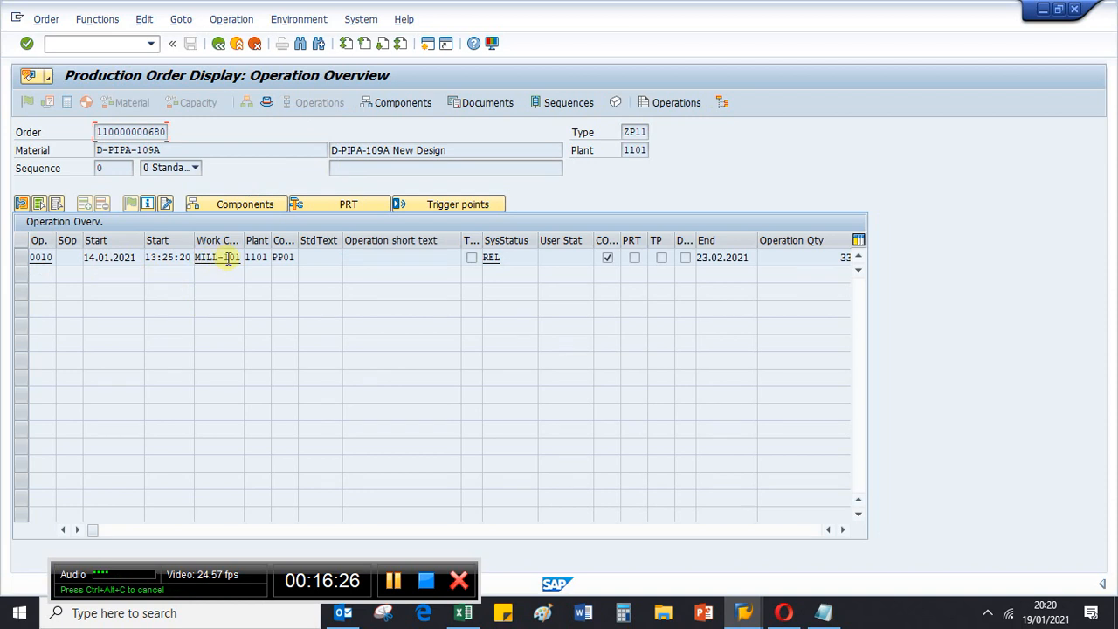
pyautogui.moveTo(243, 240); pyautogui.dragTo(255, 240)
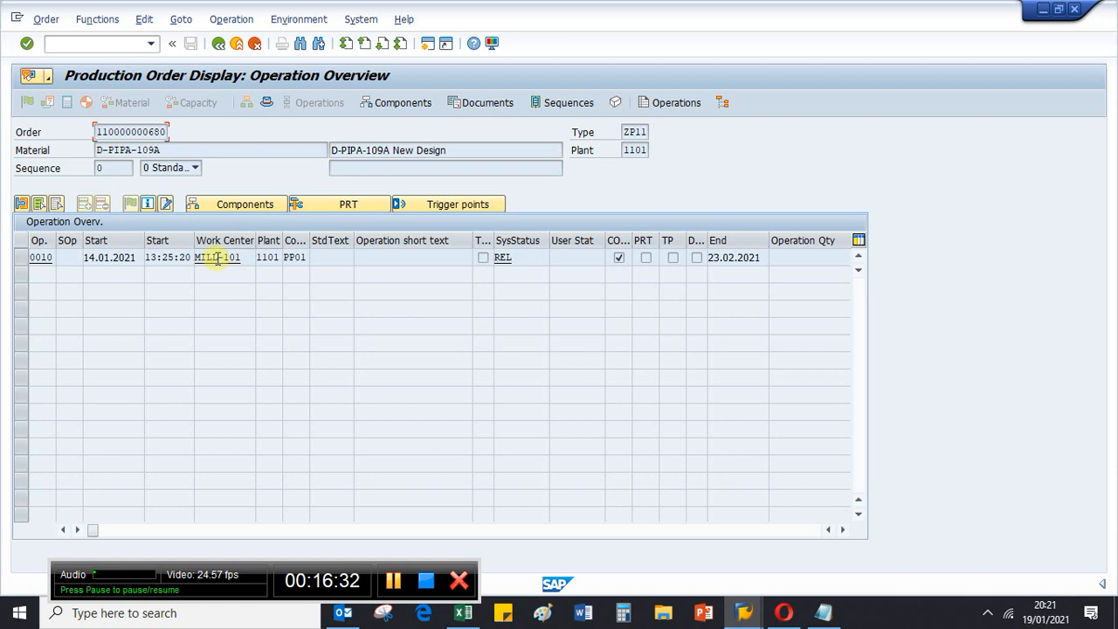
pyautogui.doubleClick(217, 260)
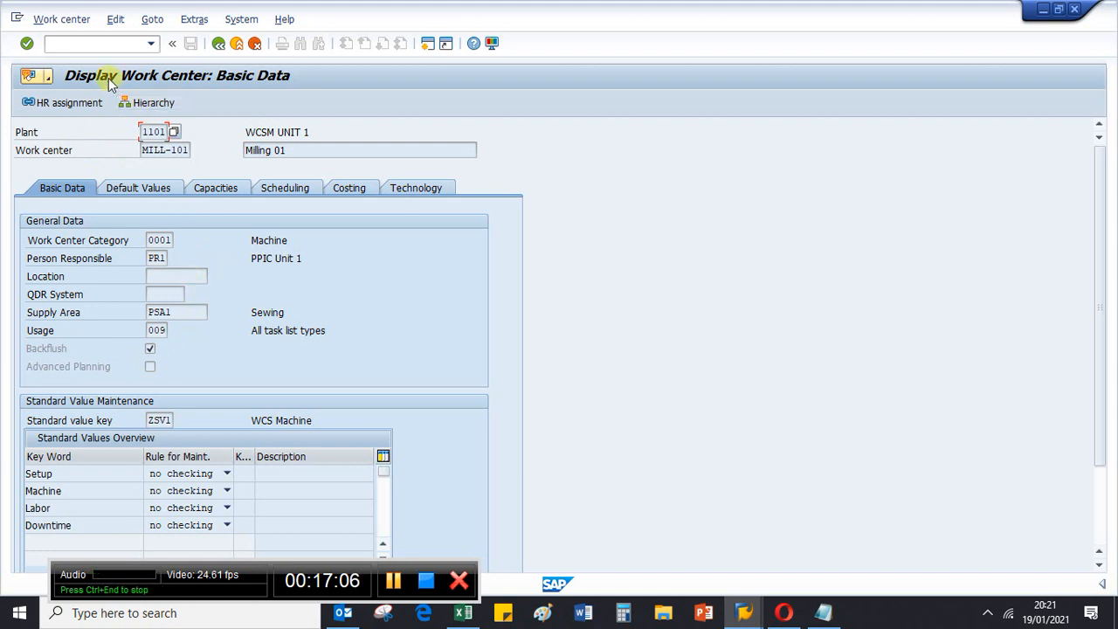
# Consult the backflushing notes in Notepad, return to SAP, and start the stock overview transaction with /nmmbe.
pyautogui.click(834, 612)
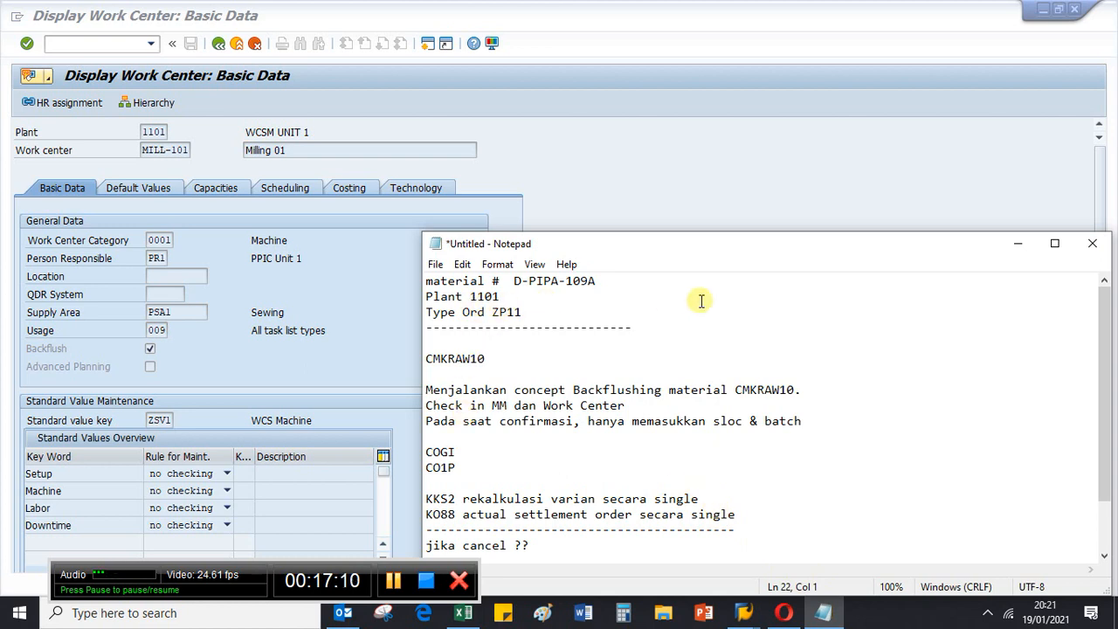
pyautogui.click(71, 43)
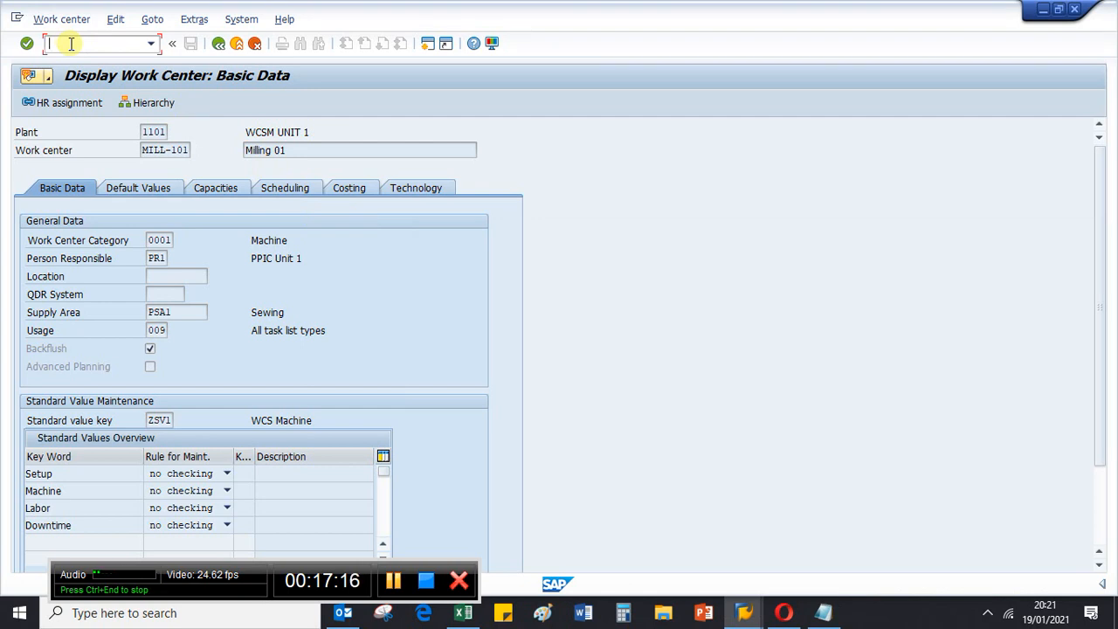
pyautogui.write('/nmmbe')
pyautogui.press('Return')
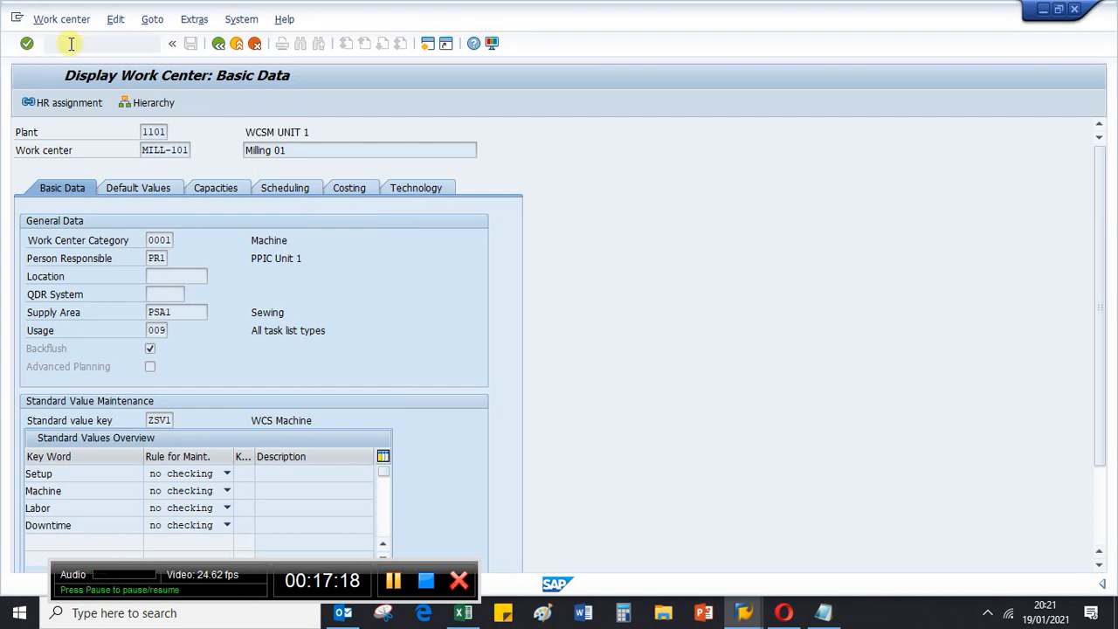
# Set the stock overview material to CMKRAW10 and clear the storage location from the selection.
pyautogui.press('Delete')
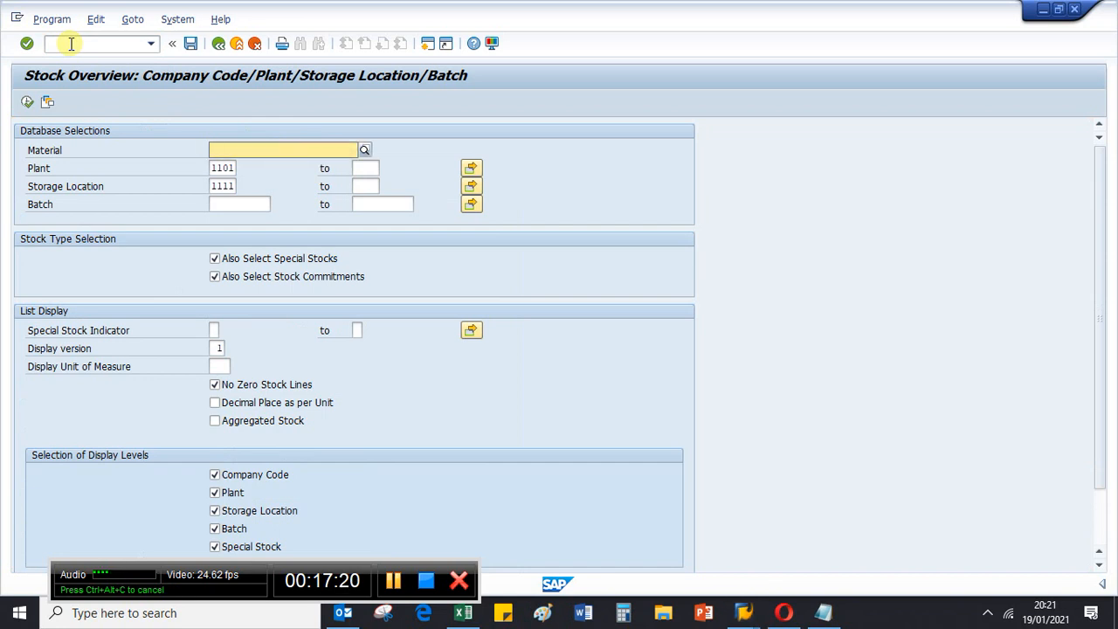
pyautogui.press('BackSpace')
pyautogui.press('Down')
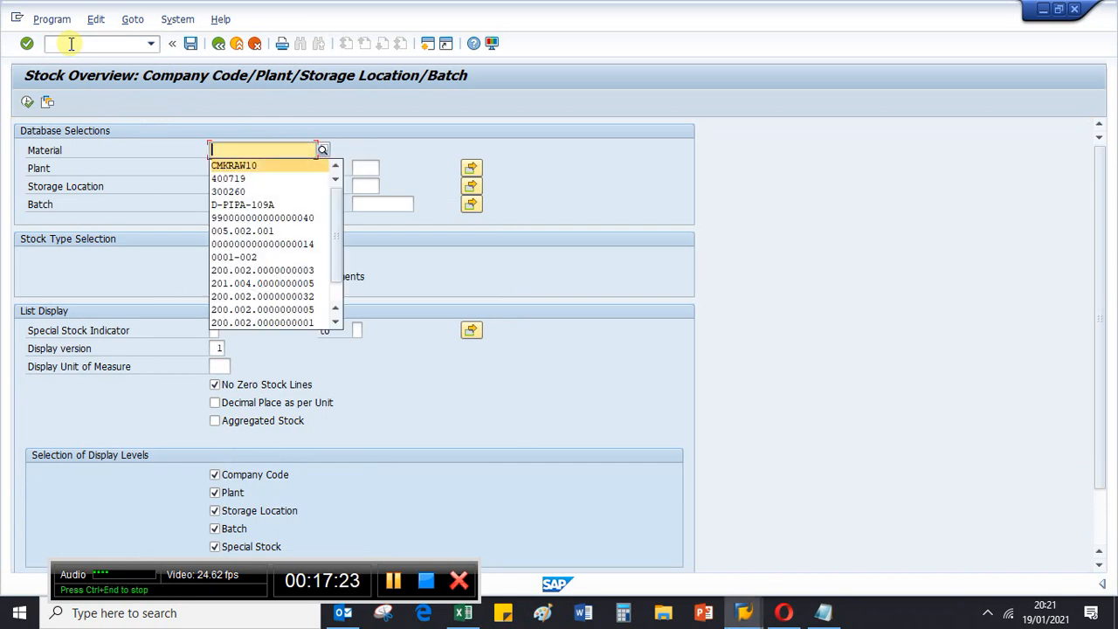
pyautogui.press('Return')
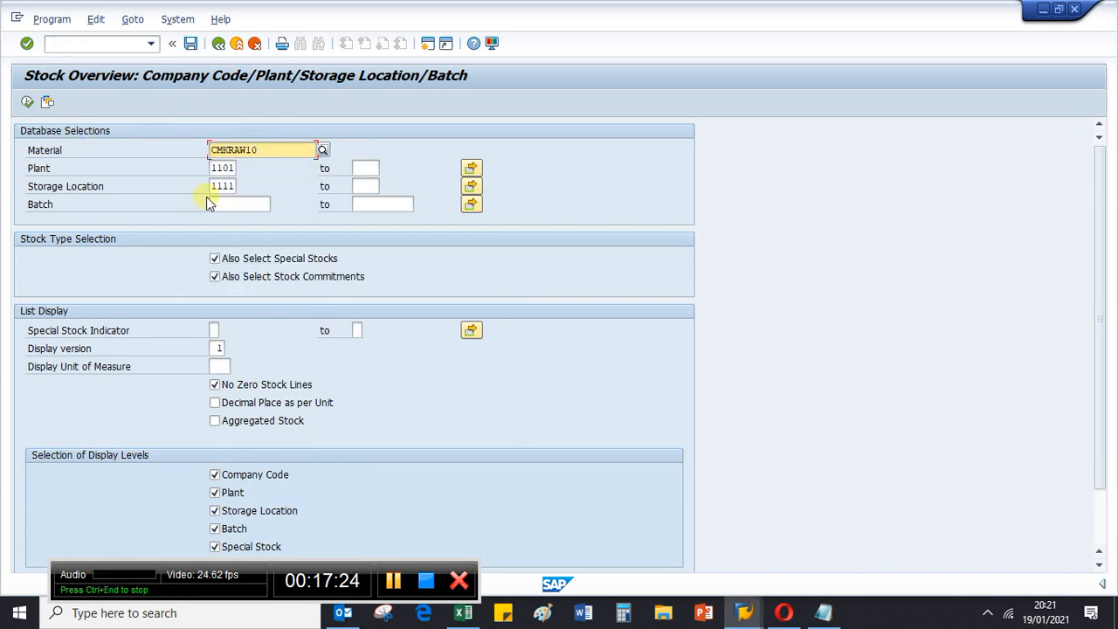
pyautogui.moveTo(209, 188); pyautogui.dragTo(259, 184)
pyautogui.press('BackSpace')
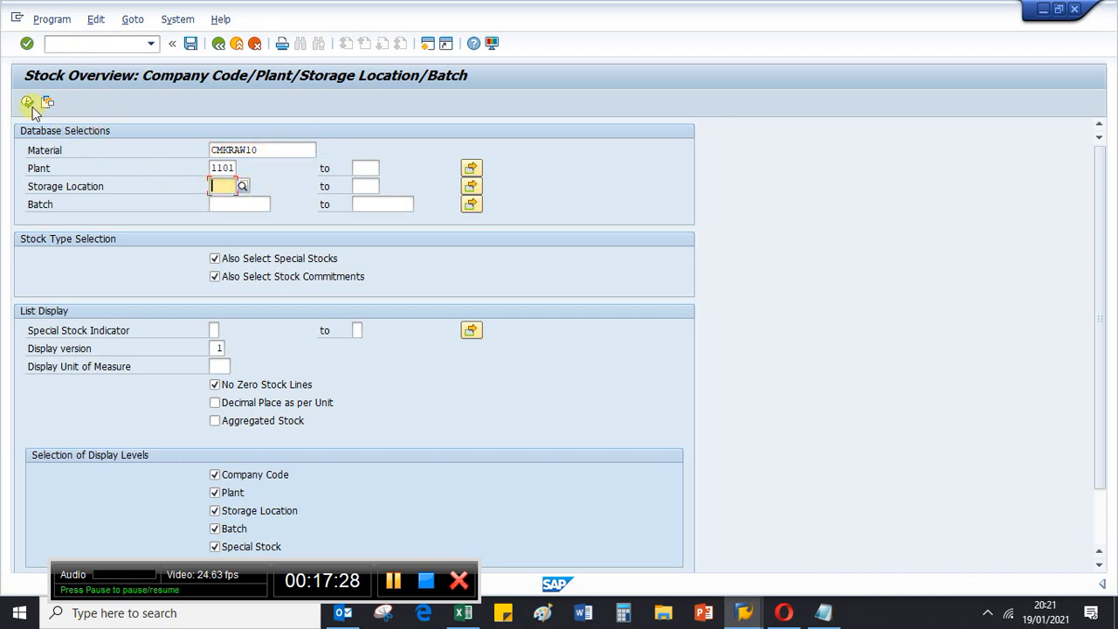
# Run the stock overview and check the unrestricted-use stock of storage location 1111 Coil.
pyautogui.click(376, 202)
pyautogui.press('F8')
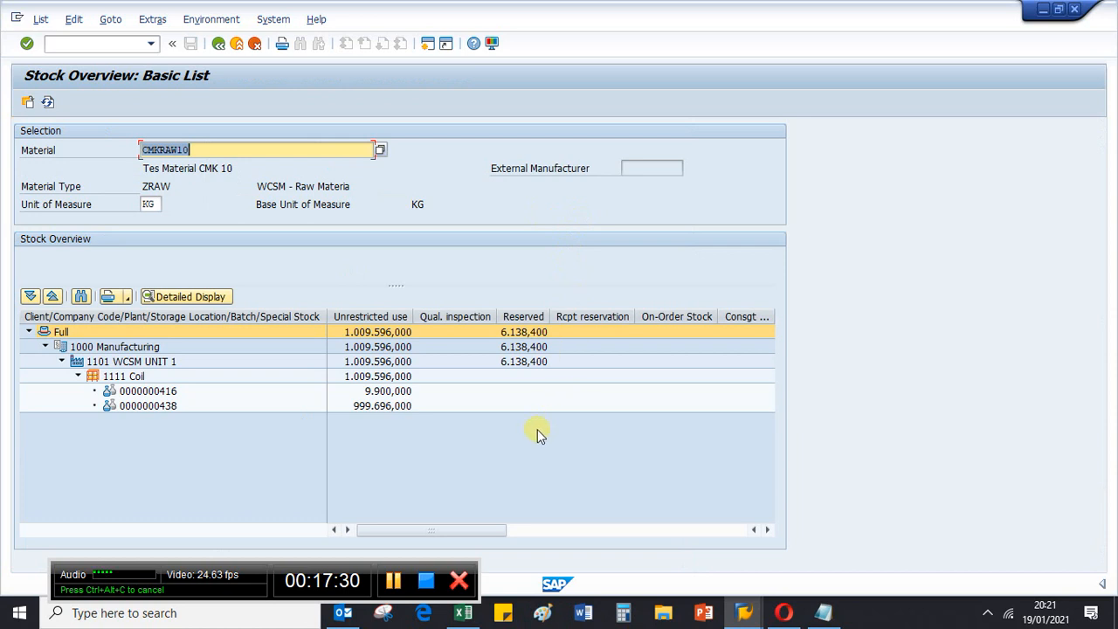
pyautogui.click(385, 392)
pyautogui.click(378, 376)
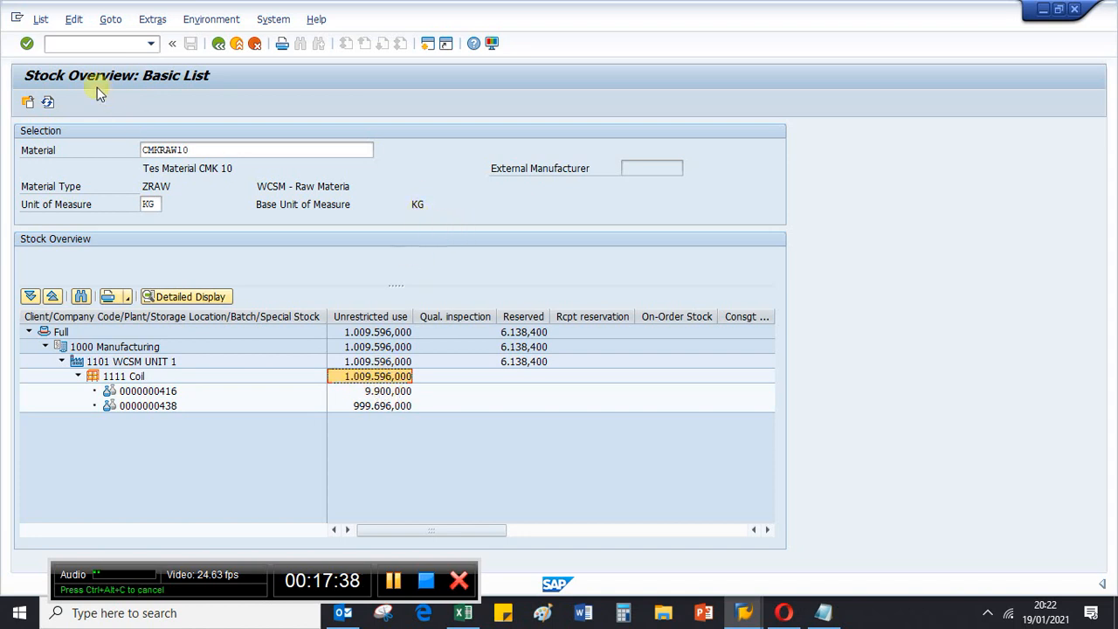
# Leave the stock overview with /n and run transaction co01 to create a production order.
pyautogui.click(87, 43)
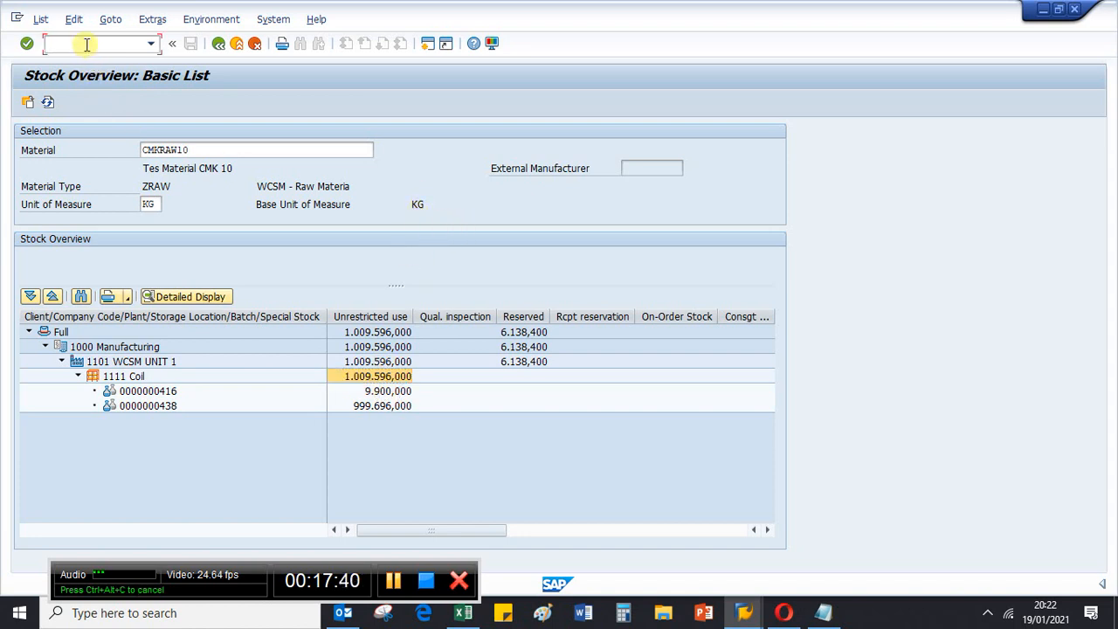
pyautogui.write('/n')
pyautogui.press('Return')
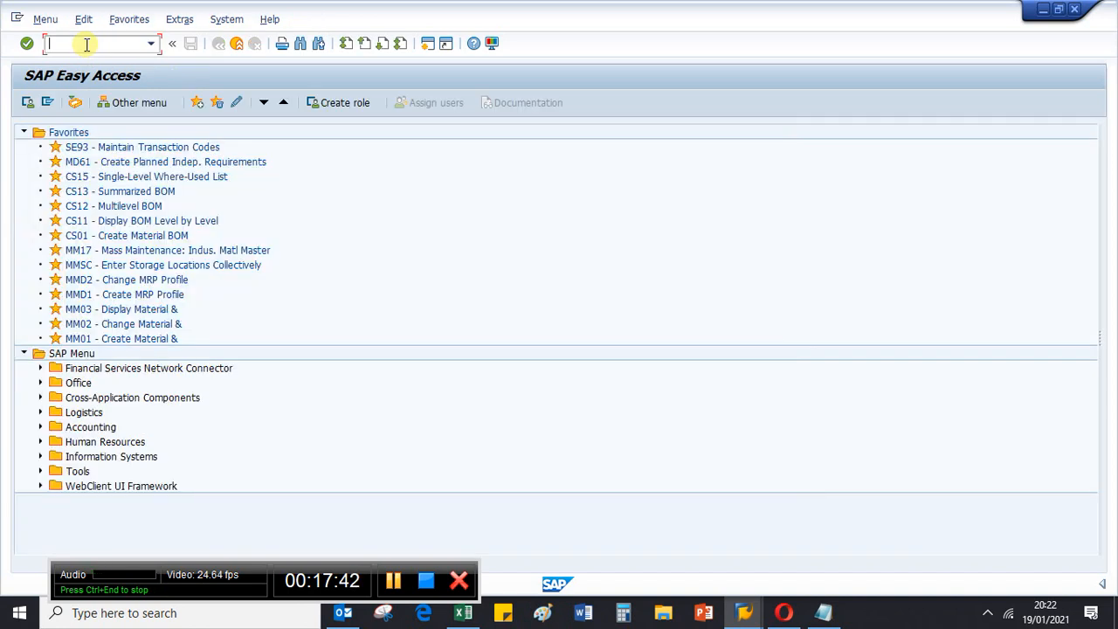
pyautogui.write('co01')
pyautogui.press('Return')
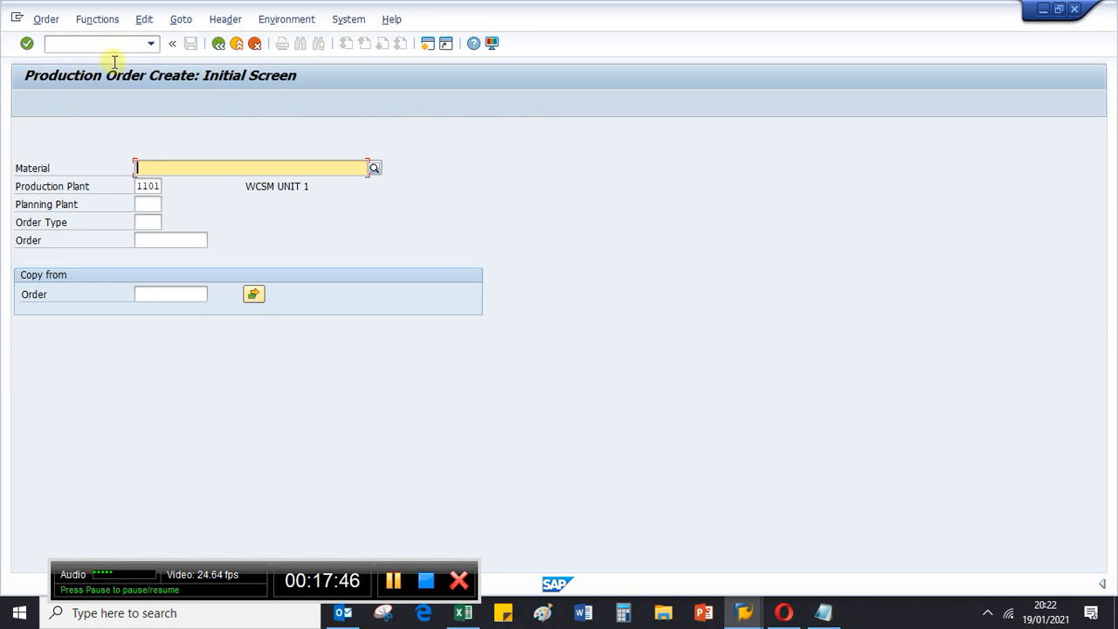
# Copy material number D-PIPA-109A from the Notepad notes into the Material field of the new production order.
pyautogui.click(824, 612)
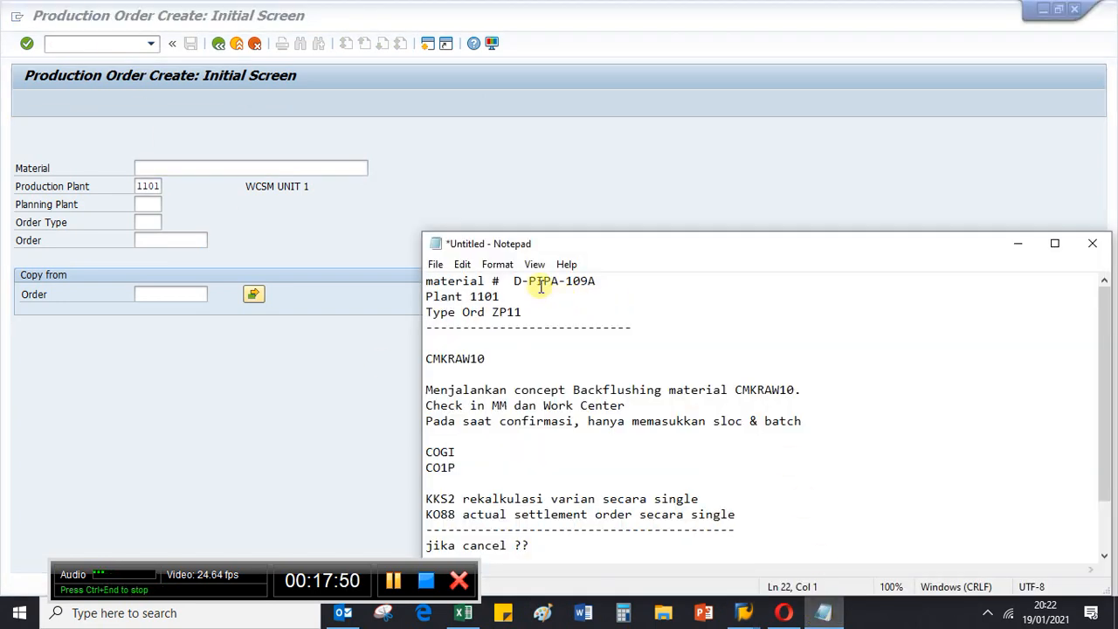
pyautogui.moveTo(515, 281); pyautogui.dragTo(596, 281)
pyautogui.hotkey('ctrl', 'c')
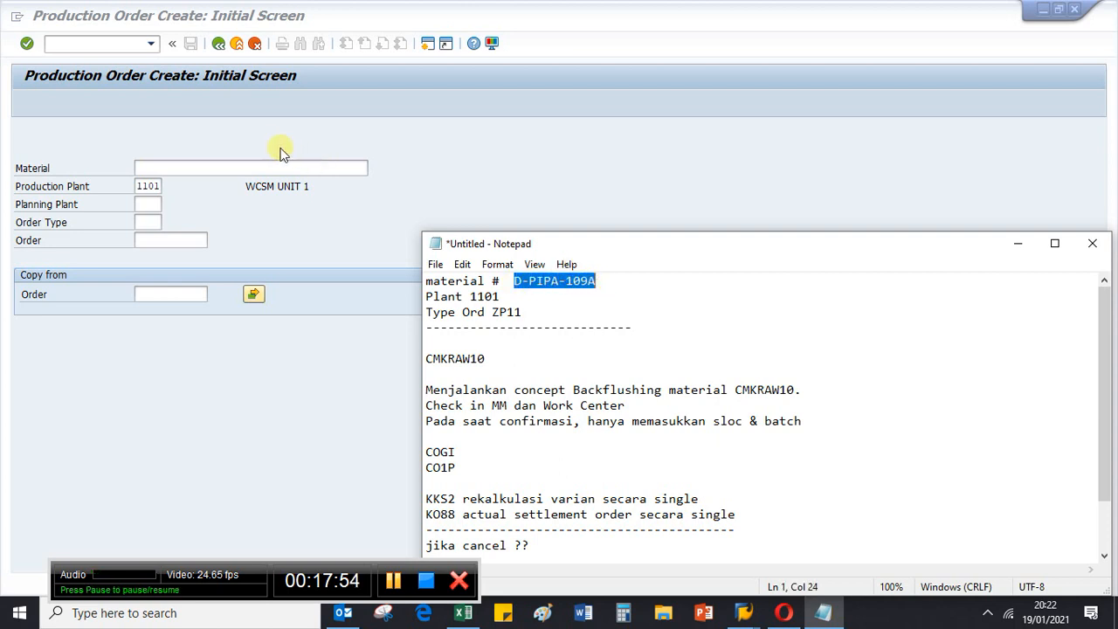
pyautogui.click(190, 168)
pyautogui.hotkey('ctrl', 'v')
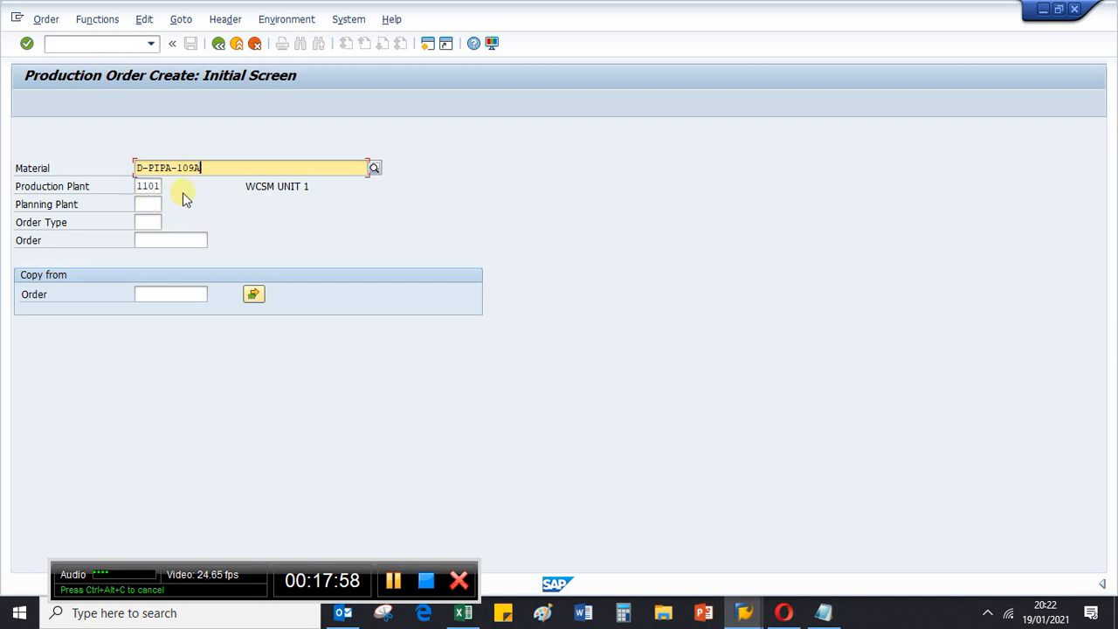
# Look up the order type in the Notepad notes and set it to ZP11 for the new production order.
pyautogui.click(149, 222)
pyautogui.click(822, 615)
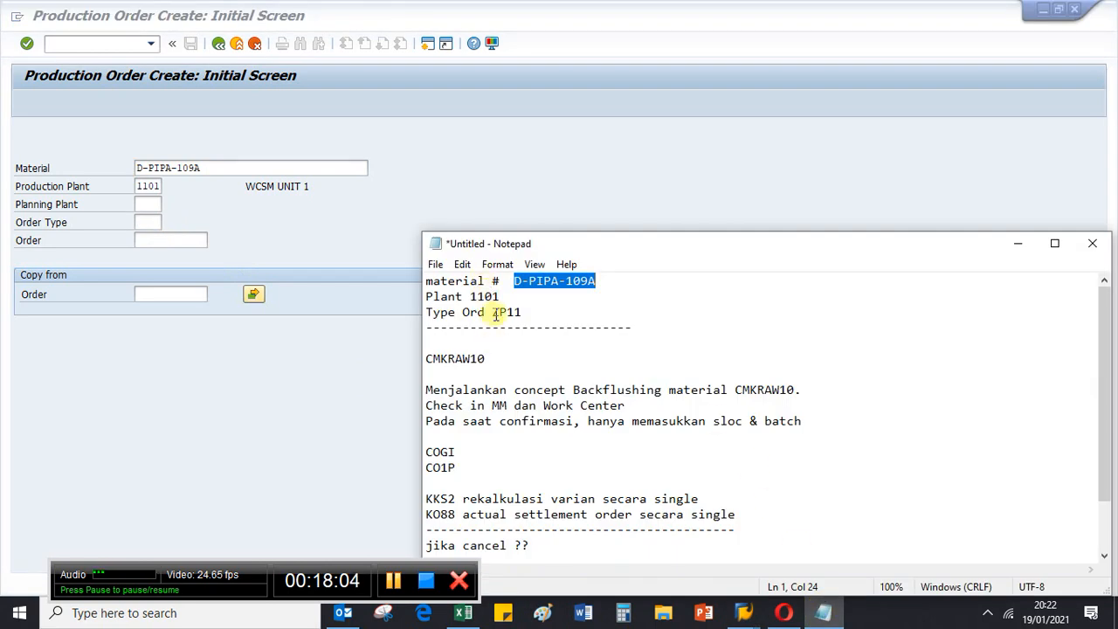
pyautogui.click(143, 221)
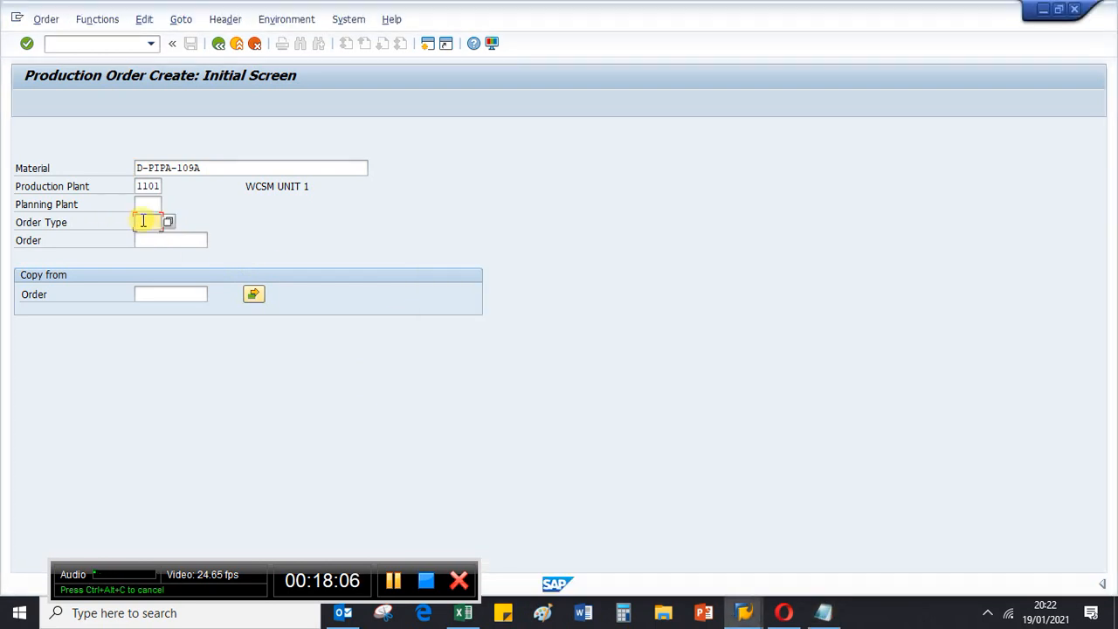
pyautogui.write('ZP11')
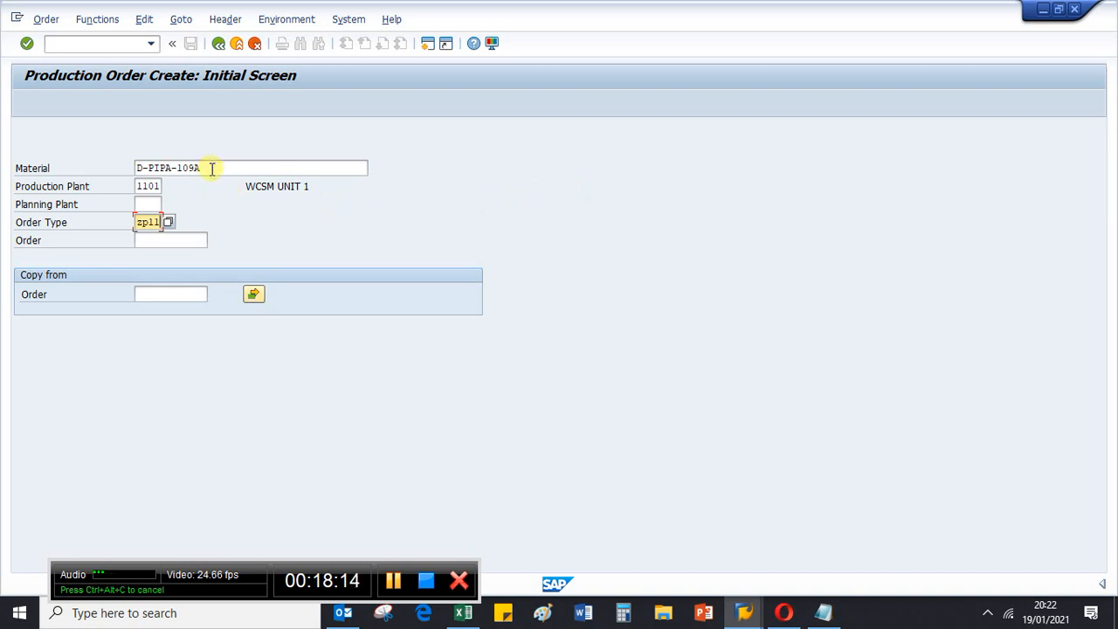
pyautogui.moveTo(211, 169); pyautogui.dragTo(124, 164)
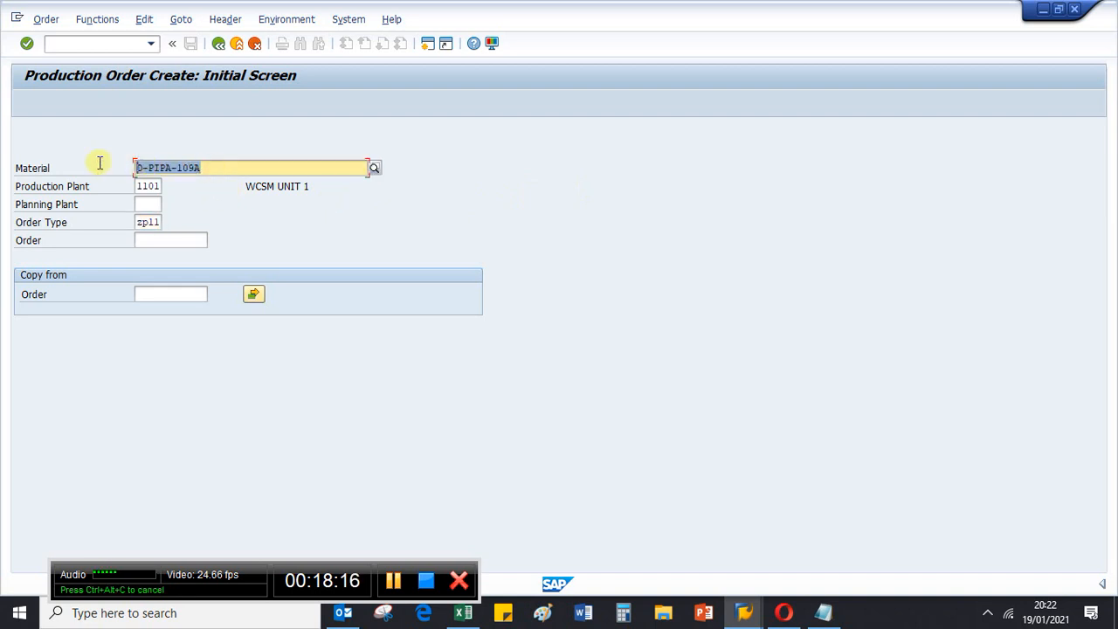
pyautogui.click(56, 42)
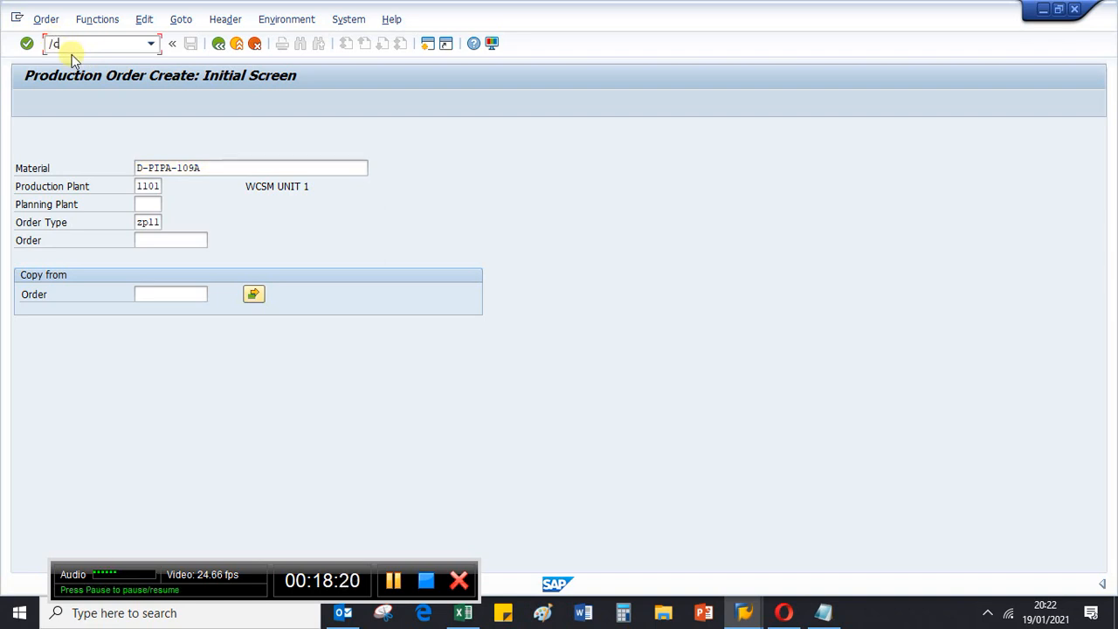
pyautogui.press('Return')
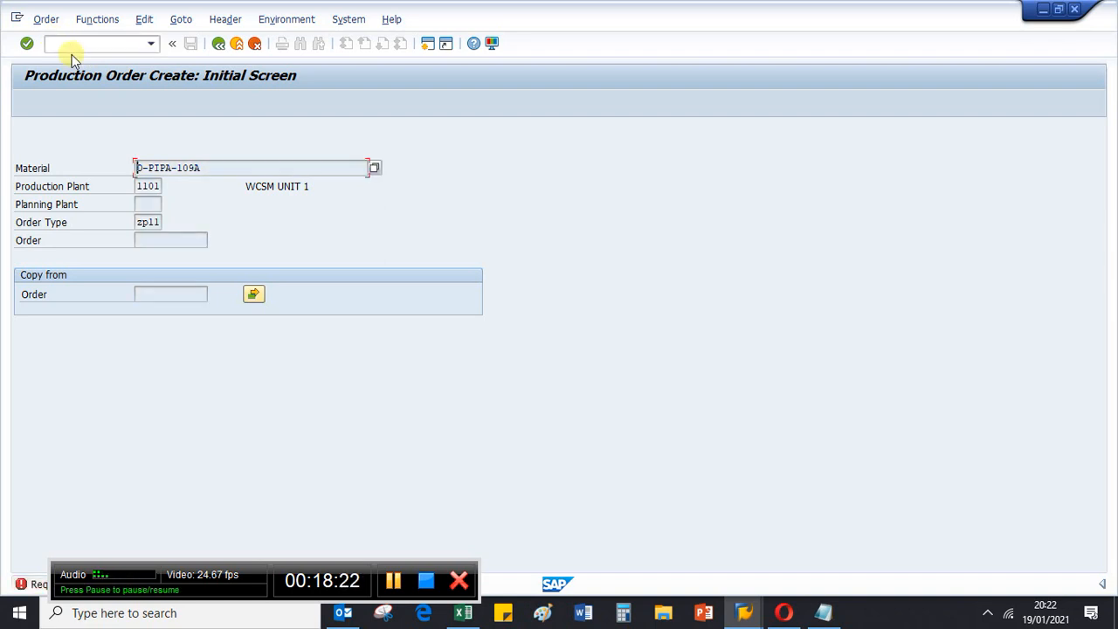
# Open the material BOM display transaction in a new session, keeping the production order session open.
pyautogui.click(64, 41)
pyautogui.write('/')
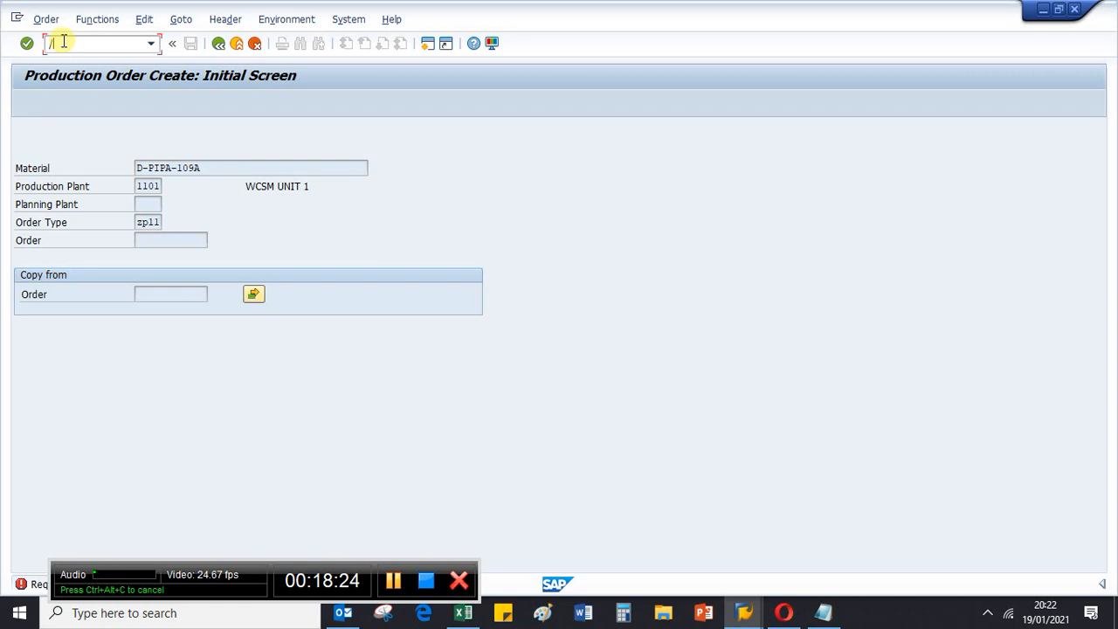
pyautogui.write('oco1')
pyautogui.press('Return')
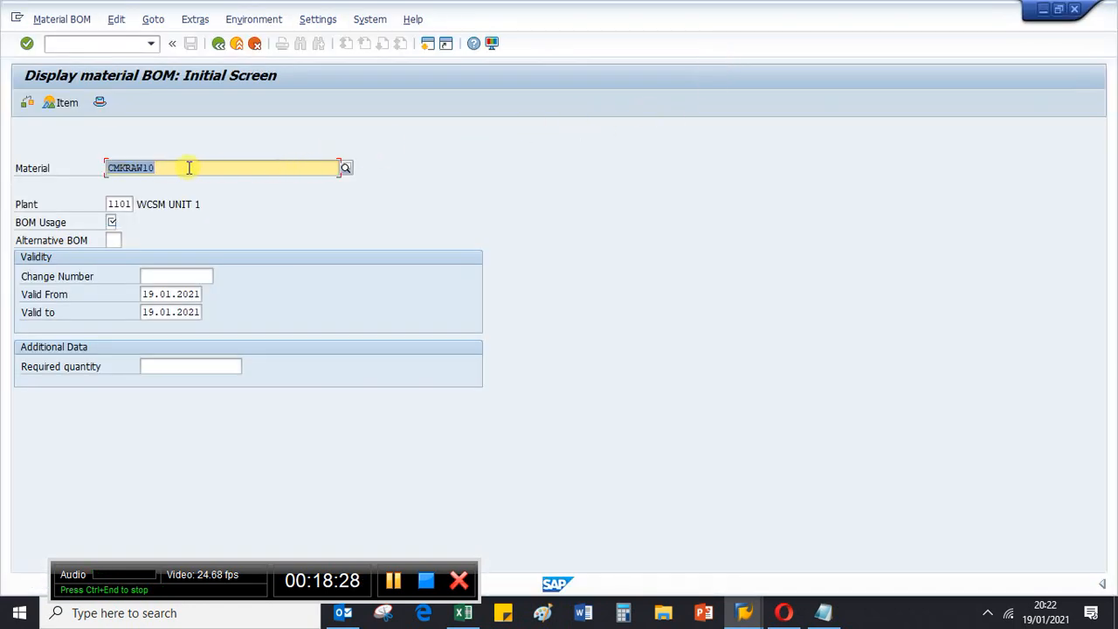
# Replace the BOM display's prefilled material with D-PIPA-109A, copied from the Notepad notes.
pyautogui.press('Delete')
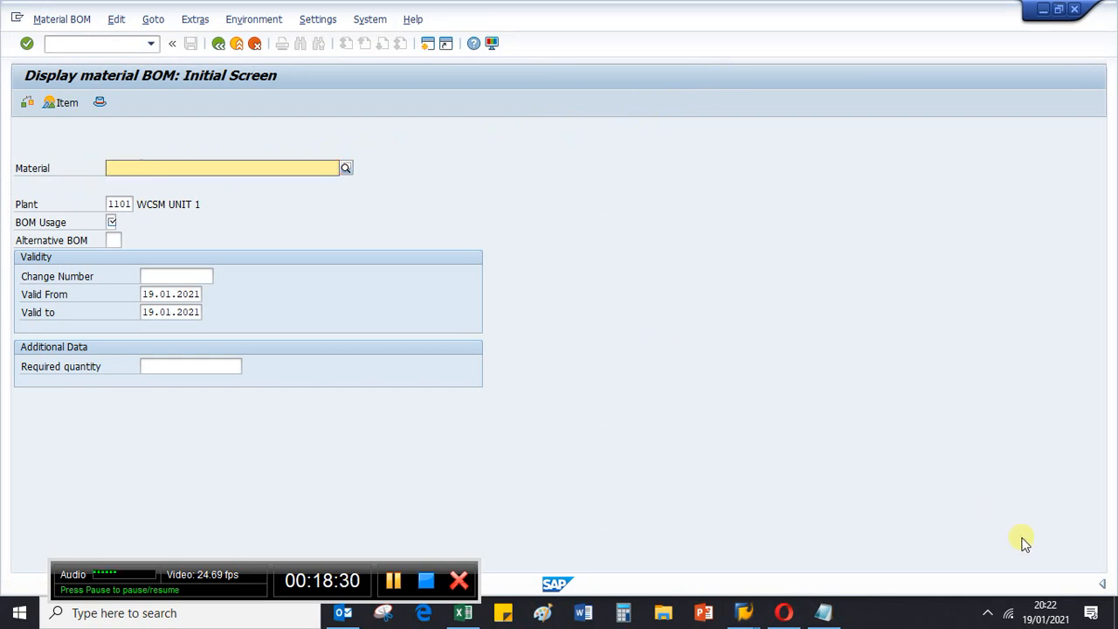
pyautogui.click(823, 612)
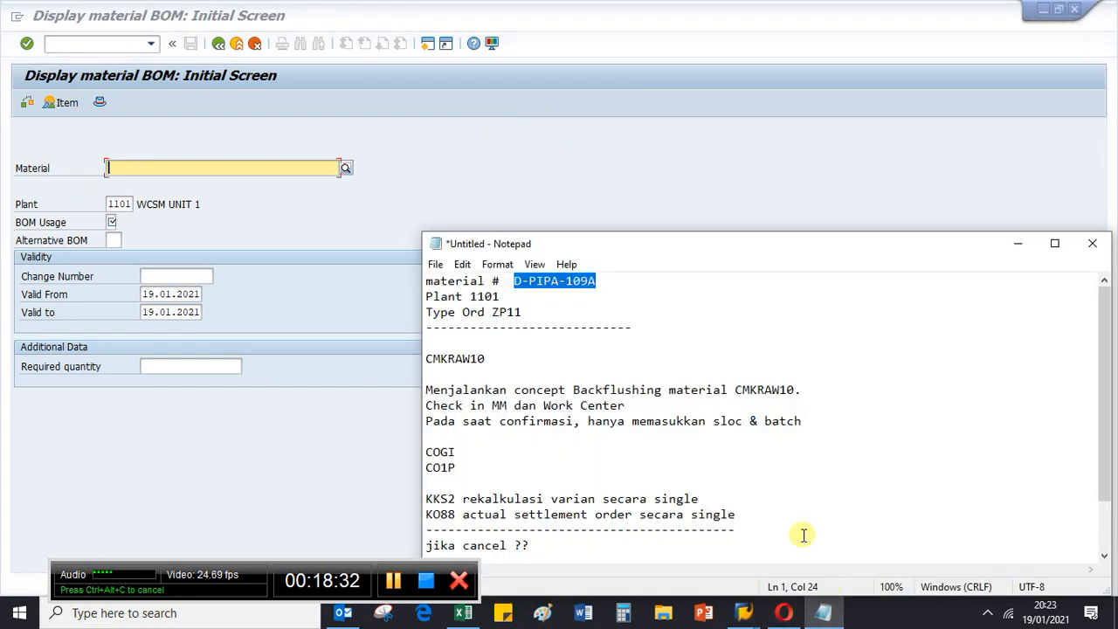
pyautogui.click(462, 265)
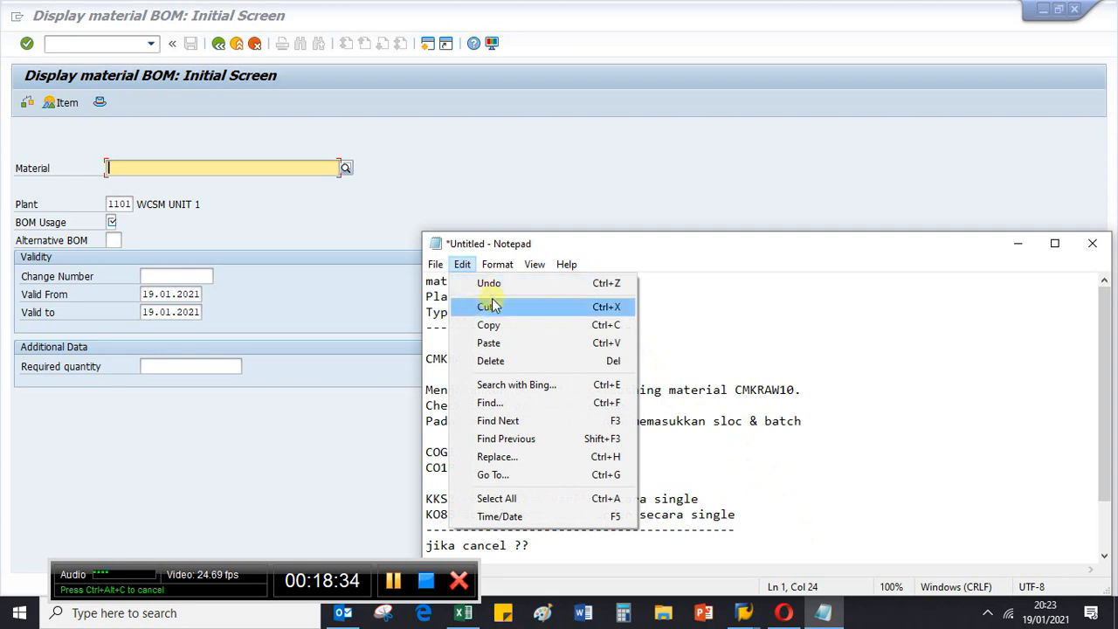
pyautogui.click(489, 324)
pyautogui.click(111, 166)
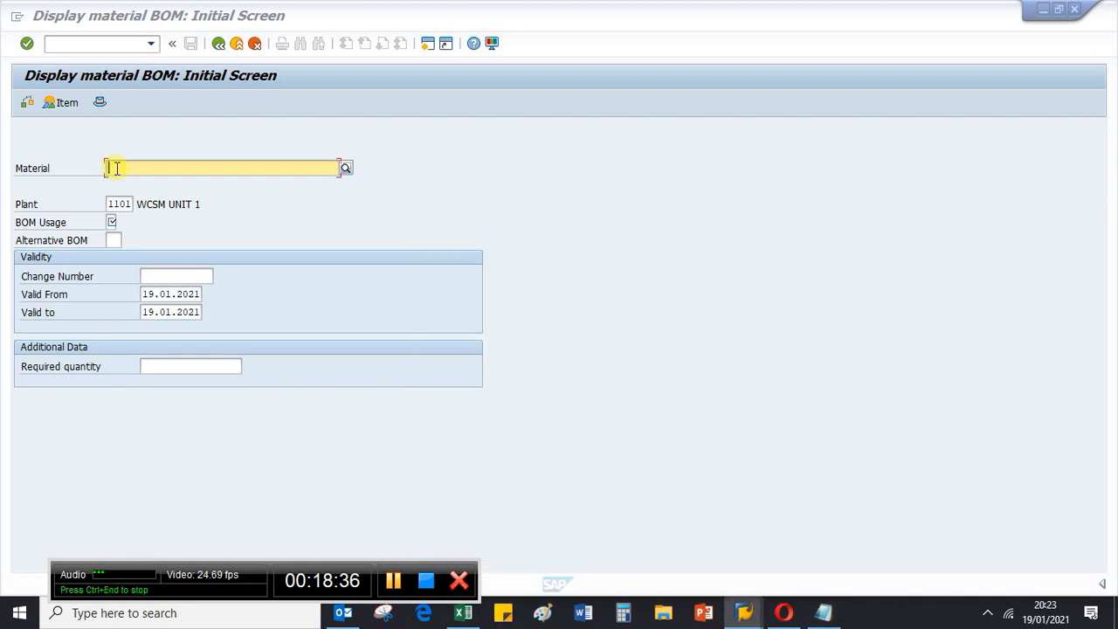
pyautogui.hotkey('ctrl', 'v')
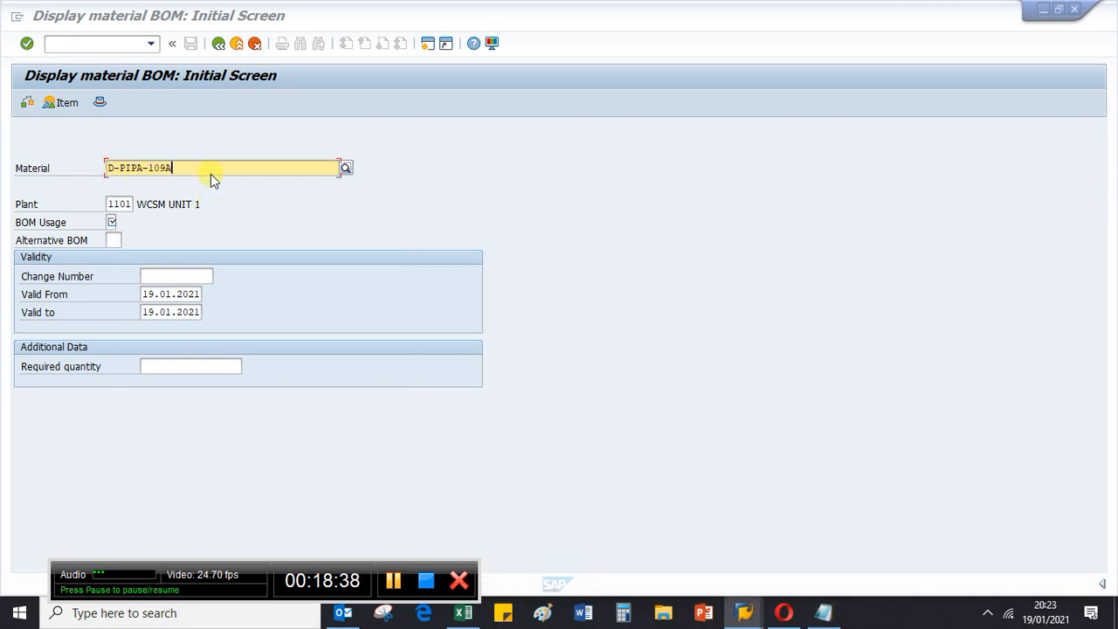
# Set the BOM usage to 1, display the BOM, and check component CMKRAW10 in its item overview.
pyautogui.click(113, 222)
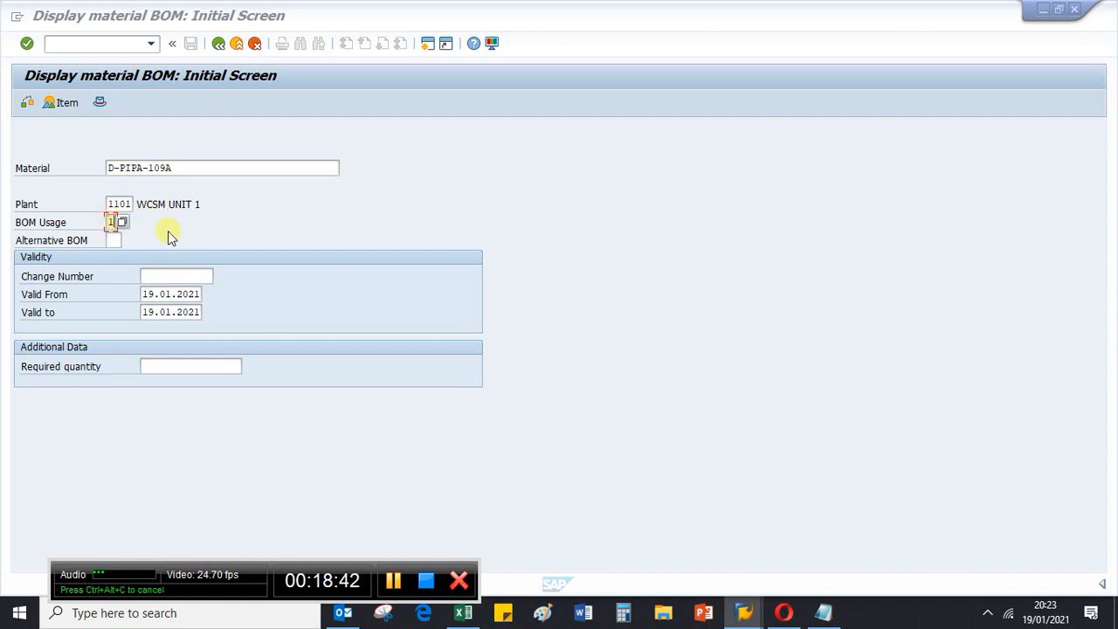
pyautogui.press('Return')
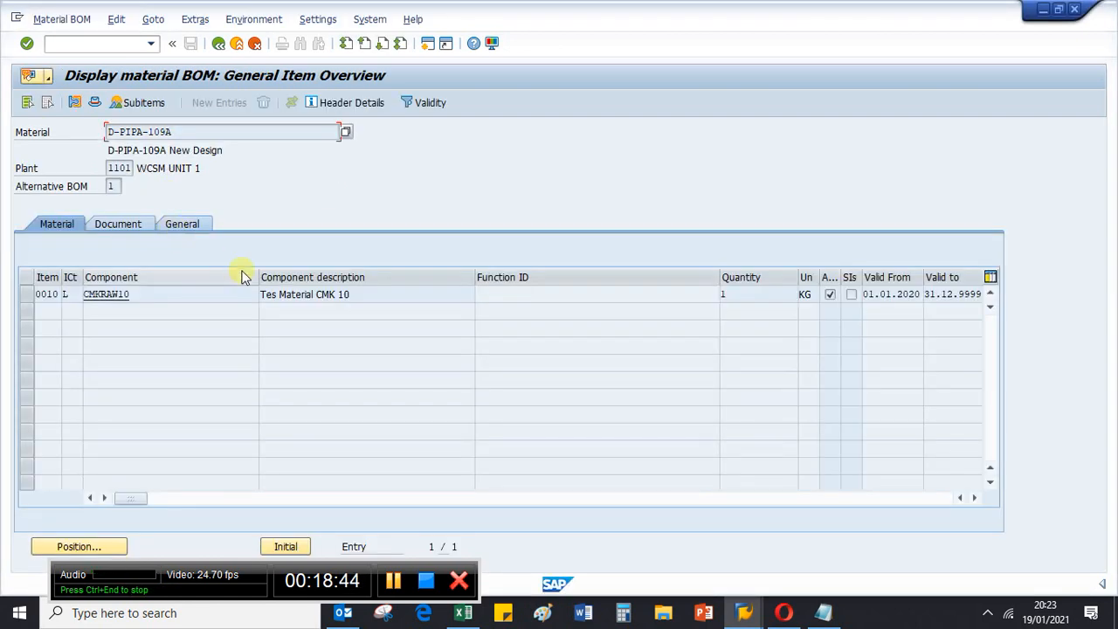
pyautogui.click(153, 293)
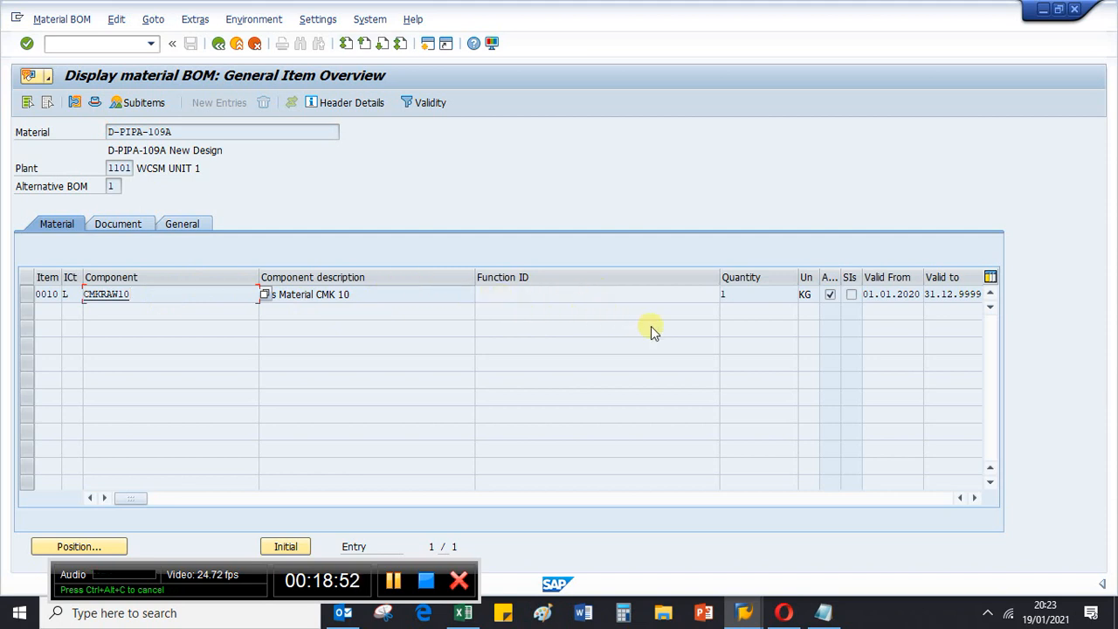
# Switch back to the production order creation session, continue to the order header, and set the total quantity to 120 PC.
pyautogui.click(741, 617)
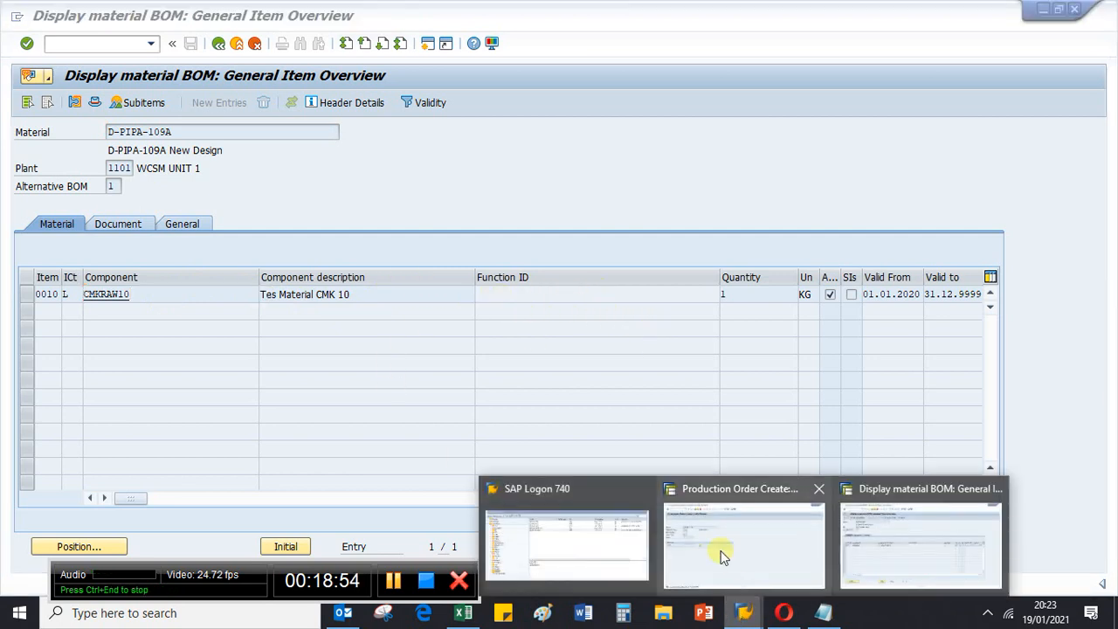
pyautogui.click(722, 553)
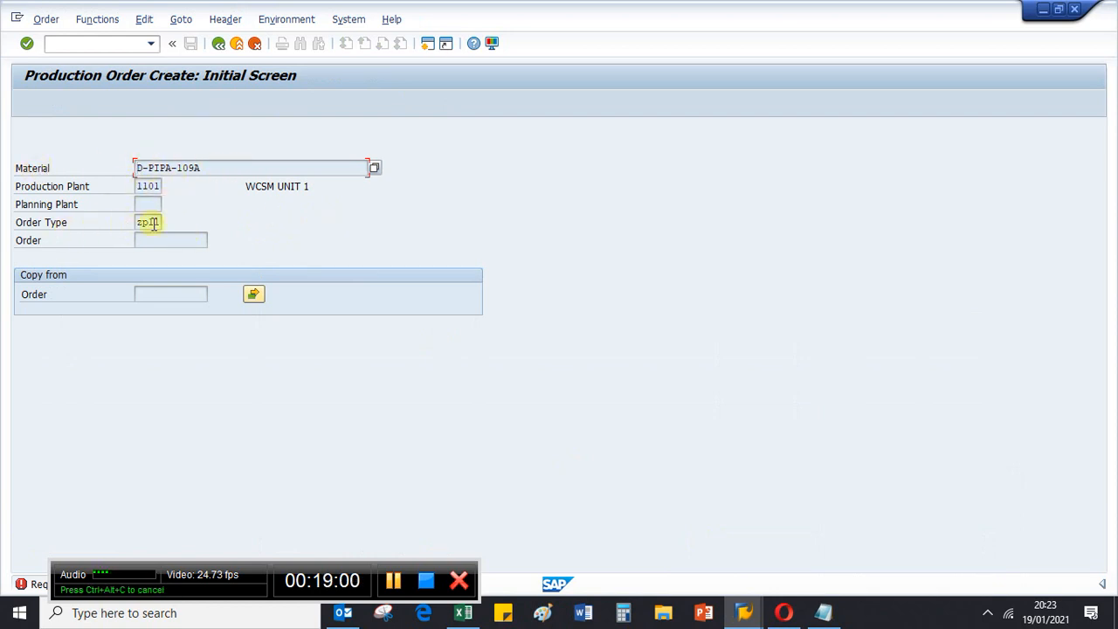
pyautogui.press('Return')
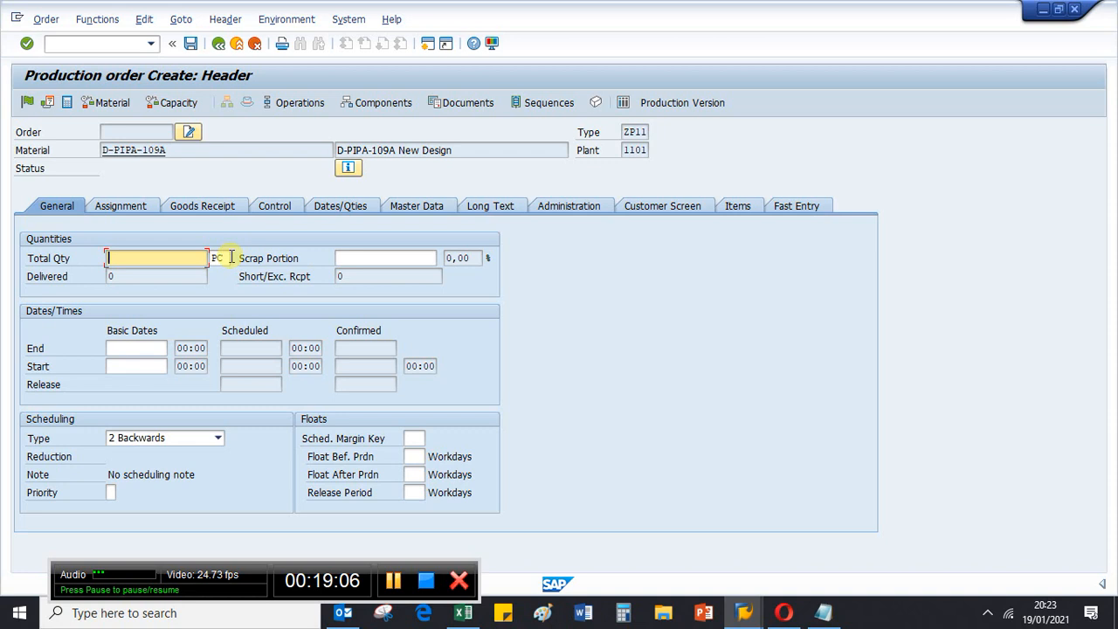
pyautogui.write('120')
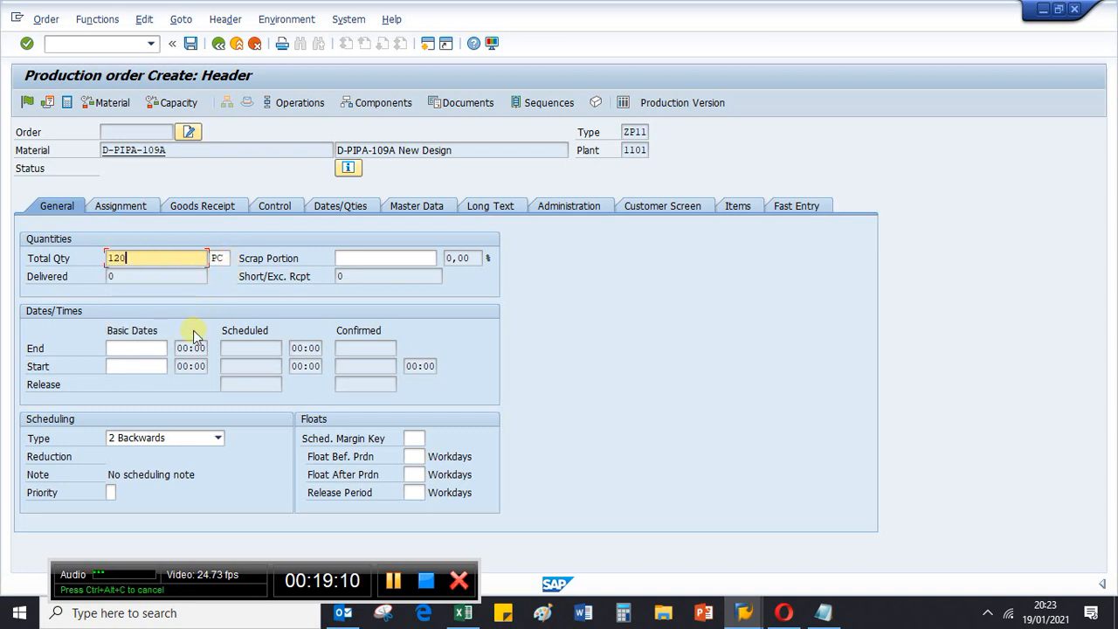
# Set the order's scheduling type to 4 Current date and resolve the work center overload with finite scheduling.
pyautogui.click(218, 438)
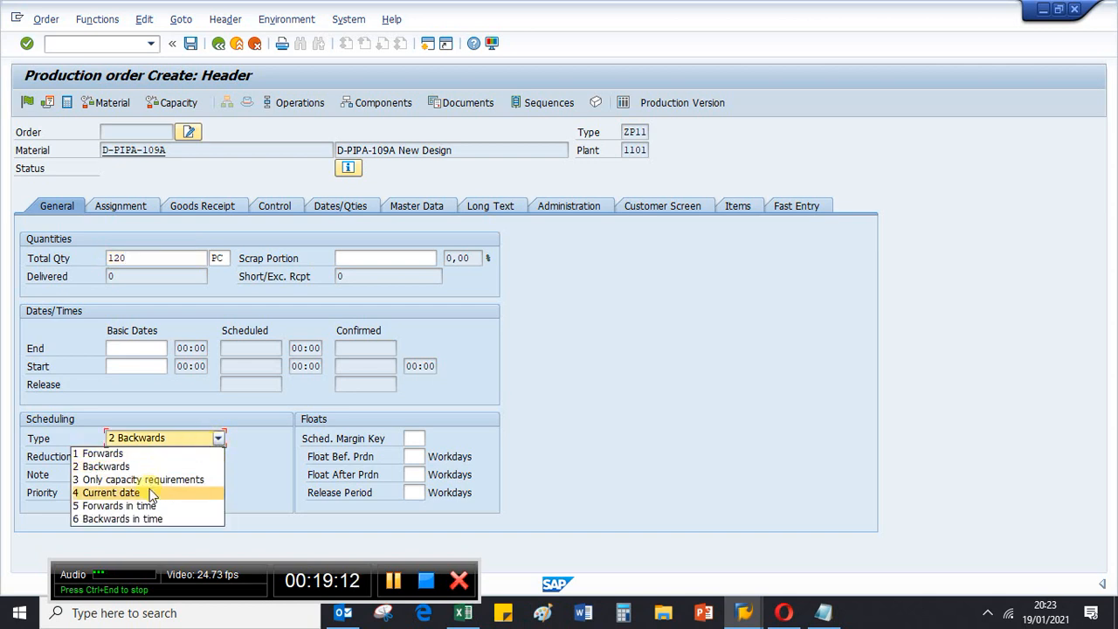
pyautogui.click(149, 495)
pyautogui.press('Return')
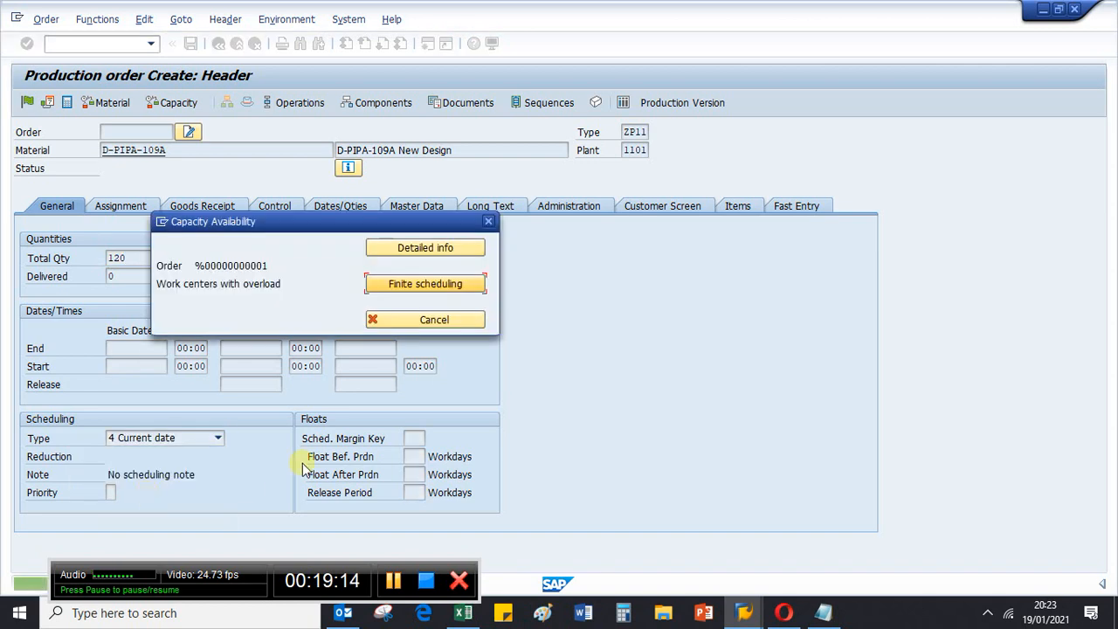
pyautogui.click(437, 285)
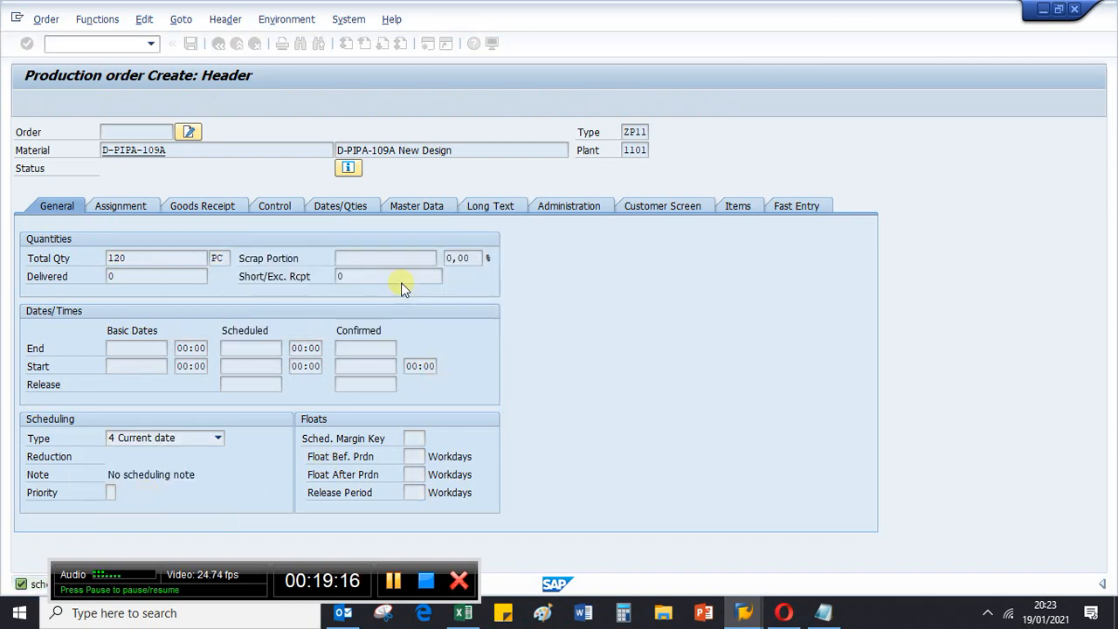
pyautogui.click(40, 480)
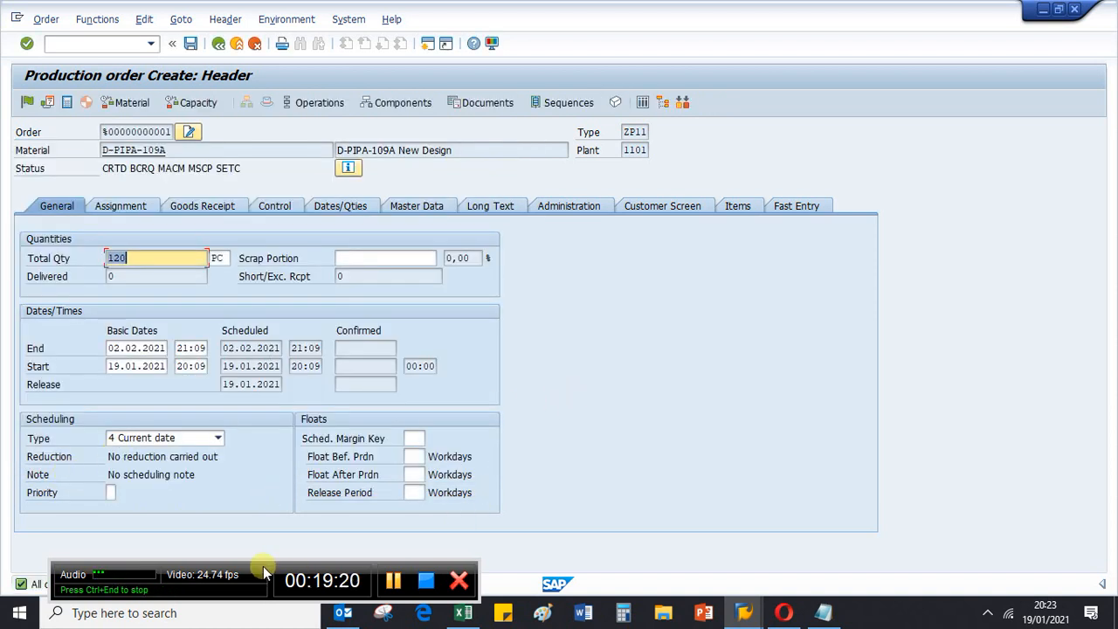
pyautogui.moveTo(262, 560); pyautogui.dragTo(530, 564)
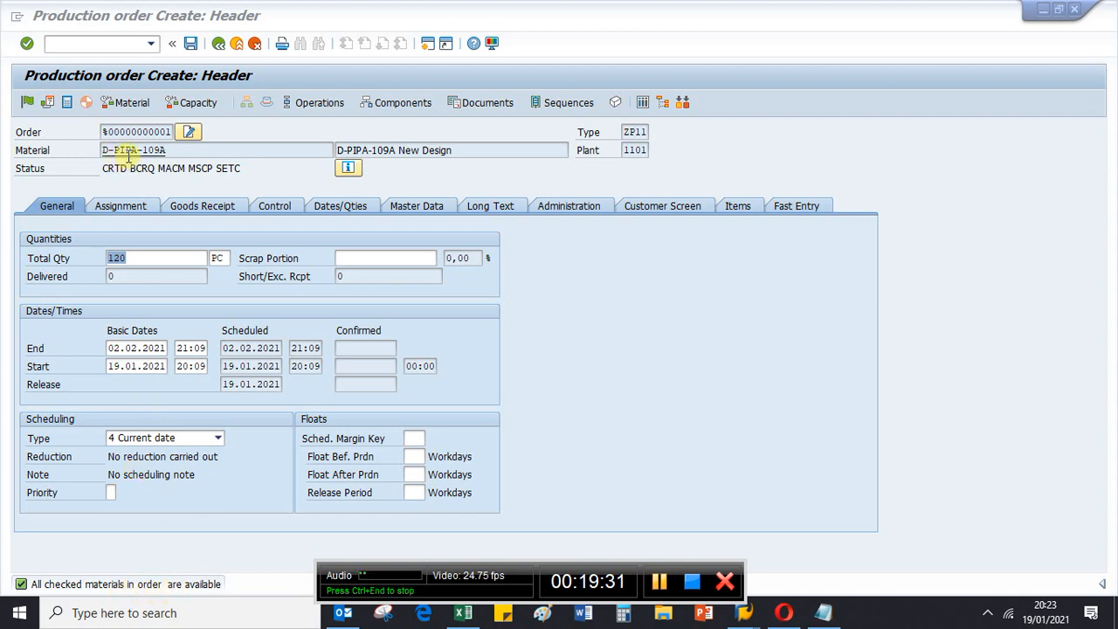
# Check the material availability for the order and review its operation overview.
pyautogui.click(127, 105)
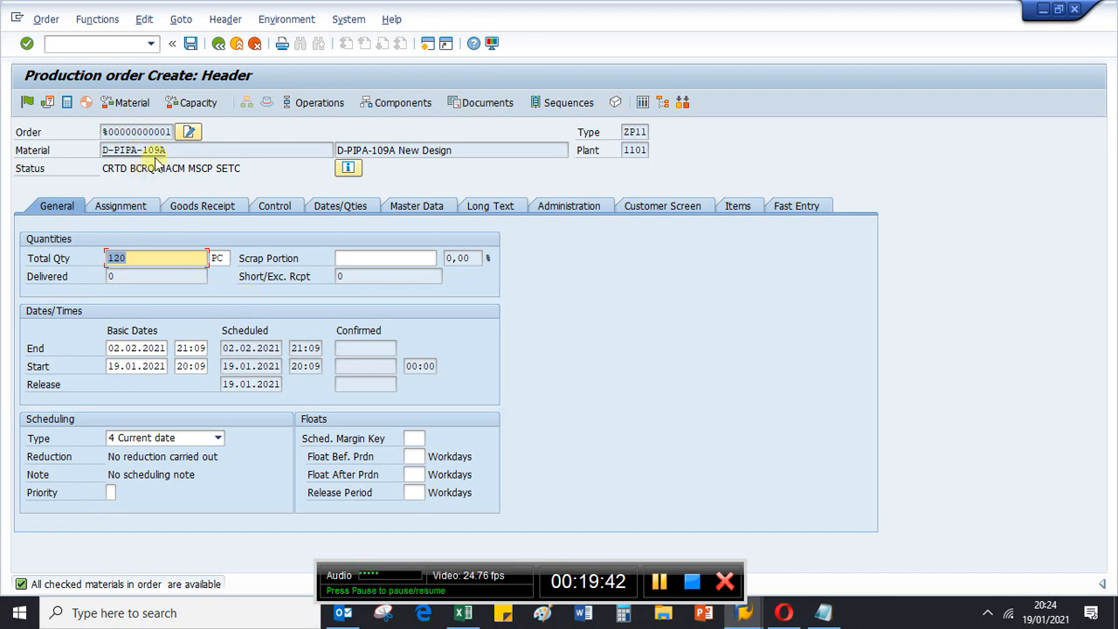
pyautogui.click(320, 103)
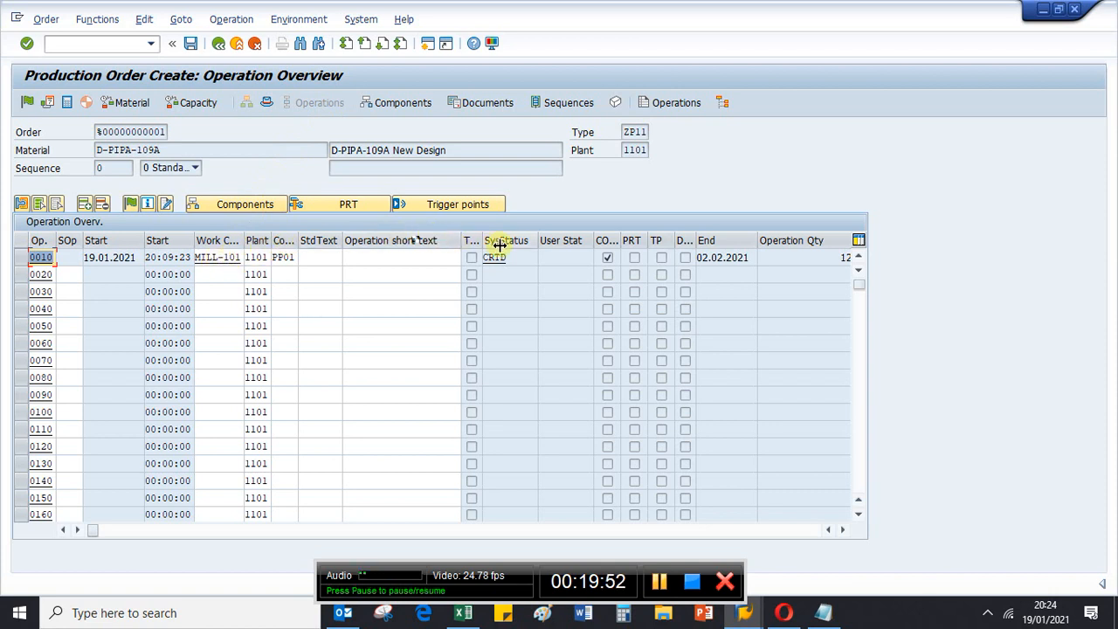
pyautogui.click(218, 44)
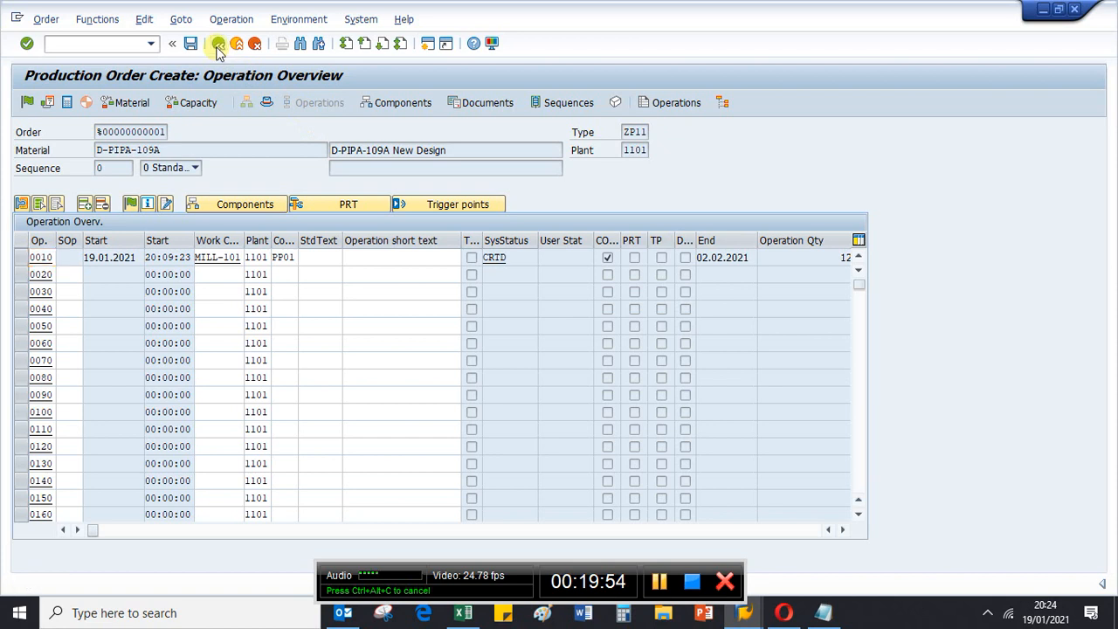
# Open the order's component overview with CMKRAW10 and close the separate BOM display session.
pyautogui.click(402, 102)
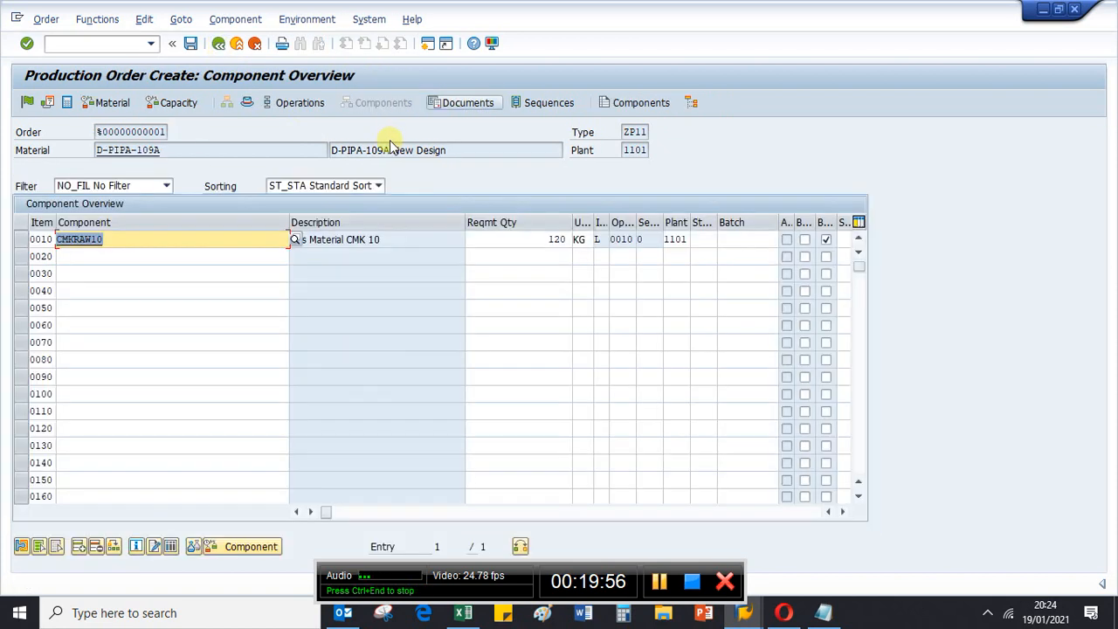
pyautogui.click(162, 244)
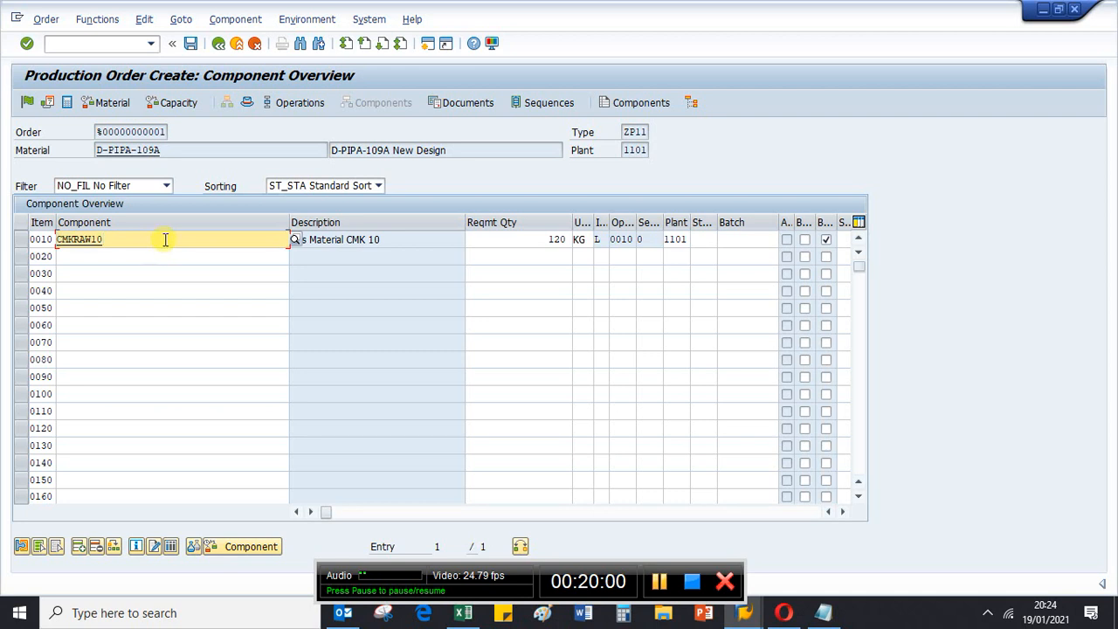
pyautogui.click(747, 614)
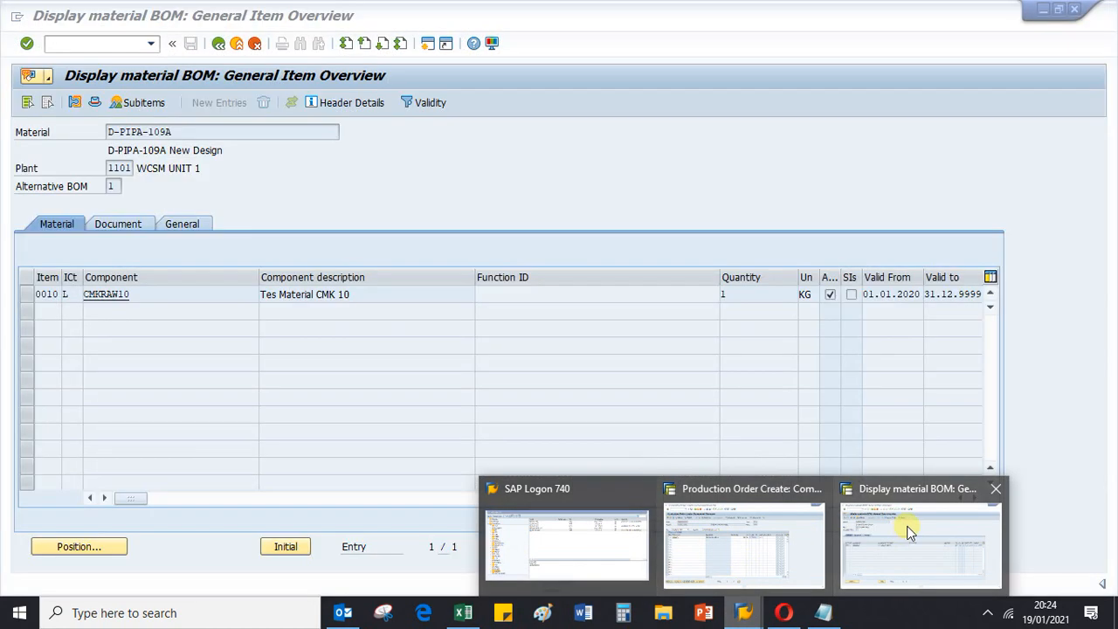
pyautogui.click(906, 529)
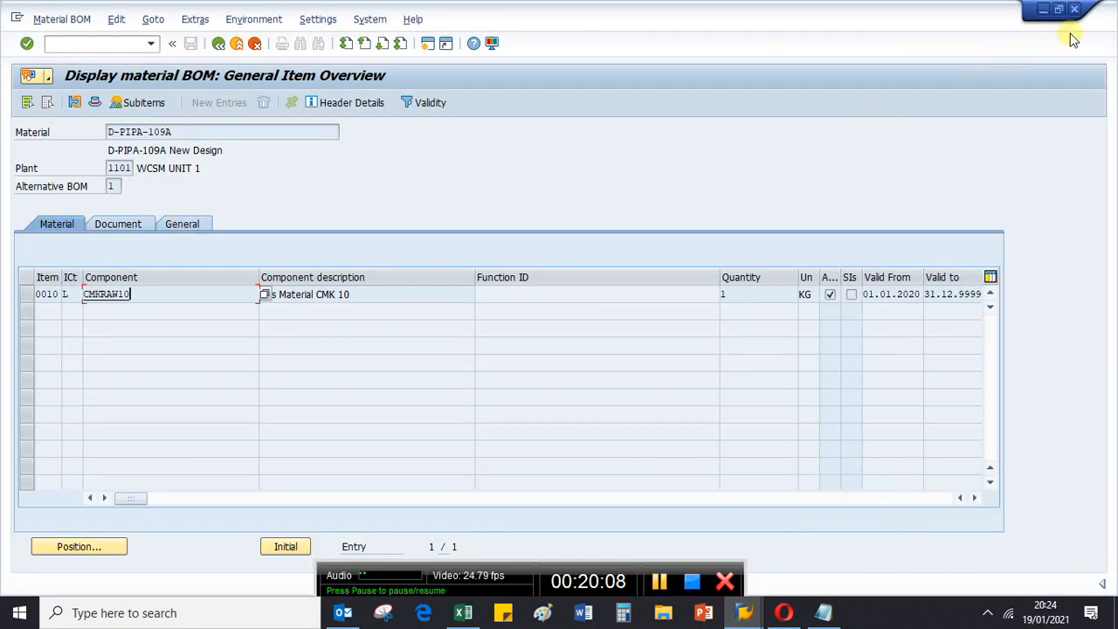
pyautogui.click(1074, 8)
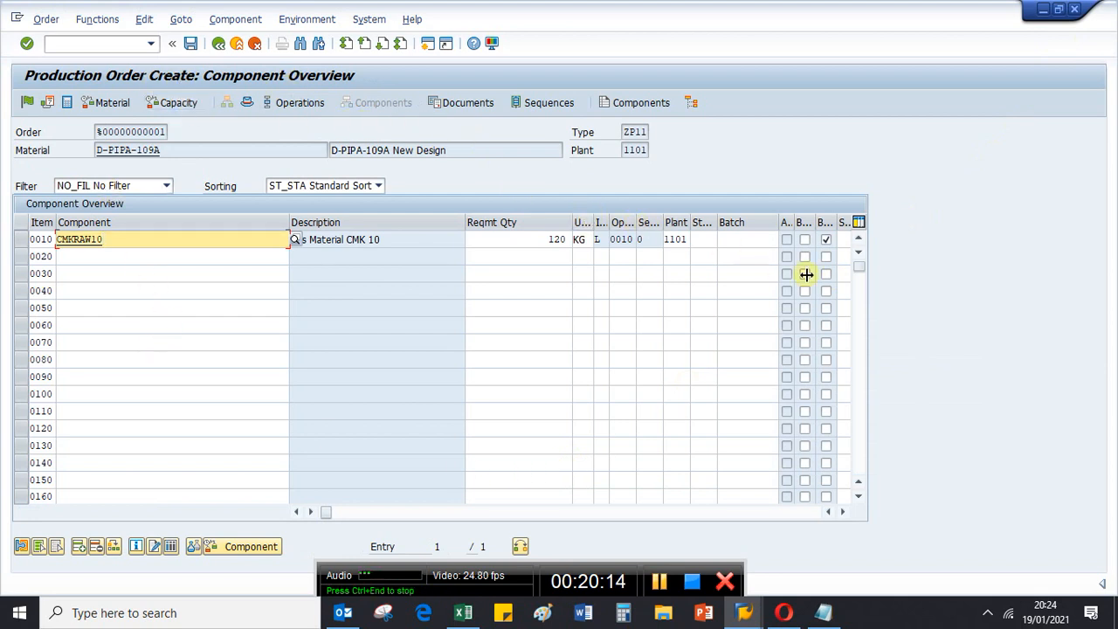
# Check the Backflush indicator of component CMKRAW10 in the order's component overview.
pyautogui.click(840, 512)
pyautogui.click(841, 513)
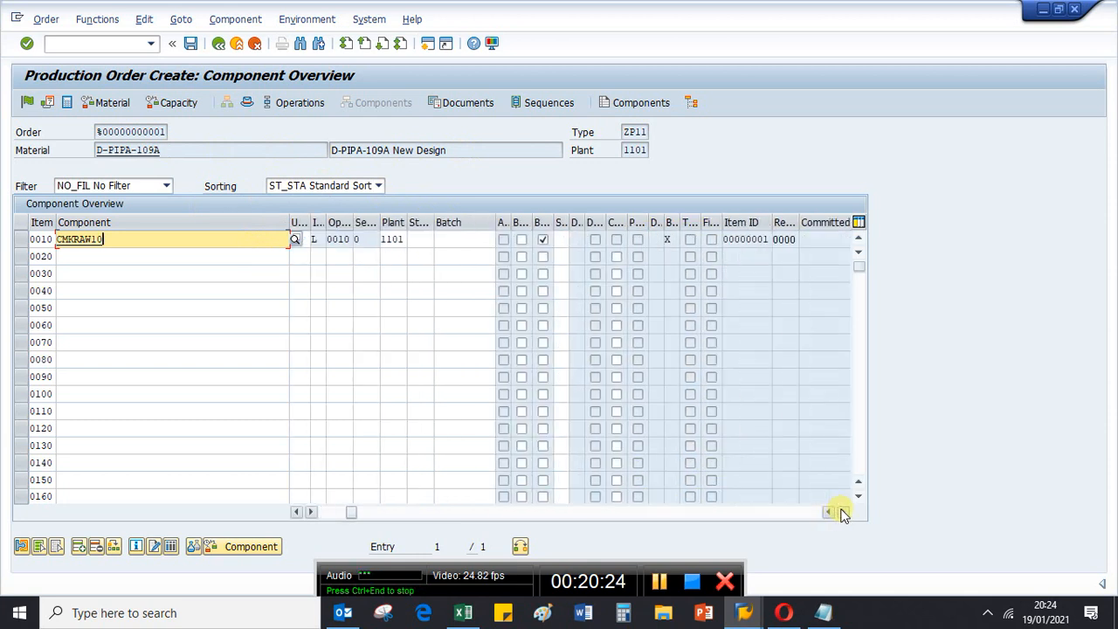
pyautogui.click(842, 512)
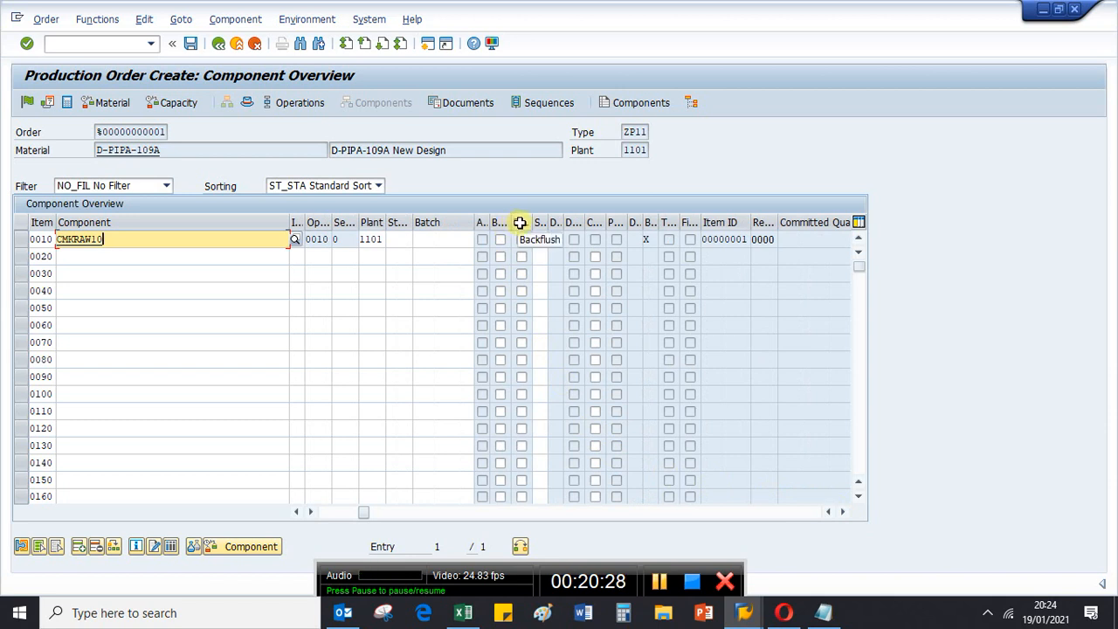
pyautogui.click(522, 240)
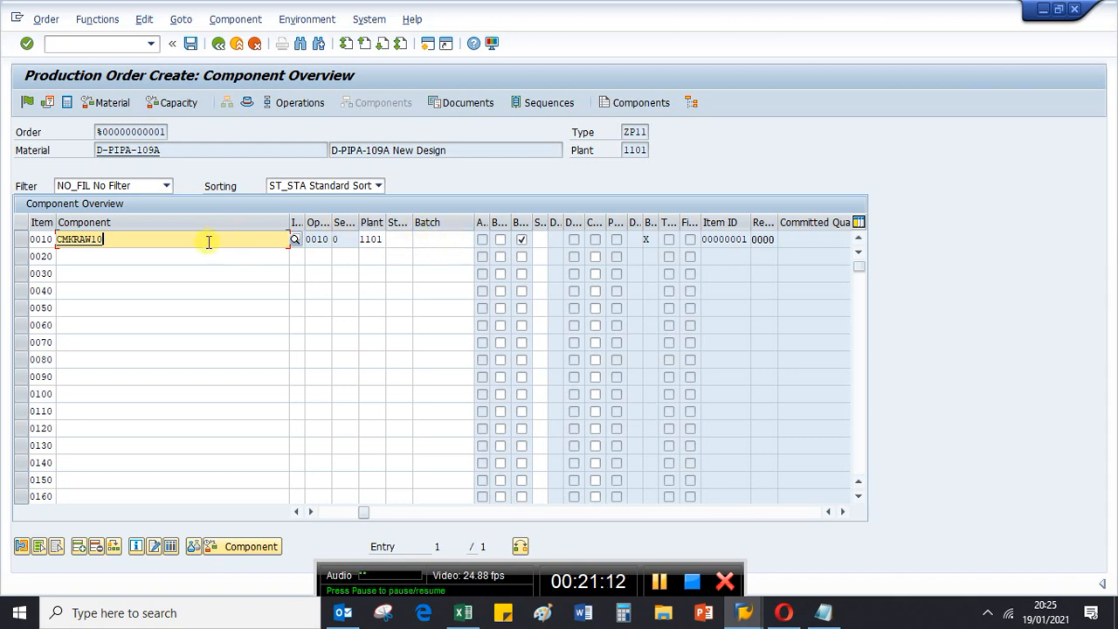
# Save the production order, leave the component pricing screen, and copy the saved-order message from its detailed text.
pyautogui.click(191, 43)
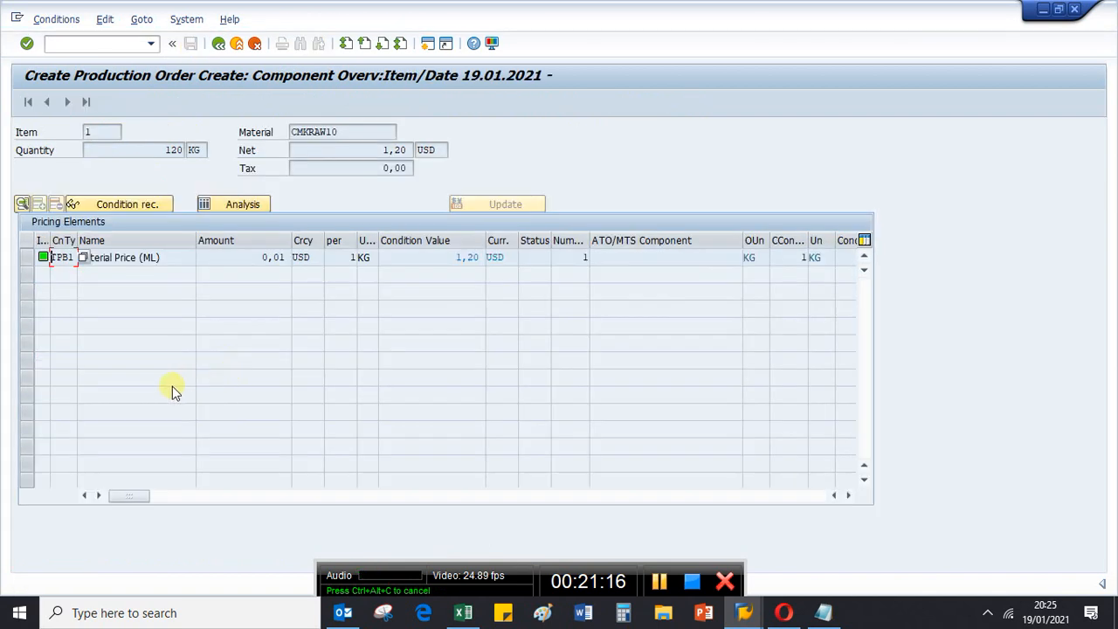
pyautogui.click(219, 43)
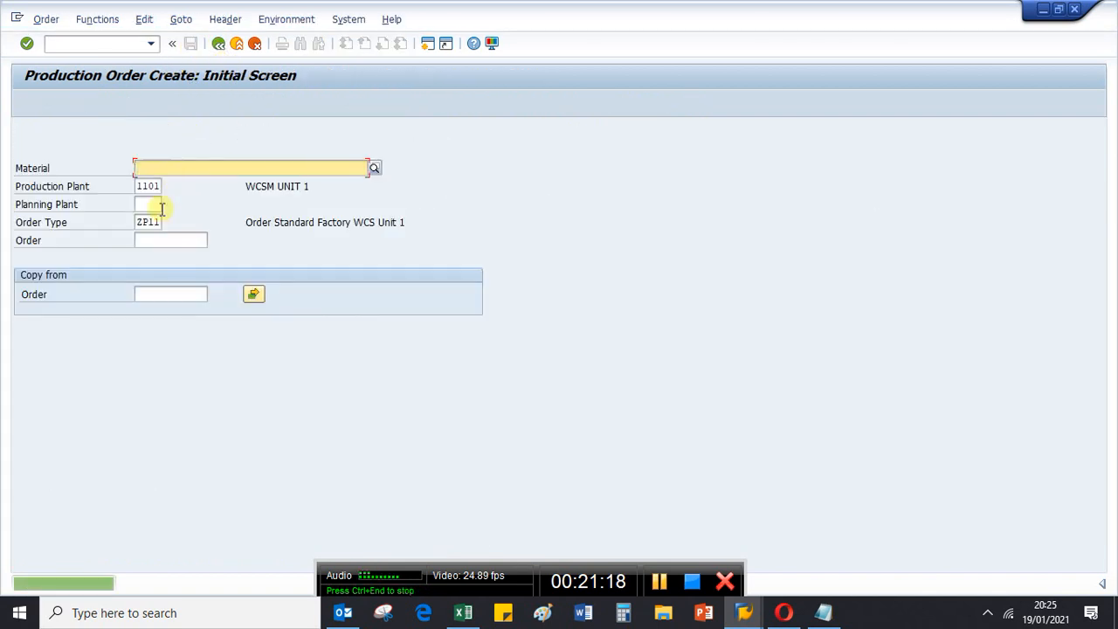
pyautogui.doubleClick(140, 585)
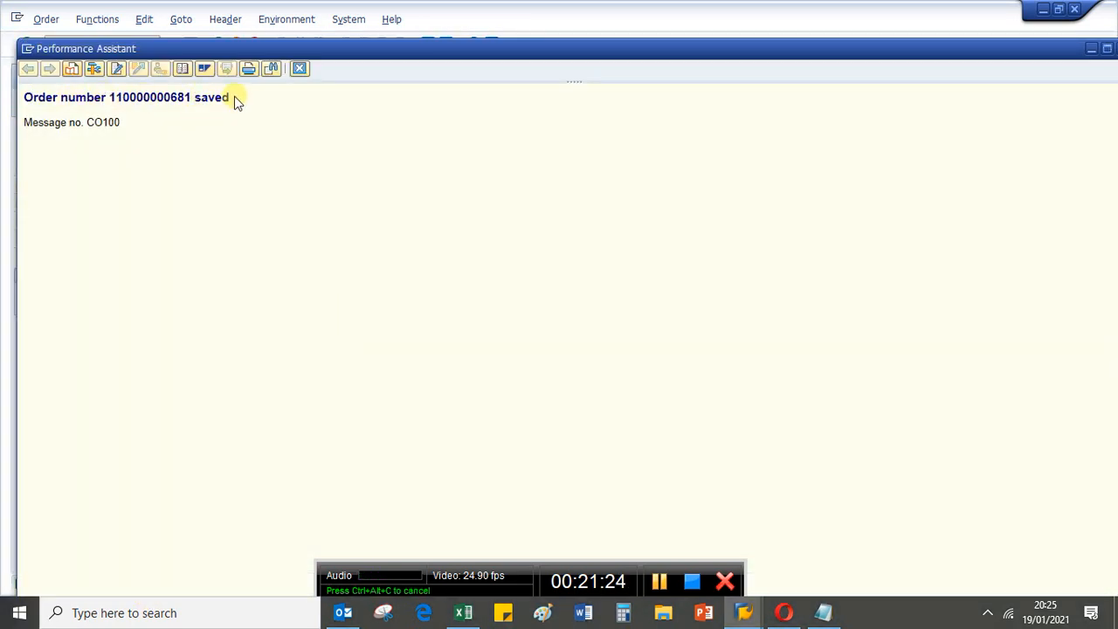
pyautogui.moveTo(237, 98); pyautogui.dragTo(11, 98)
pyautogui.hotkey('ctrl', 'c')
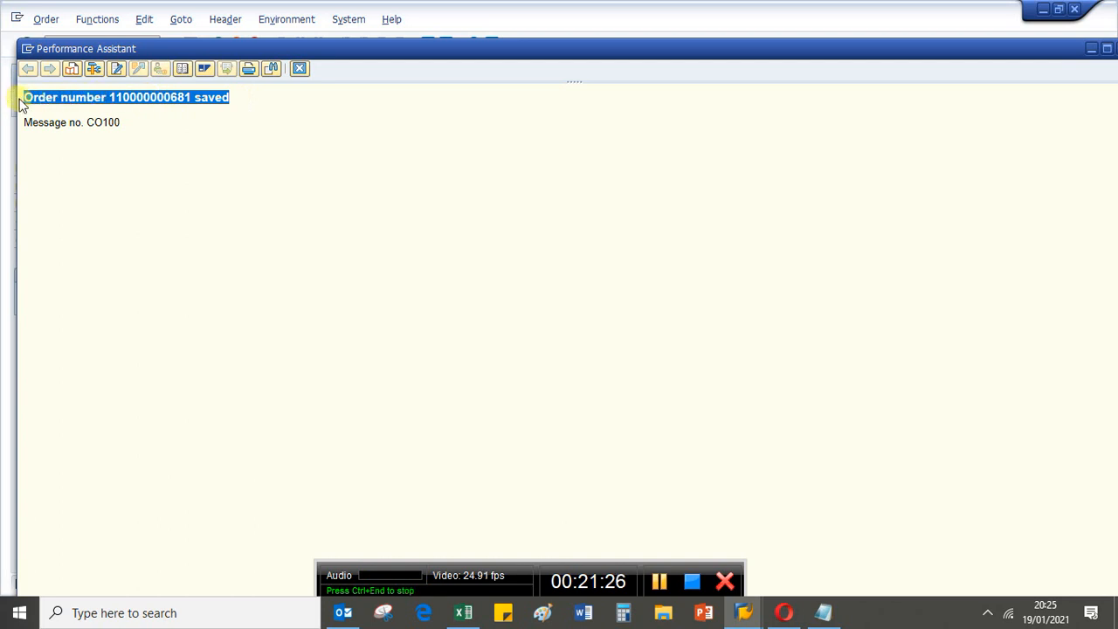
# Paste the copied order message into the Notepad notes on a new line below "Type Ord ZP11".
pyautogui.click(821, 615)
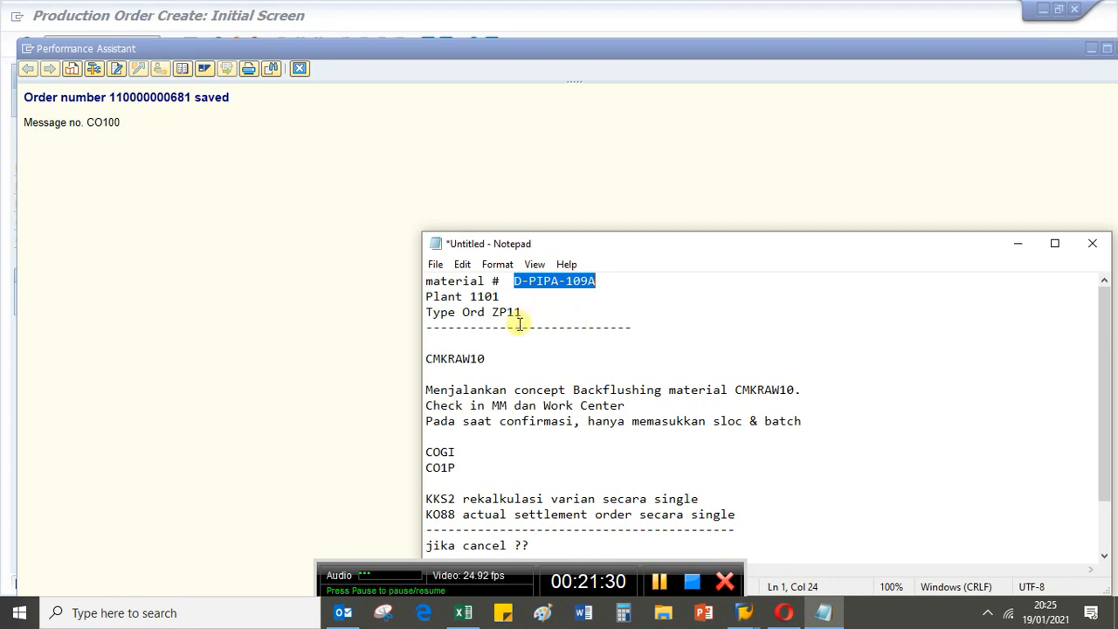
pyautogui.click(531, 314)
pyautogui.press('Return')
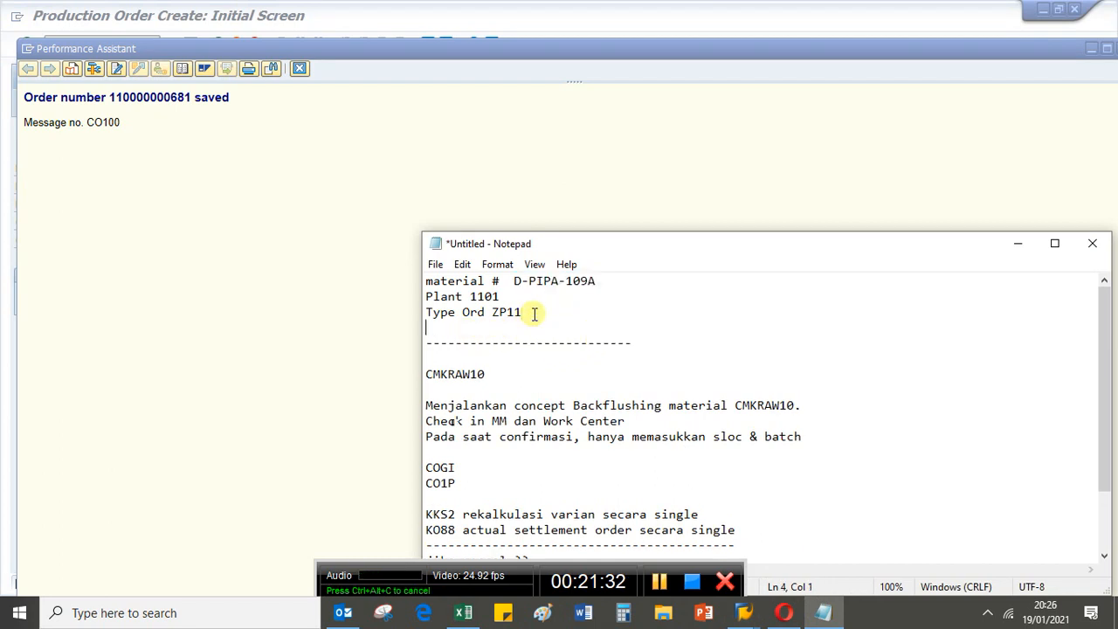
pyautogui.hotkey('ctrl', 'v')
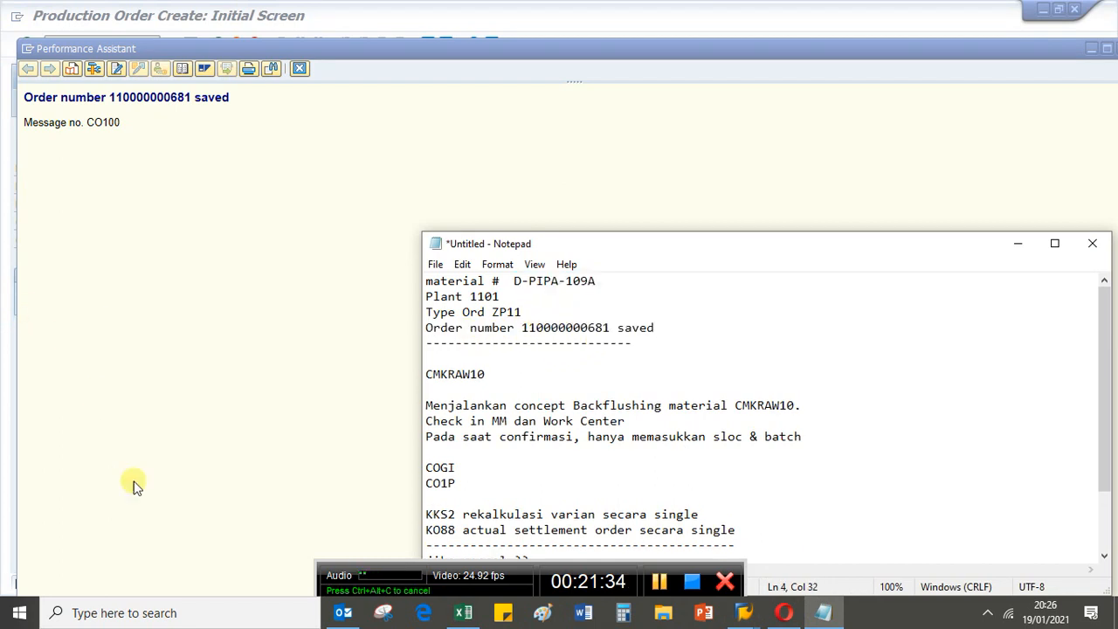
# Switch back to SAP, call transaction CO02, and open the header of the saved production order for changing.
pyautogui.click(732, 617)
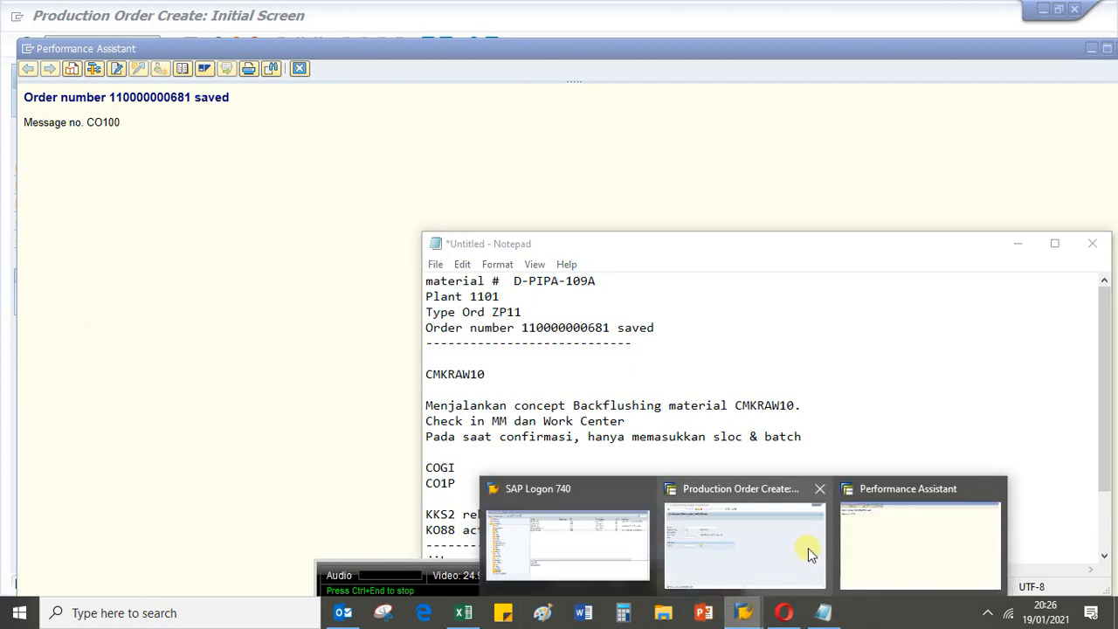
pyautogui.click(722, 555)
pyautogui.click(55, 47)
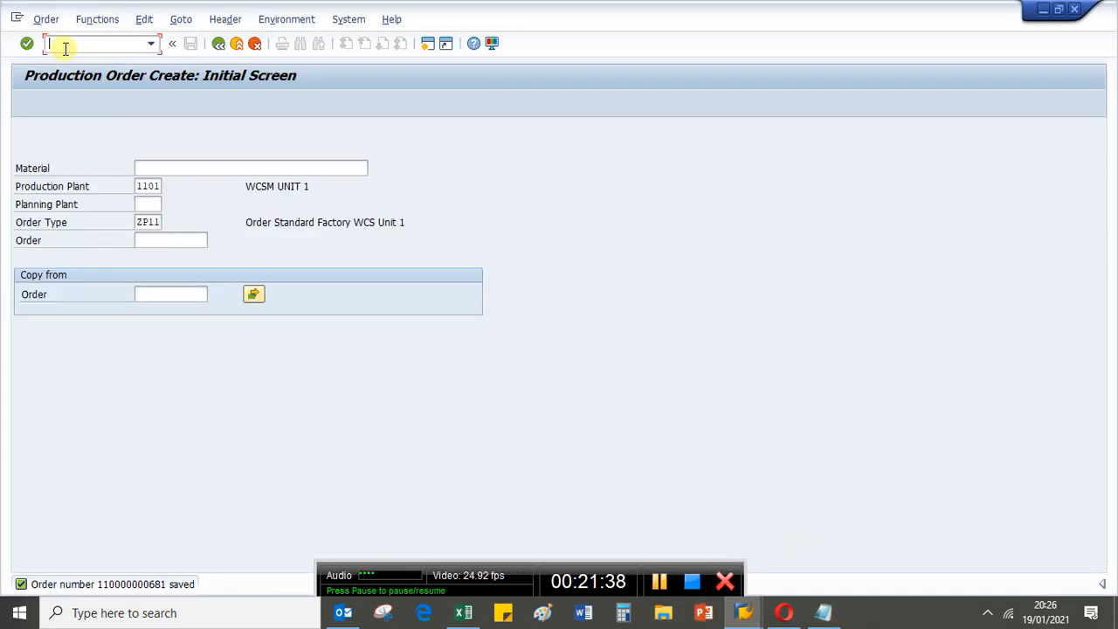
pyautogui.press('Return')
pyautogui.write('co0')
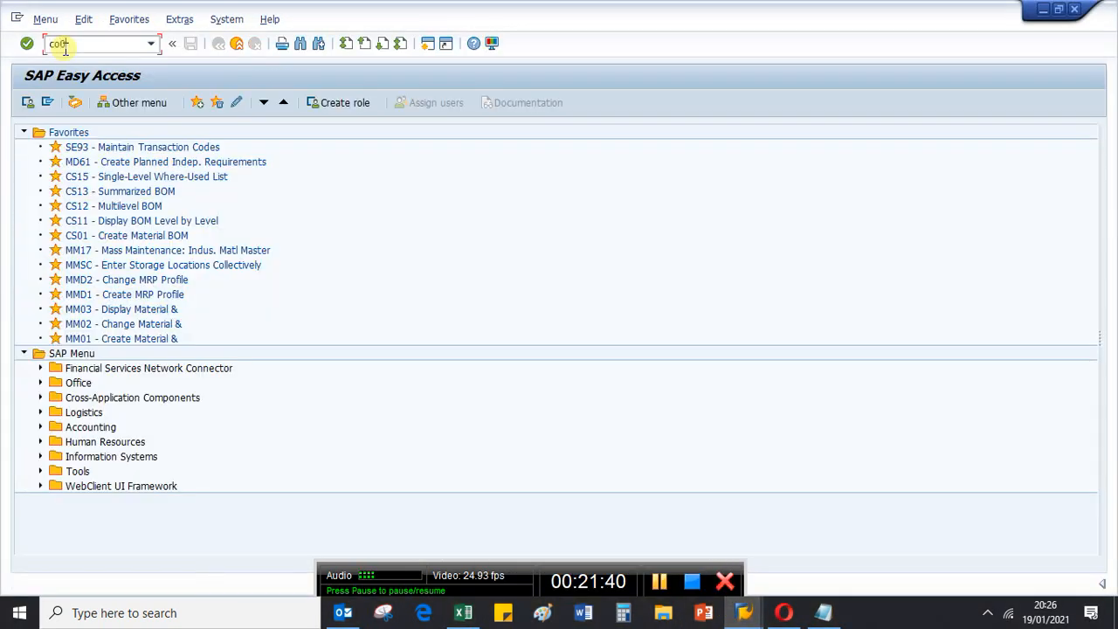
pyautogui.write('2')
pyautogui.press('Return')
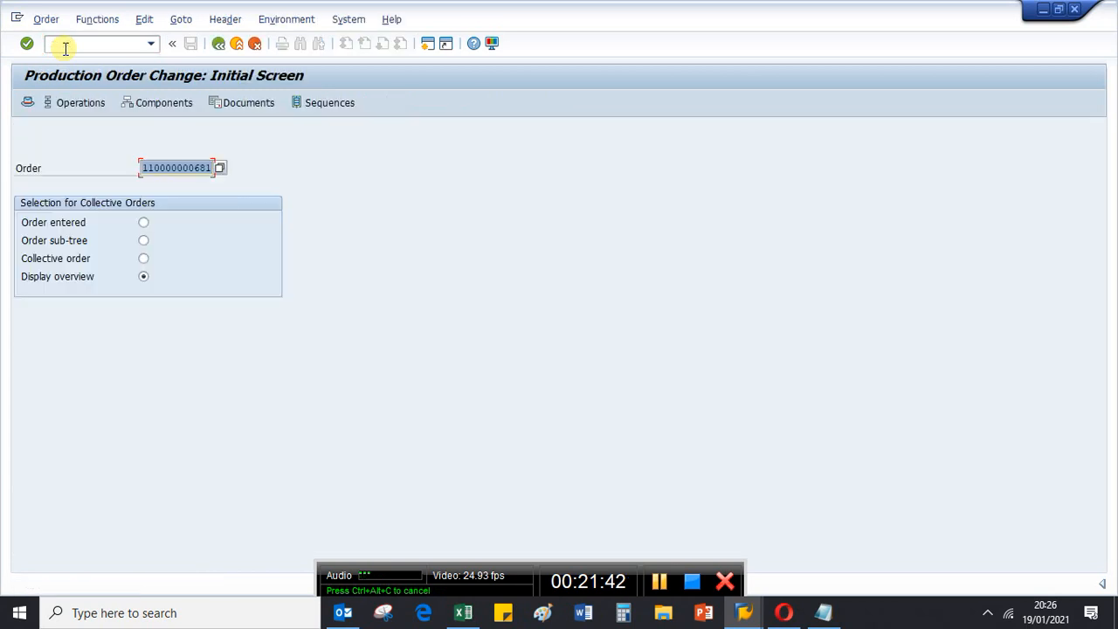
pyautogui.press('Return')
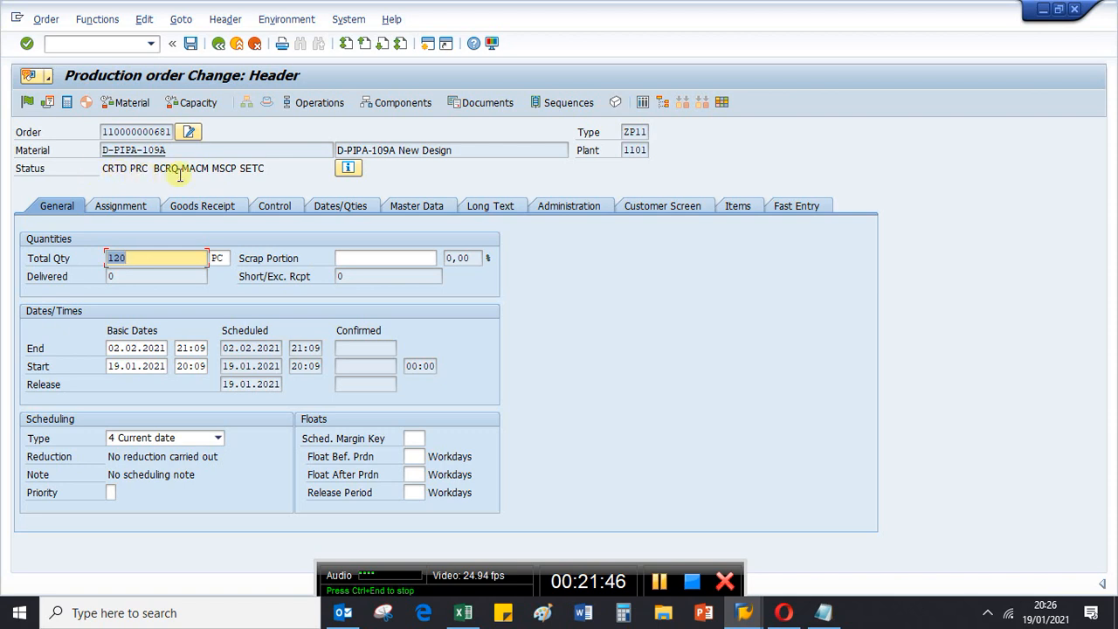
# Review the order's list of system statuses and return to the header.
pyautogui.click(348, 167)
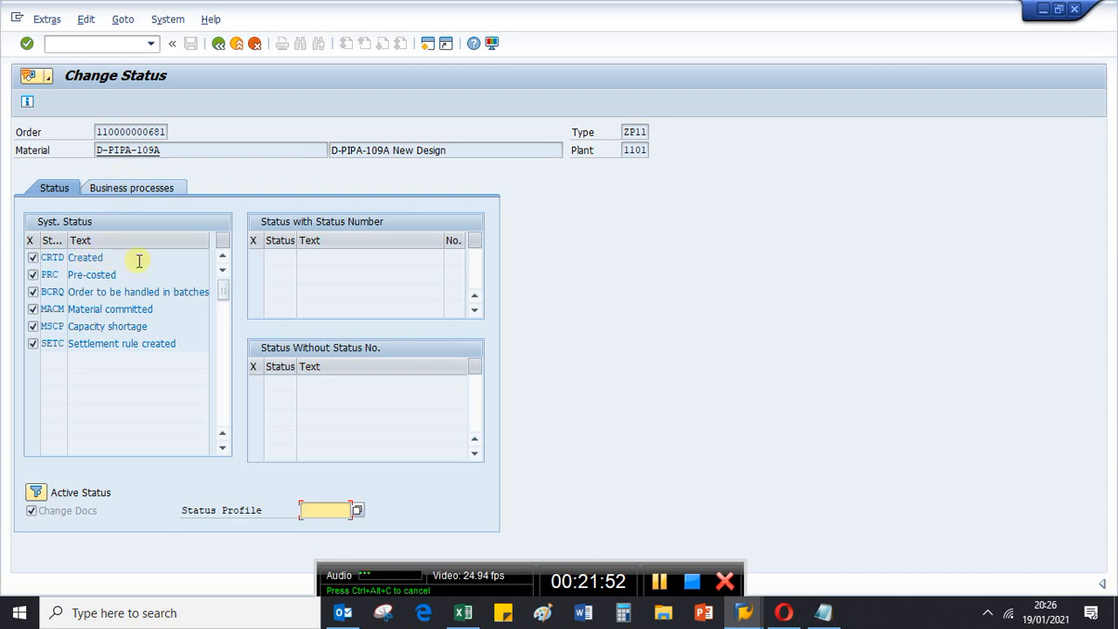
pyautogui.click(219, 44)
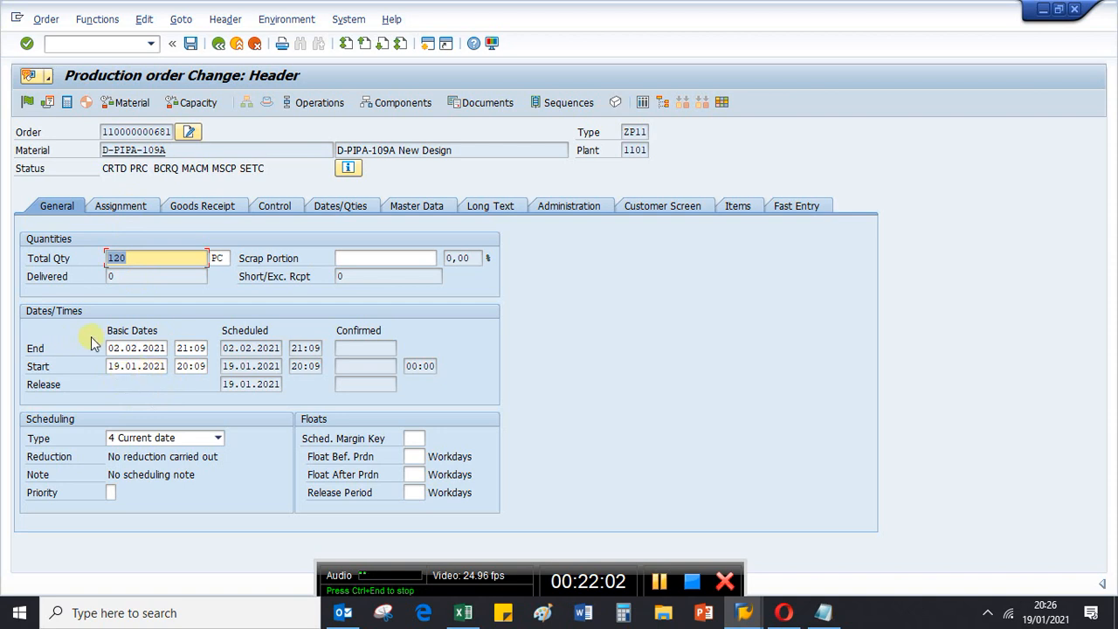
# Examine the order's assignment data, including its reservation number, and display the goods receipt settings.
pyautogui.click(110, 207)
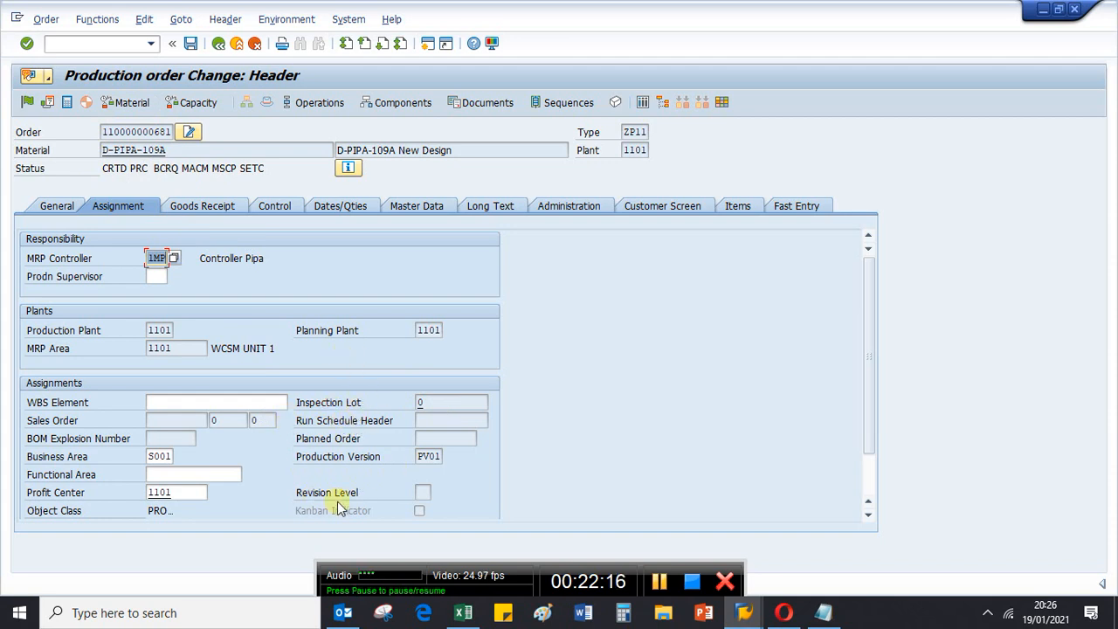
pyautogui.scroll(-1, 339, 507)
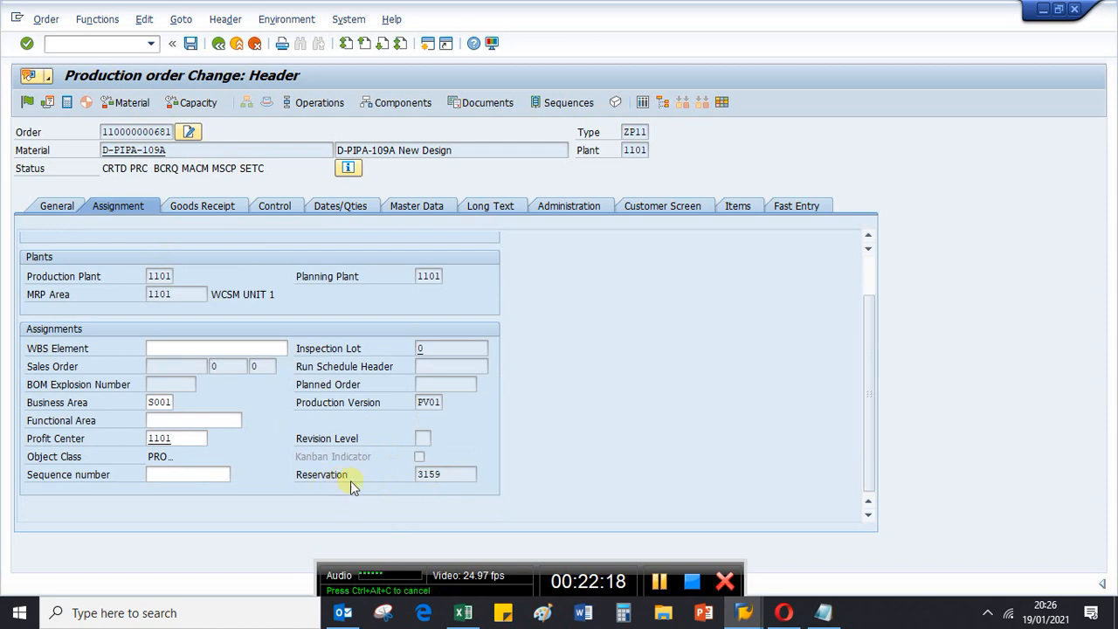
pyautogui.doubleClick(446, 474)
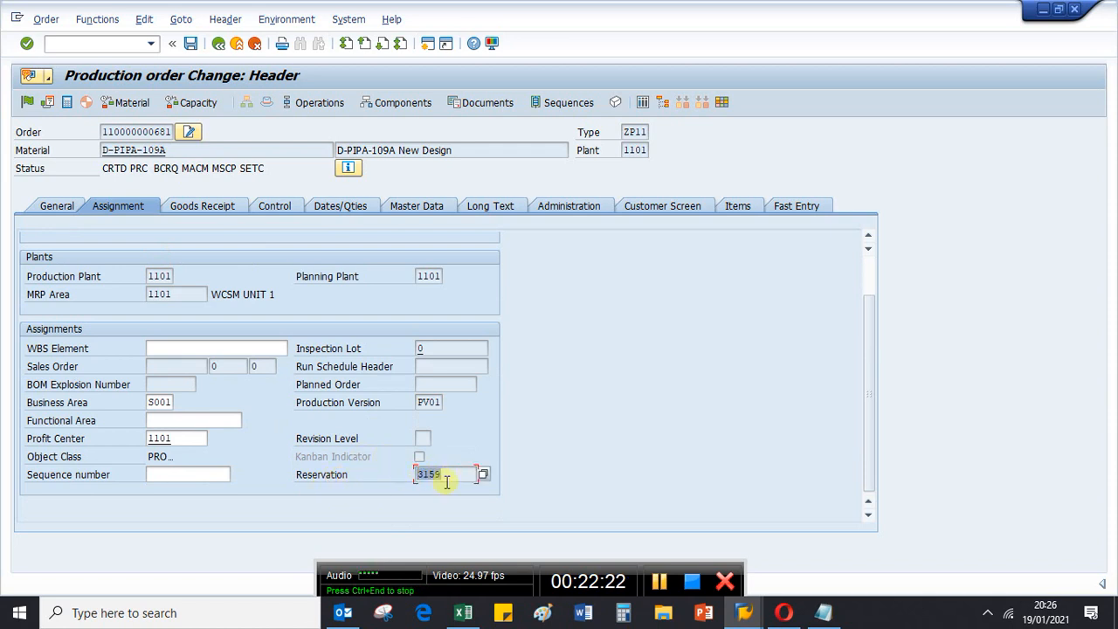
pyautogui.scroll(1, 272, 453)
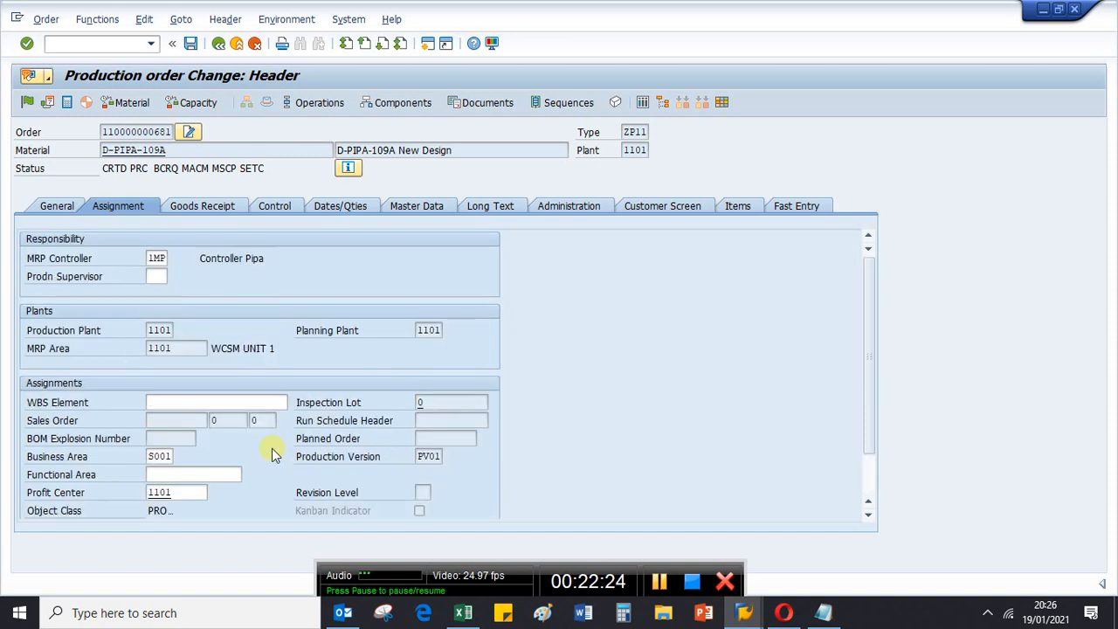
pyautogui.click(198, 212)
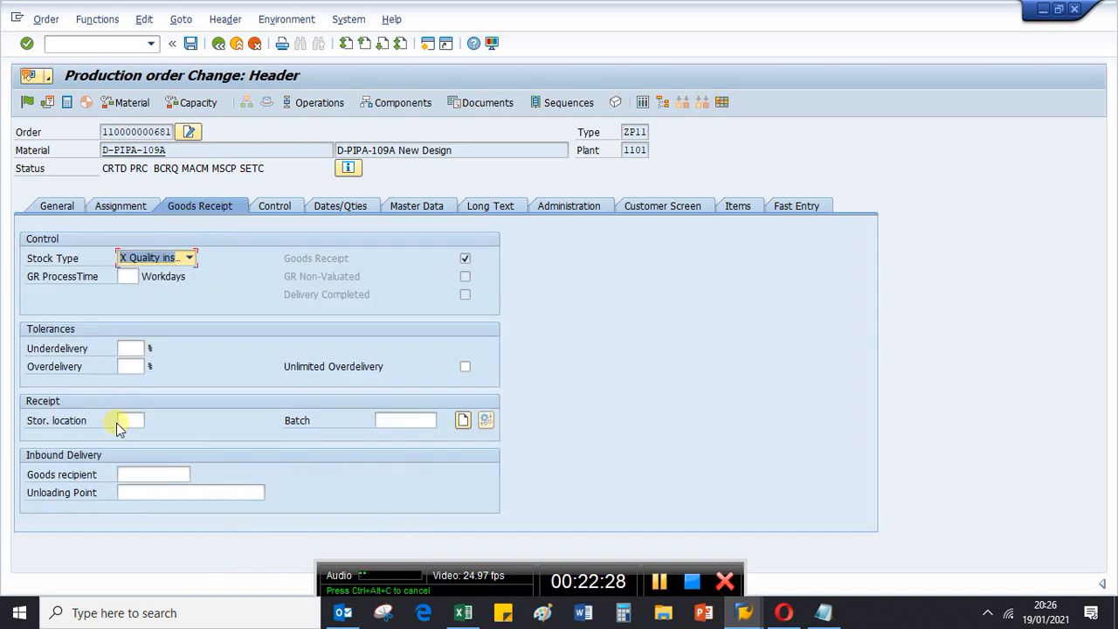
# Examine the stock type options, then the order's control data, dates and quantities, and master data.
pyautogui.press('F4')
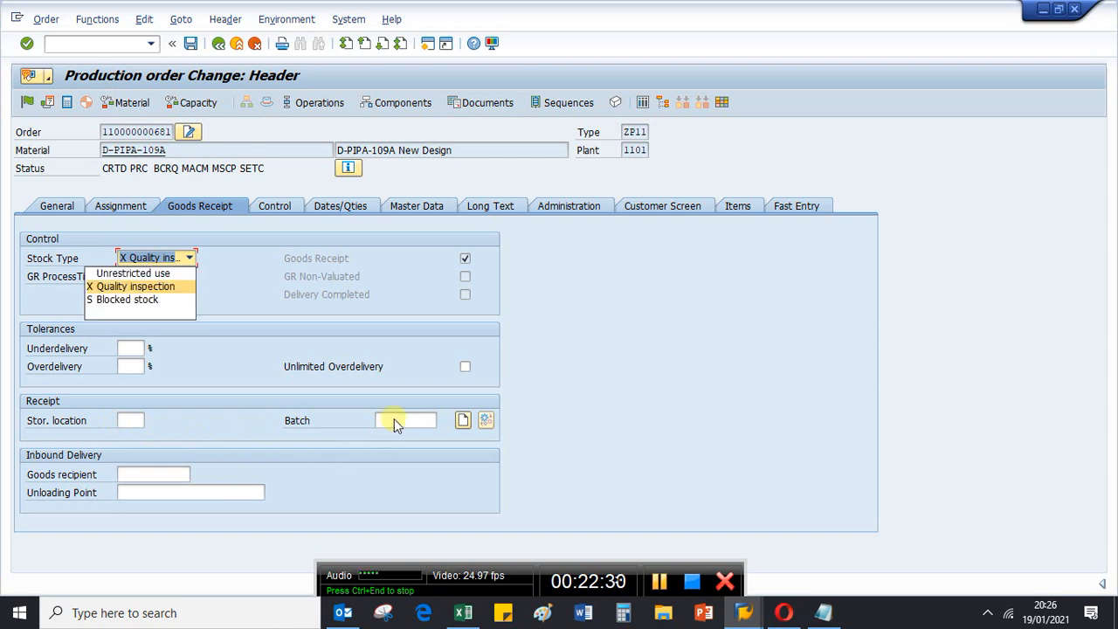
pyautogui.click(277, 208)
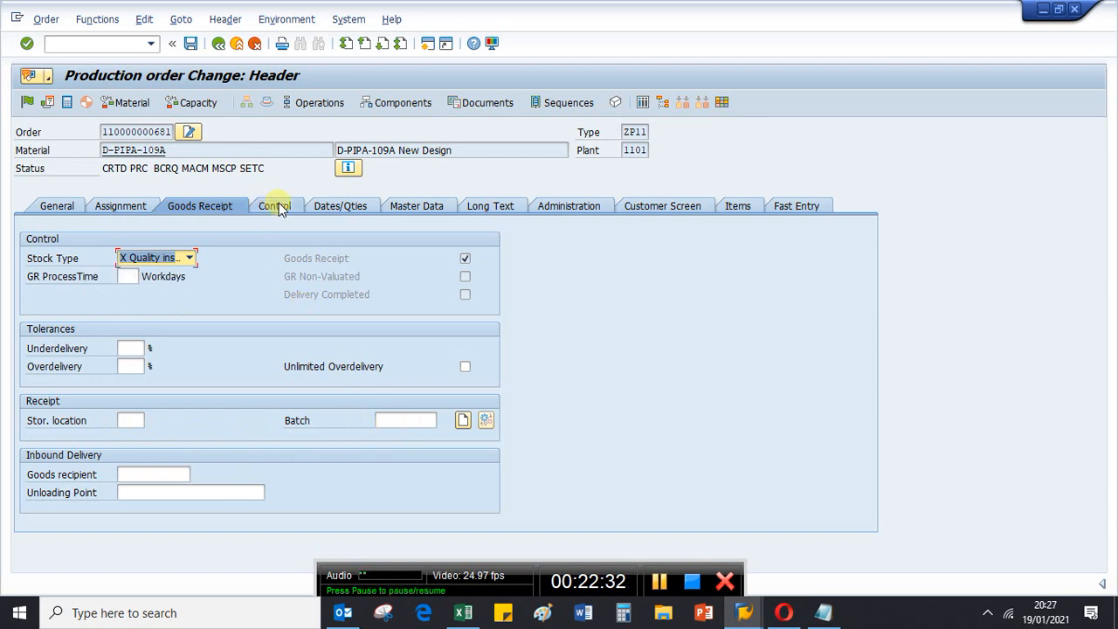
pyautogui.click(279, 208)
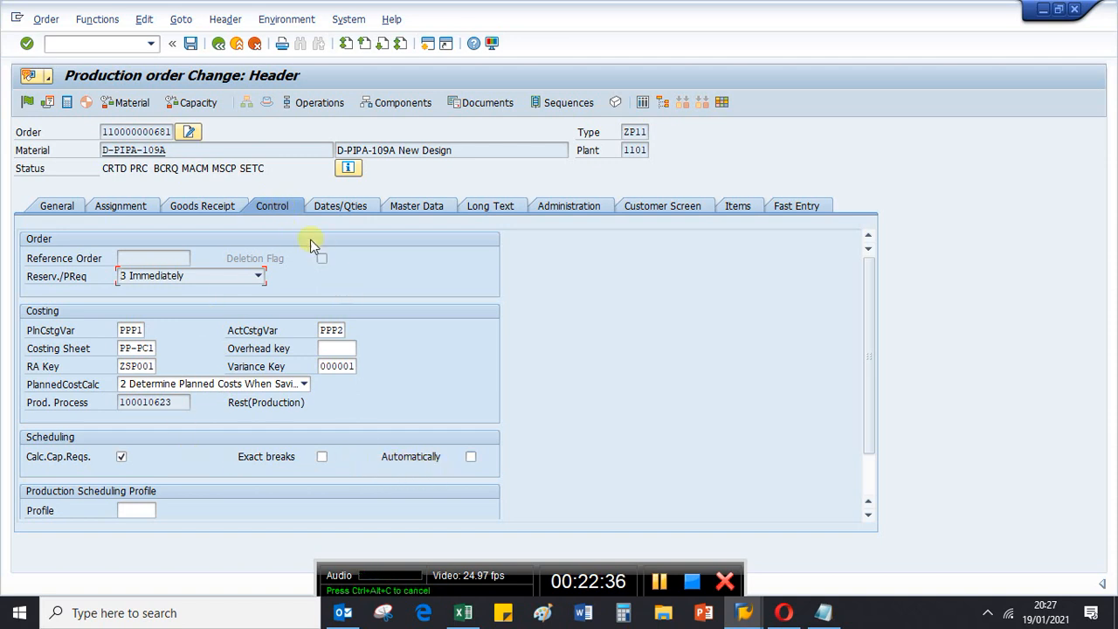
pyautogui.click(353, 208)
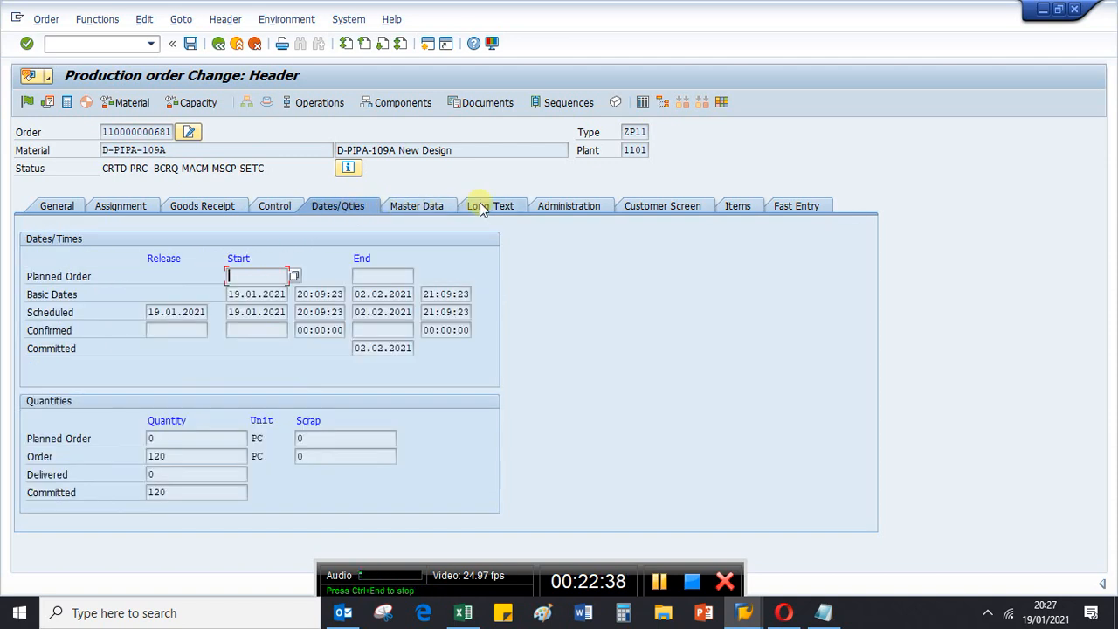
pyautogui.click(429, 210)
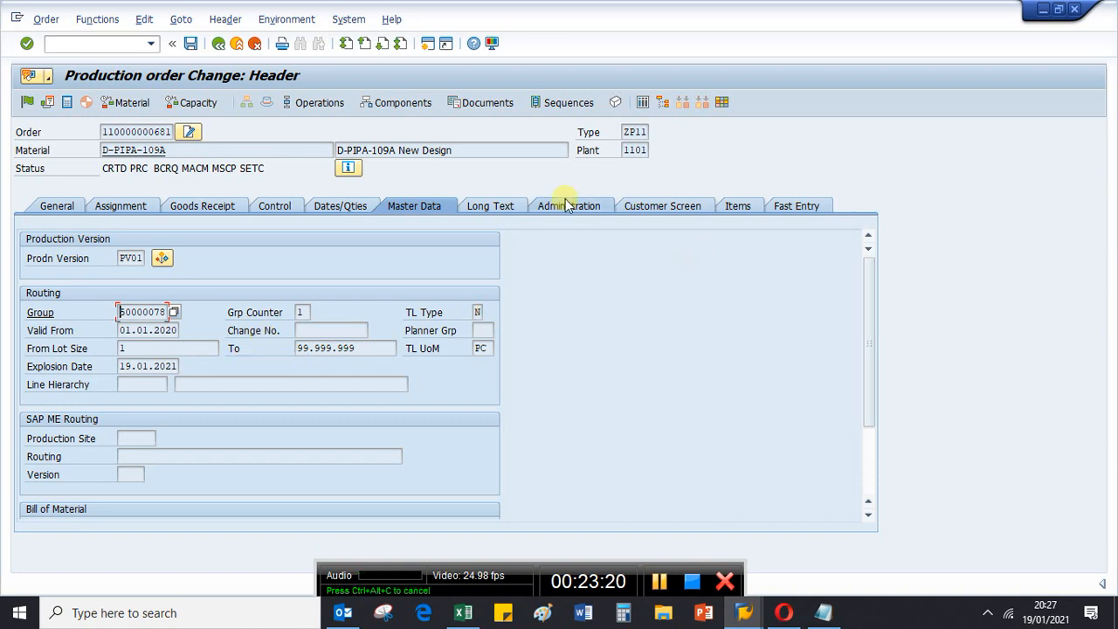
# Release the production order, save it past the pricing conditions screen, and reopen its header for changing.
pyautogui.click(27, 103)
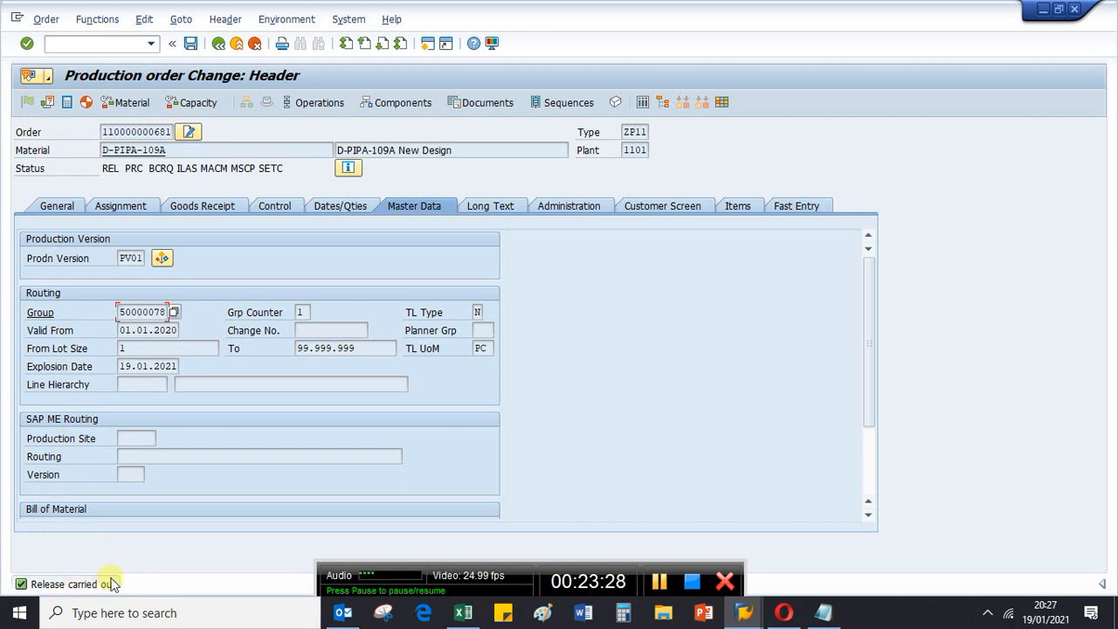
pyautogui.click(189, 47)
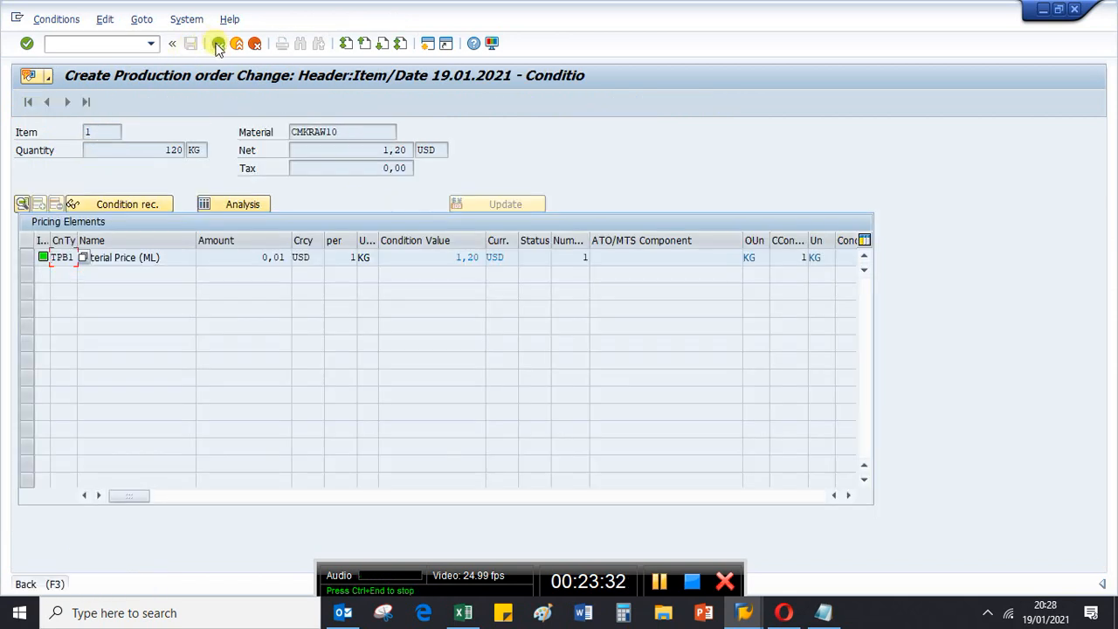
pyautogui.click(218, 43)
pyautogui.press('Return')
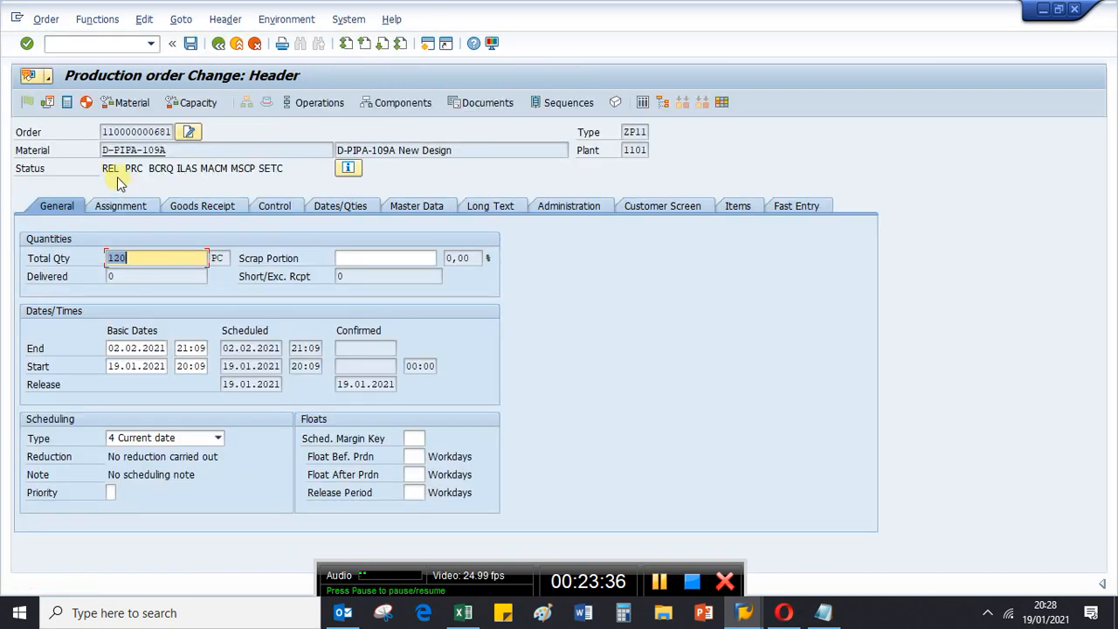
# Check the released order's system statuses and return to the header.
pyautogui.click(348, 169)
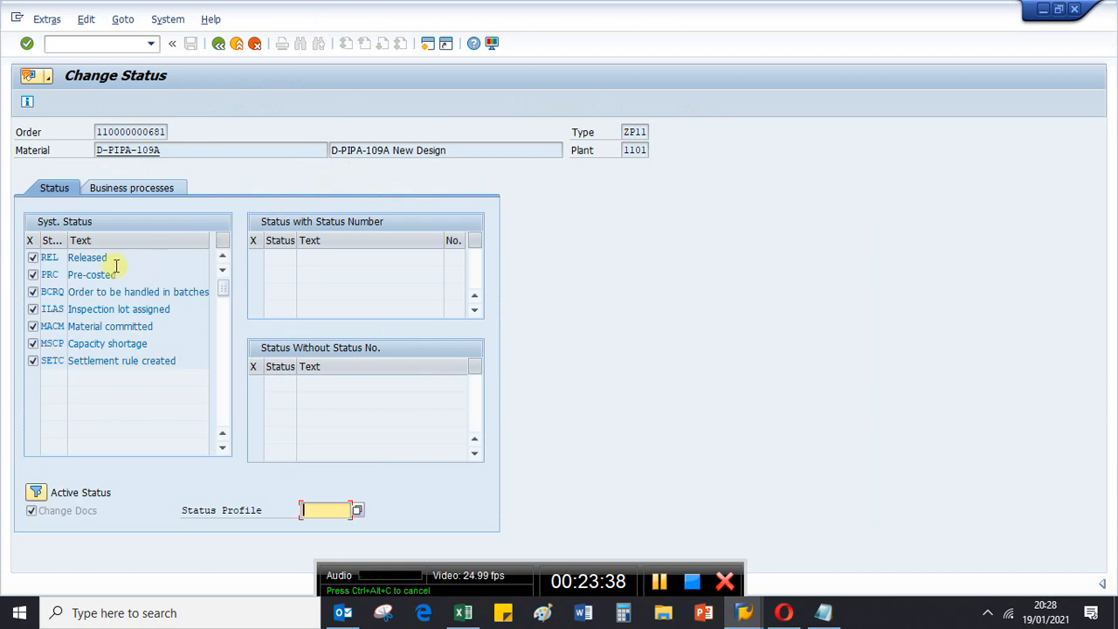
pyautogui.click(219, 44)
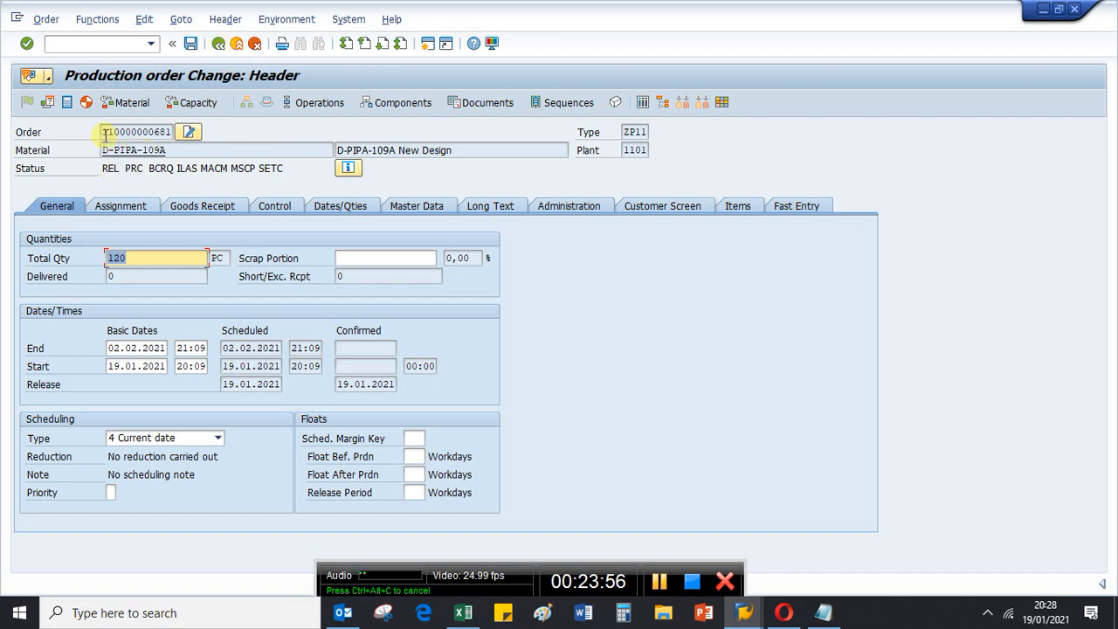
# Copy the order number from the header, leave the order, and call transaction CO11N.
pyautogui.moveTo(103, 131); pyautogui.dragTo(187, 130)
pyautogui.hotkey('ctrl', 'c')
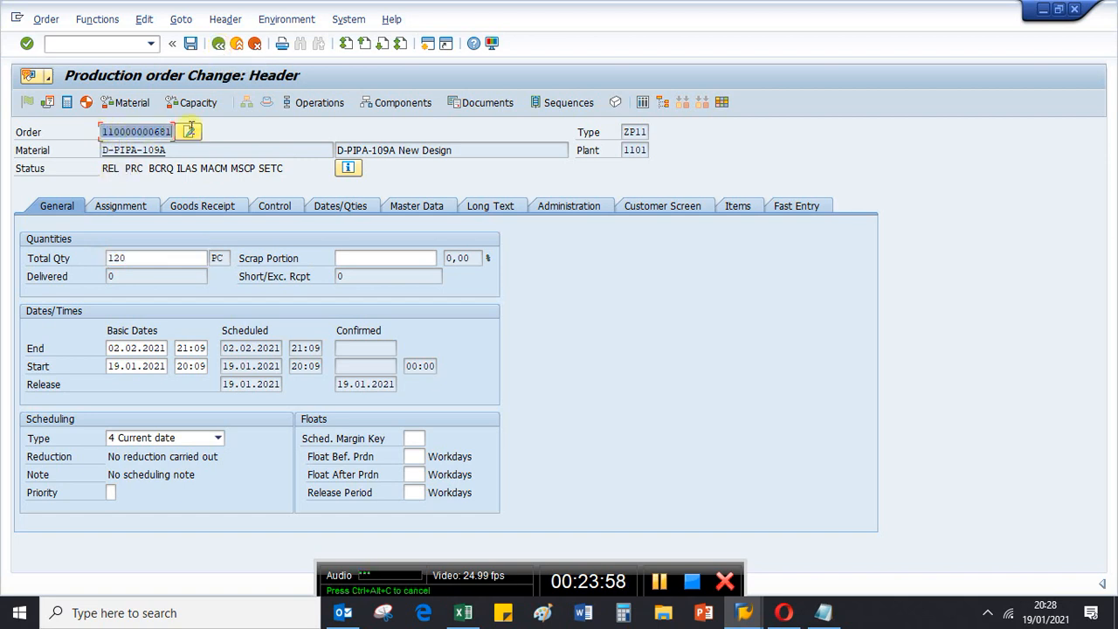
pyautogui.click(90, 44)
pyautogui.write('/n')
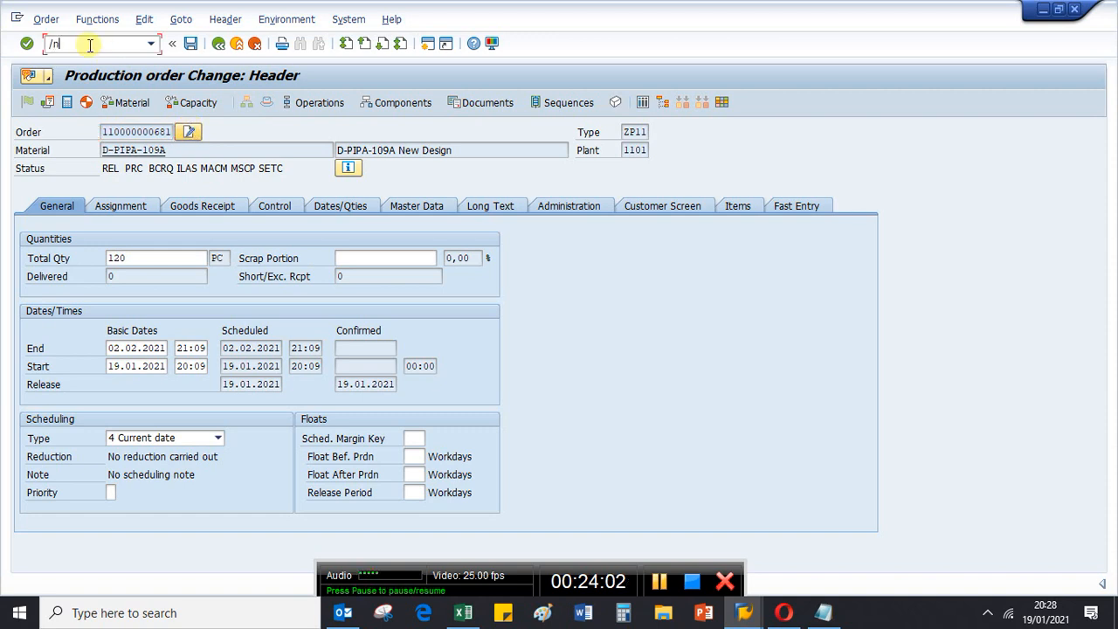
pyautogui.press('Return')
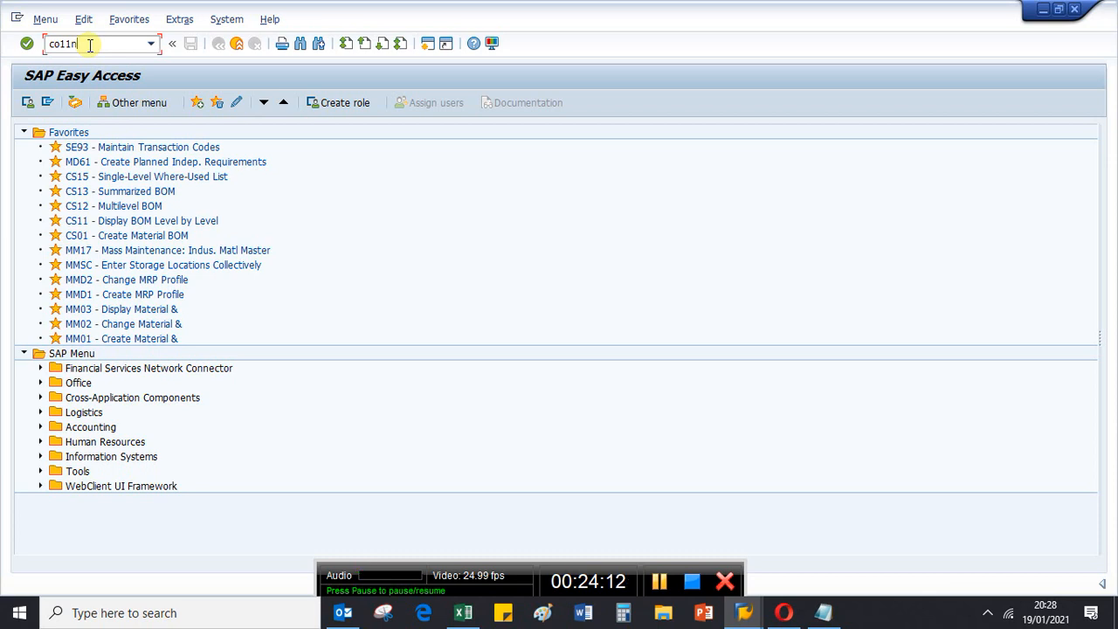
pyautogui.press('Return')
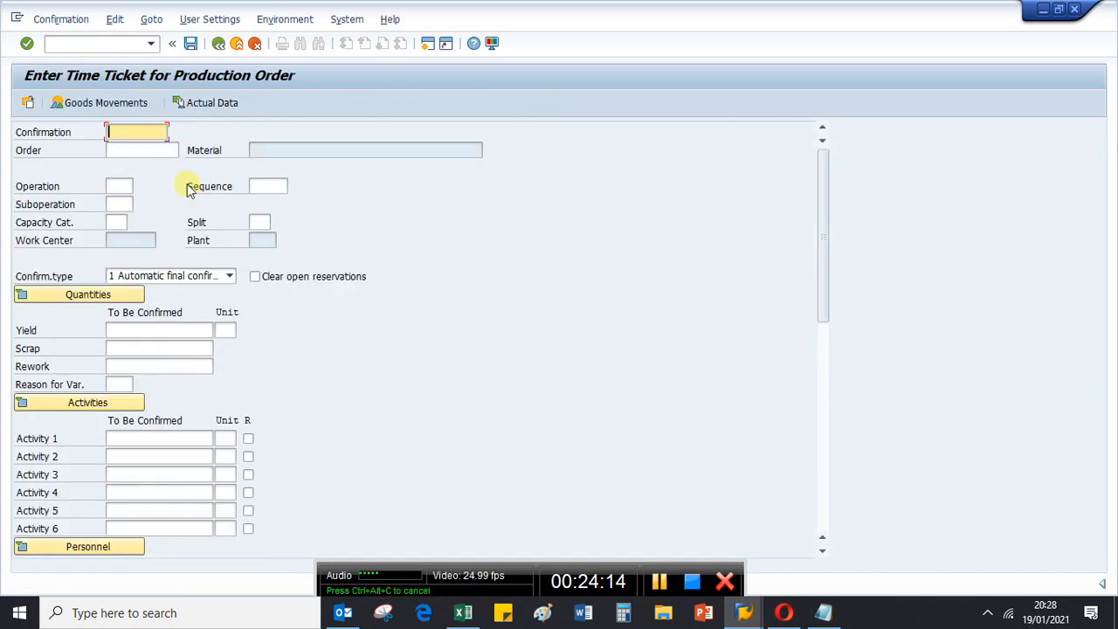
# Load the copied production order into the time ticket and examine the proposed yield and scrap entries.
pyautogui.click(129, 152)
pyautogui.hotkey('ctrl', 'v')
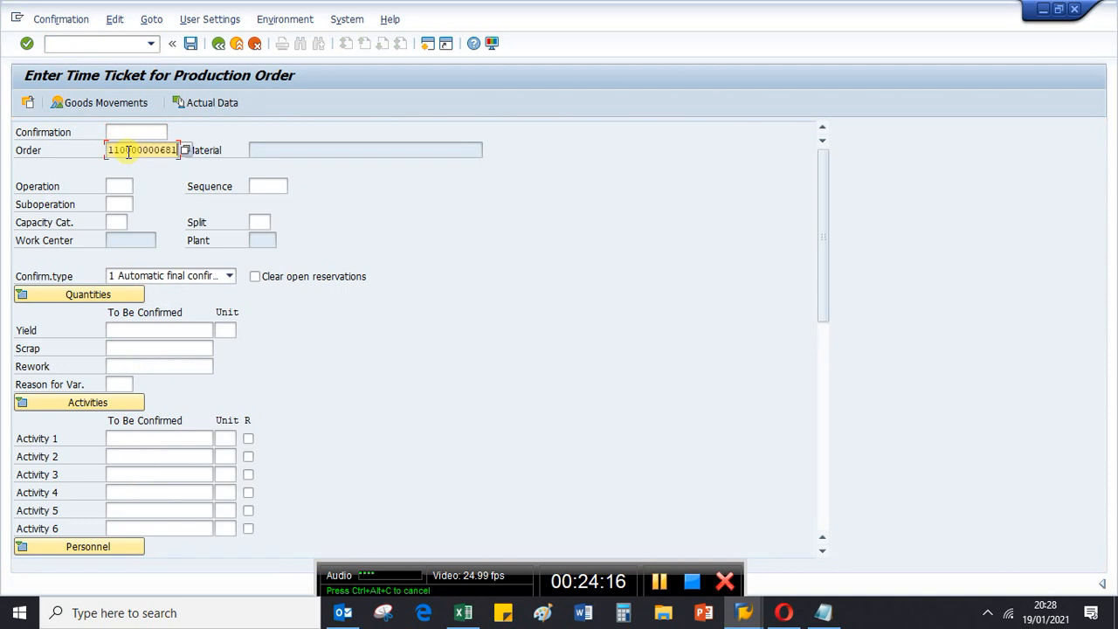
pyautogui.press('Return')
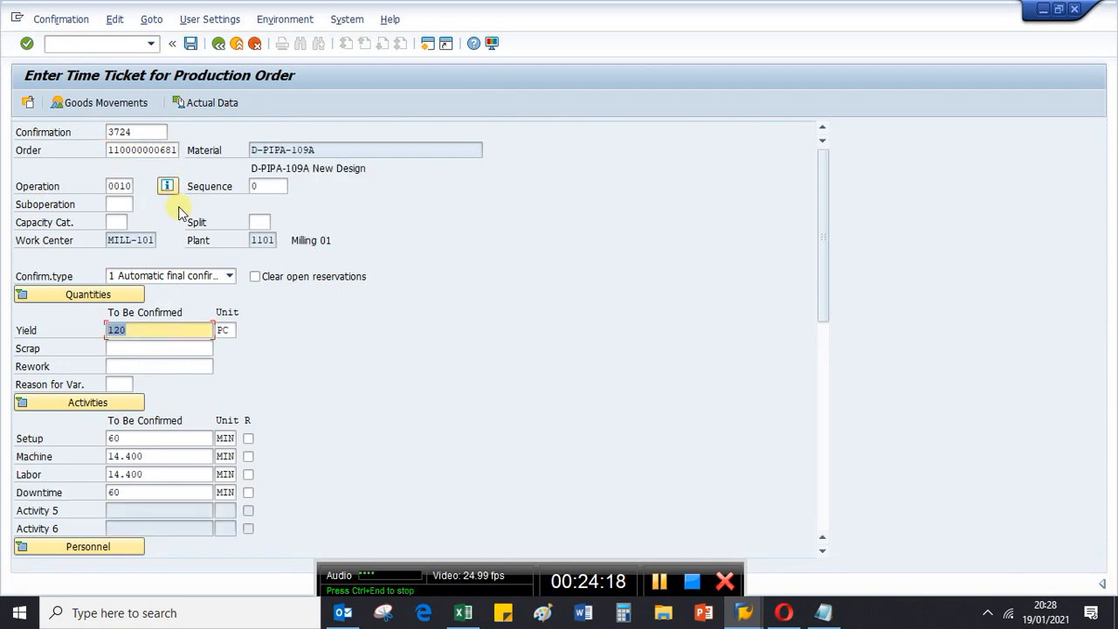
pyautogui.click(130, 351)
pyautogui.click(145, 327)
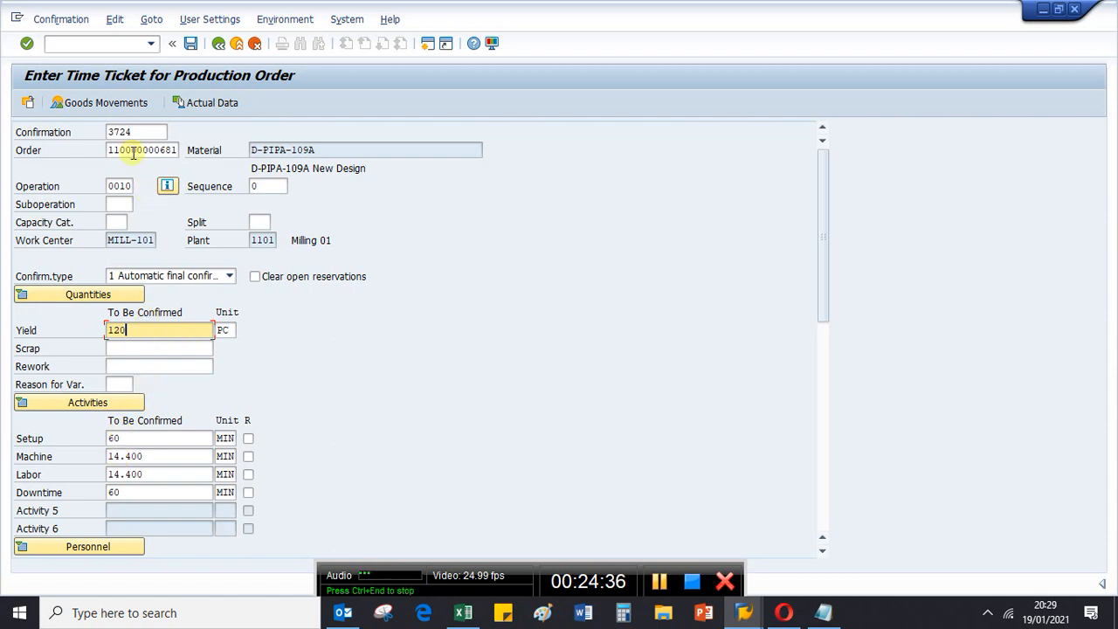
pyautogui.click(153, 351)
pyautogui.click(146, 336)
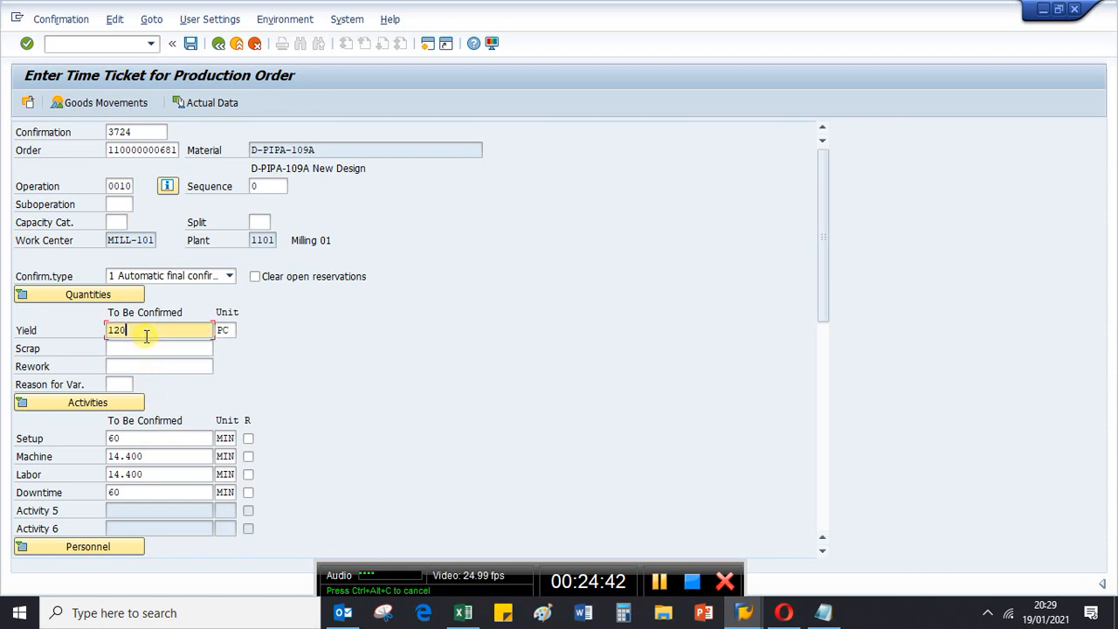
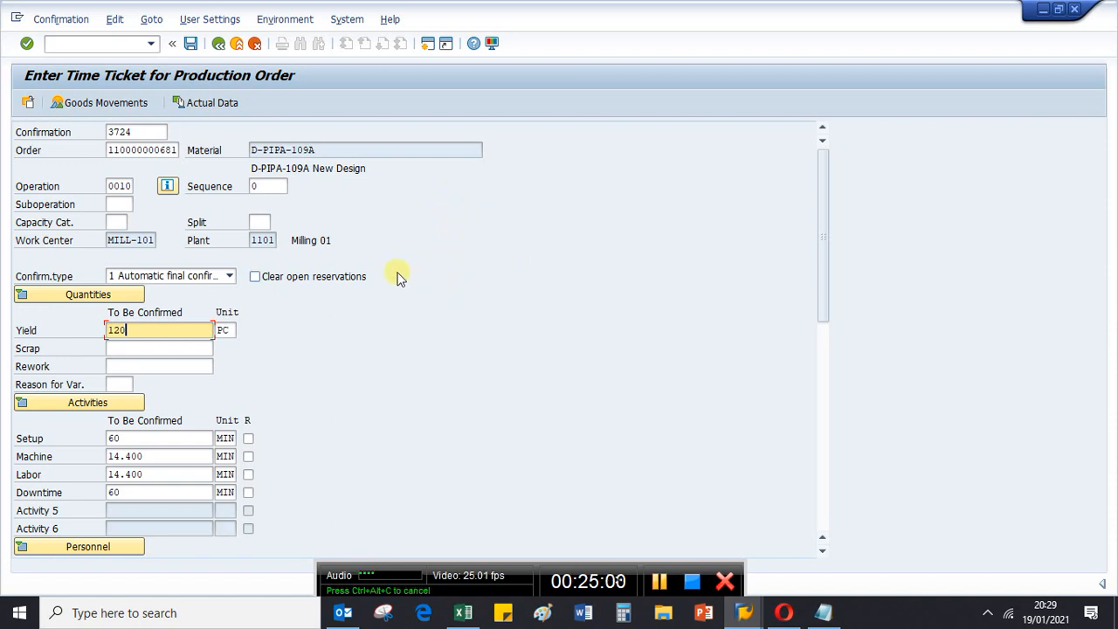
# Display the confirmation's goods movements and examine the quantity, storage location and batch fields for CMKRAW10.
pyautogui.click(94, 106)
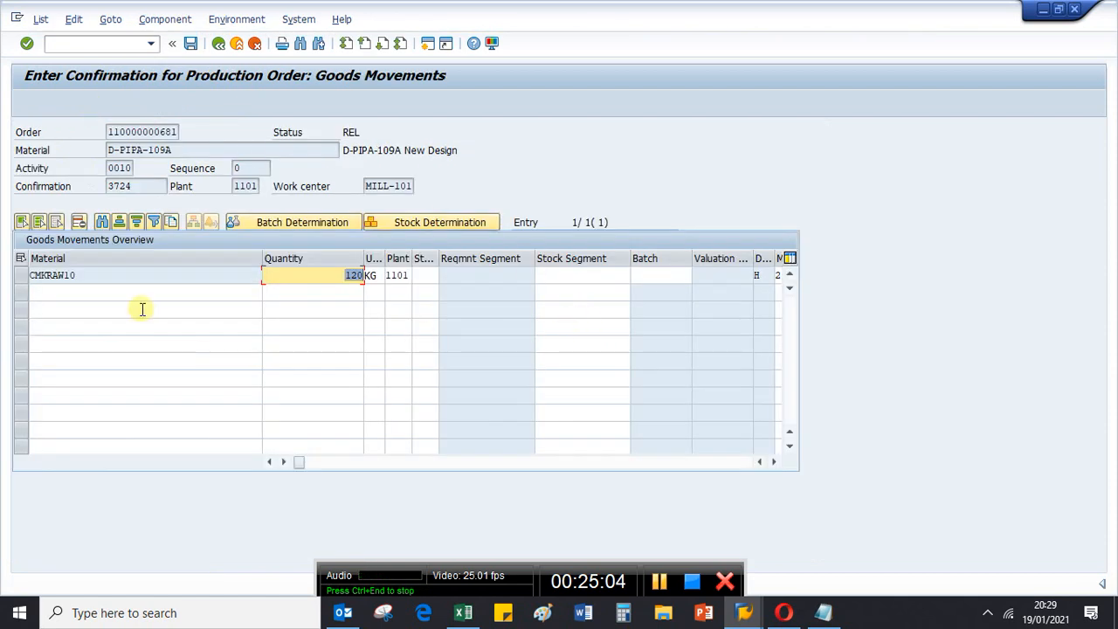
pyautogui.click(284, 275)
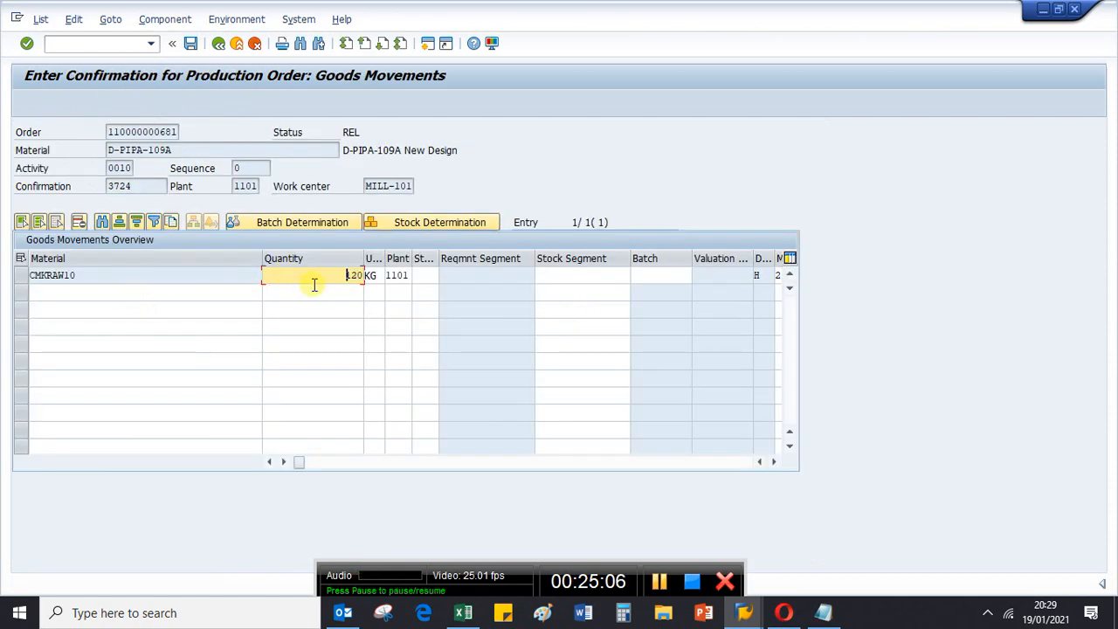
pyautogui.click(428, 275)
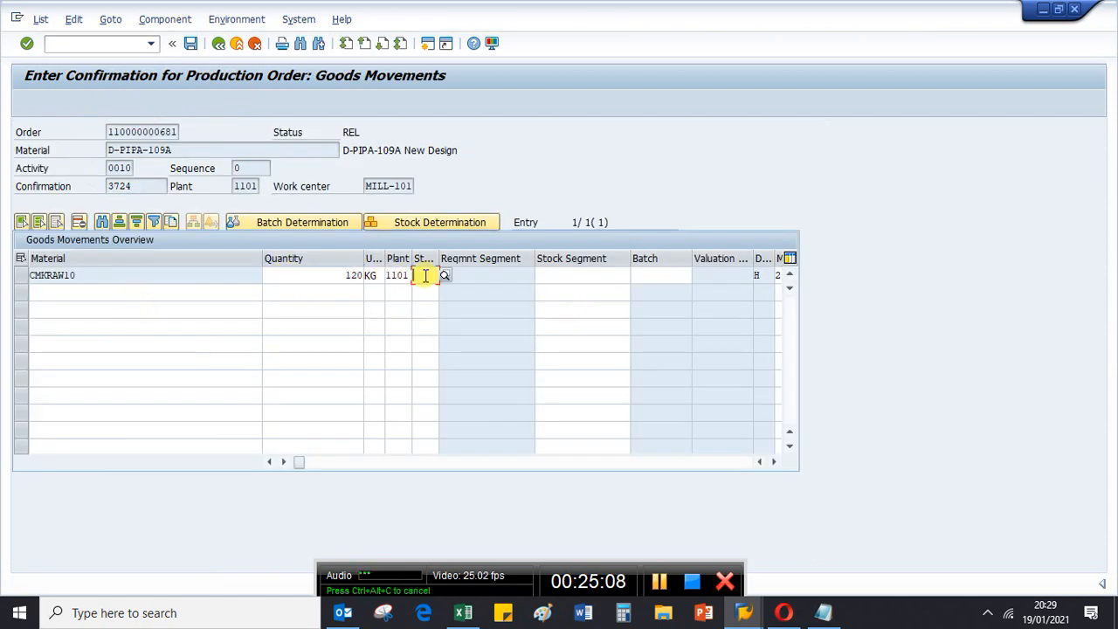
pyautogui.click(311, 277)
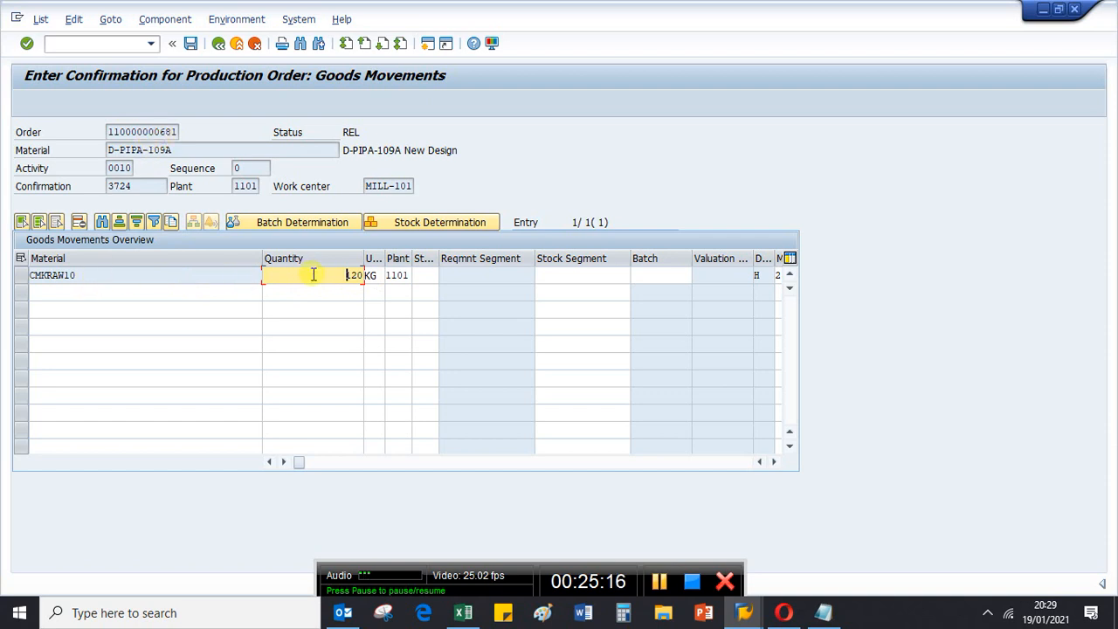
pyautogui.press('Tab')
pyautogui.press('Tab')
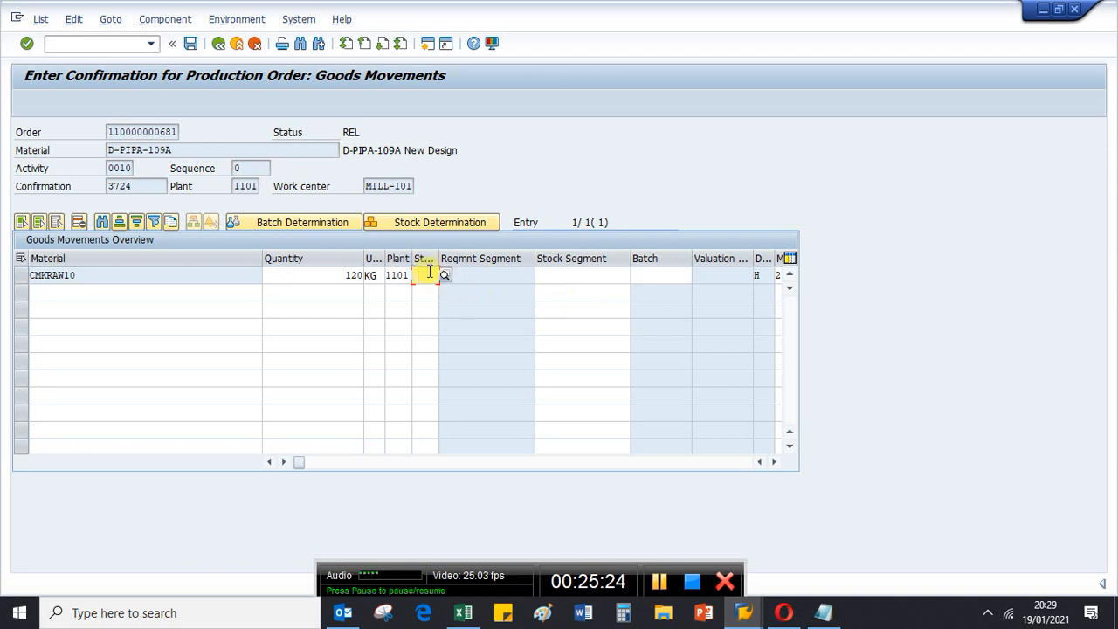
pyautogui.click(668, 274)
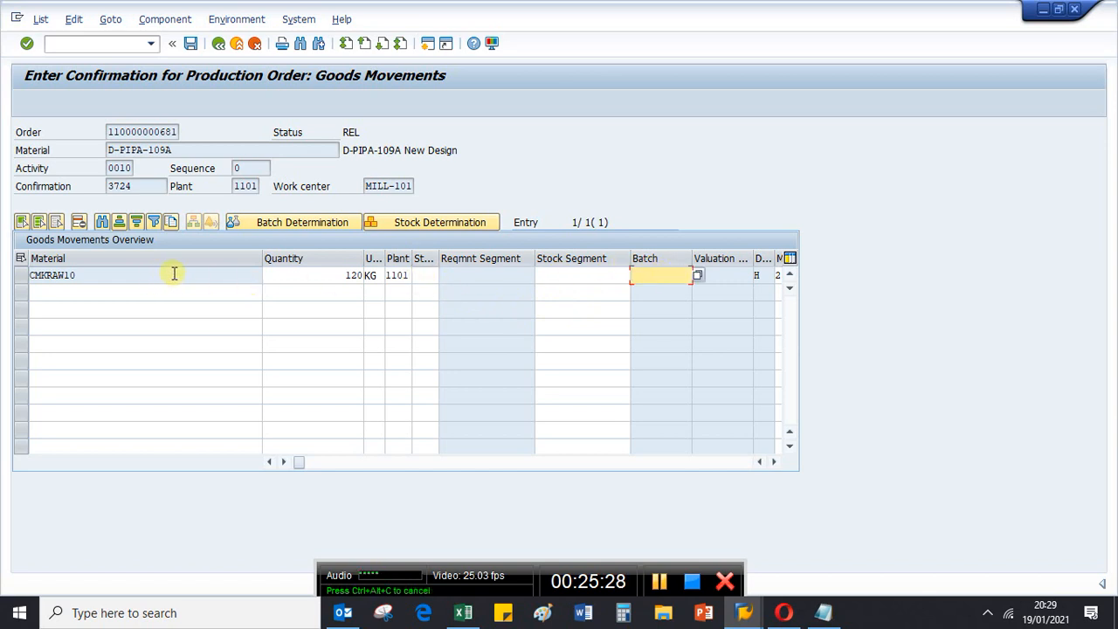
# Copy the component material CMKRAW10 from the goods movements list and open the Stock Overview transaction in a new session.
pyautogui.click(315, 277)
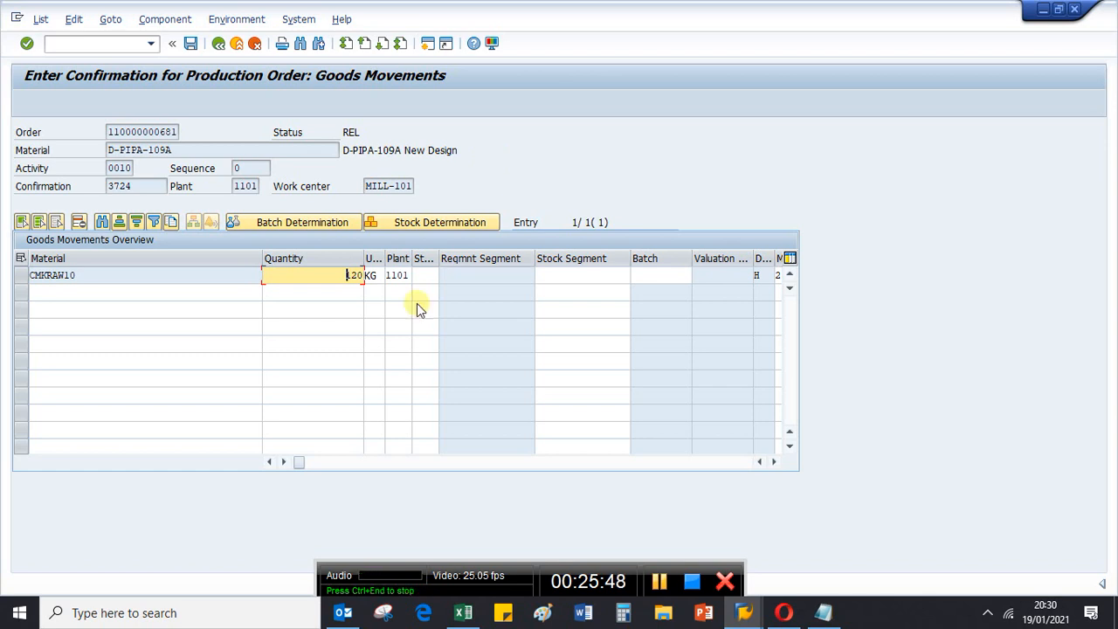
pyautogui.click(420, 277)
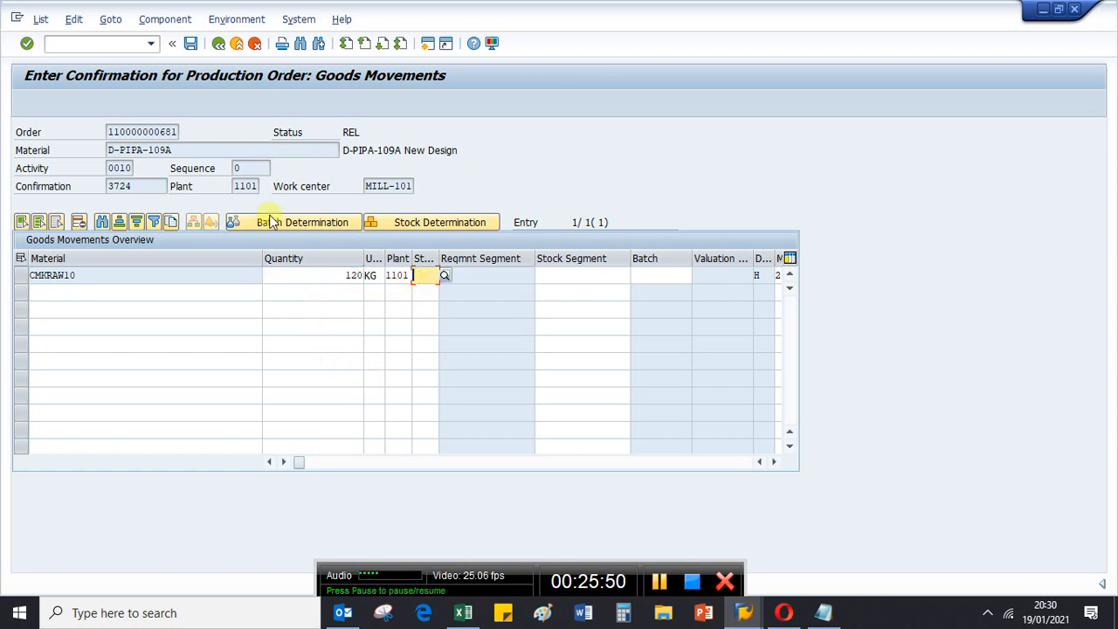
pyautogui.moveTo(114, 270); pyautogui.dragTo(2, 274)
pyautogui.hotkey('ctrl', 'c')
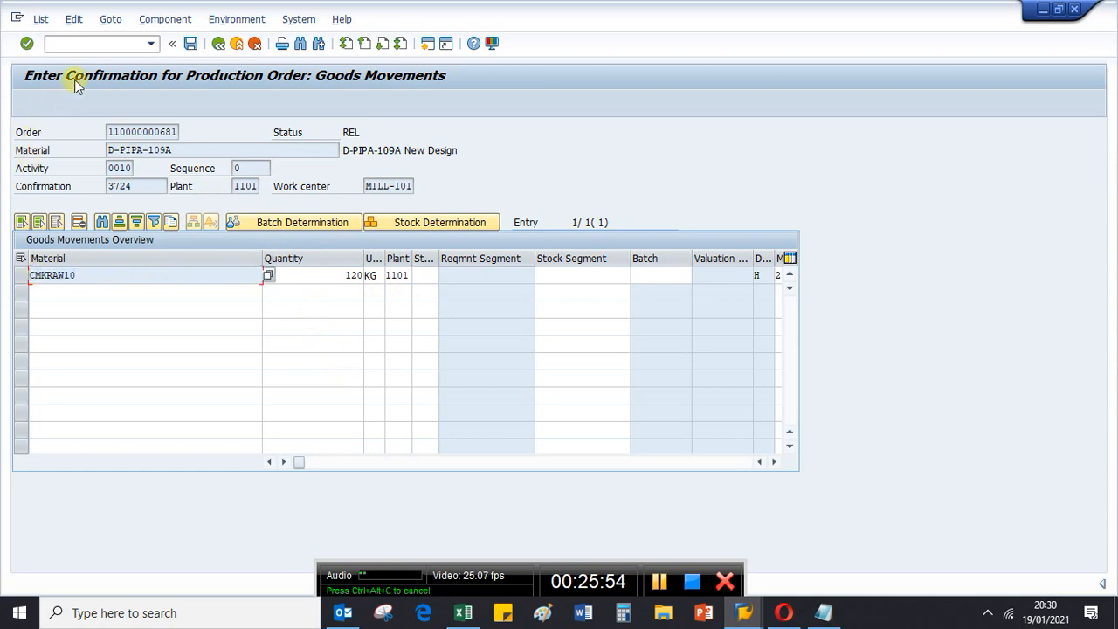
pyautogui.click(76, 45)
pyautogui.write('/o')
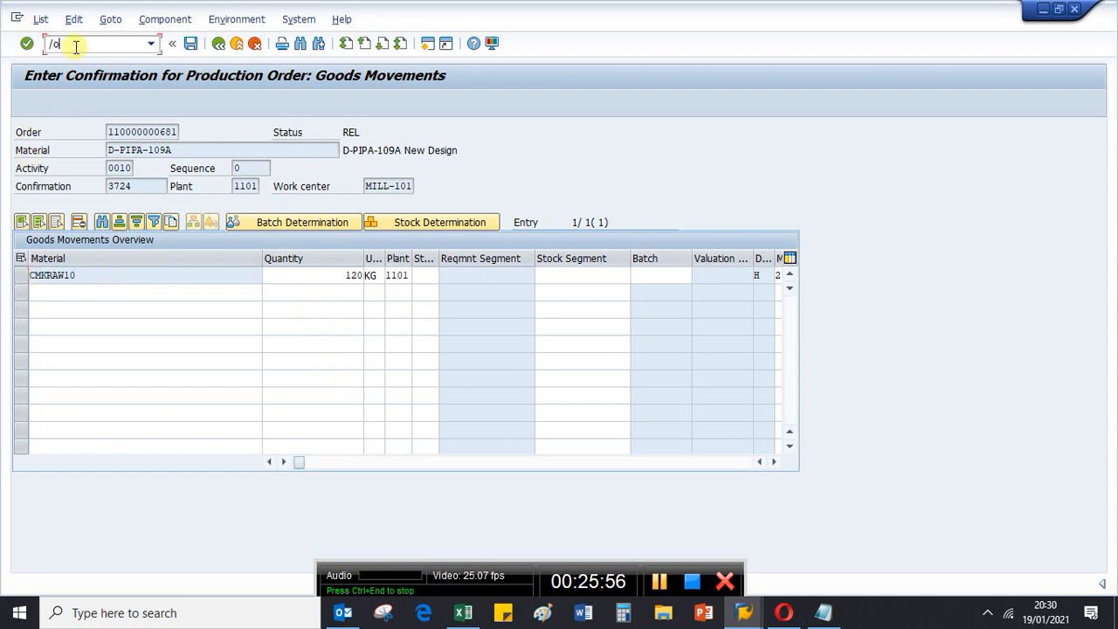
pyautogui.write('migo')
pyautogui.press('Return')
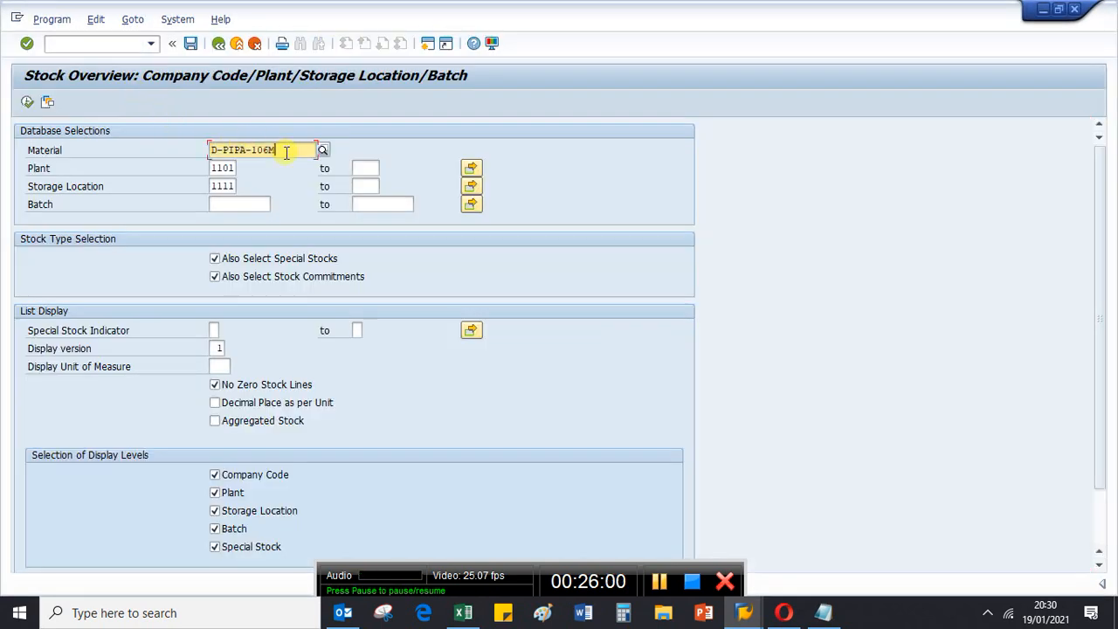
pyautogui.moveTo(282, 149); pyautogui.dragTo(18, 154)
pyautogui.hotkey('ctrl', 'v')
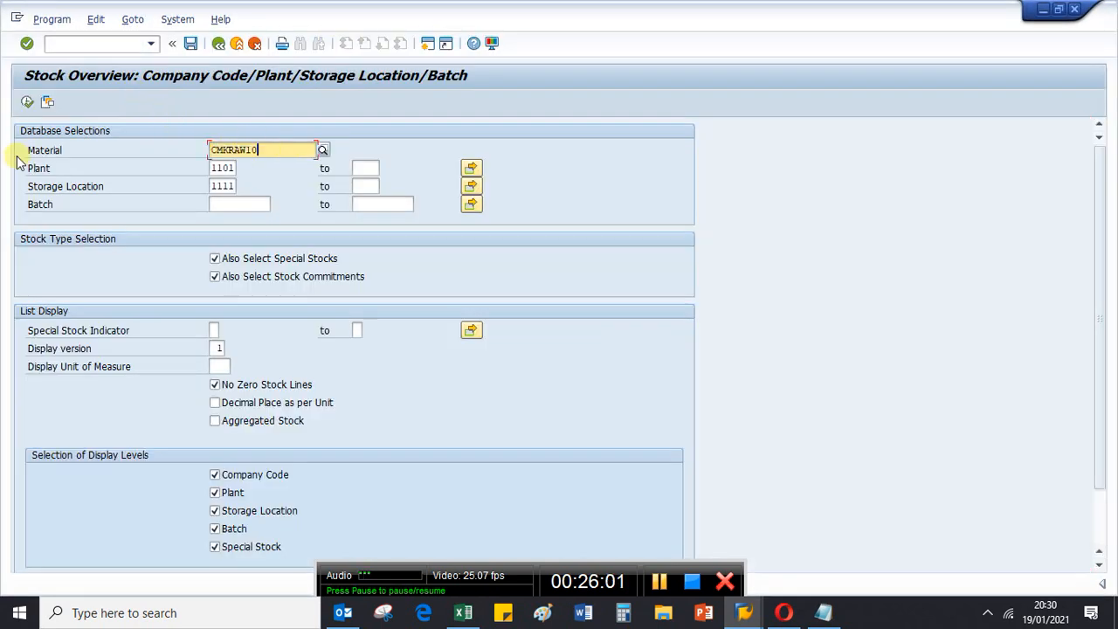
pyautogui.click(213, 191)
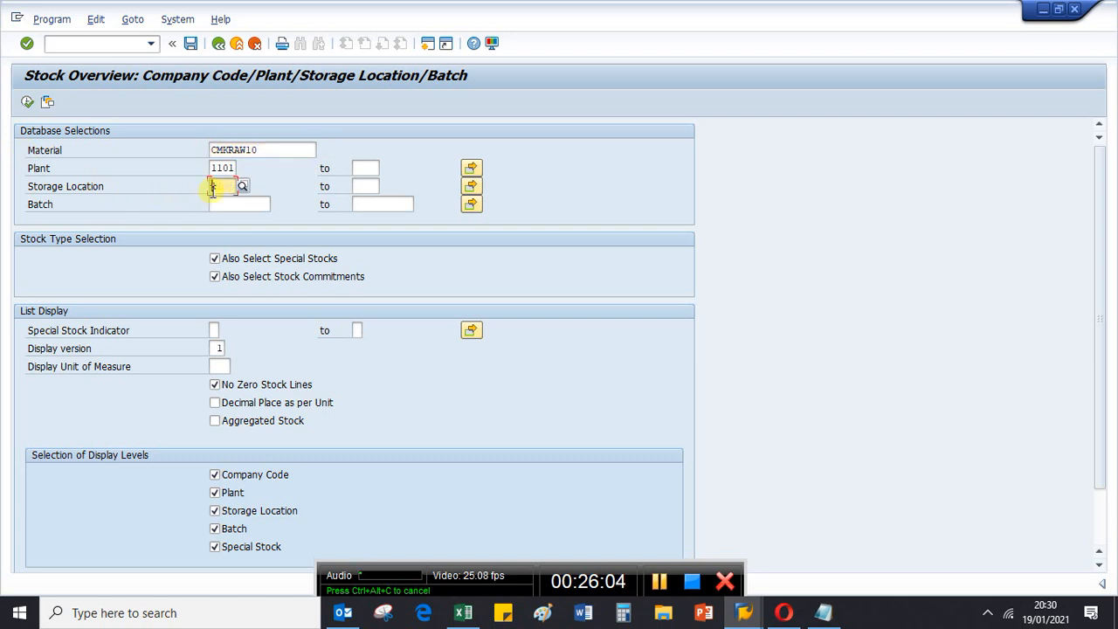
pyautogui.click(27, 102)
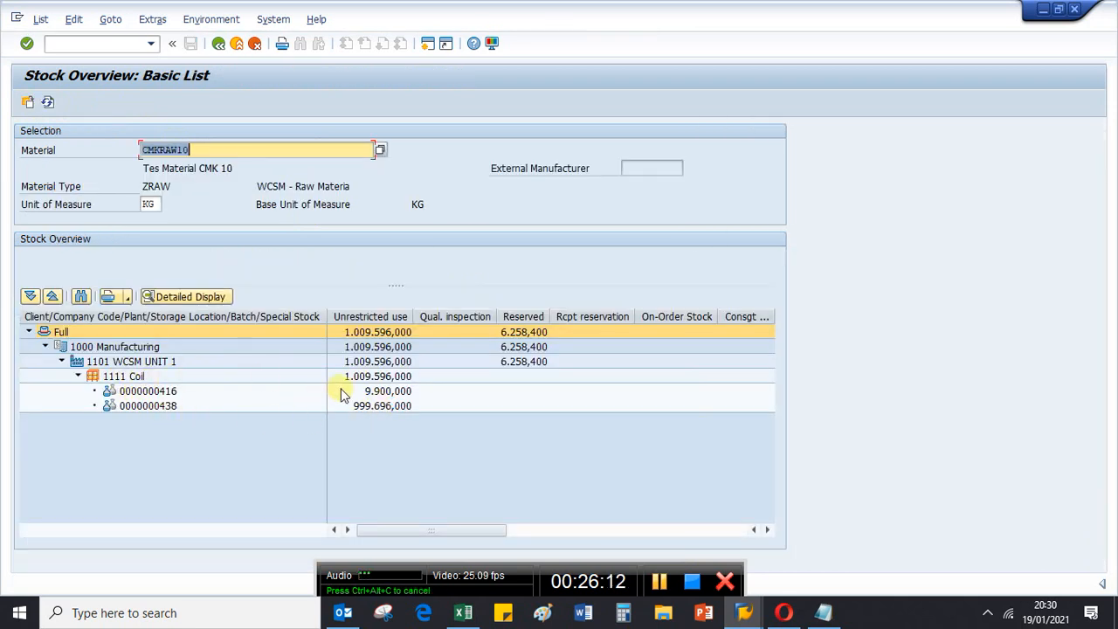
pyautogui.click(148, 406)
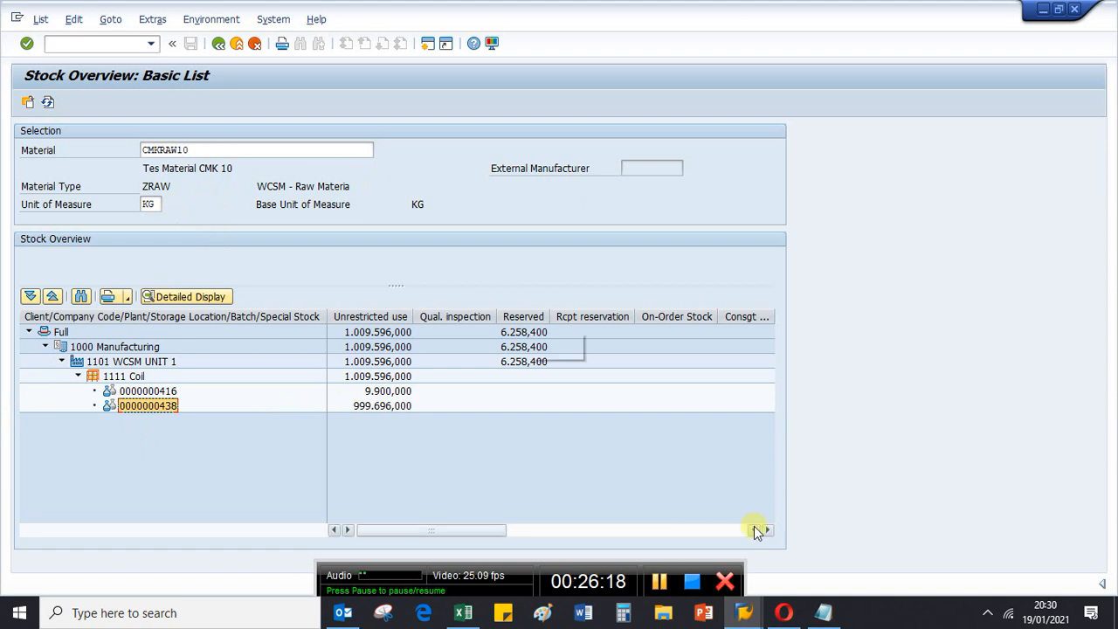
pyautogui.moveTo(746, 612)
pyautogui.click(749, 537)
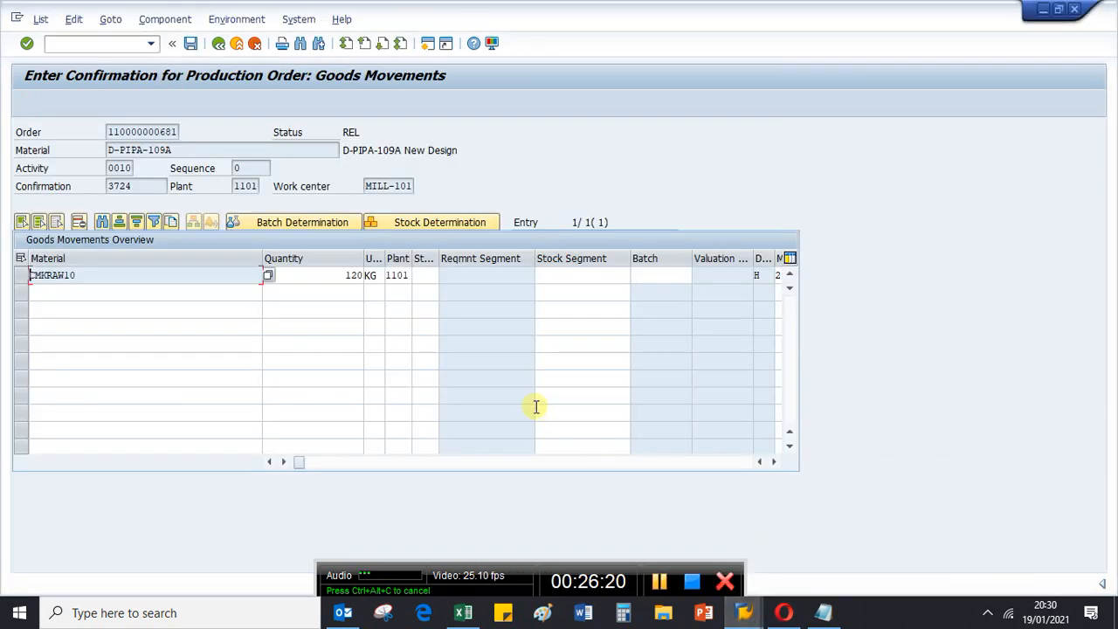
pyautogui.click(642, 275)
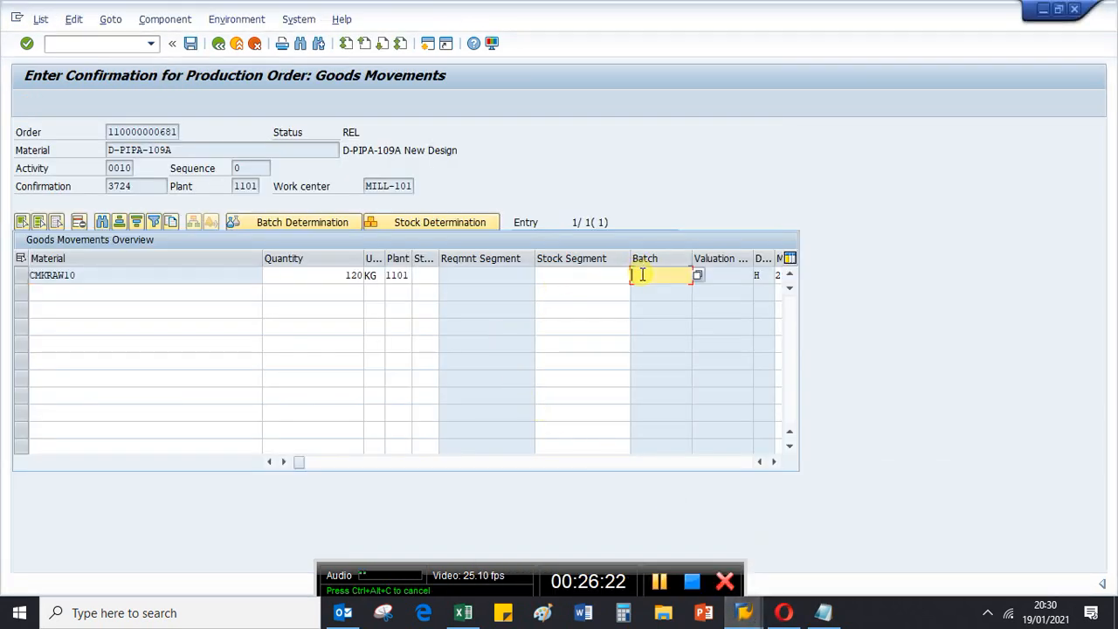
pyautogui.hotkey('ctrl', 'v')
pyautogui.click(428, 276)
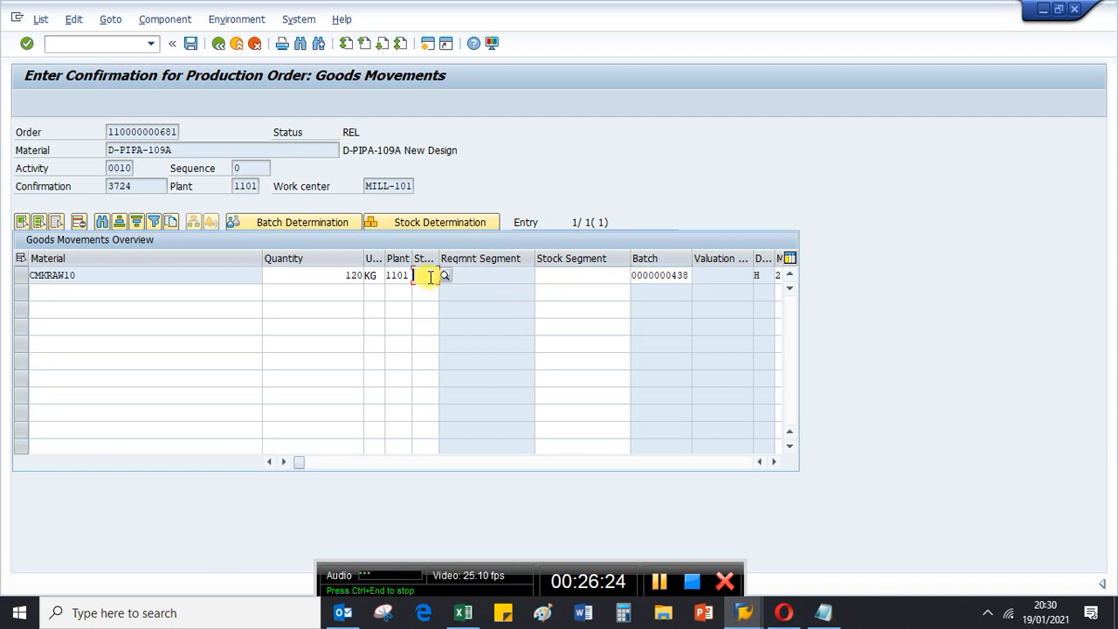
pyautogui.press('F4')
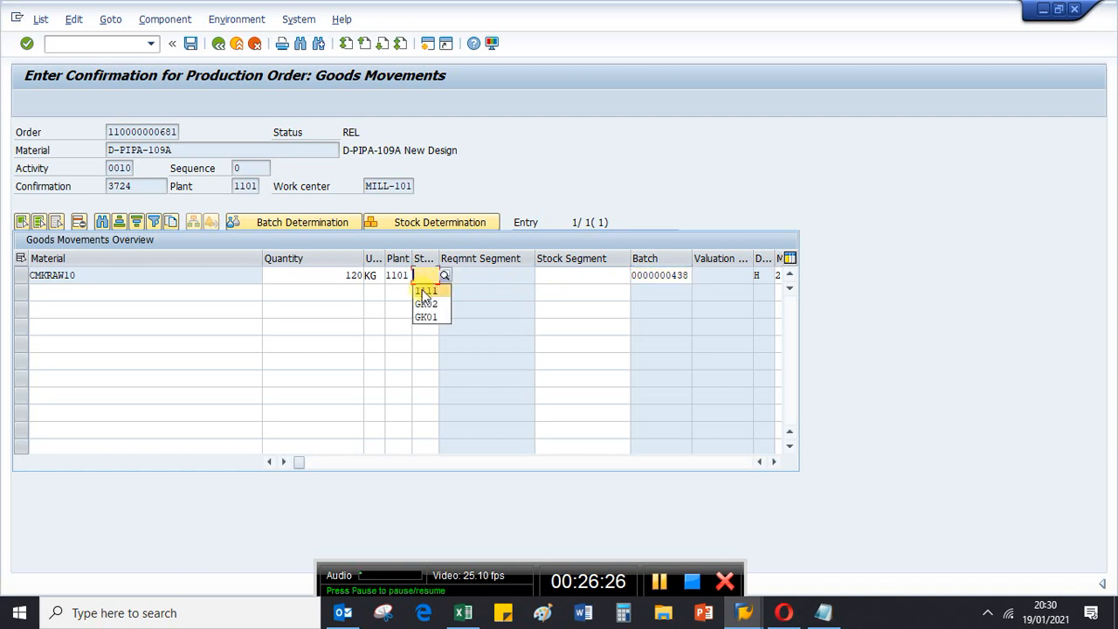
pyautogui.click(425, 292)
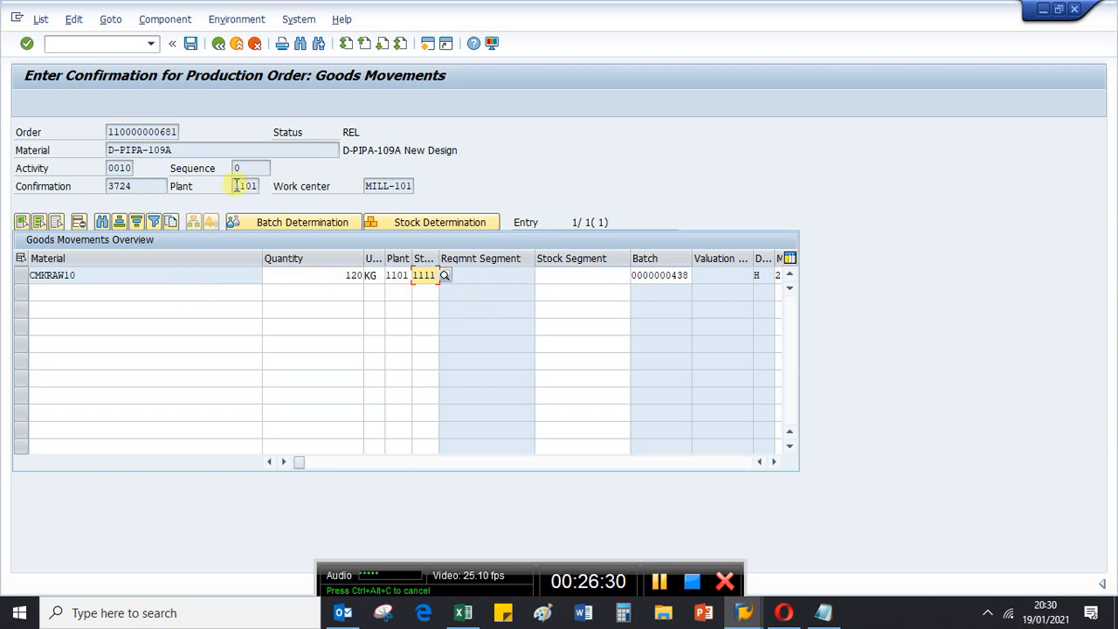
# Save the production order confirmation with its goods movement and leave the pricing elements screen.
pyautogui.click(191, 45)
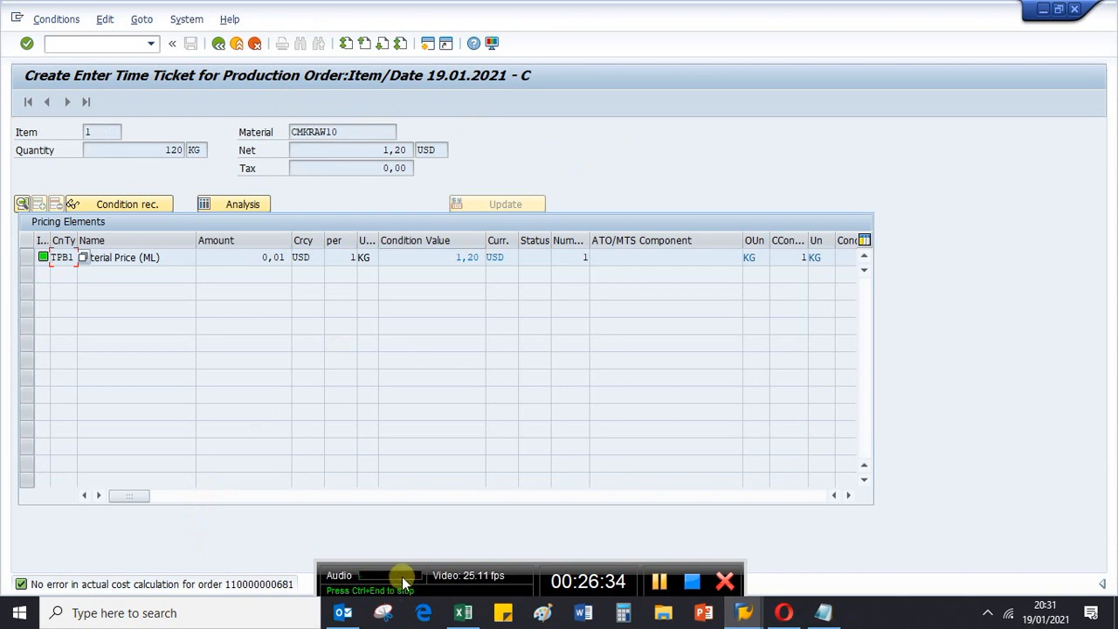
pyautogui.moveTo(410, 568); pyautogui.dragTo(515, 560)
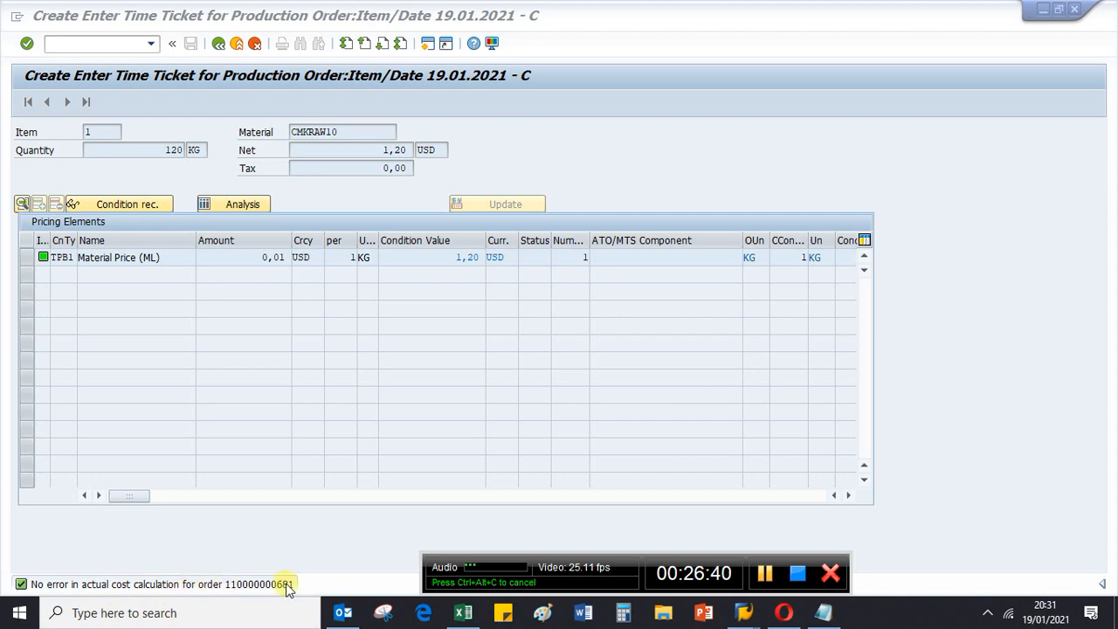
pyautogui.click(219, 45)
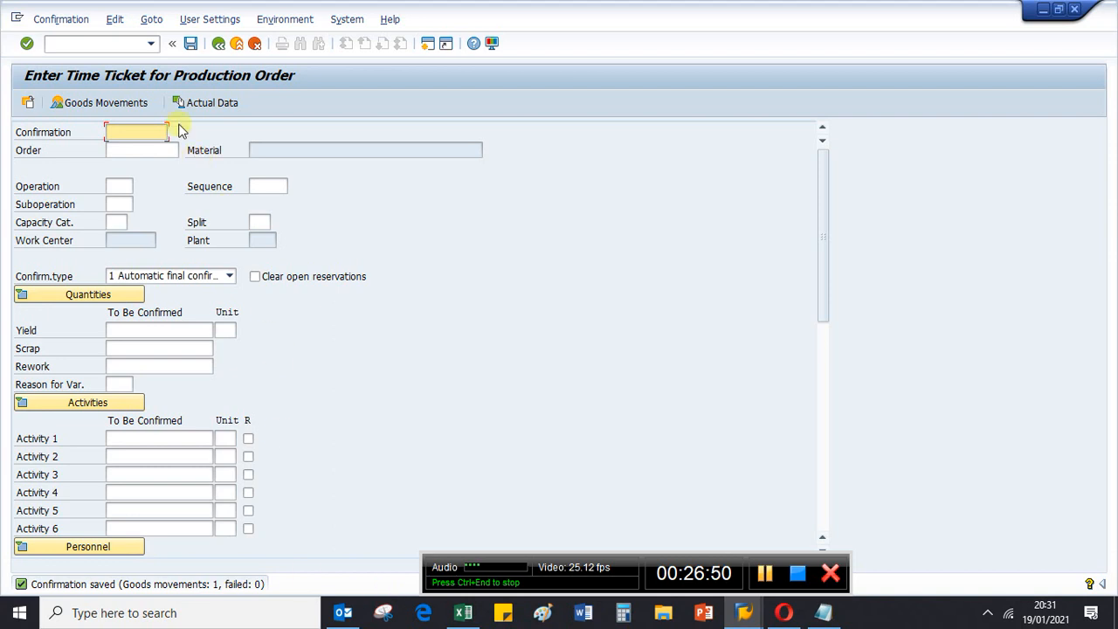
# Open the same production order in change mode with transaction CO02.
pyautogui.click(70, 46)
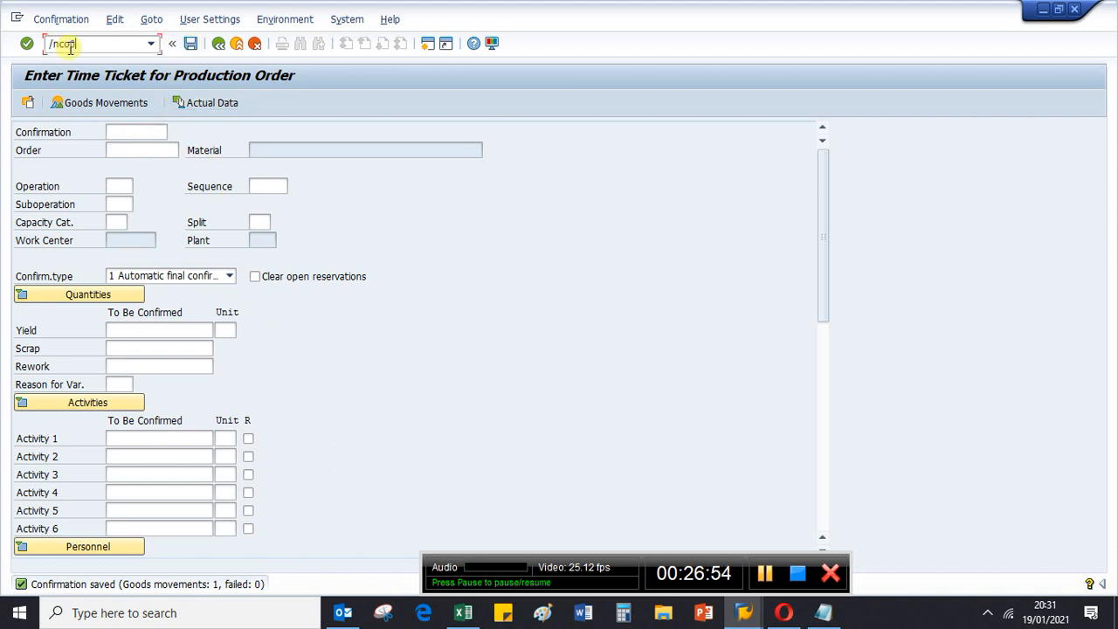
pyautogui.write('/nco2')
pyautogui.press('Return')
pyautogui.press('Return')
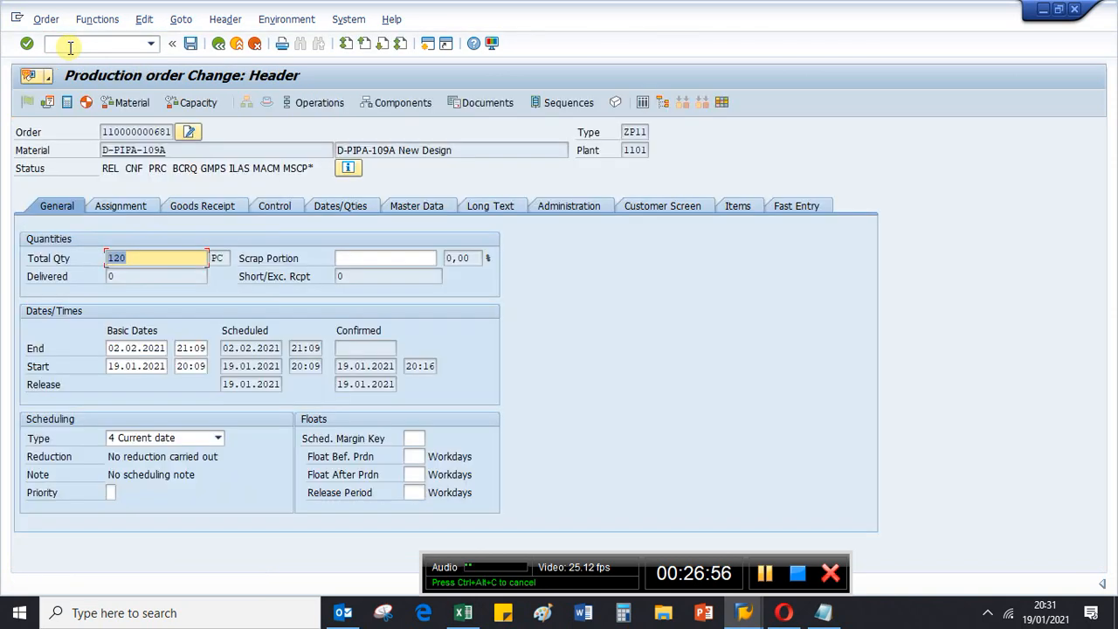
# Examine the production order's system status details and its component overview, returning to the order header.
pyautogui.click(128, 169)
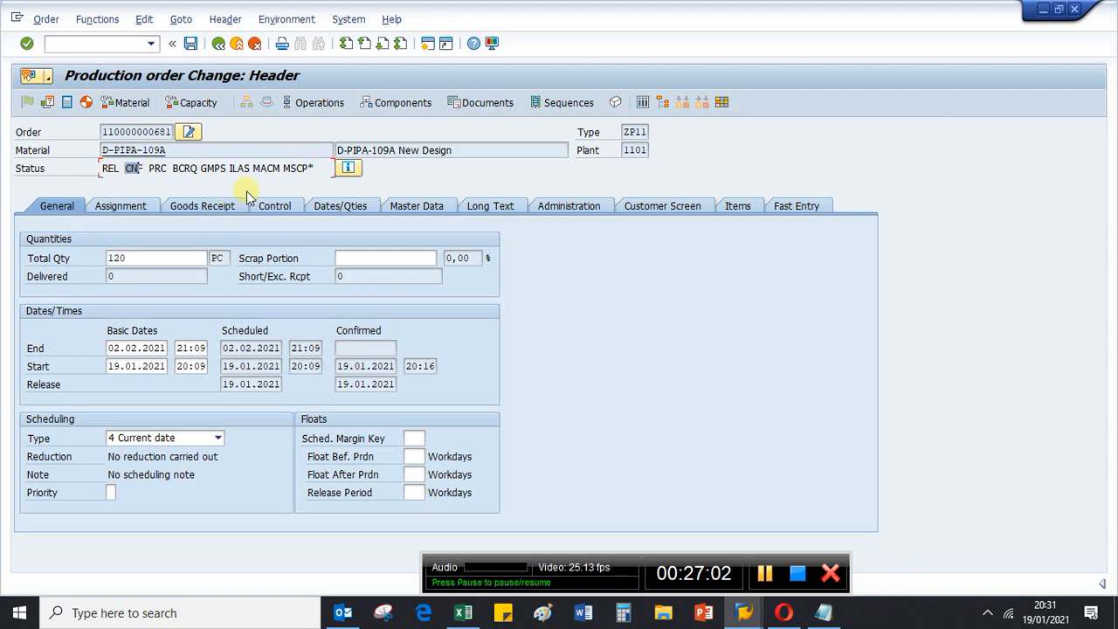
pyautogui.click(348, 169)
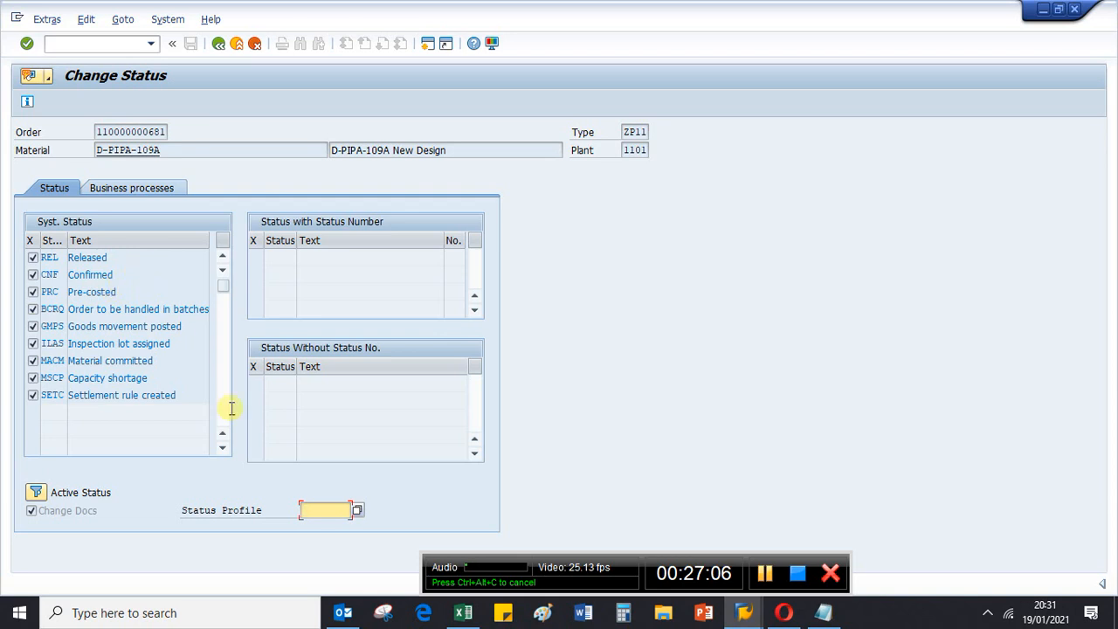
pyautogui.click(215, 46)
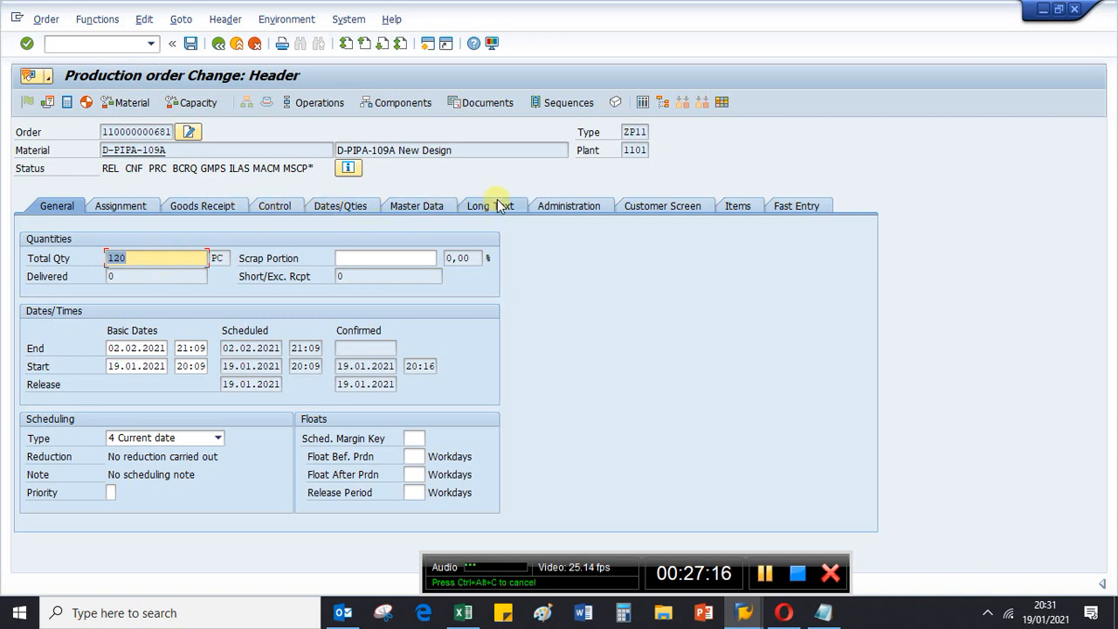
pyautogui.click(401, 103)
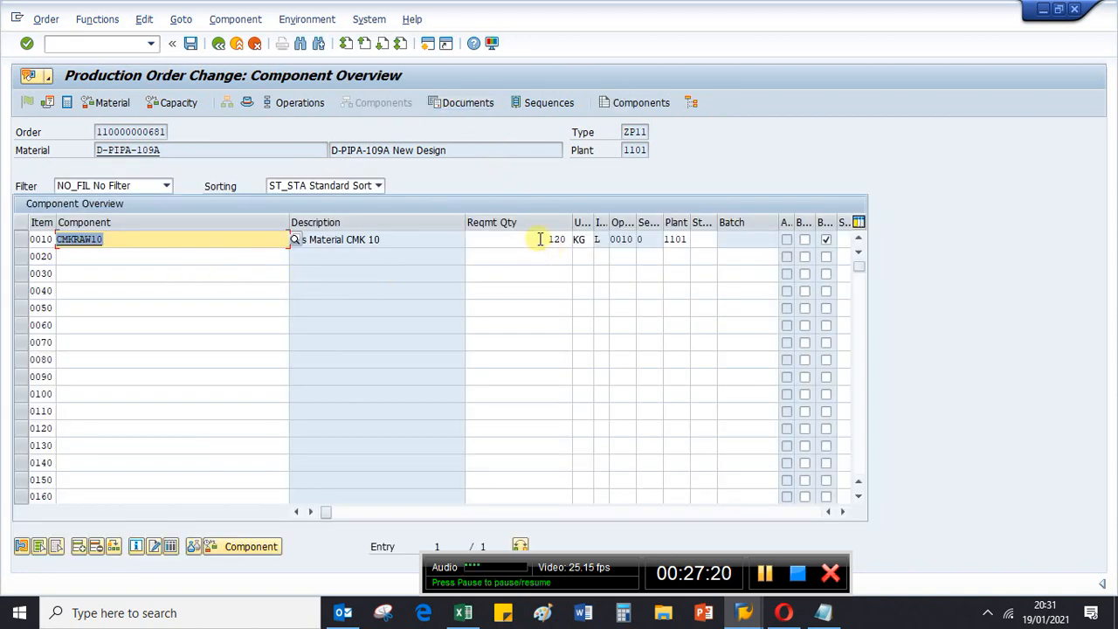
pyautogui.click(550, 239)
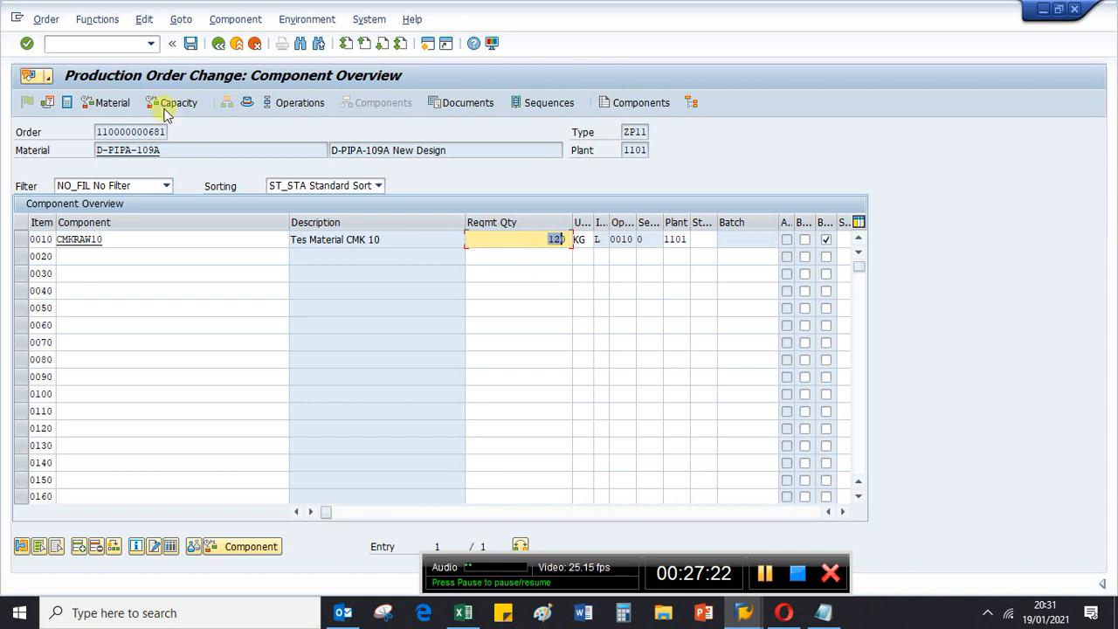
pyautogui.click(219, 44)
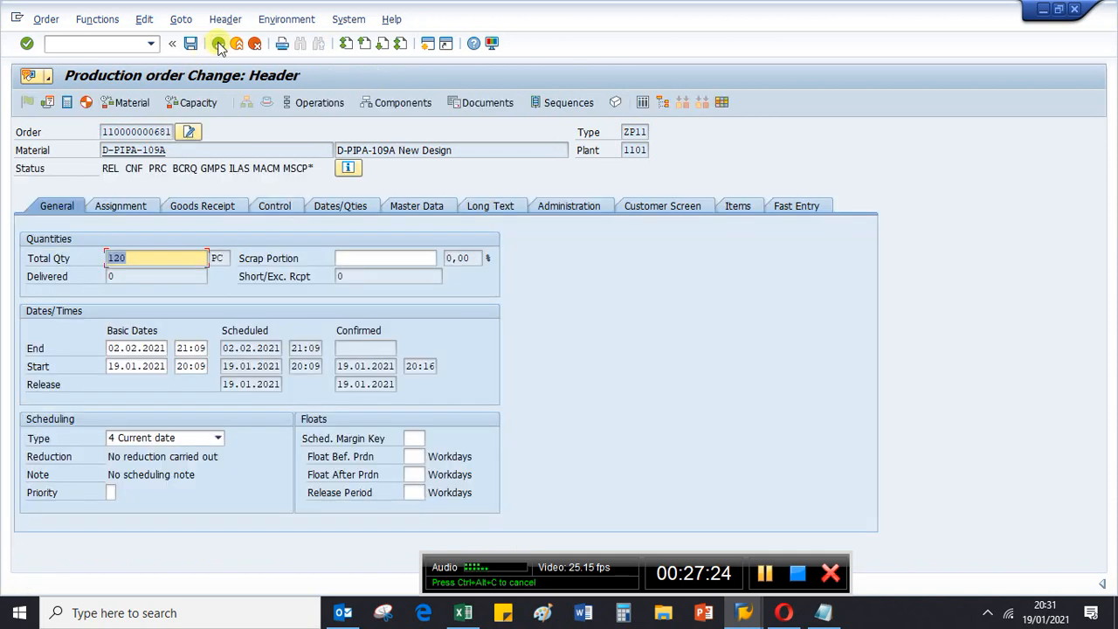
# Display the production order's documented goods movements with the full set of list functions.
pyautogui.click(180, 19)
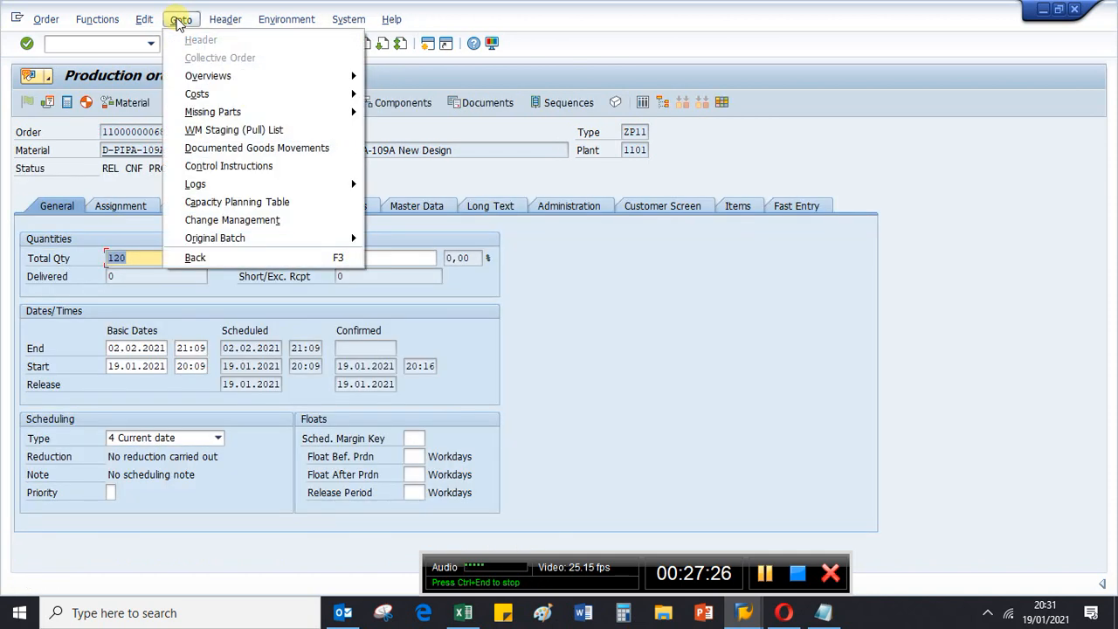
pyautogui.click(214, 148)
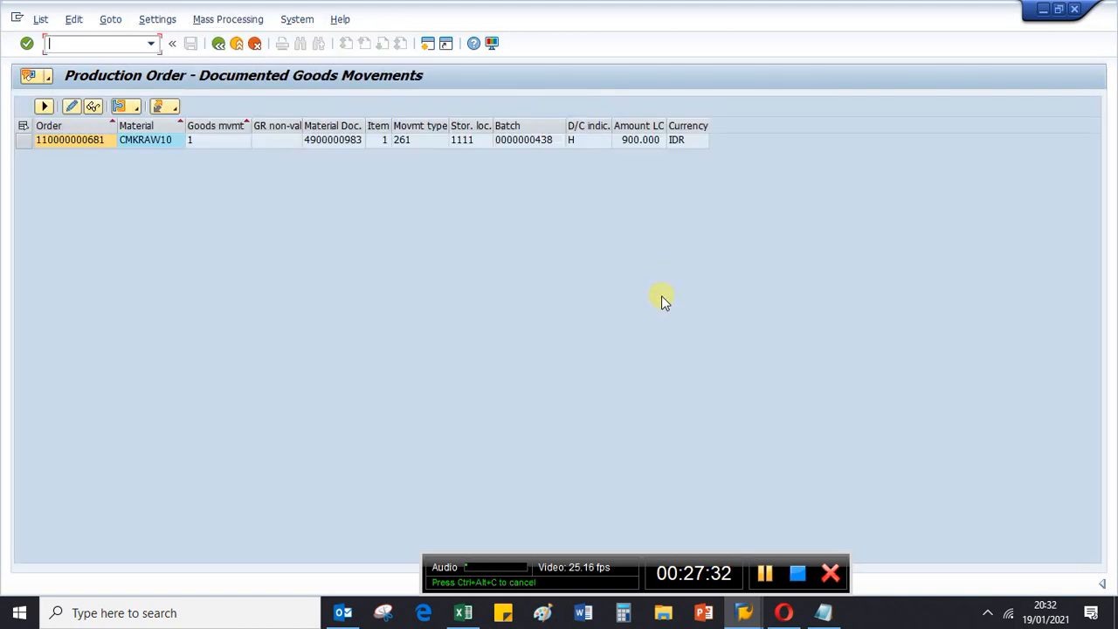
pyautogui.click(218, 44)
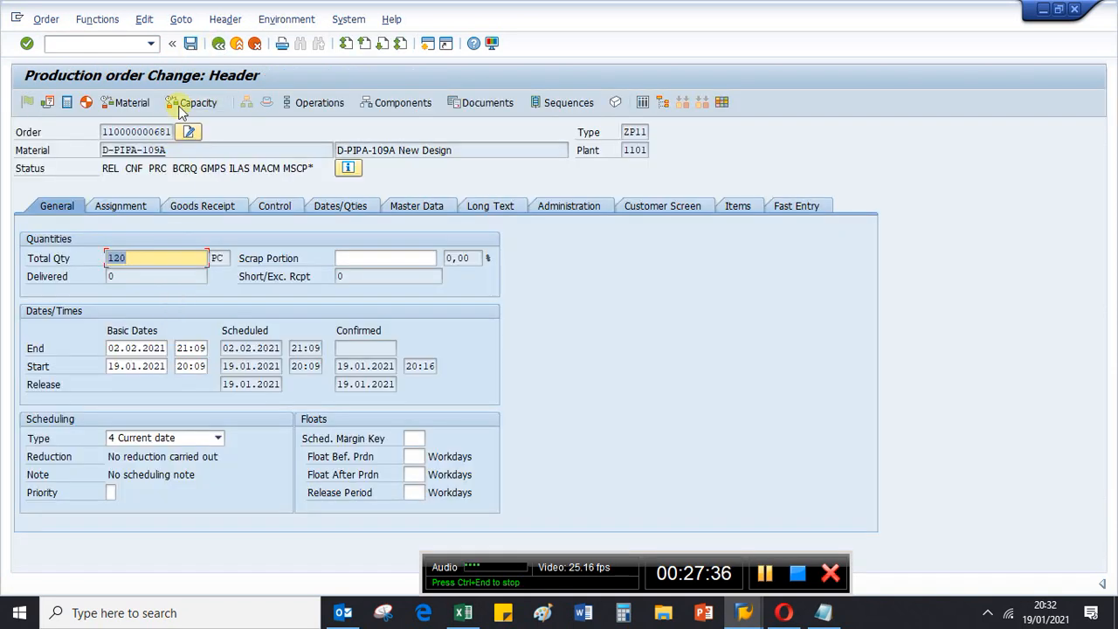
pyautogui.click(181, 20)
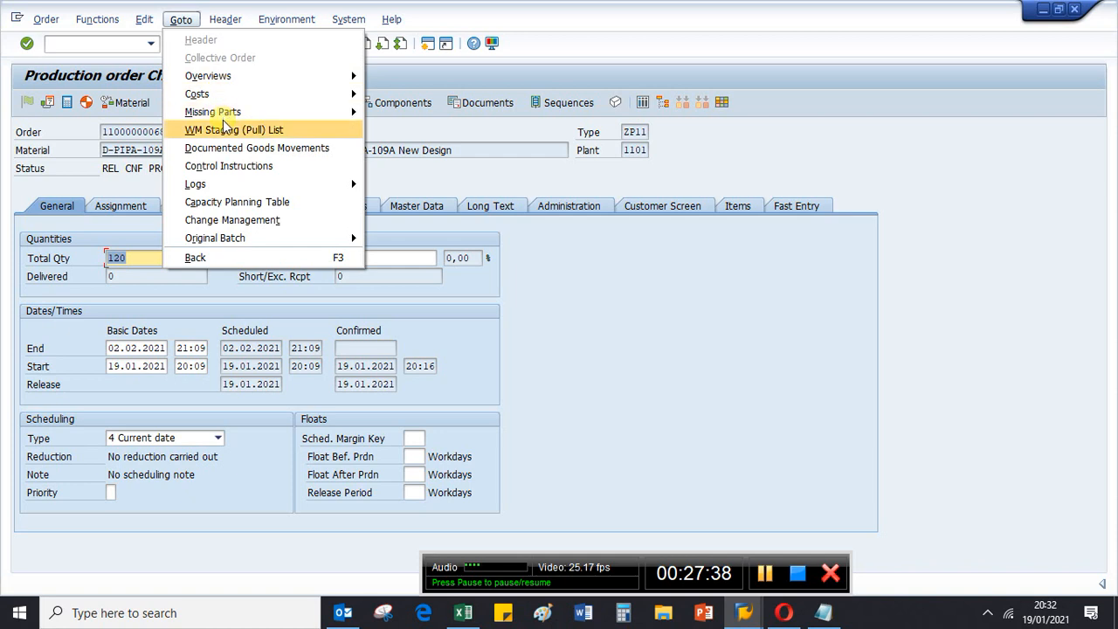
pyautogui.click(218, 148)
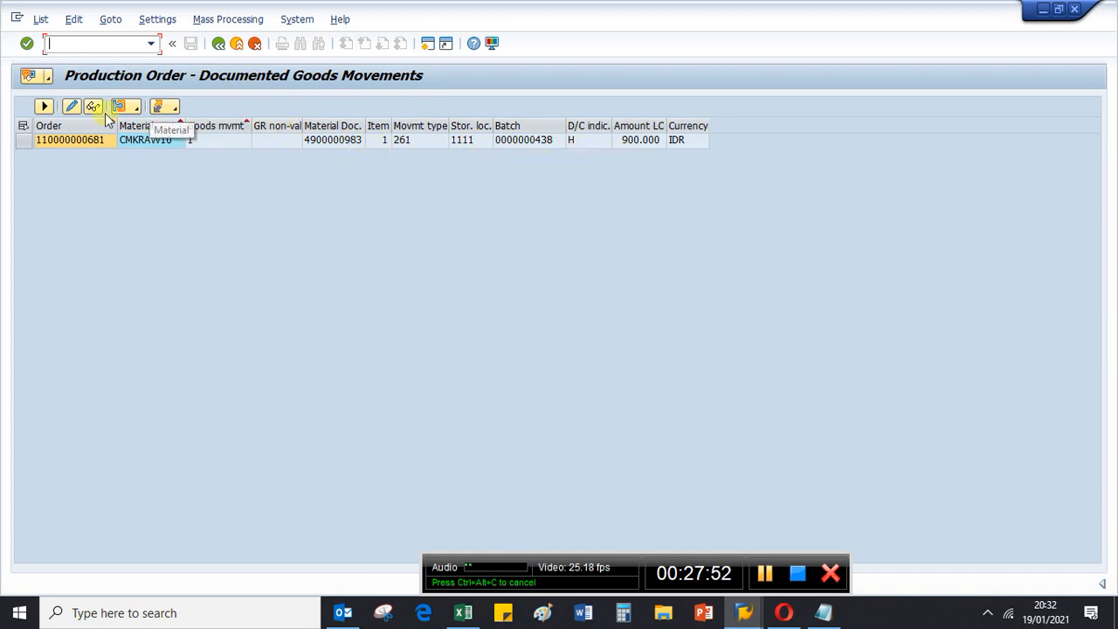
pyautogui.click(41, 106)
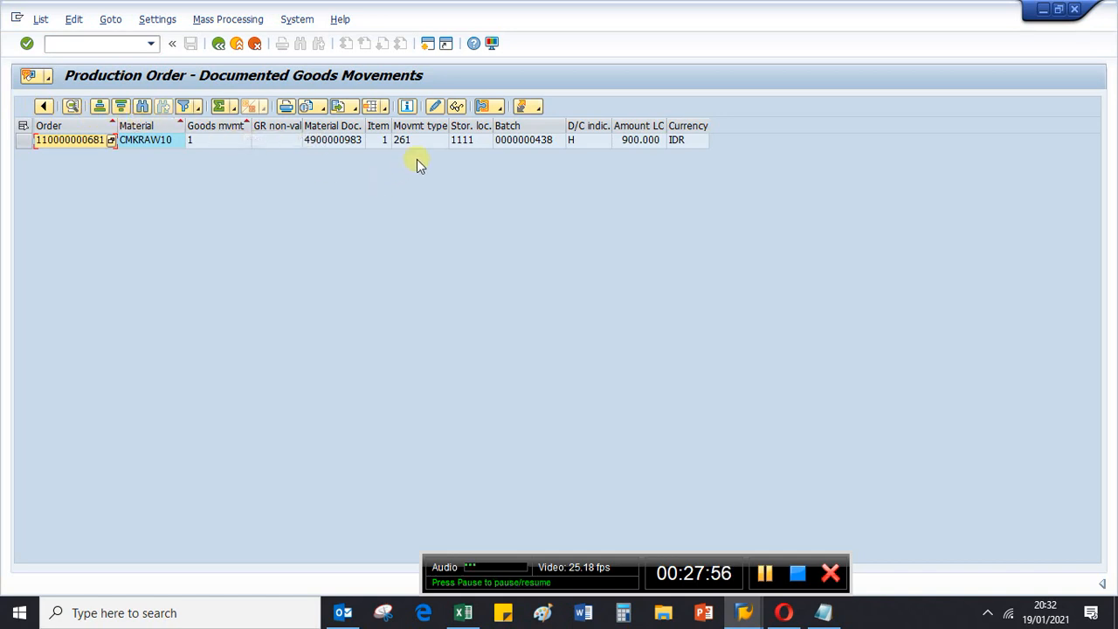
pyautogui.click(383, 108)
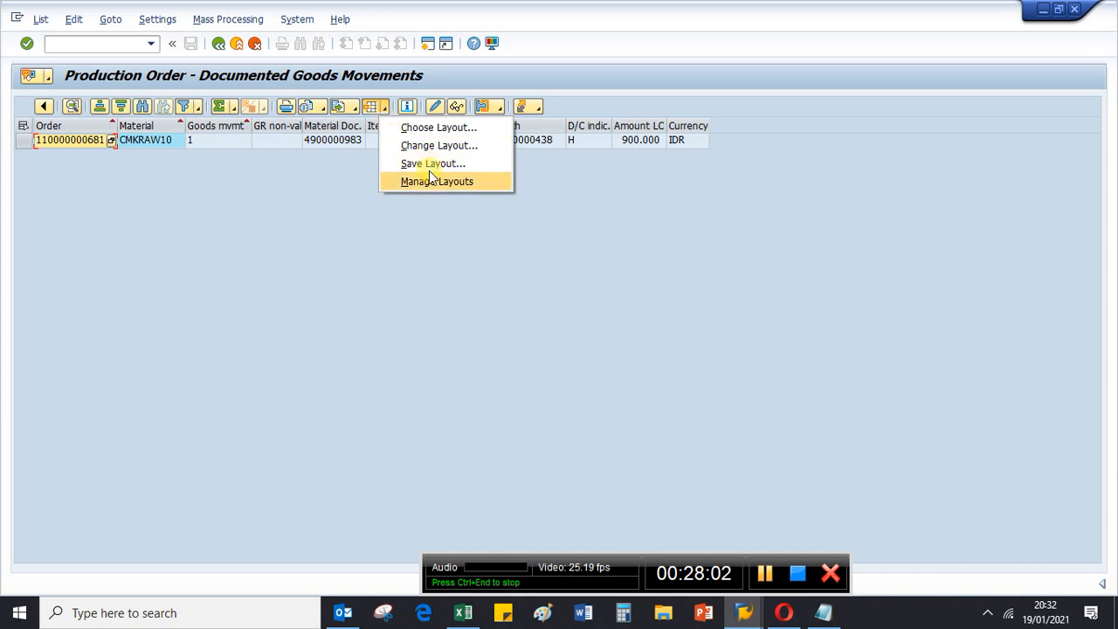
pyautogui.click(428, 182)
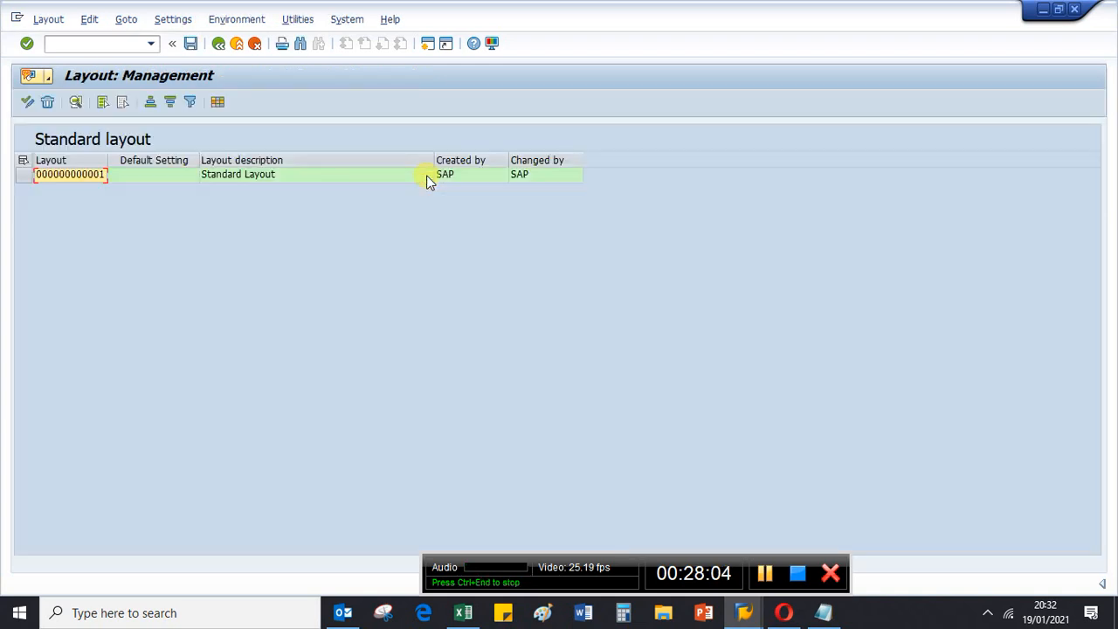
pyautogui.click(218, 43)
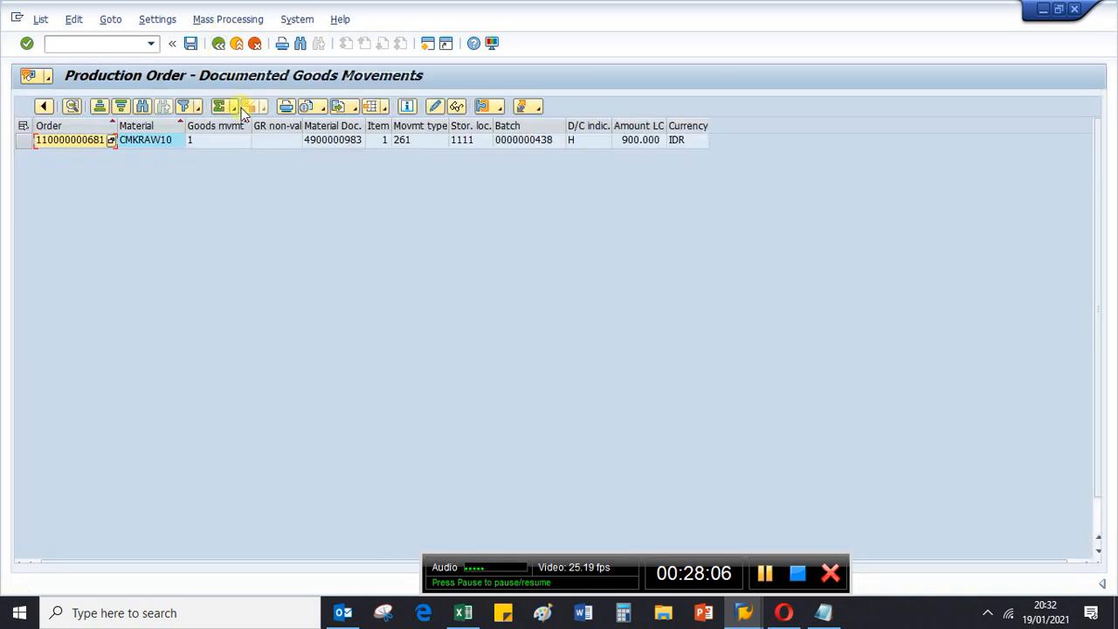
# Add every column of the available column set to the displayed columns of the goods movements list layout and apply it.
pyautogui.click(385, 110)
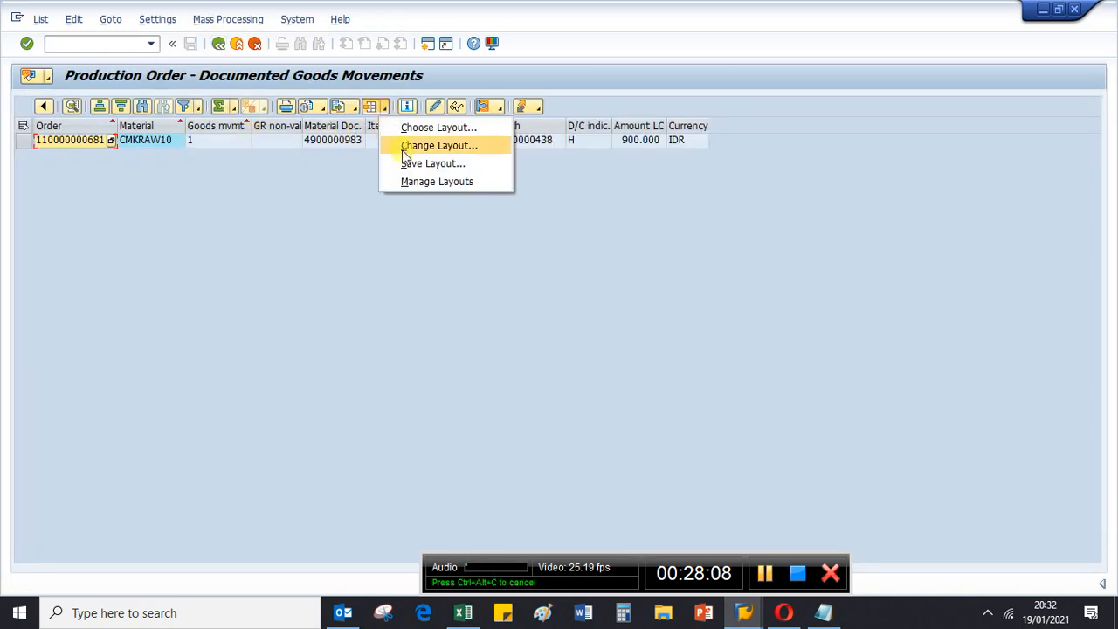
pyautogui.click(404, 148)
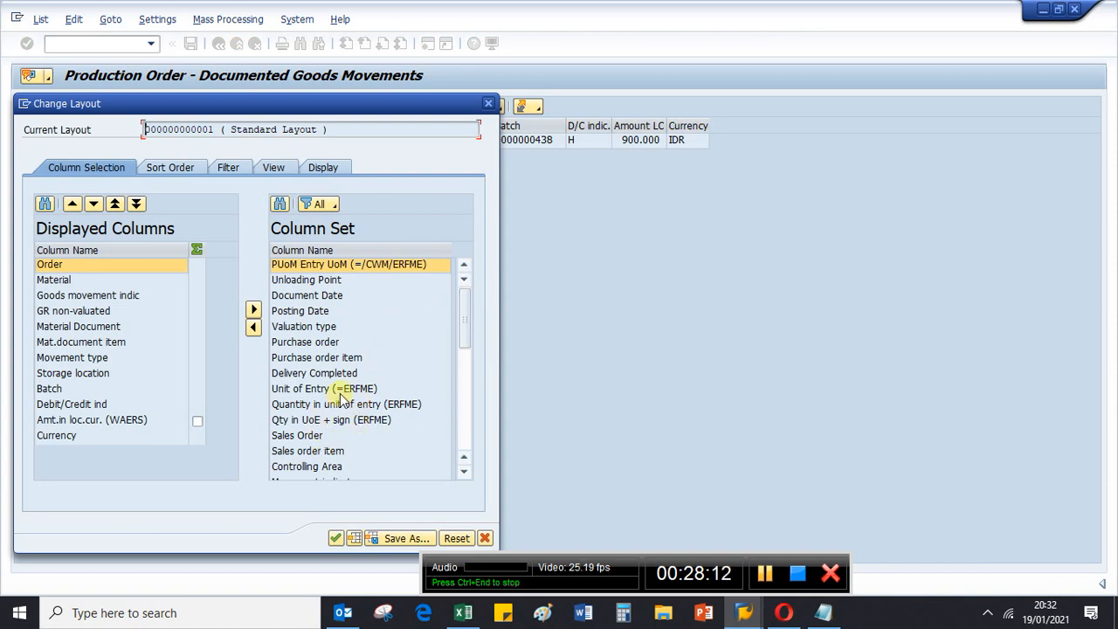
pyautogui.scroll(-1, 344, 399)
pyautogui.scroll(-2, 343, 399)
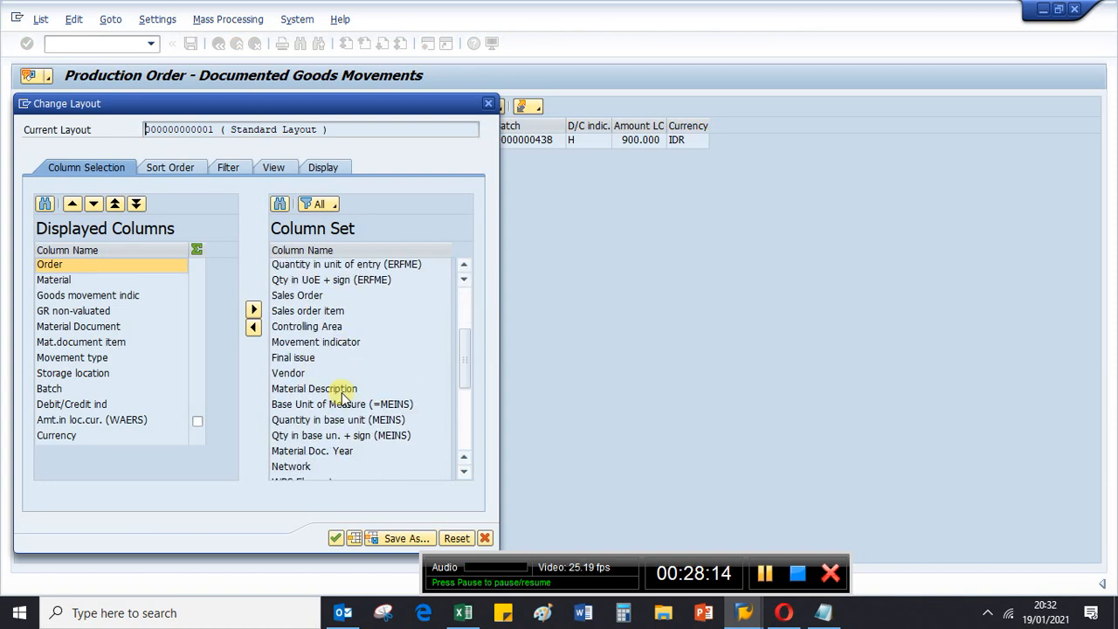
pyautogui.scroll(-3, 343, 399)
pyautogui.scroll(-2, 343, 393)
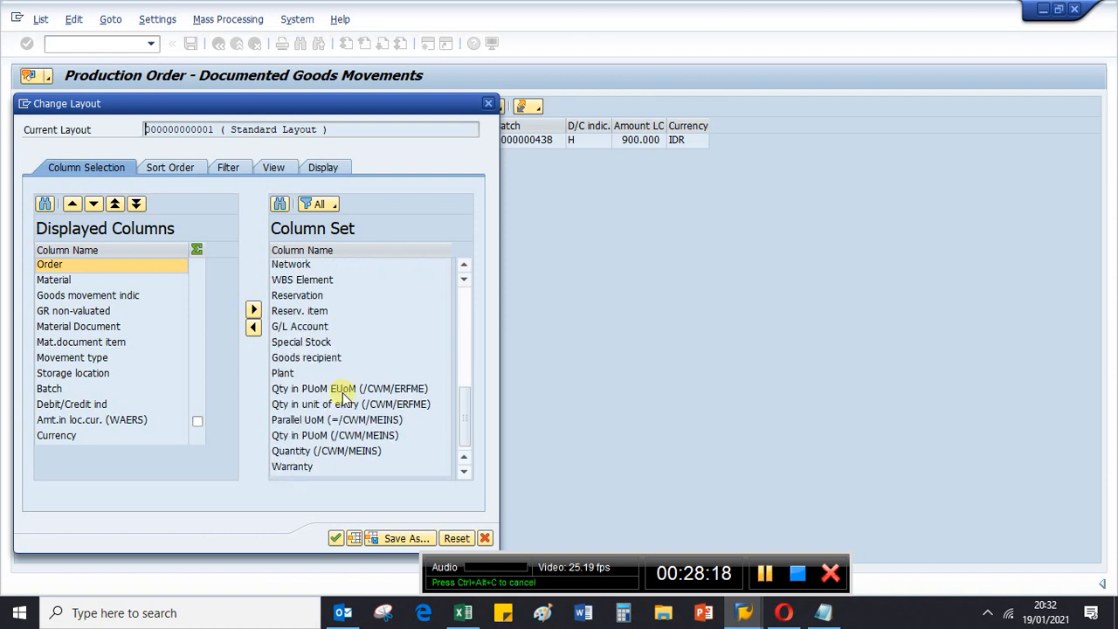
pyautogui.scroll(8, 343, 397)
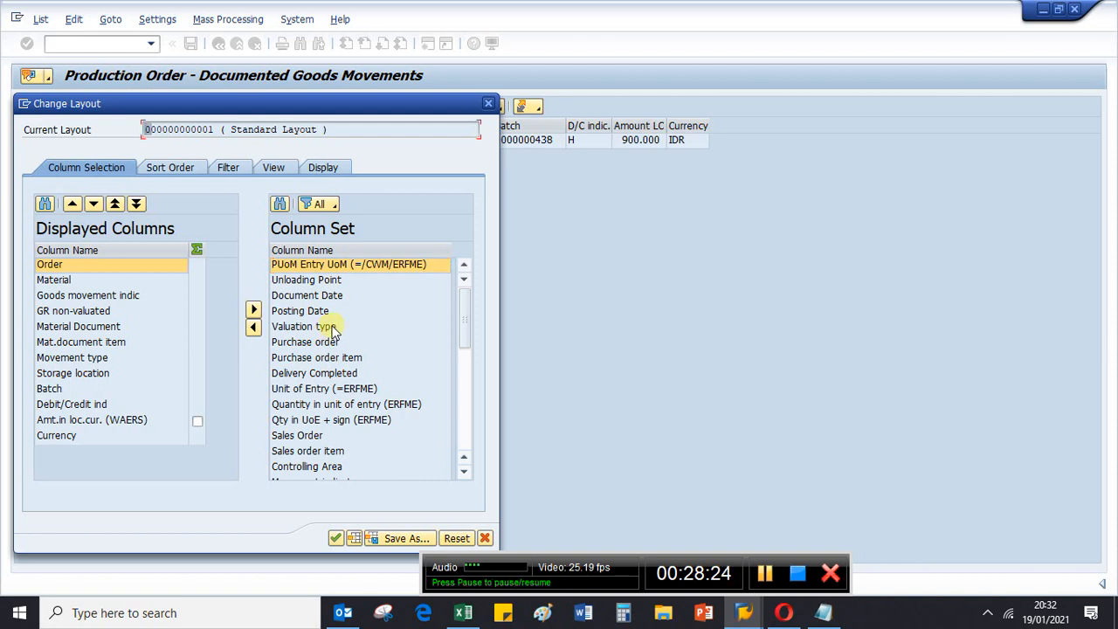
pyautogui.click(354, 296)
pyautogui.click(323, 265)
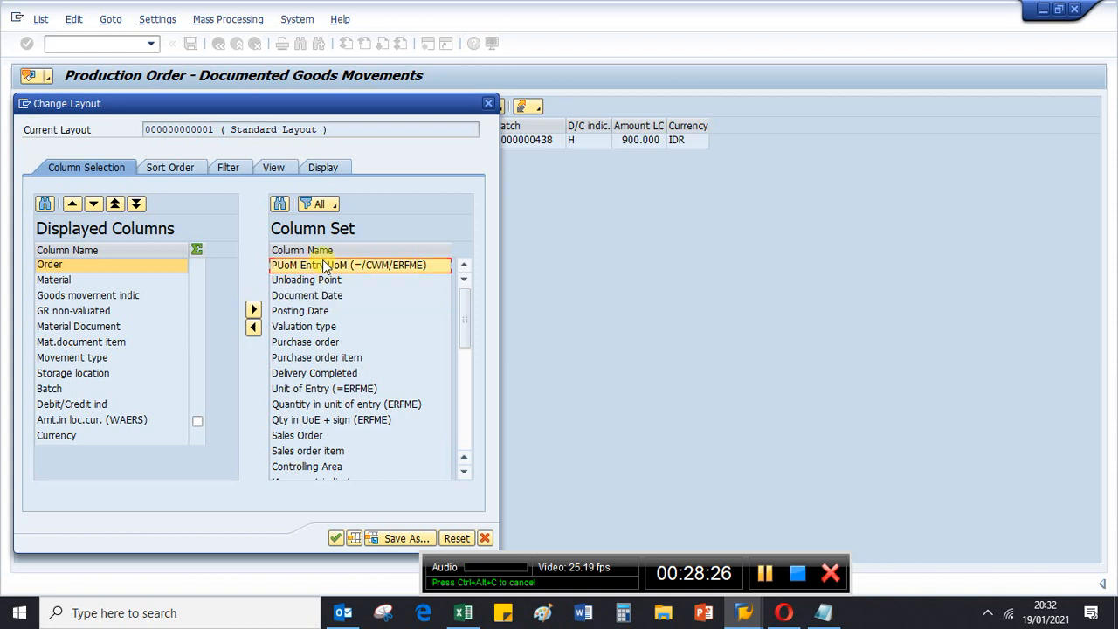
pyautogui.hotkey('shift', 'Down')
pyautogui.hotkey('shift', 'Down')
pyautogui.hotkey('shift', 'Down')
pyautogui.hotkey('shift', 'Down')
pyautogui.hotkey('shift', 'Down')
pyautogui.hotkey('shift', 'Down')
pyautogui.hotkey('shift', 'Down')
pyautogui.hotkey('shift', 'Down')
pyautogui.hotkey('shift', 'Down')
pyautogui.hotkey('shift', 'Down')
pyautogui.hotkey('shift', 'Down')
pyautogui.hotkey('shift', 'Down')
pyautogui.hotkey('shift', 'Down')
pyautogui.hotkey('shift', 'Down')
pyautogui.hotkey('shift', 'Down')
pyautogui.hotkey('shift', 'Down')
pyautogui.hotkey('shift', 'Down')
pyautogui.hotkey('shift', 'Down')
pyautogui.hotkey('shift', 'Down')
pyautogui.hotkey('shift', 'Down')
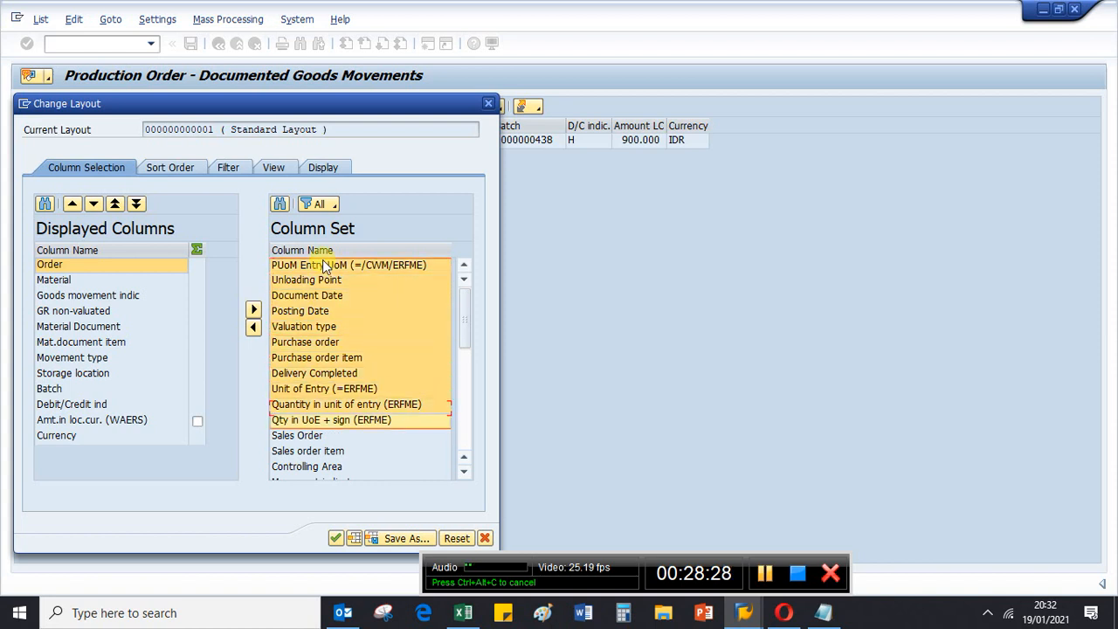
pyautogui.hotkey('shift', 'Down')
pyautogui.hotkey('shift', 'Down')
pyautogui.hotkey('shift', 'Down')
pyautogui.hotkey('shift', 'Down')
pyautogui.hotkey('shift', 'Down')
pyautogui.hotkey('shift', 'Down')
pyautogui.hotkey('shift', 'Down')
pyautogui.hotkey('shift', 'Down')
pyautogui.hotkey('shift', 'Down')
pyautogui.hotkey('shift', 'Down')
pyautogui.hotkey('shift', 'Down')
pyautogui.hotkey('shift', 'Down')
pyautogui.hotkey('shift', 'Down')
pyautogui.hotkey('shift', 'Down')
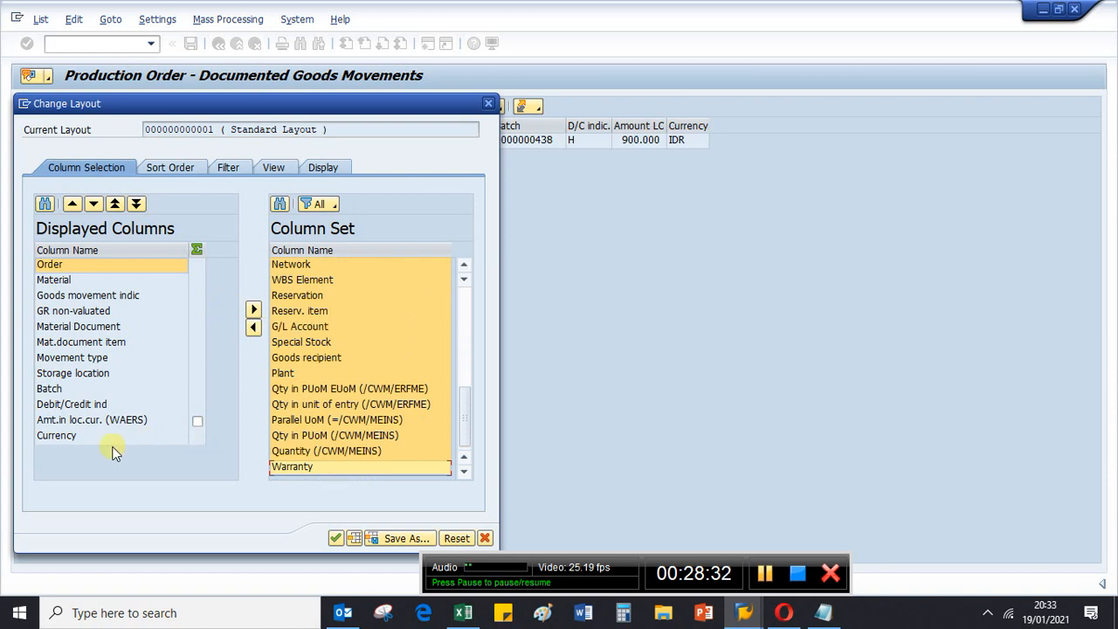
pyautogui.click(154, 446)
pyautogui.click(253, 327)
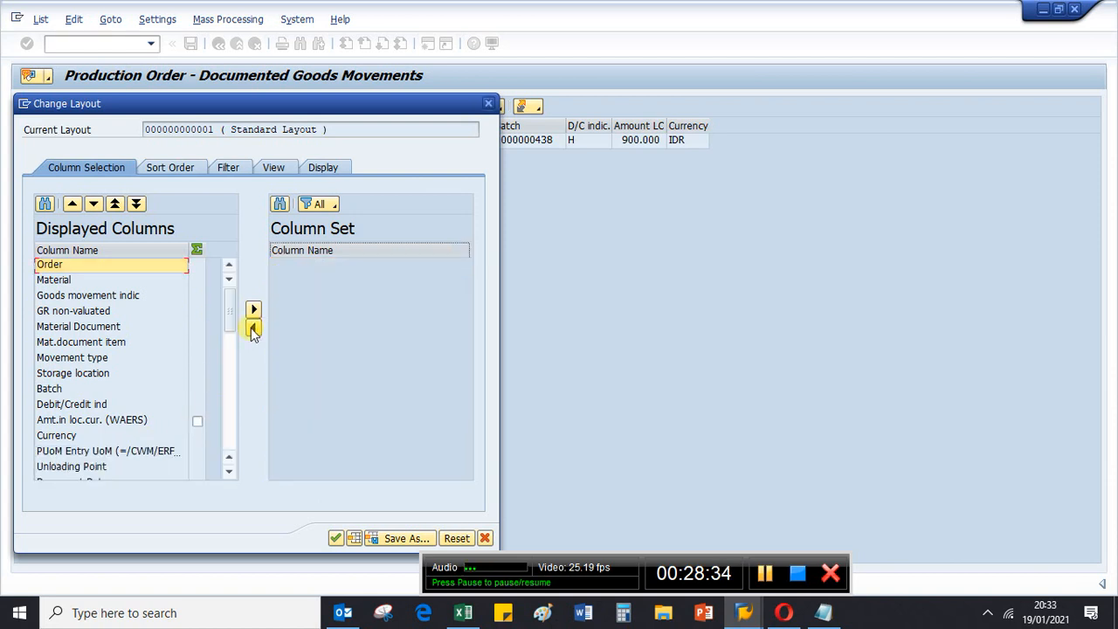
pyautogui.click(336, 538)
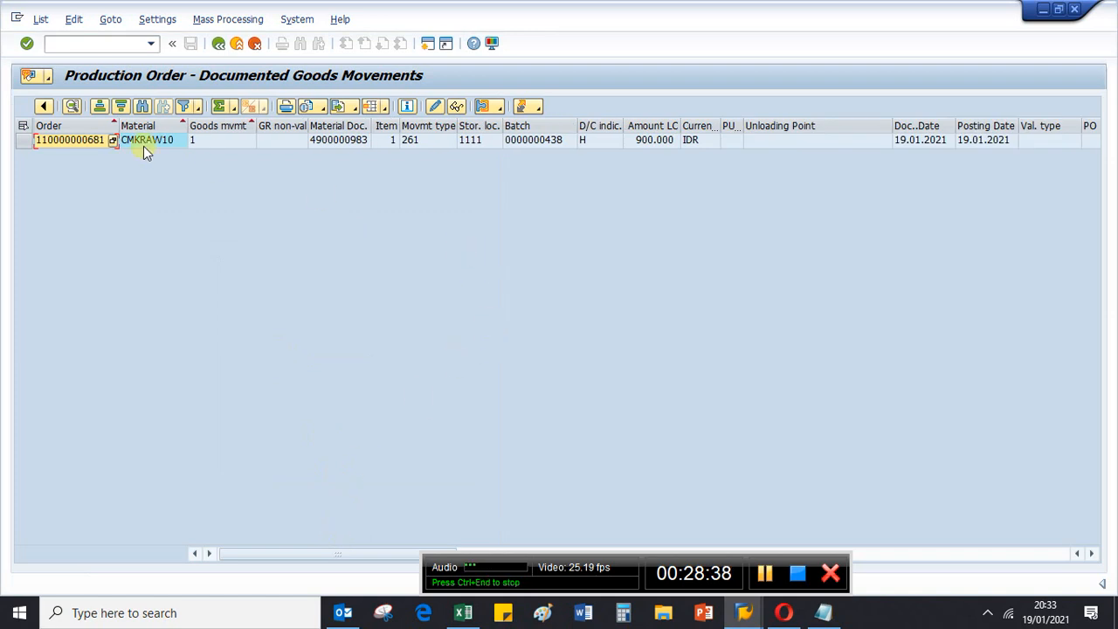
# Examine the goods movement's added date, unit and quantity columns, then return to the production order header.
pyautogui.click(1091, 554)
pyautogui.click(1092, 554)
pyautogui.click(1092, 554)
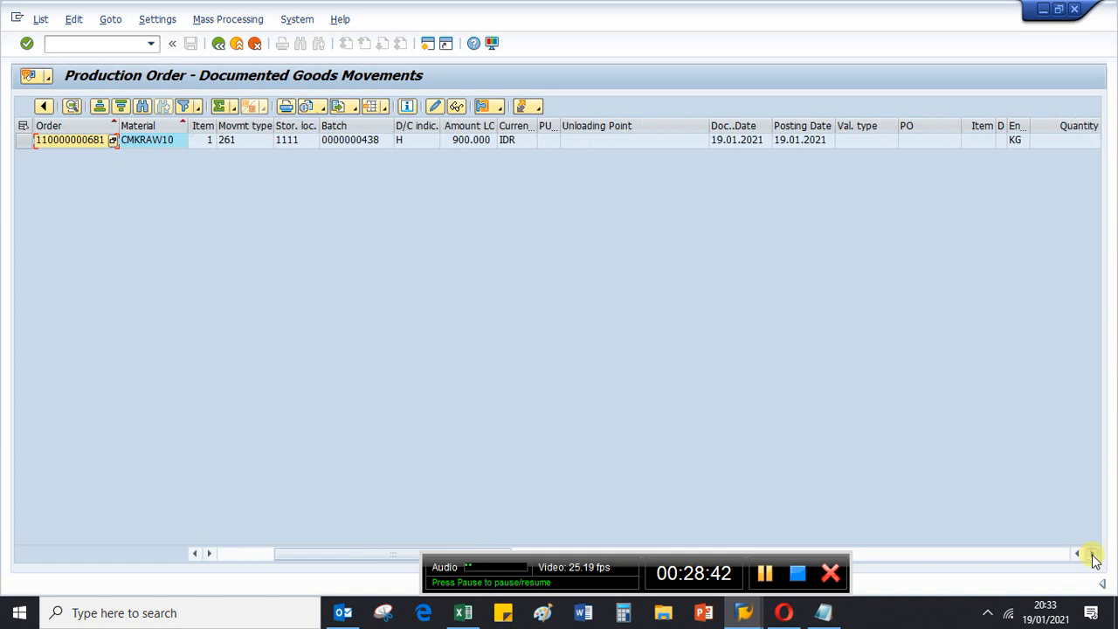
pyautogui.click(1092, 553)
pyautogui.click(1092, 554)
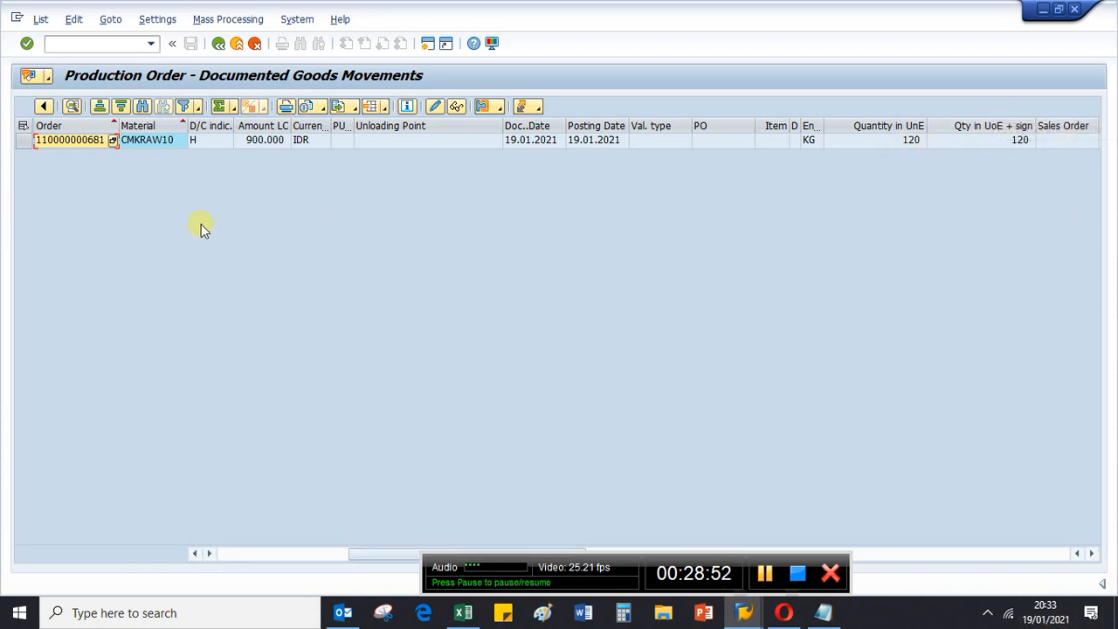
pyautogui.click(217, 47)
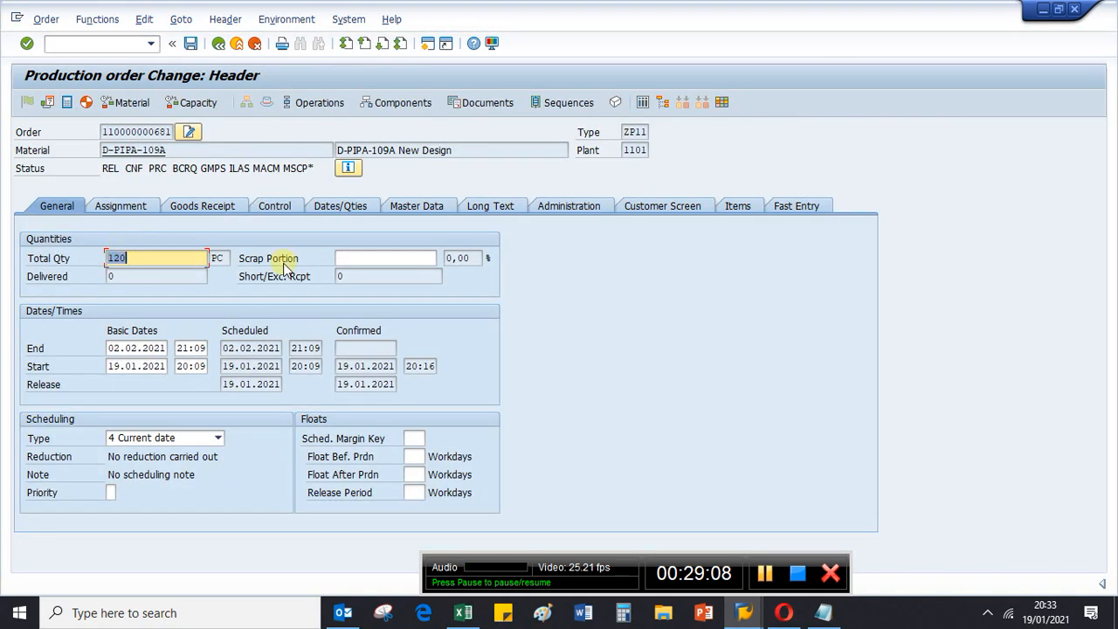
# Examine the order's total quantity, delivered quantity and produced material in the header's general data.
pyautogui.moveTo(144, 260)
pyautogui.mouseDown()
pyautogui.moveTo(98, 260)
pyautogui.moveTo(147, 262)
pyautogui.mouseUp()
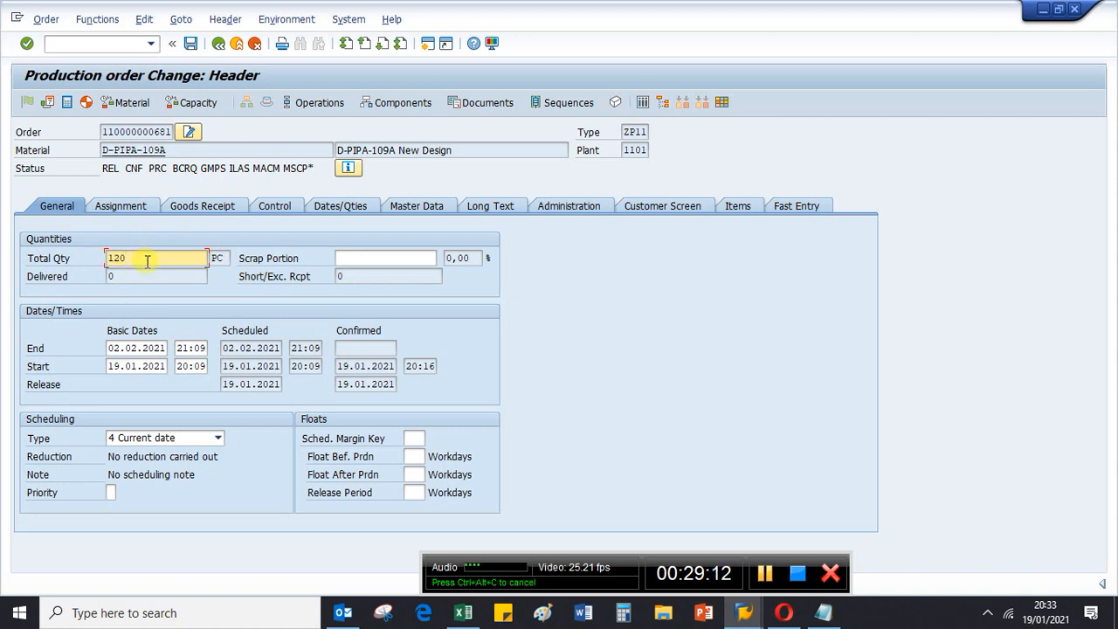
pyautogui.click(137, 276)
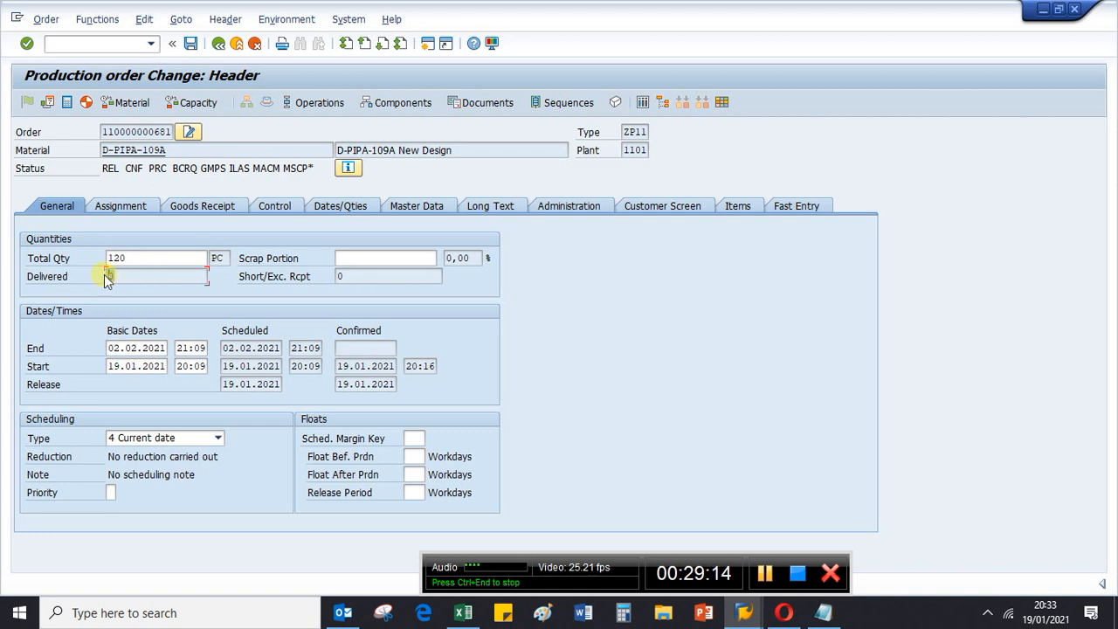
pyautogui.click(150, 258)
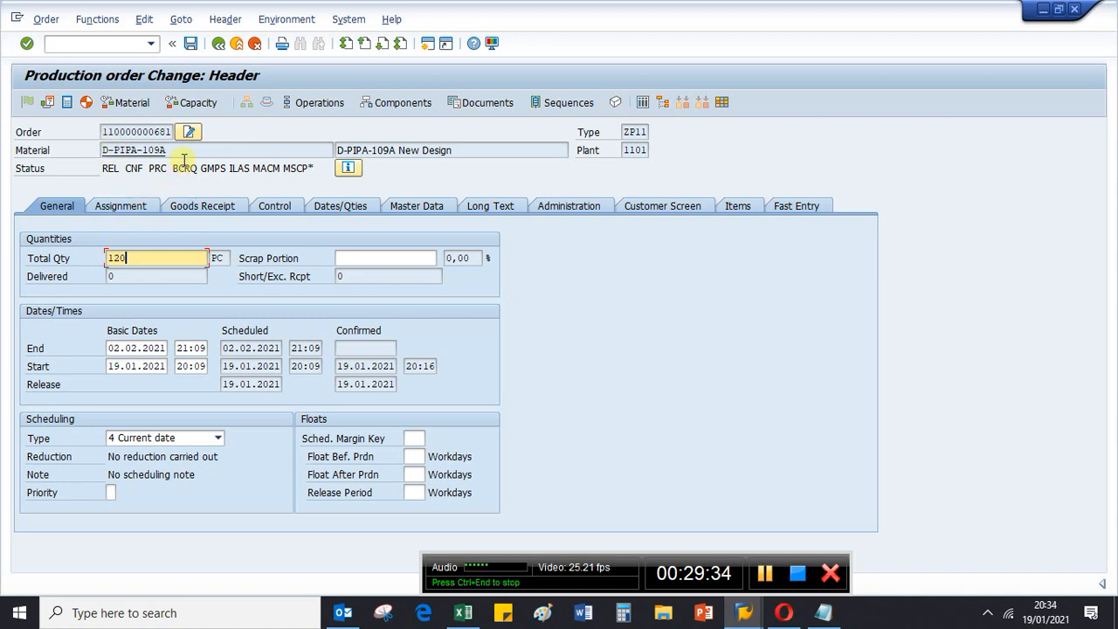
pyautogui.moveTo(168, 150); pyautogui.dragTo(91, 149)
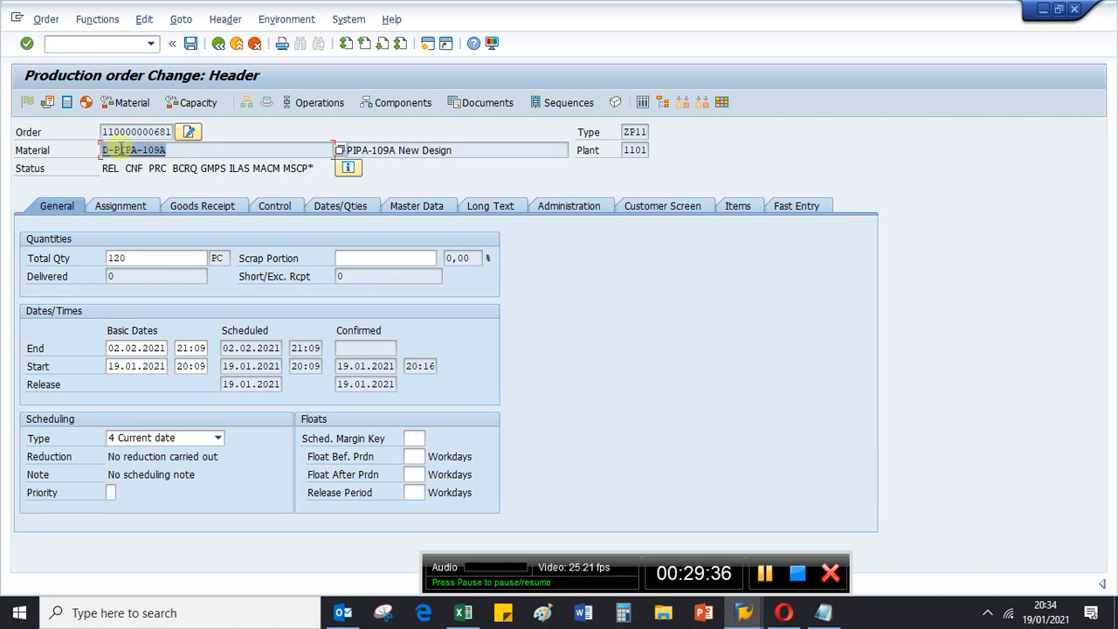
pyautogui.click(192, 153)
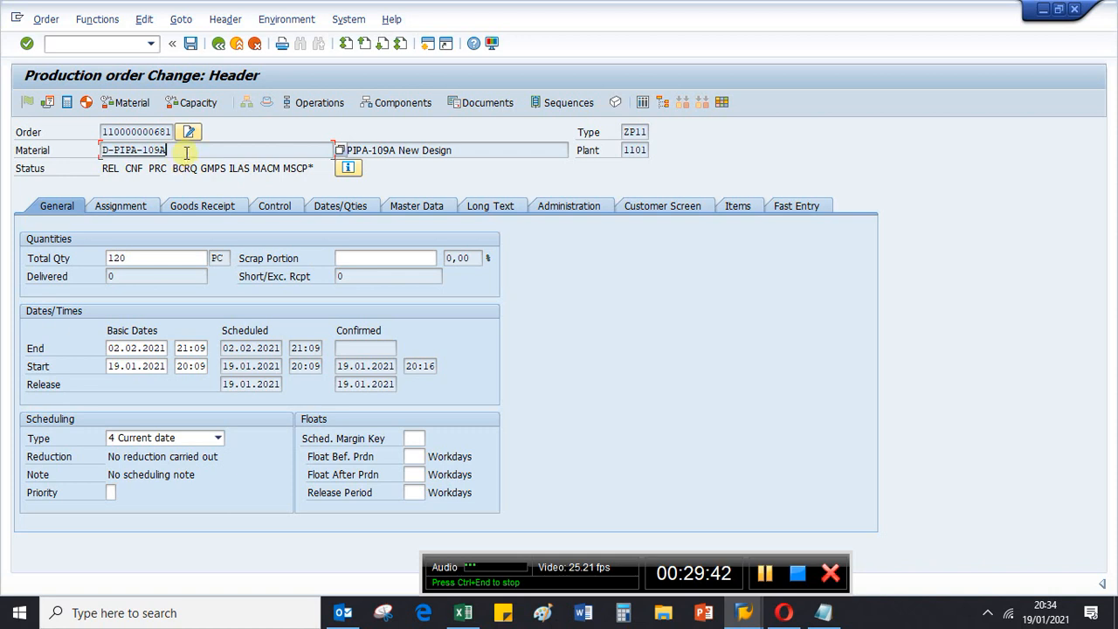
# Examine the order's goods receipt settings and its assignment data, including the inspection lot.
pyautogui.click(144, 206)
pyautogui.click(203, 206)
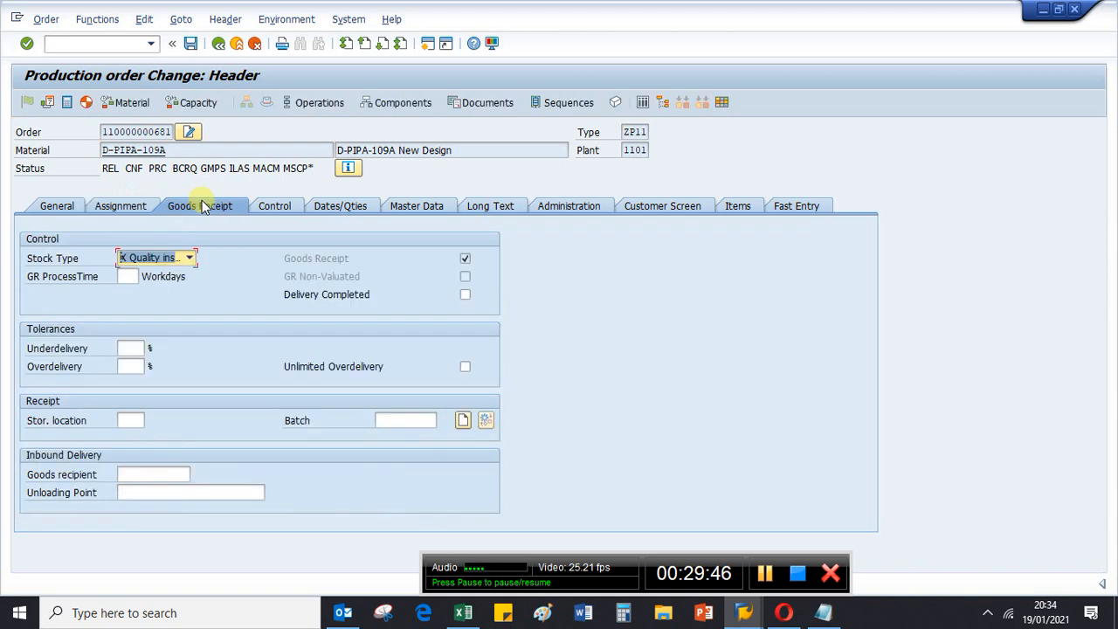
pyautogui.click(121, 209)
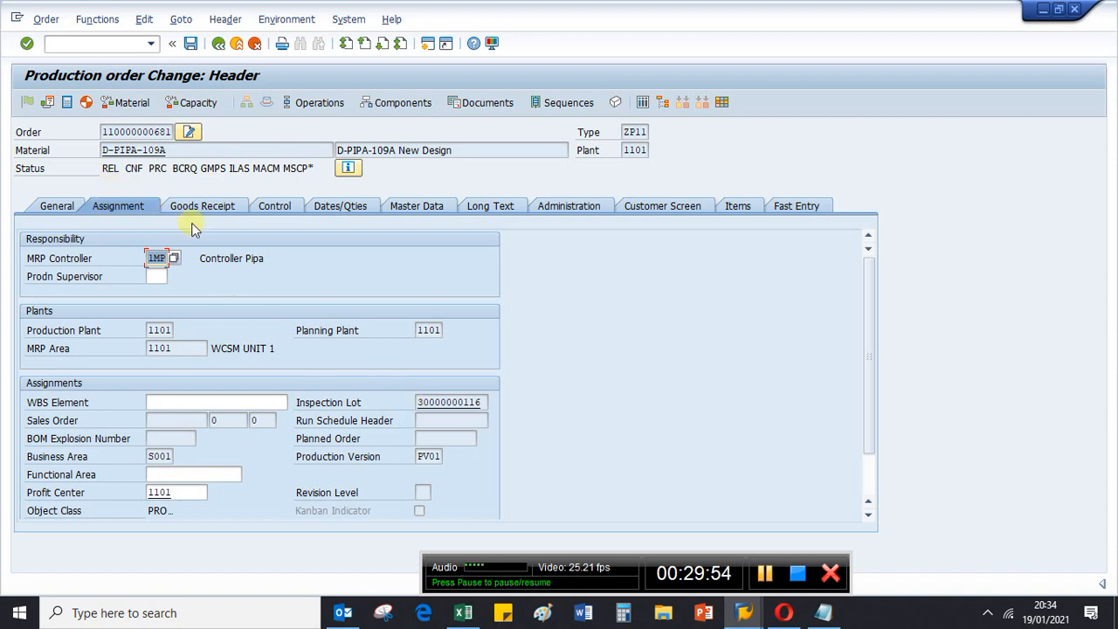
pyautogui.click(419, 403)
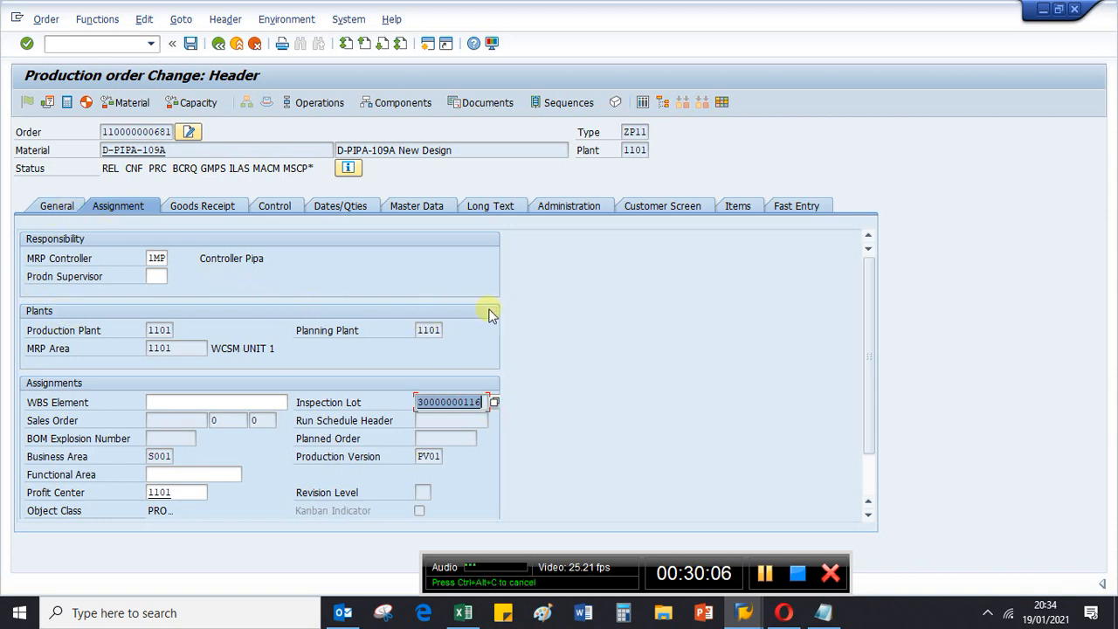
# Copy the material number from the order header and open the stock overview by plant, storage location and batch in a new session.
pyautogui.click(65, 208)
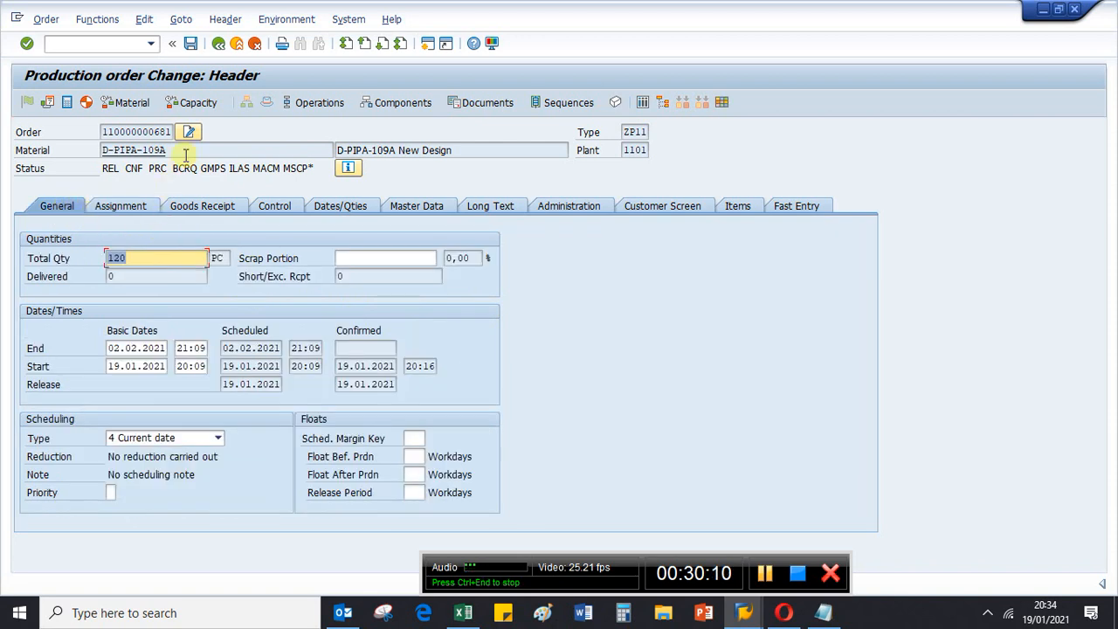
pyautogui.moveTo(177, 151); pyautogui.dragTo(86, 153)
pyautogui.hotkey('ctrl', 'c')
pyautogui.click(112, 148)
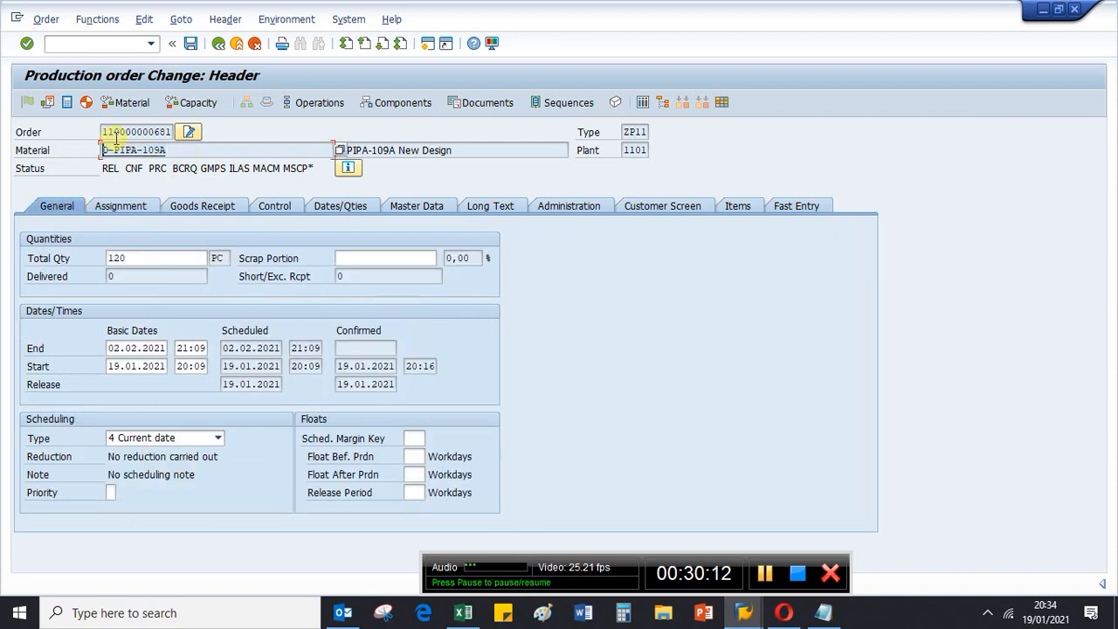
pyautogui.click(105, 45)
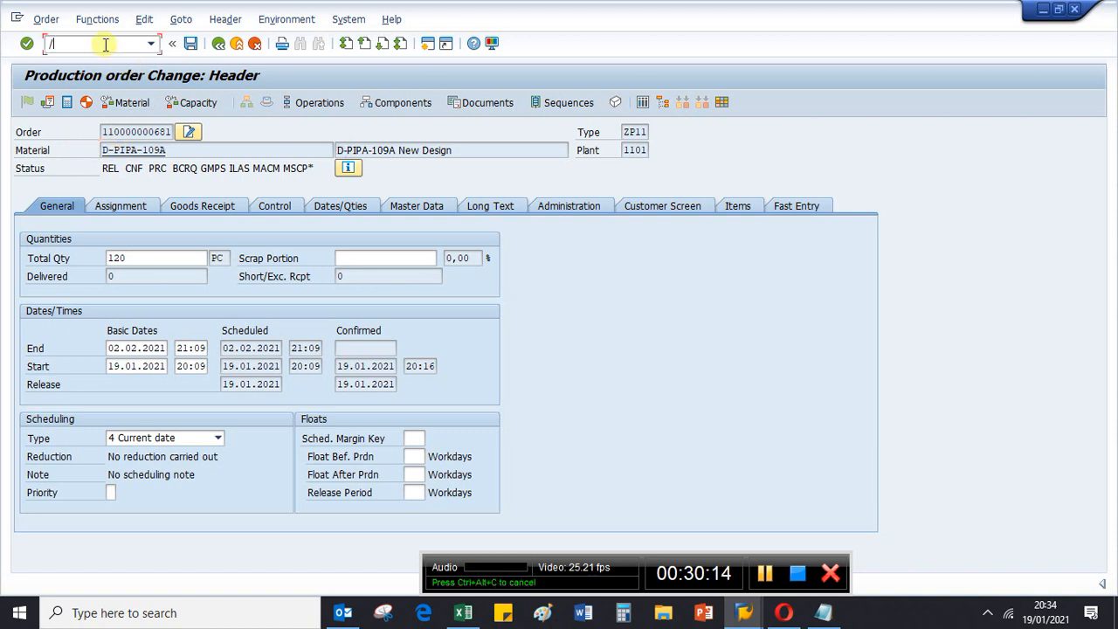
pyautogui.write('/ommb')
pyautogui.press('Return')
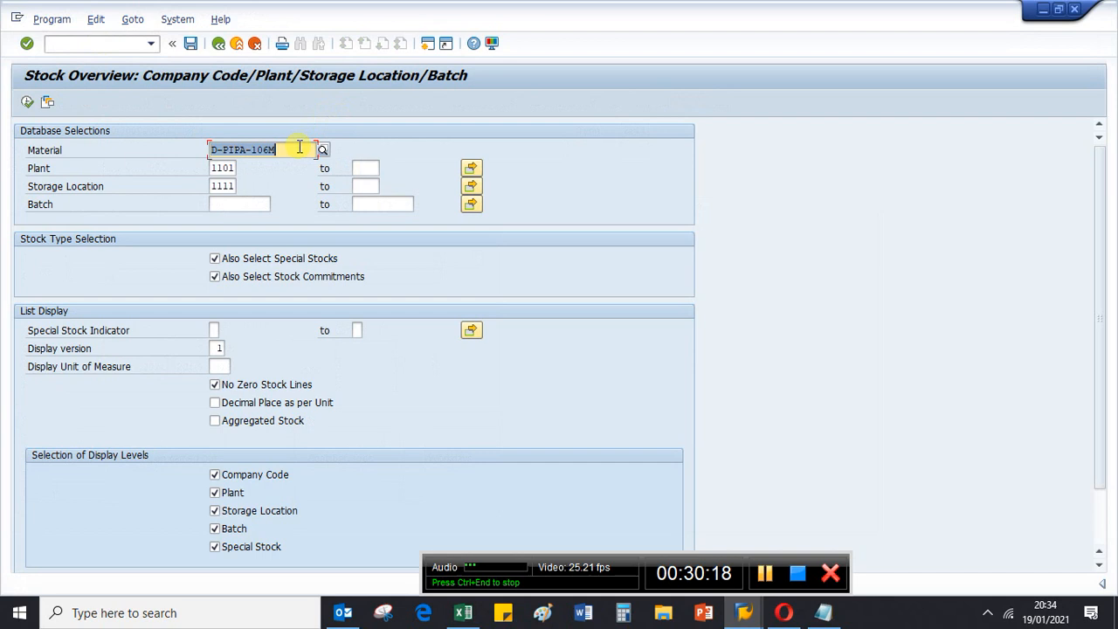
# Display the stock overview for material D-PIPA-109A in plant 1101 without a storage location restriction and review its batch stocks.
pyautogui.click(274, 148)
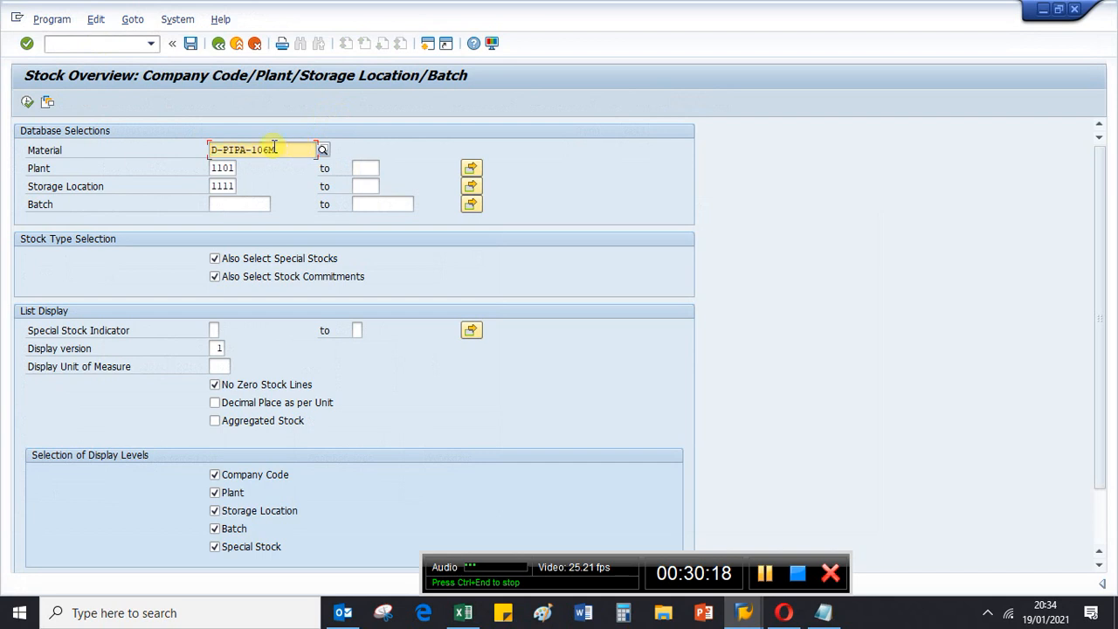
pyautogui.moveTo(274, 146); pyautogui.dragTo(136, 146)
pyautogui.hotkey('ctrl', 'v')
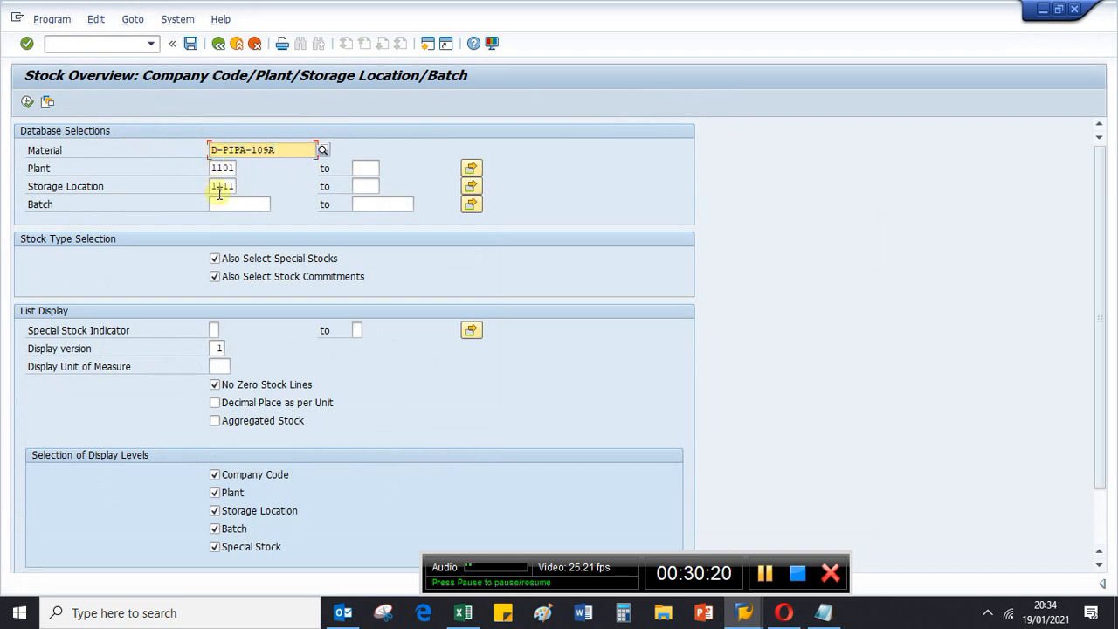
pyautogui.moveTo(213, 187); pyautogui.dragTo(294, 185)
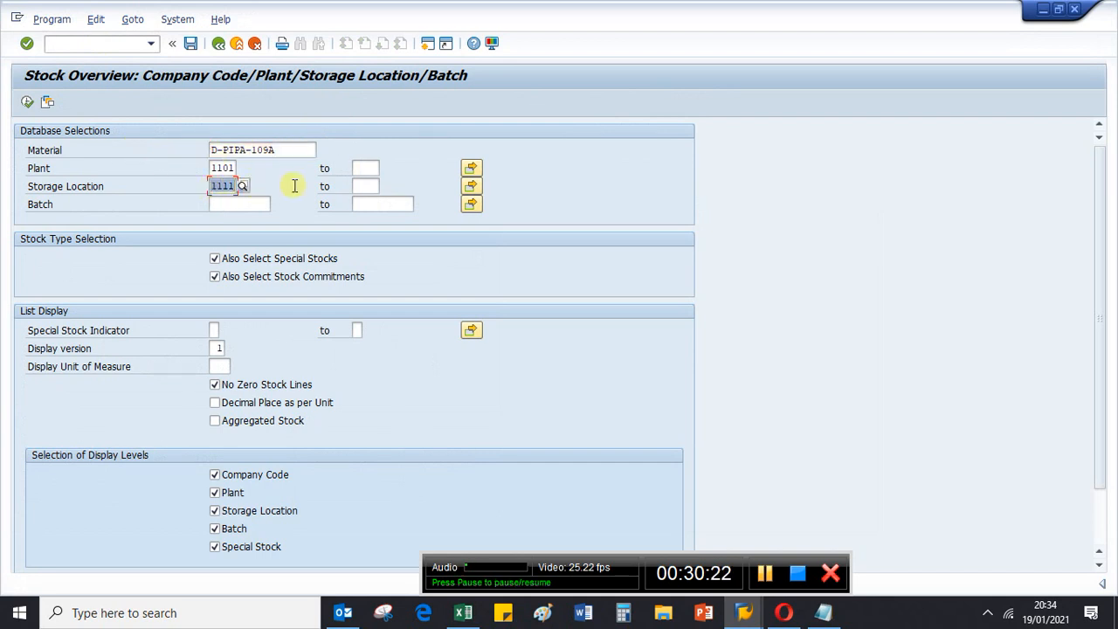
pyautogui.press('Delete')
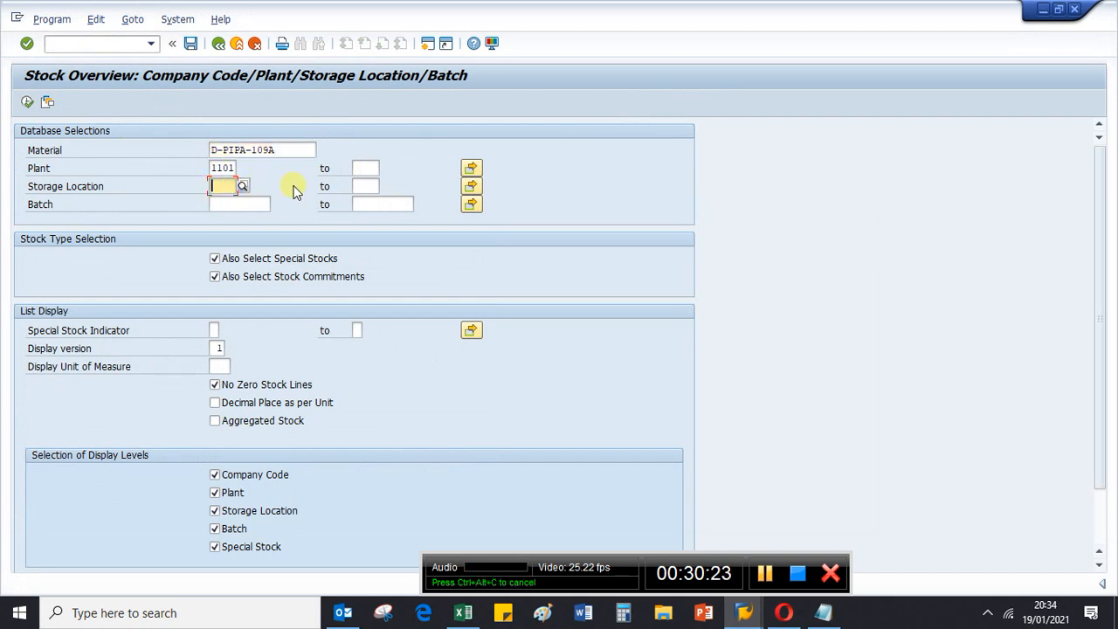
pyautogui.click(27, 104)
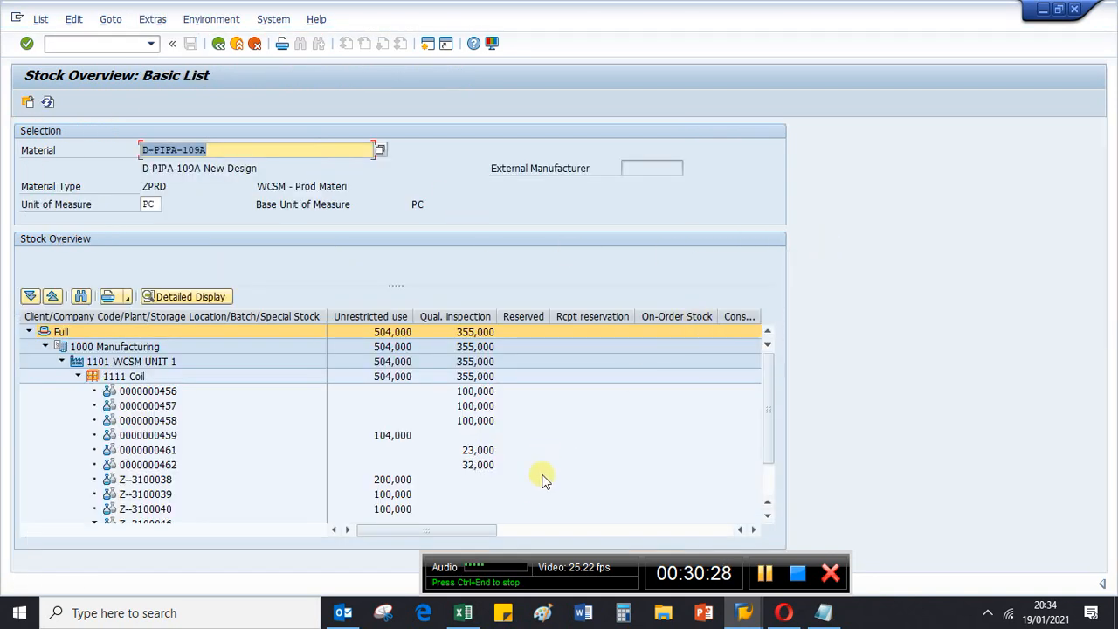
pyautogui.scroll(-2, 542, 479)
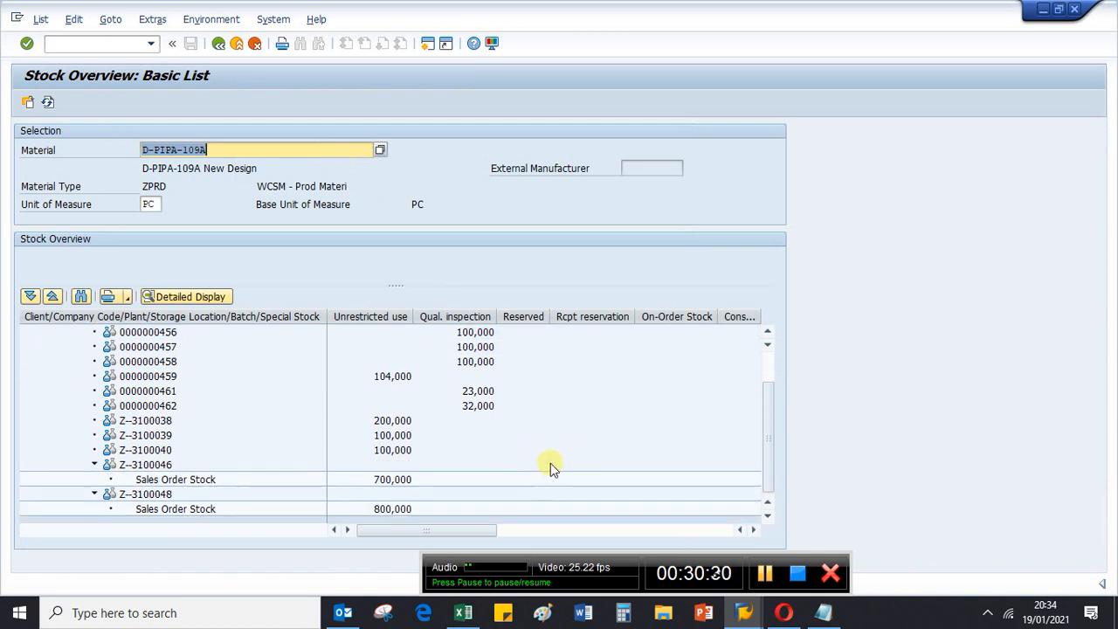
pyautogui.scroll(2, 551, 469)
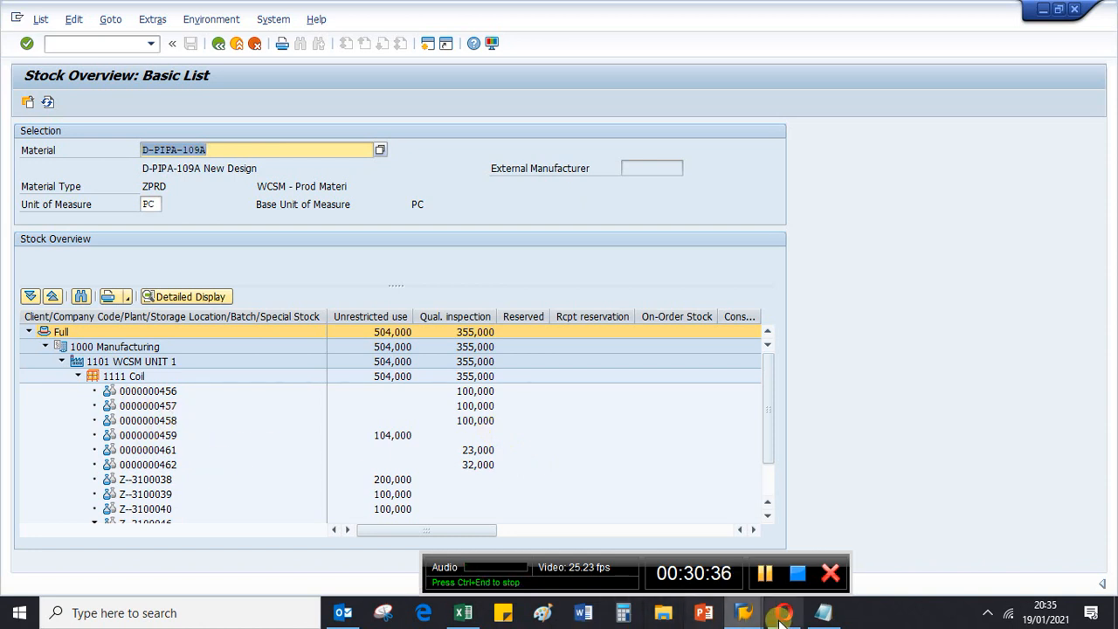
# Switch back to the production order session and display the order's goods receipt settings.
pyautogui.moveTo(745, 617)
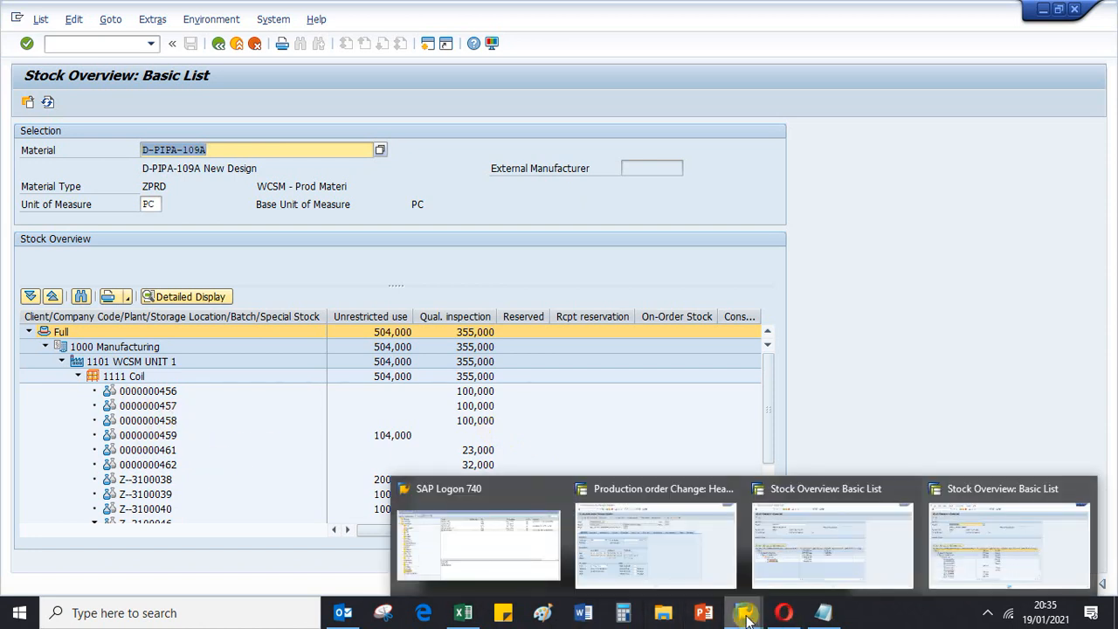
pyautogui.click(661, 566)
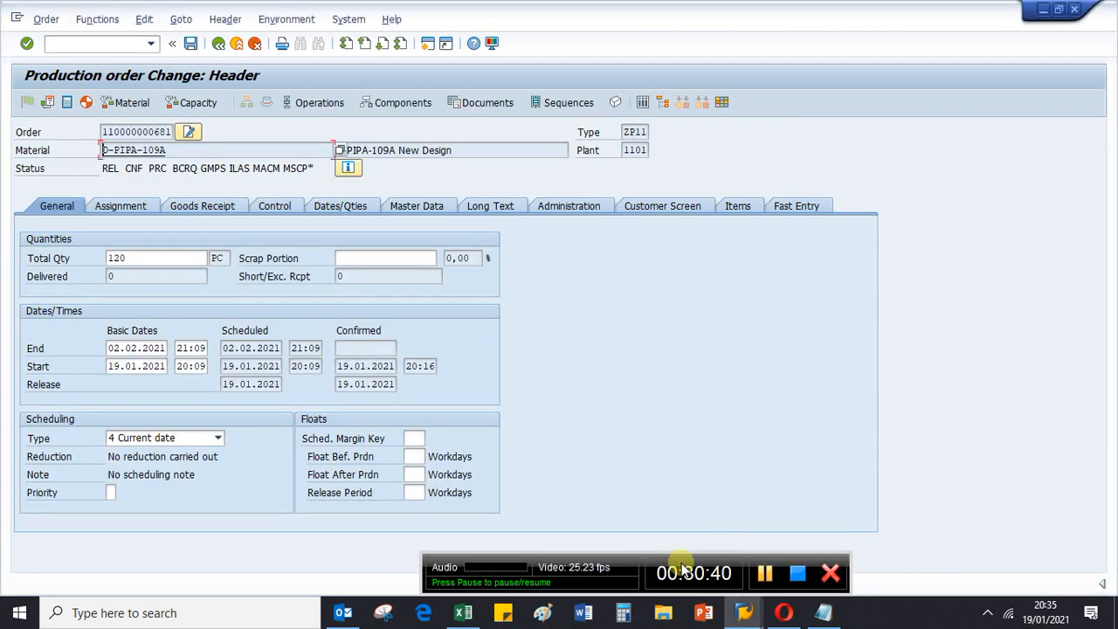
pyautogui.click(208, 207)
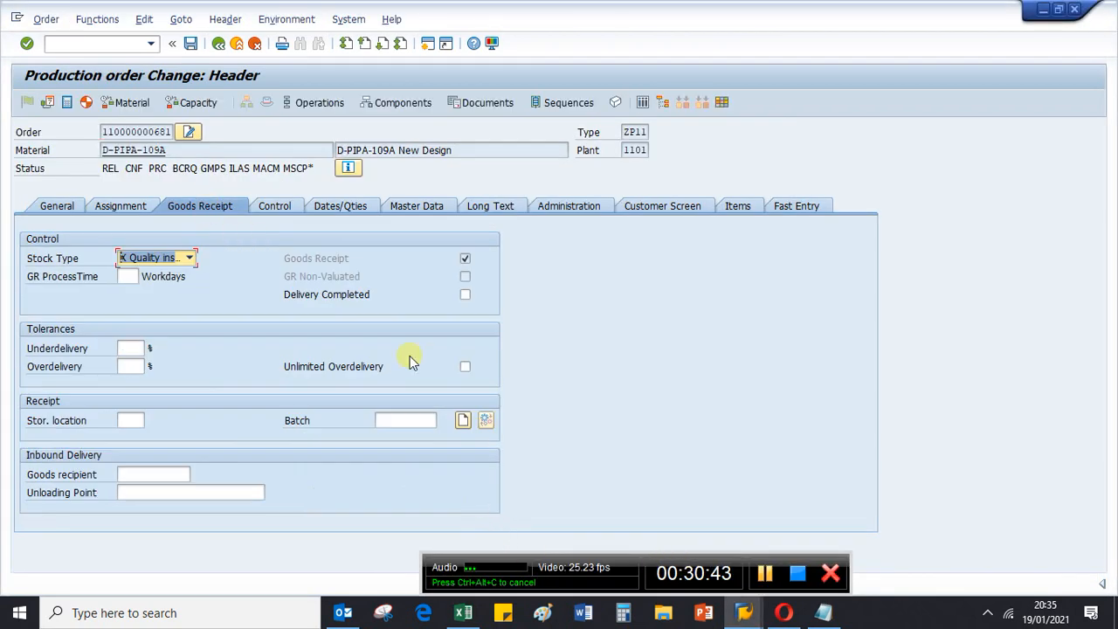
# Check the inspection lot in the order's assignment data and switch to the stock overview session for D-PIPA-109A.
pyautogui.click(114, 210)
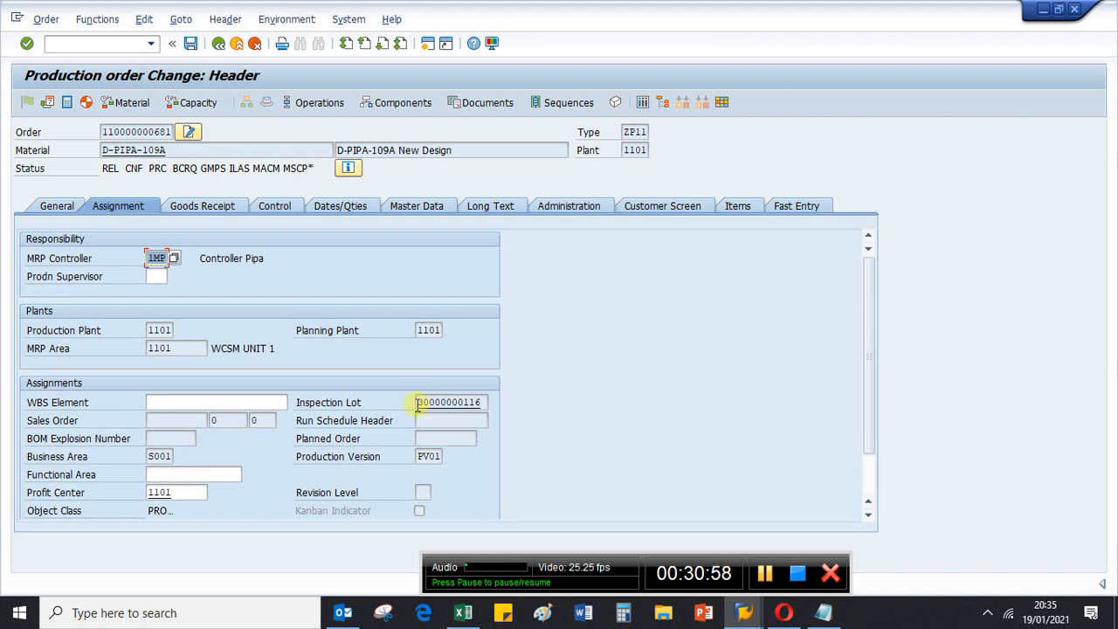
pyautogui.moveTo(417, 401); pyautogui.dragTo(493, 403)
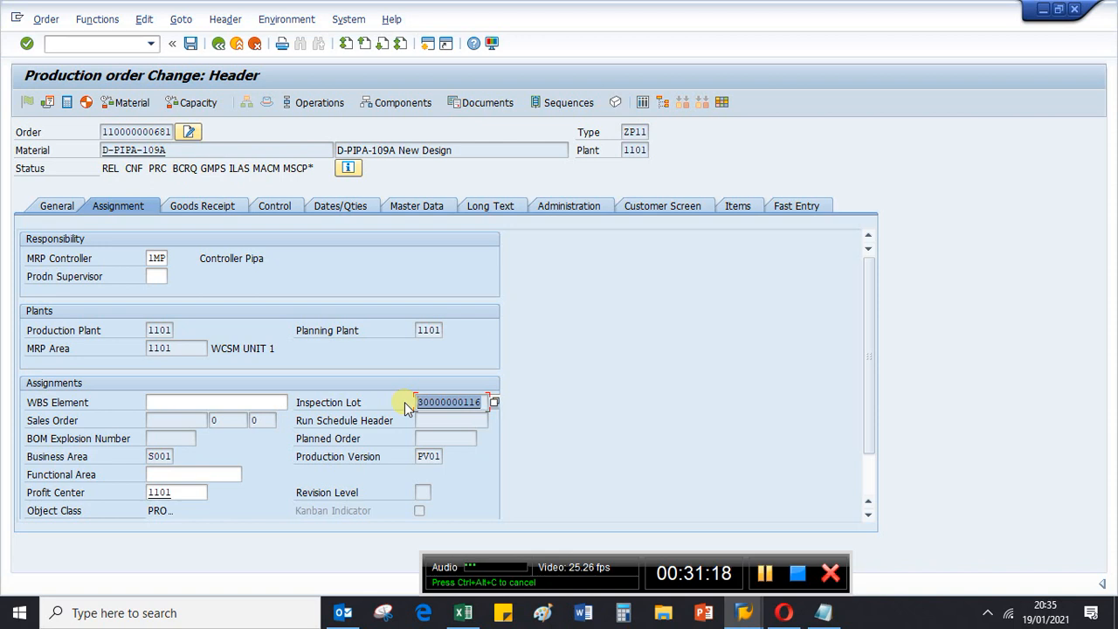
pyautogui.click(743, 612)
pyautogui.click(790, 563)
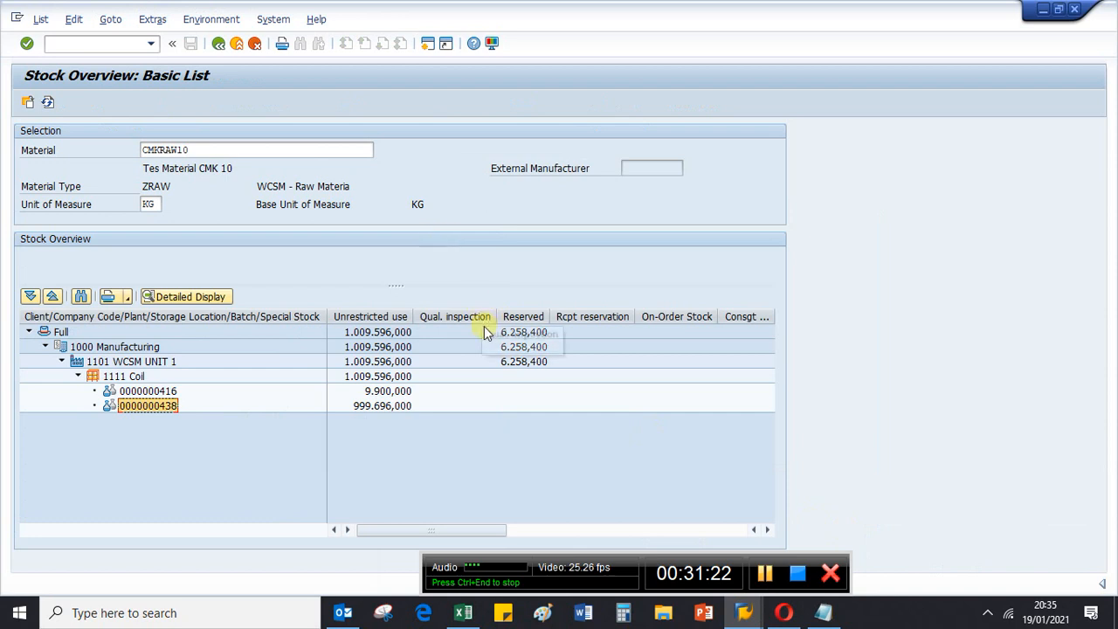
pyautogui.click(743, 613)
pyautogui.click(980, 533)
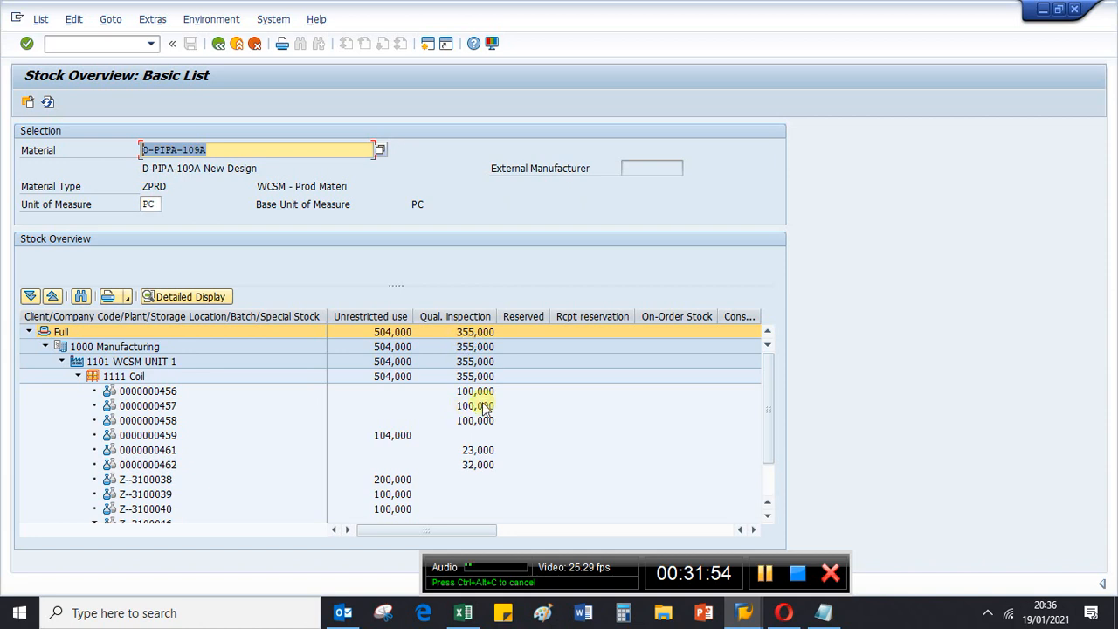
# Copy the material number from the stock overview and open it in material display with transaction /nmm03.
pyautogui.click(246, 152)
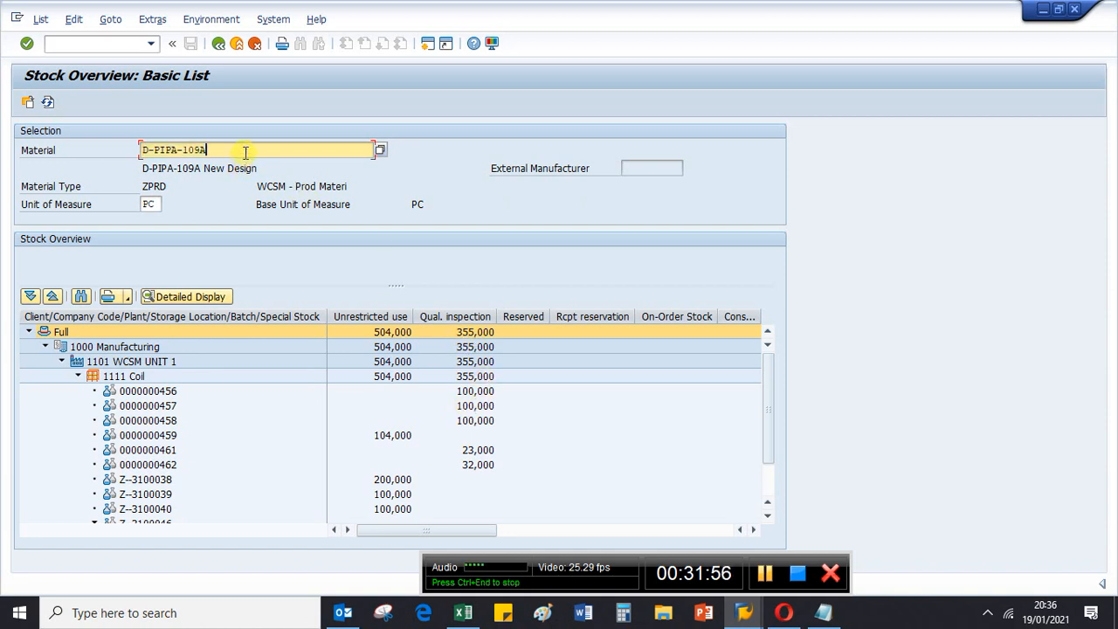
pyautogui.moveTo(246, 152); pyautogui.dragTo(18, 151)
pyautogui.hotkey('ctrl', 'c')
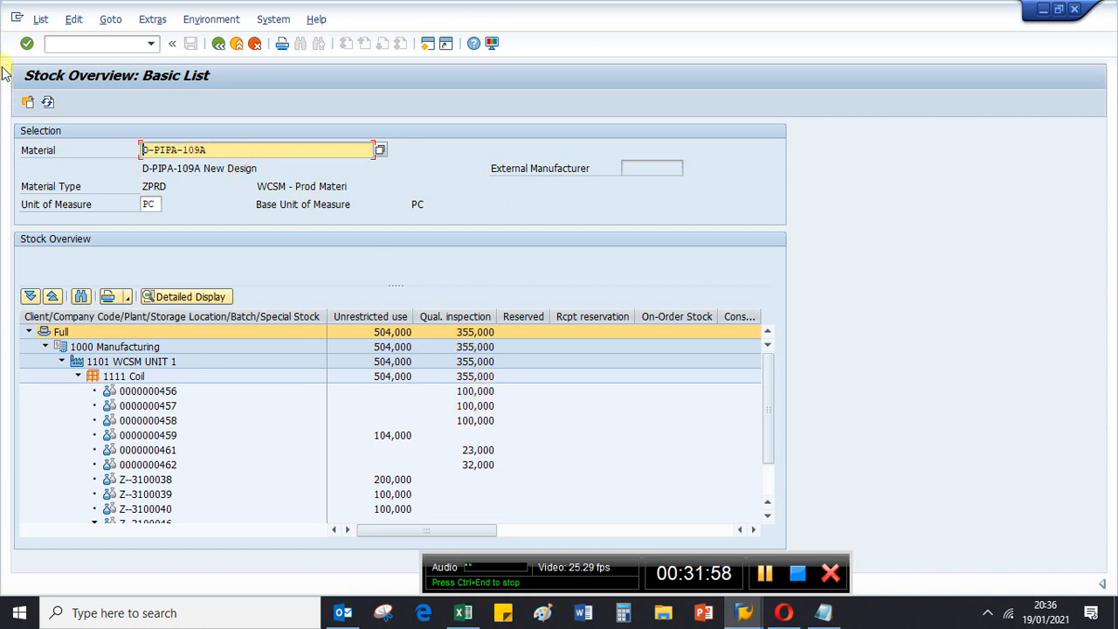
pyautogui.click(62, 43)
pyautogui.write('/n')
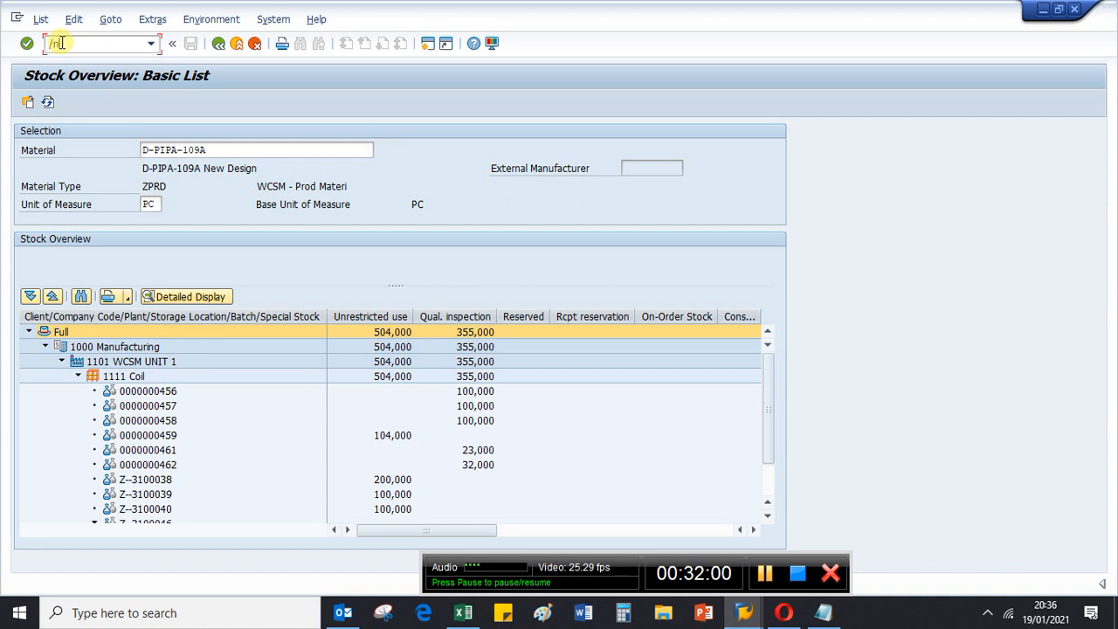
pyautogui.write('mm03')
pyautogui.press('Return')
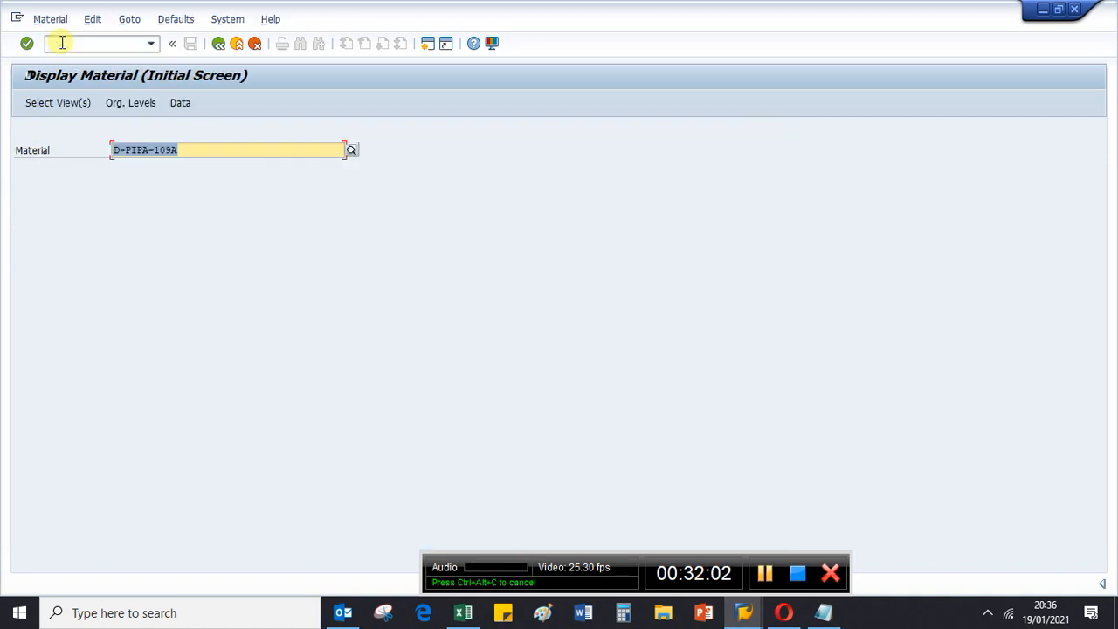
pyautogui.press('Delete')
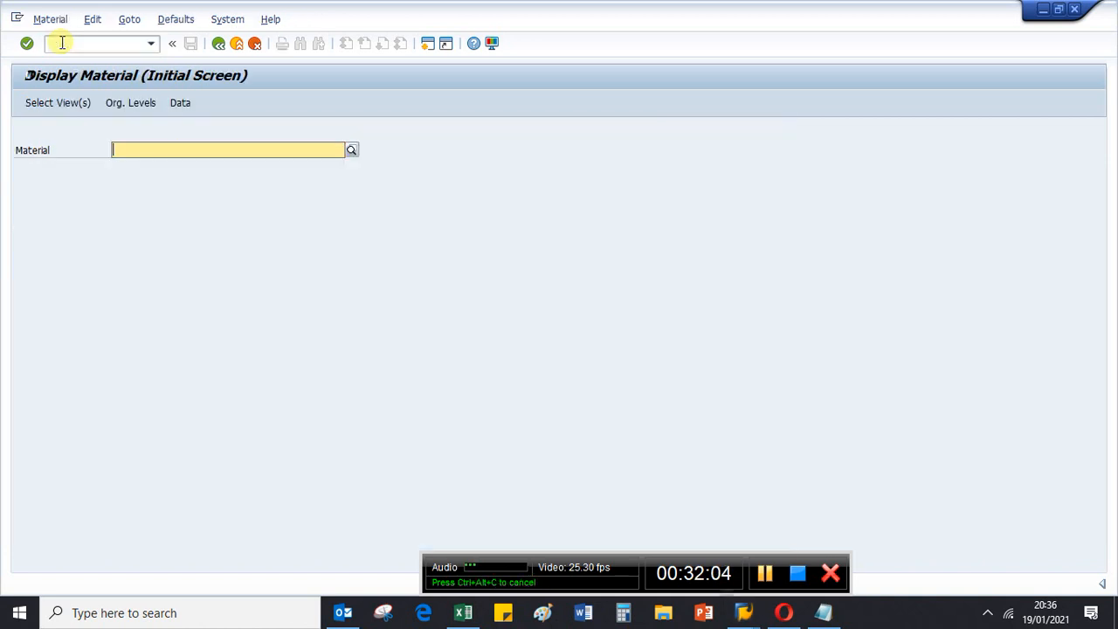
pyautogui.hotkey('ctrl', 'v')
pyautogui.press('Return')
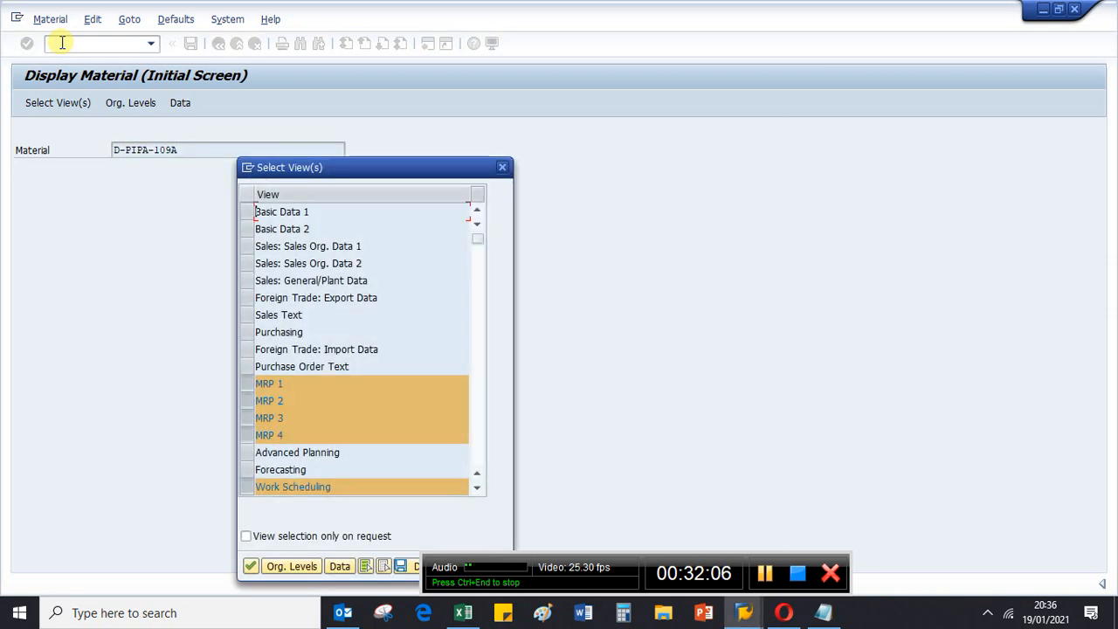
# Deselect the MRP 1 to MRP 4 and Work Scheduling views and display only the material's Quality Management view.
pyautogui.scroll(-3, 325, 382)
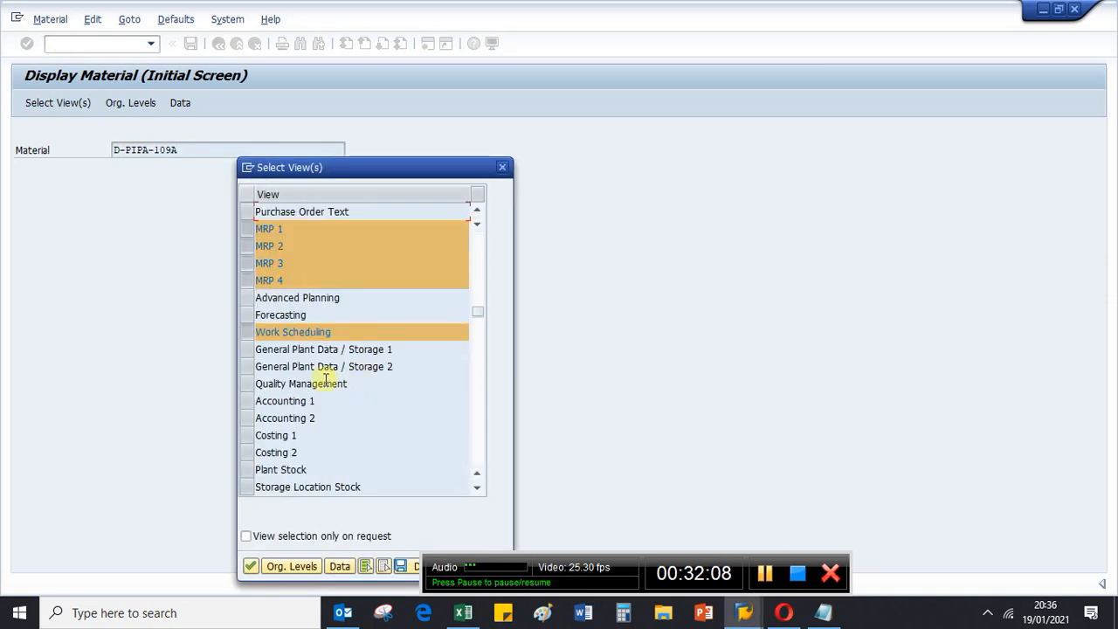
pyautogui.click(247, 228)
pyautogui.click(246, 245)
pyautogui.click(246, 263)
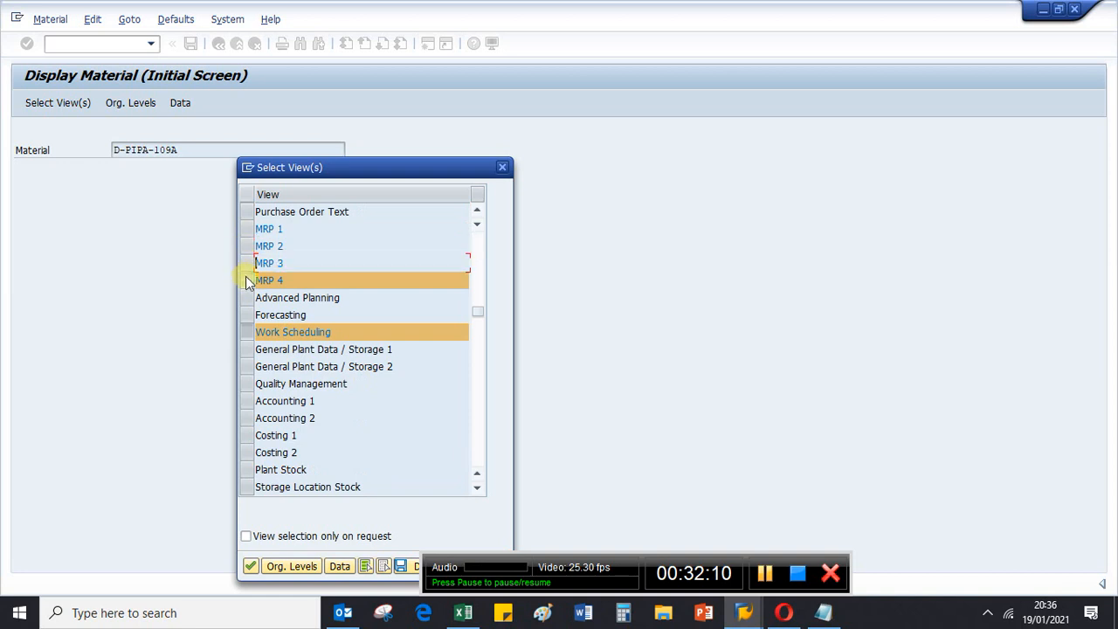
pyautogui.click(247, 280)
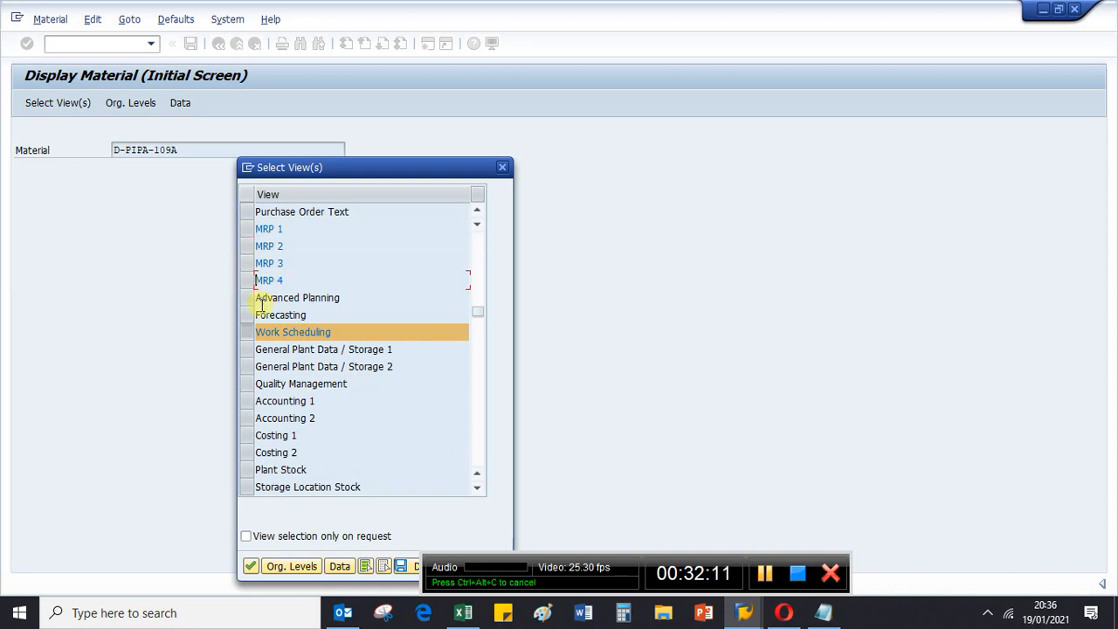
pyautogui.click(247, 384)
pyautogui.click(247, 332)
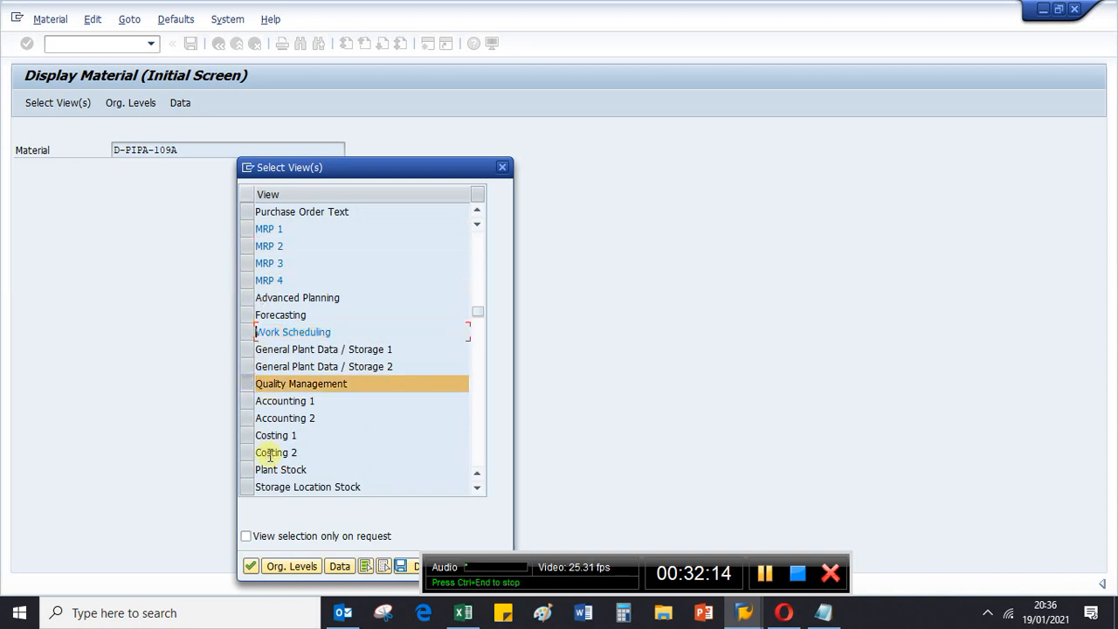
pyautogui.click(255, 565)
pyautogui.press('Return')
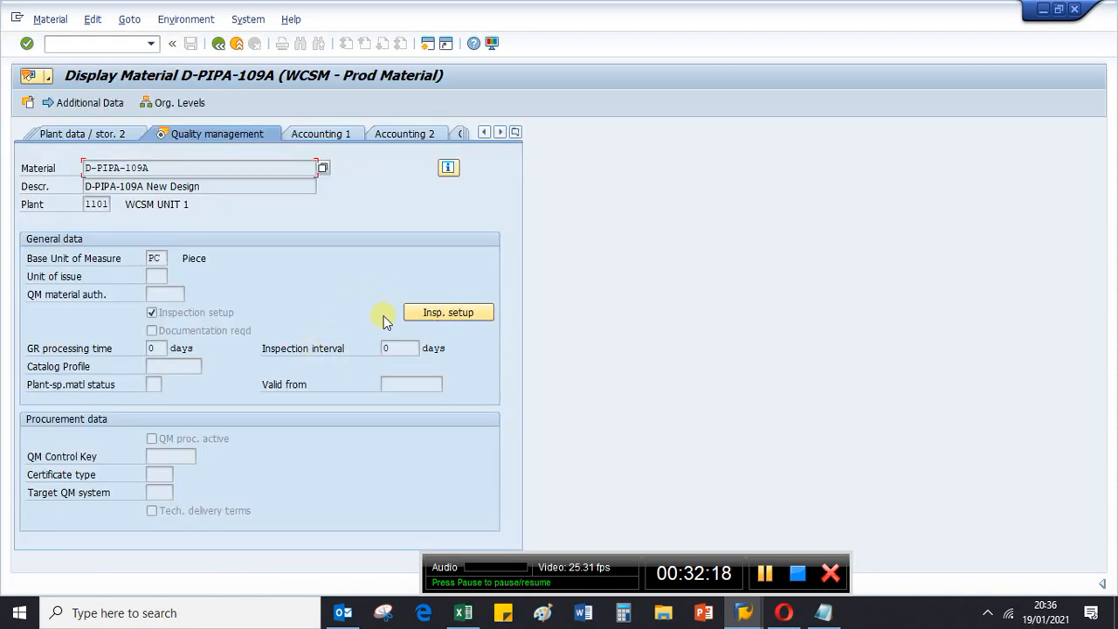
# Open the material's inspection setup, review inspection types 03, 04 and 89, and close it.
pyautogui.click(441, 312)
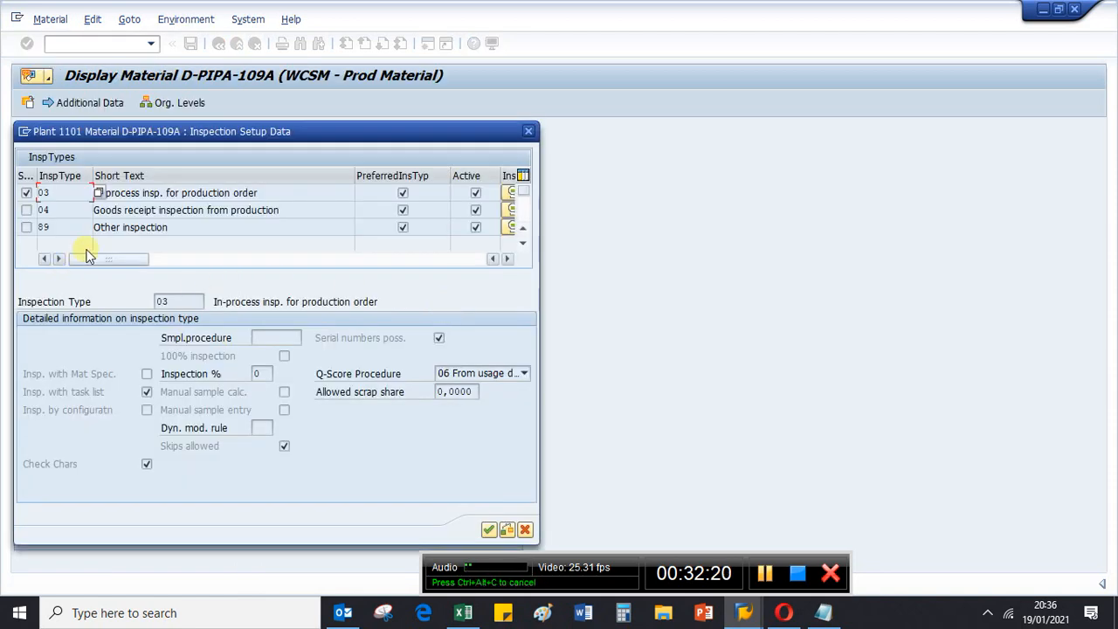
pyautogui.click(316, 194)
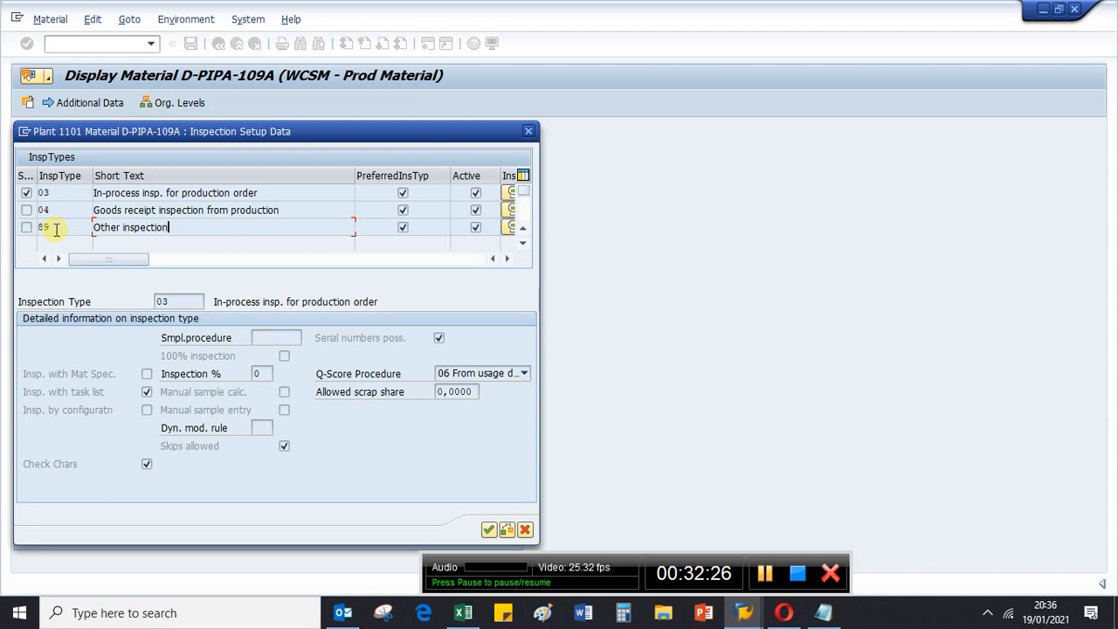
pyautogui.moveTo(171, 131); pyautogui.dragTo(409, 146)
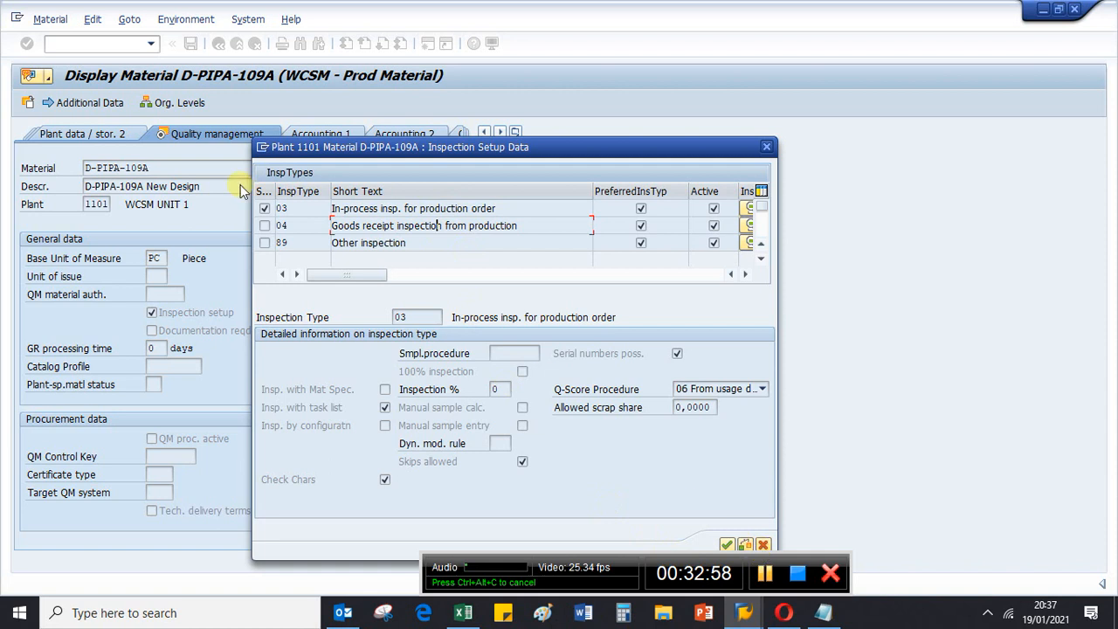
pyautogui.click(763, 546)
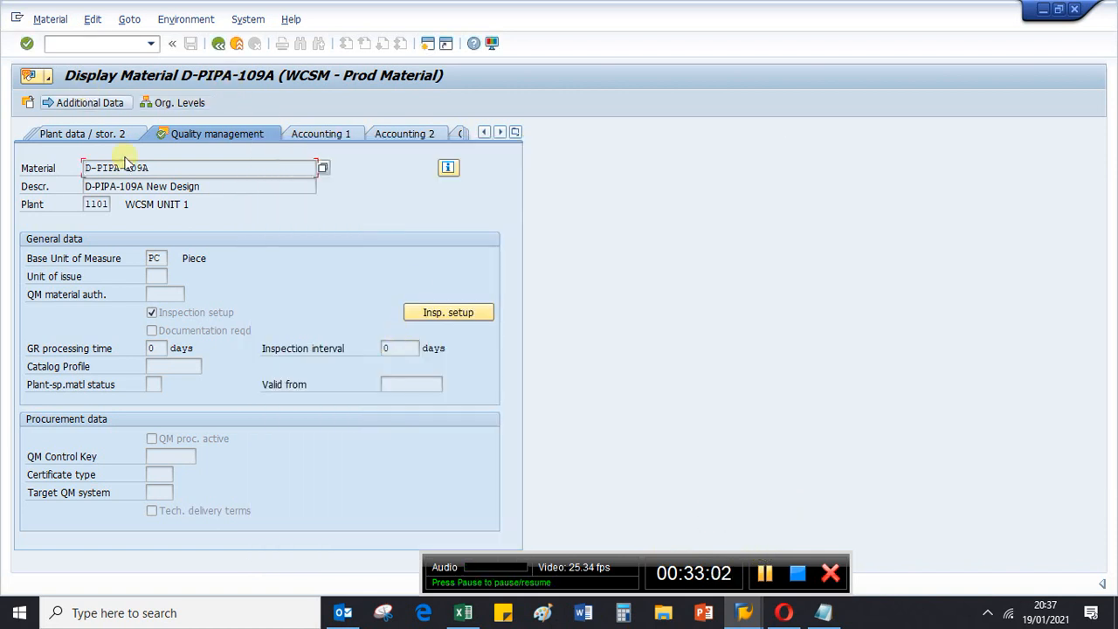
# Close the material display and stock overview sessions and return to the inspection lot in the production order header.
pyautogui.click(743, 613)
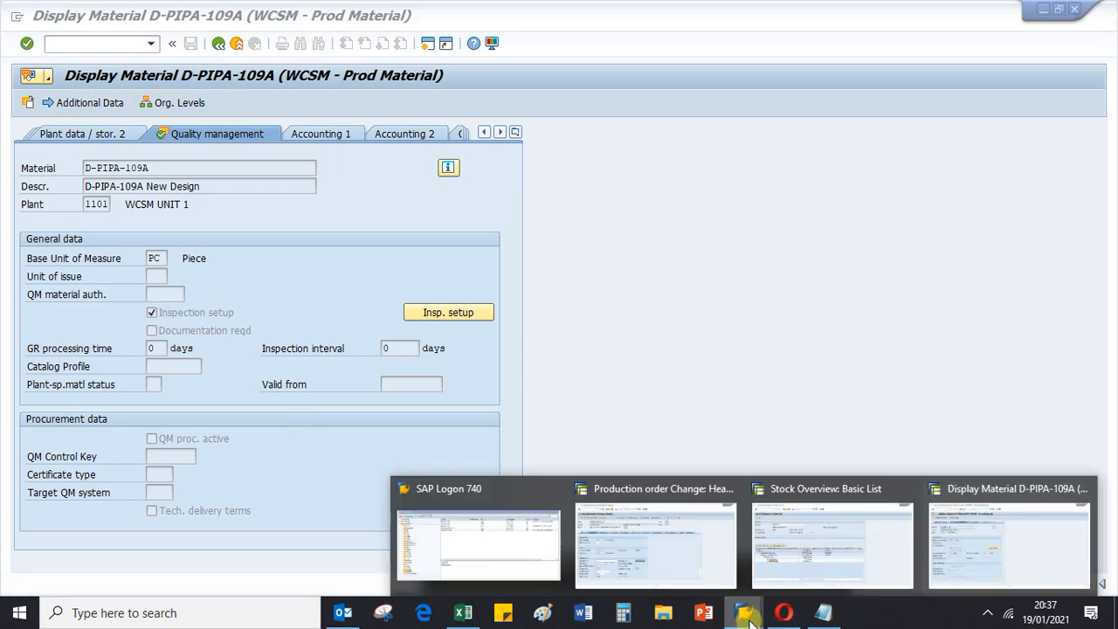
pyautogui.click(834, 559)
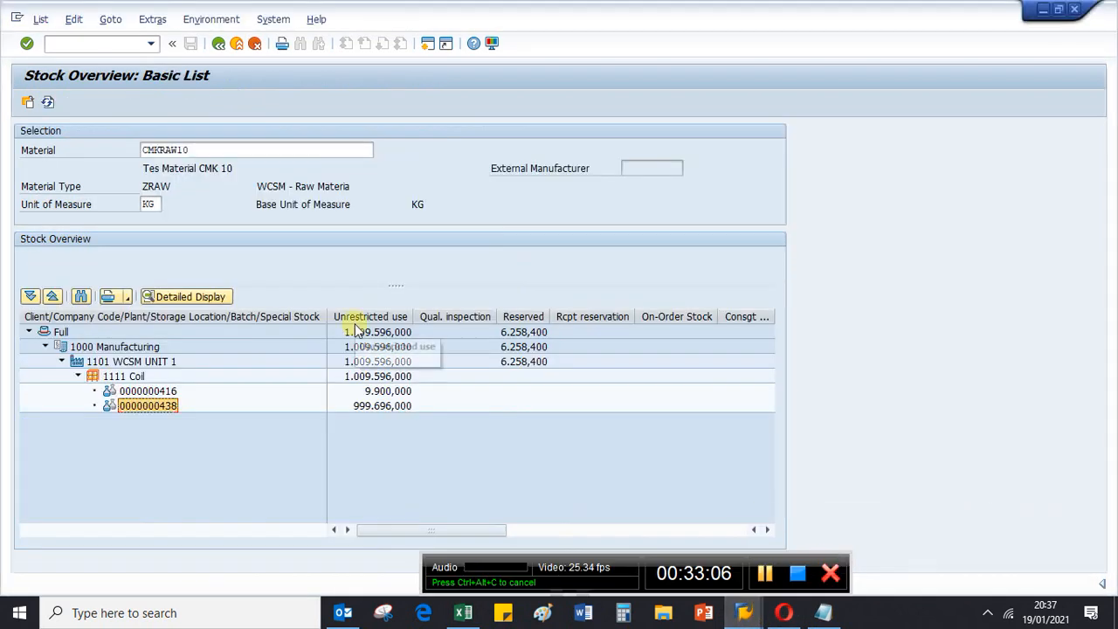
pyautogui.click(743, 610)
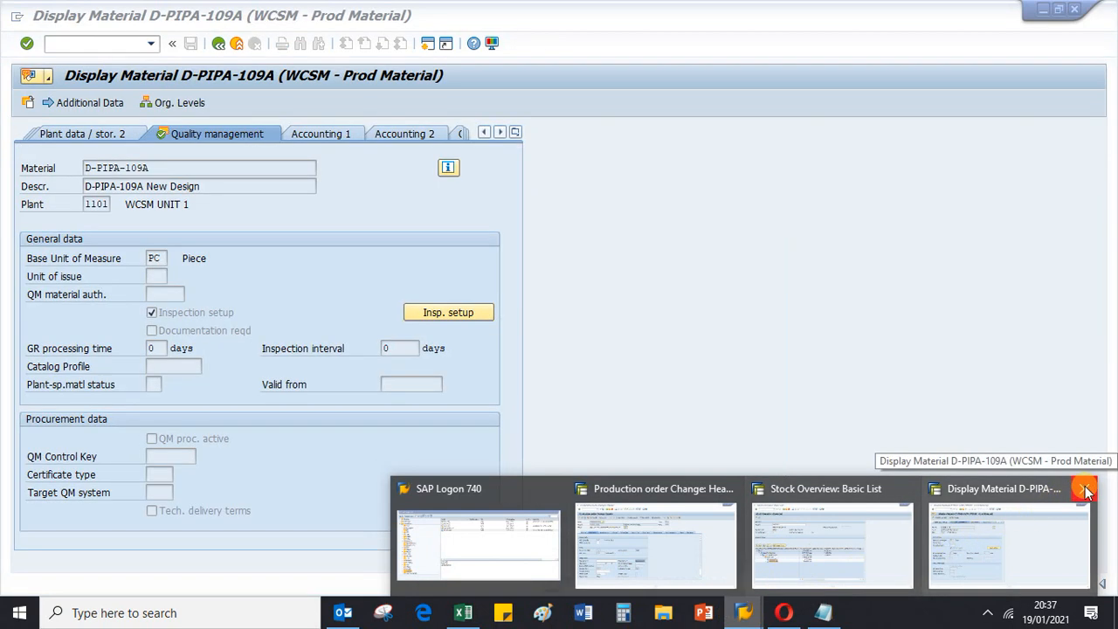
pyautogui.click(1082, 488)
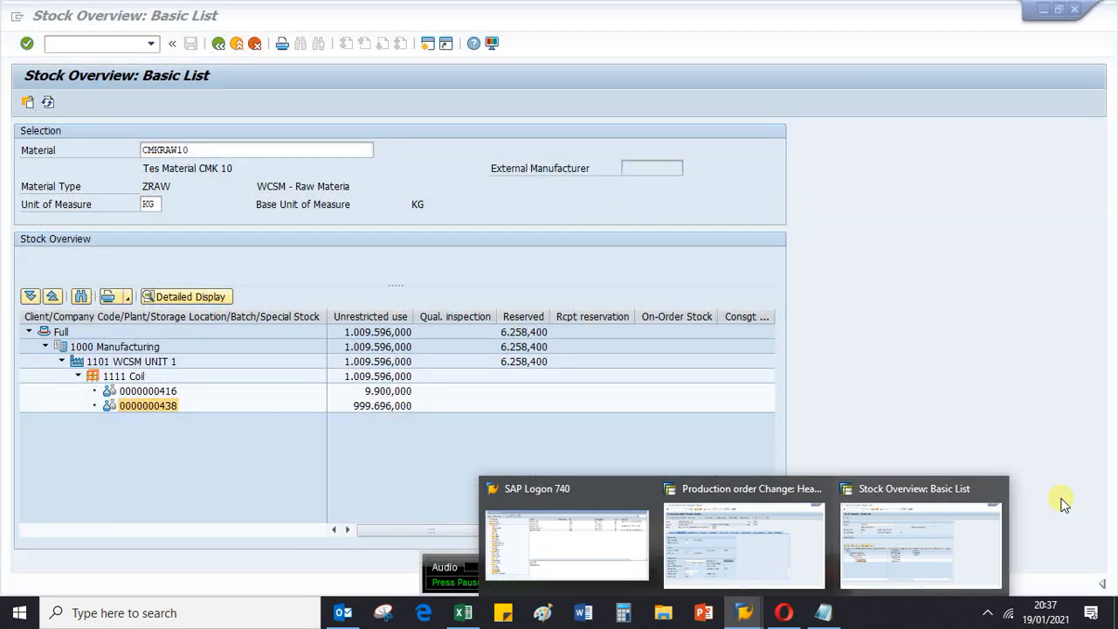
pyautogui.click(996, 489)
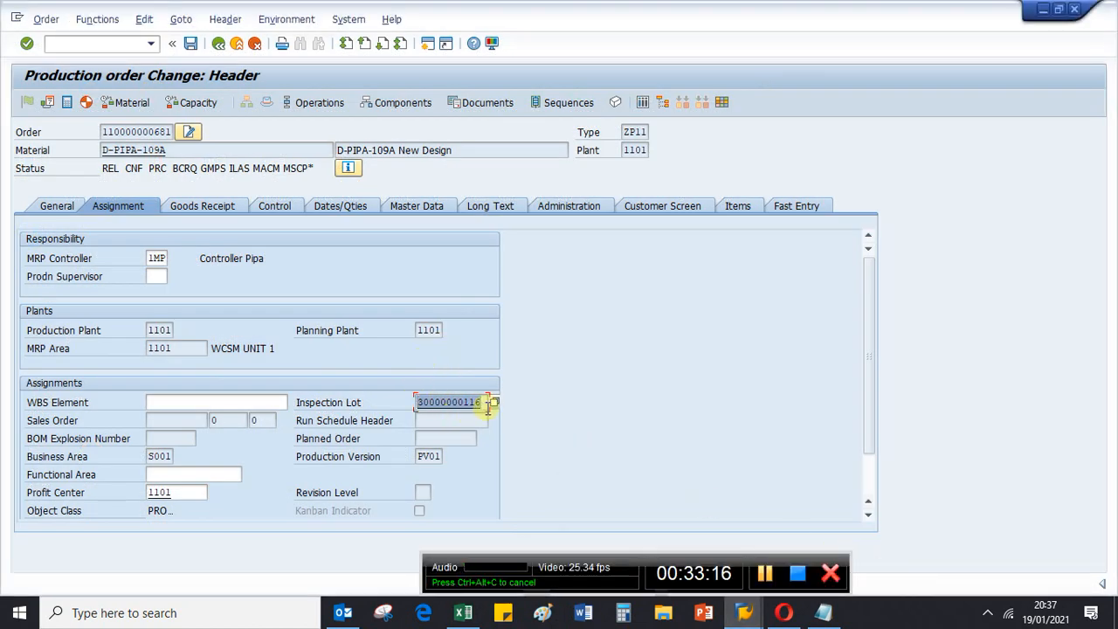
pyautogui.moveTo(487, 402); pyautogui.dragTo(407, 402)
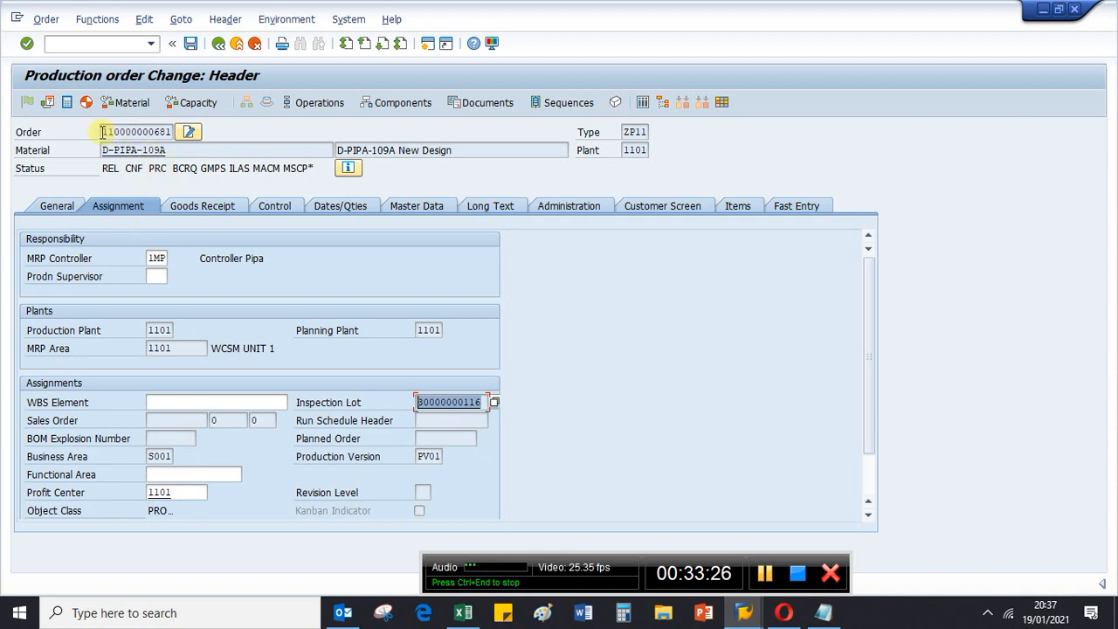
# Copy the production order number from the header and start the goods movement transaction with /nmigo.
pyautogui.moveTo(104, 132); pyautogui.dragTo(188, 131)
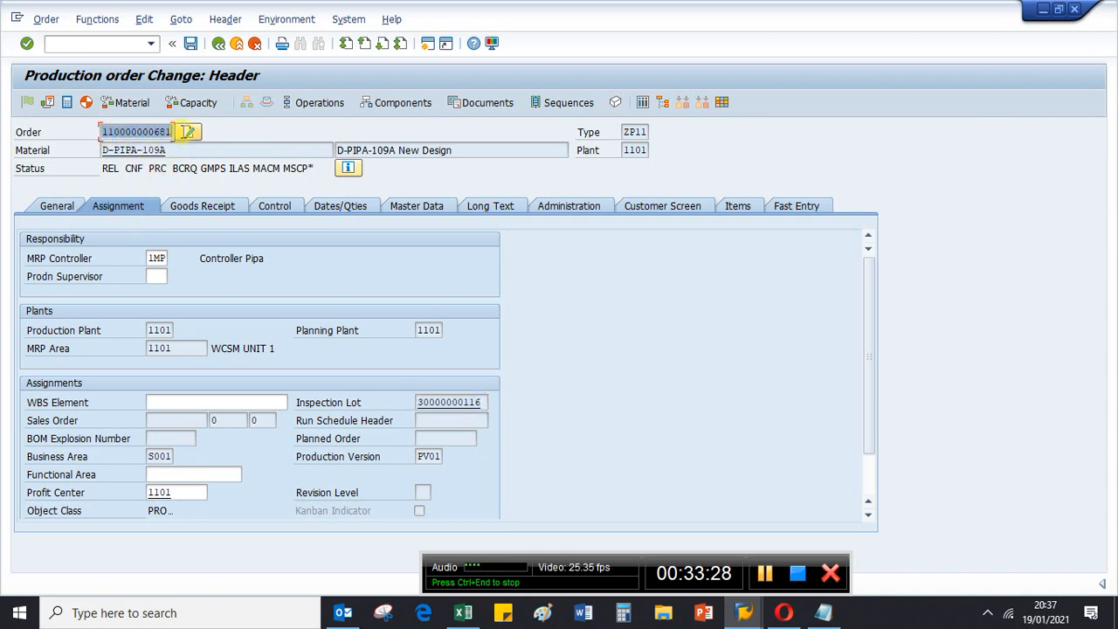
pyautogui.hotkey('ctrl', 'c')
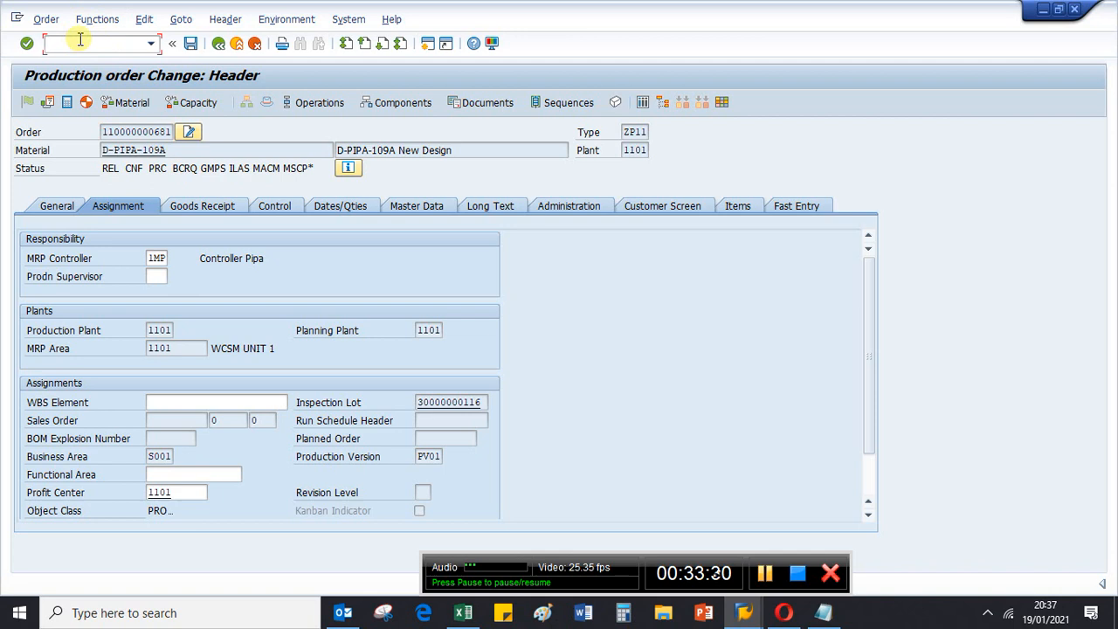
pyautogui.write('nmigo')
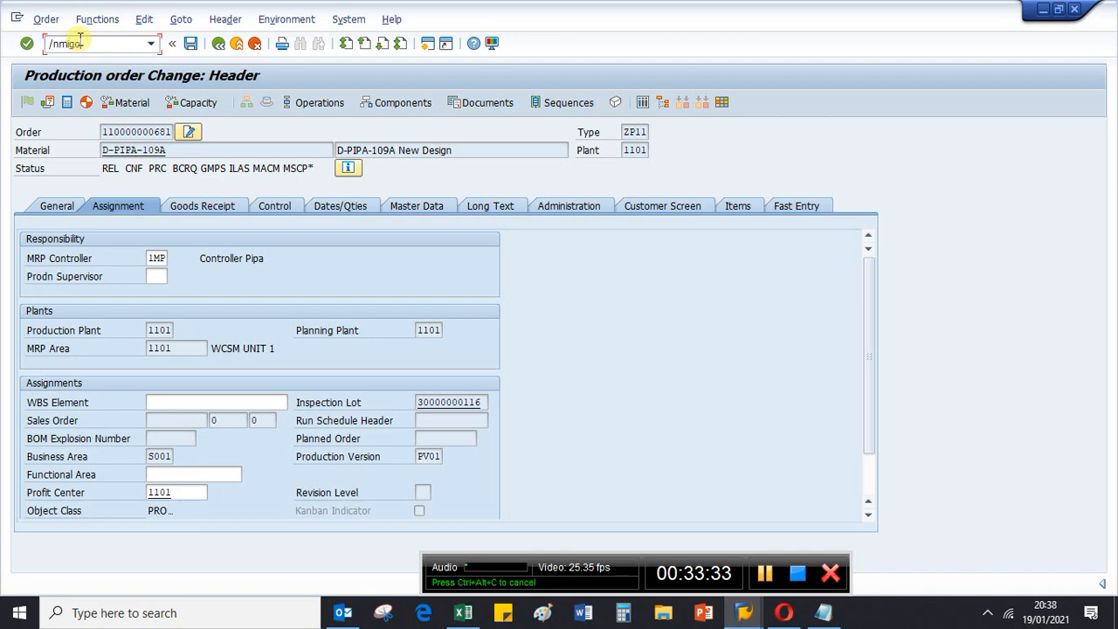
pyautogui.press('Return')
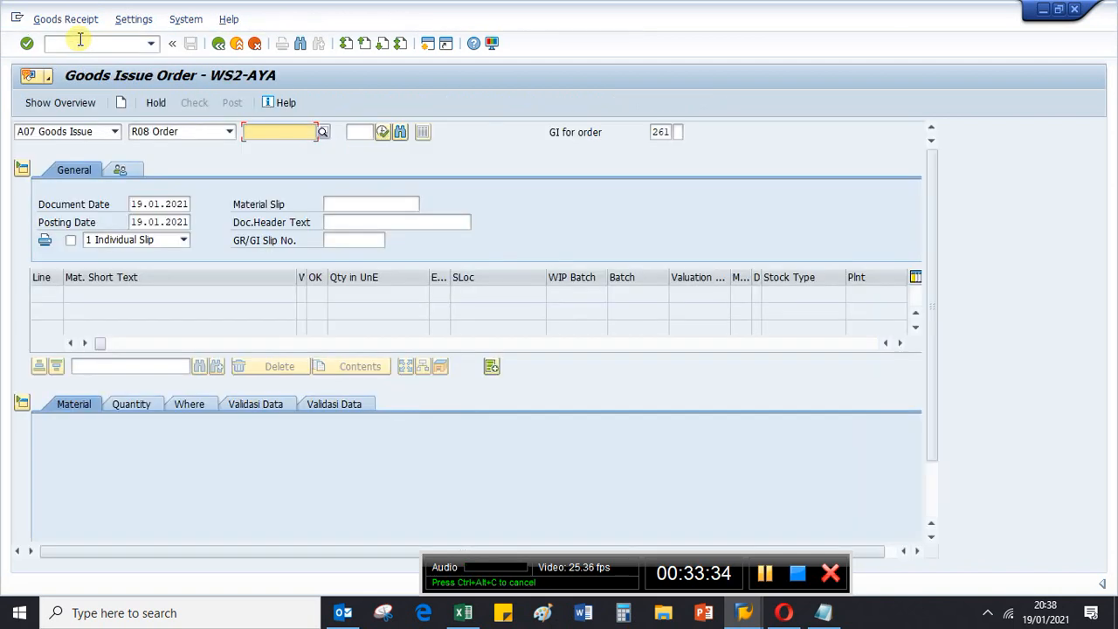
# Set the transaction to A01 Goods Receipt with reference R08 Order and load the items of the copied production order.
pyautogui.click(114, 131)
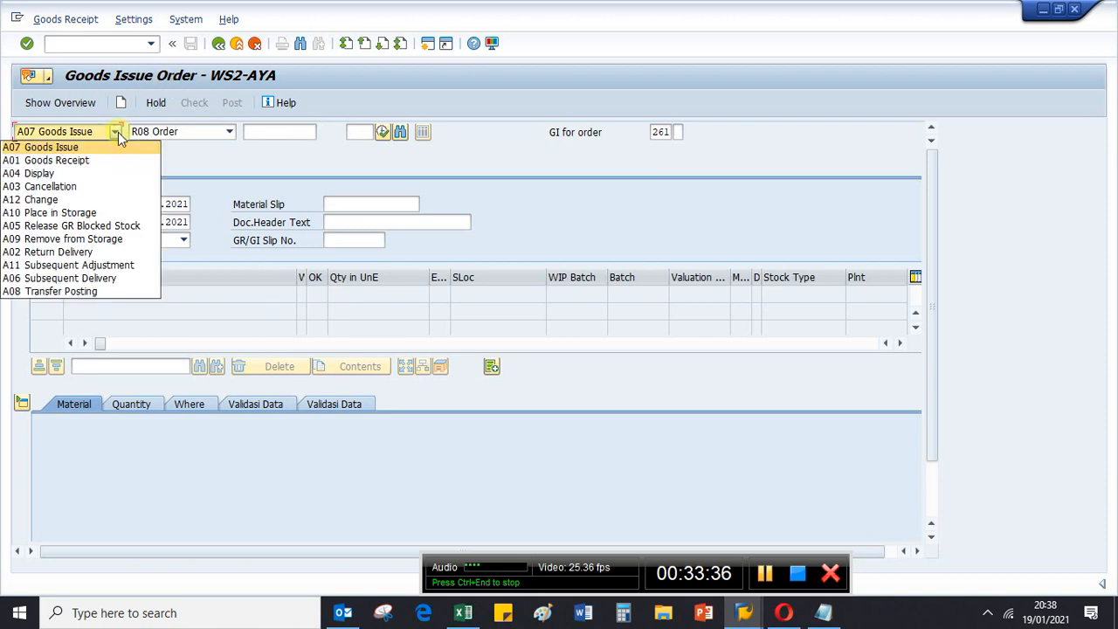
pyautogui.click(87, 173)
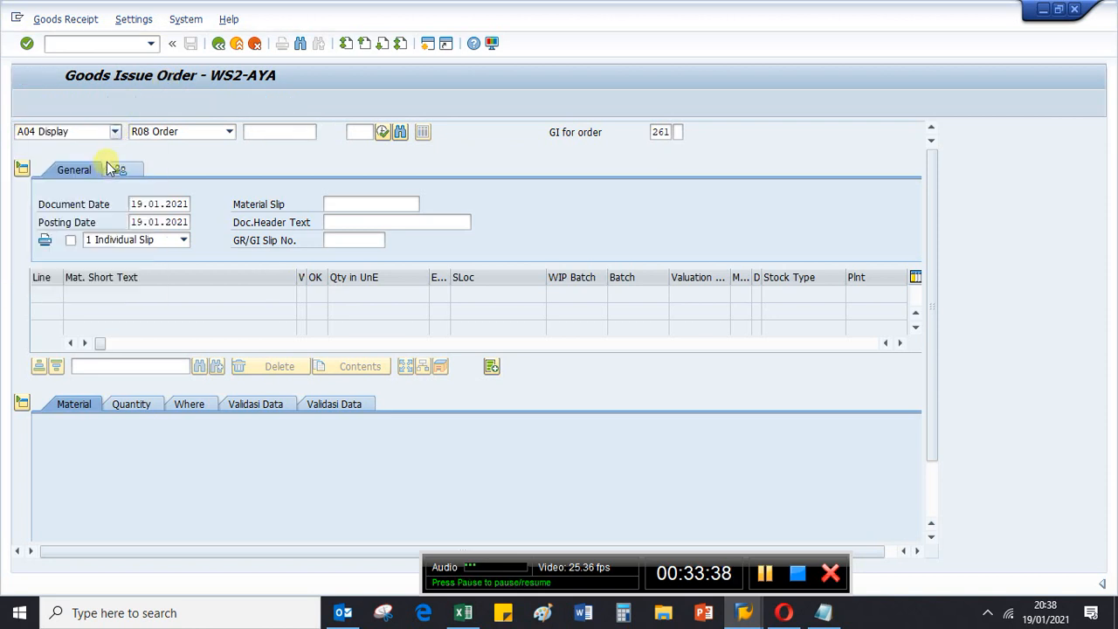
pyautogui.click(115, 133)
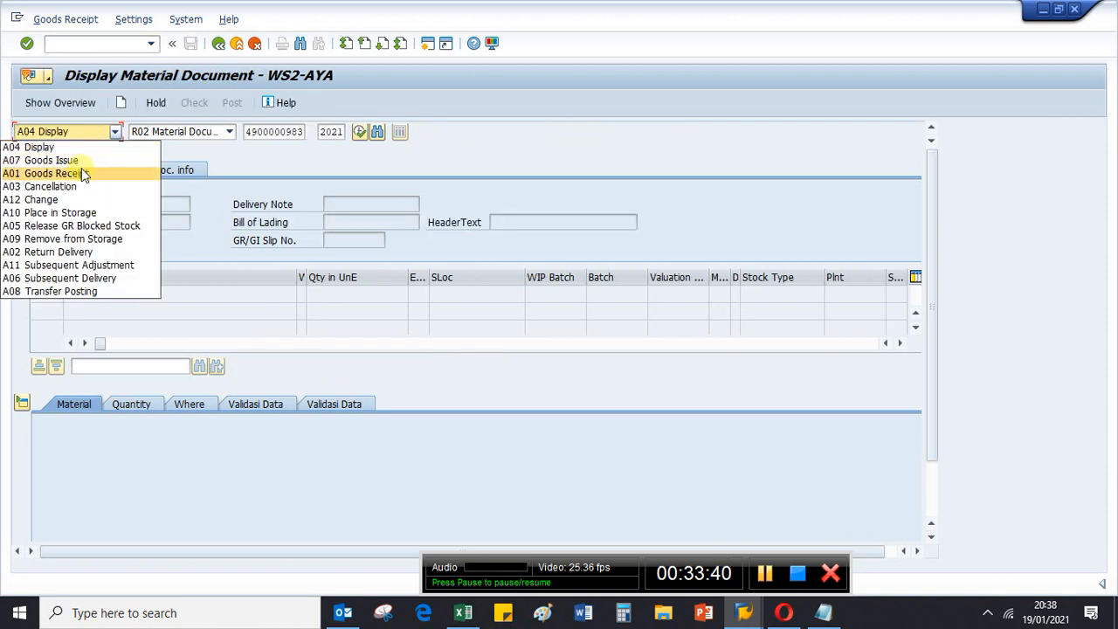
pyautogui.click(101, 172)
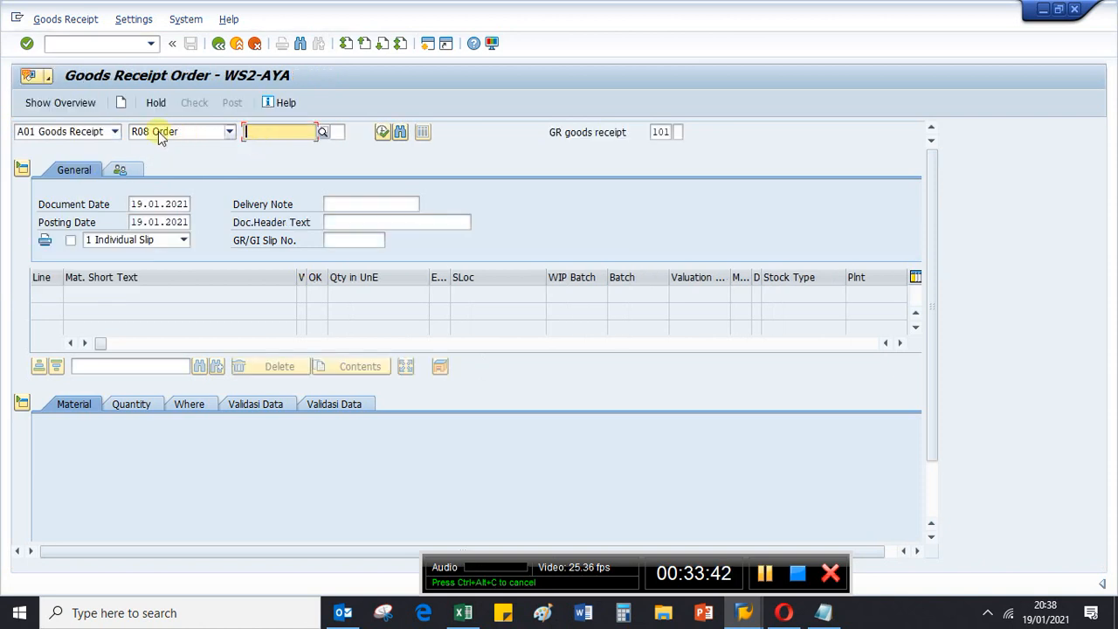
pyautogui.hotkey('ctrl', 'v')
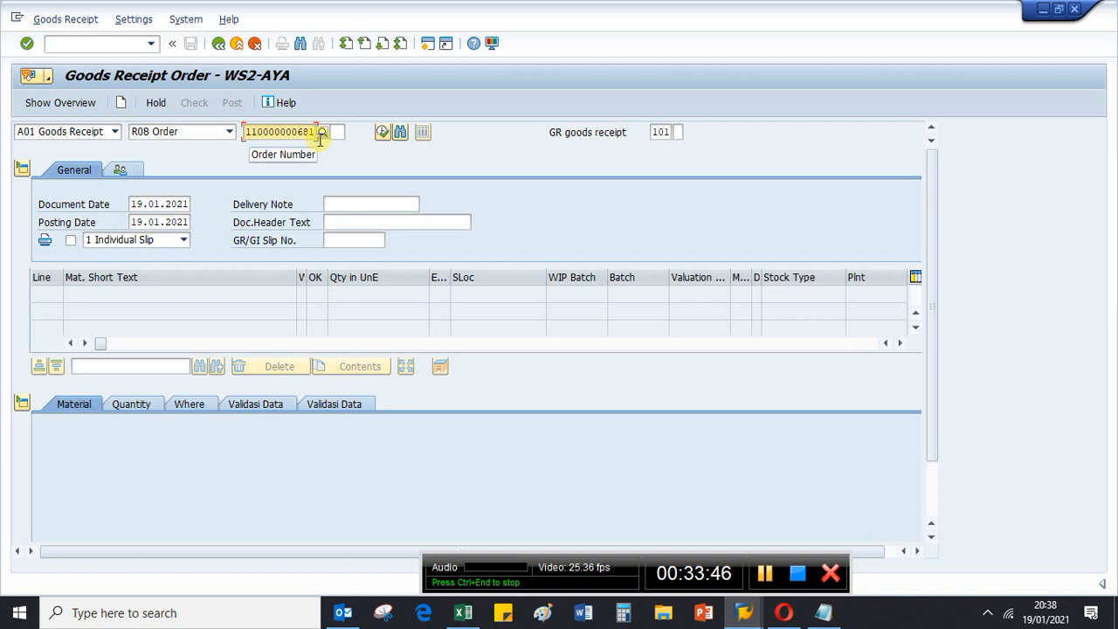
pyautogui.press('Return')
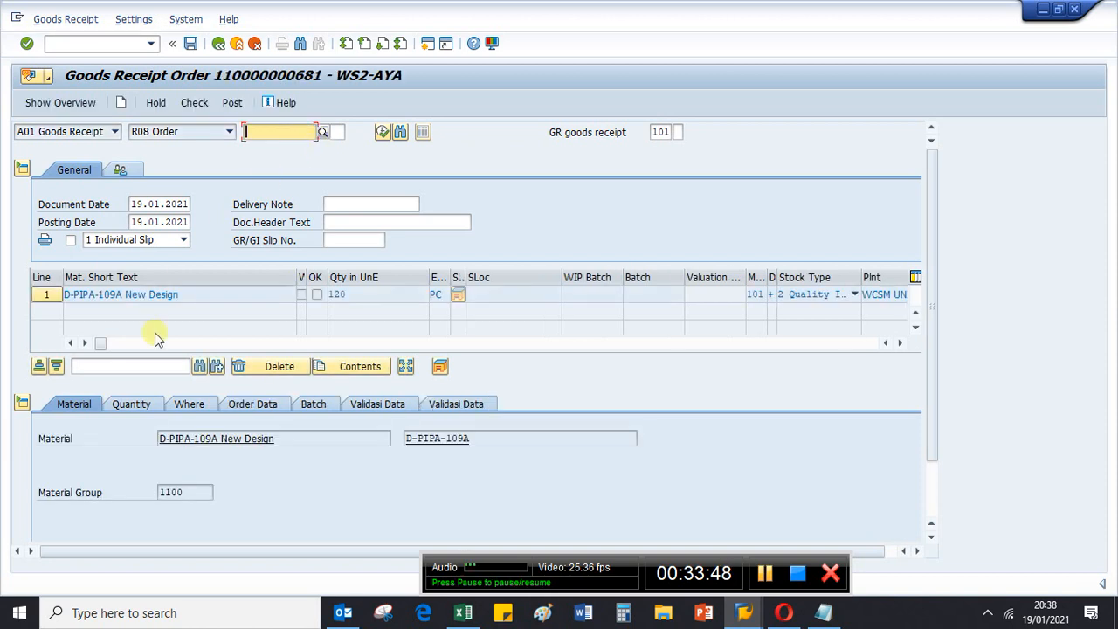
# Mark the goods receipt item as OK, check its quantity, and set its storage location to 1111.
pyautogui.scroll(-2, 87, 415)
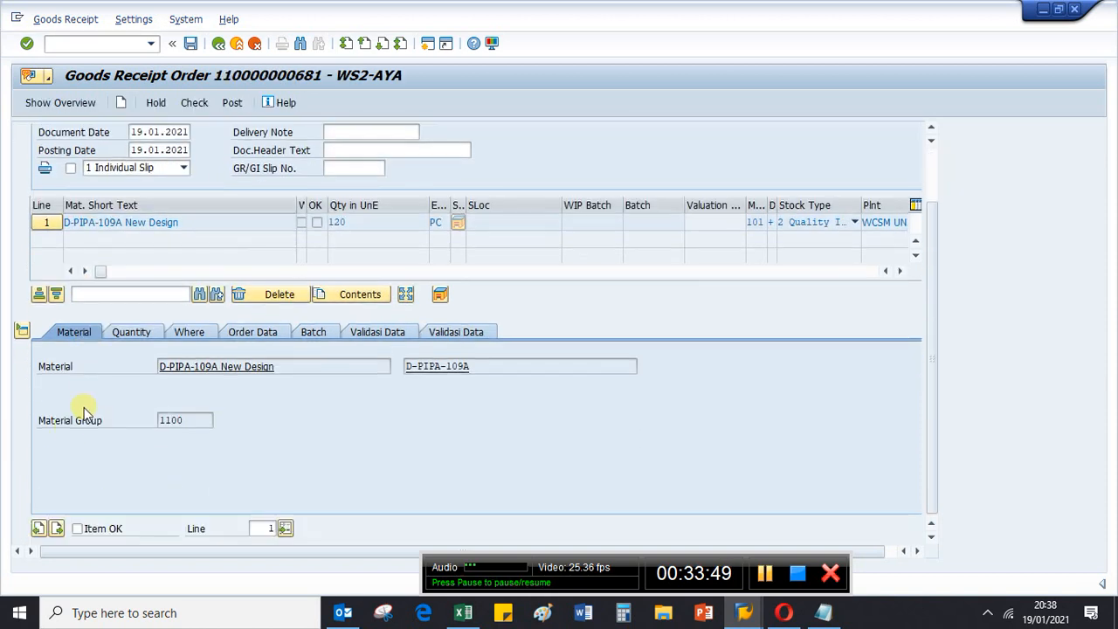
pyautogui.click(77, 529)
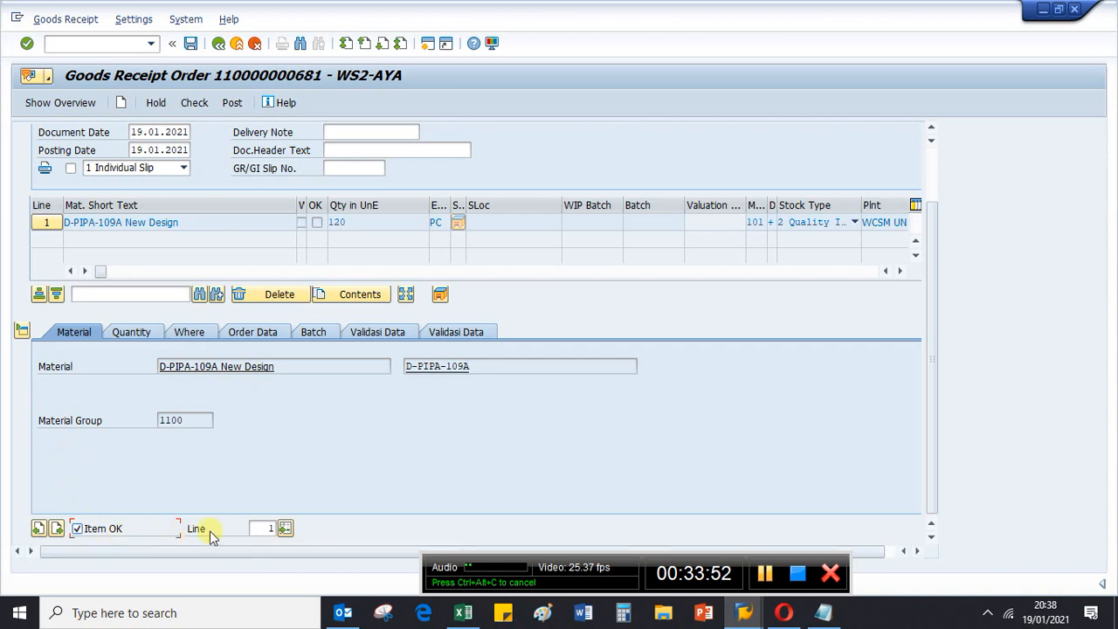
pyautogui.click(144, 334)
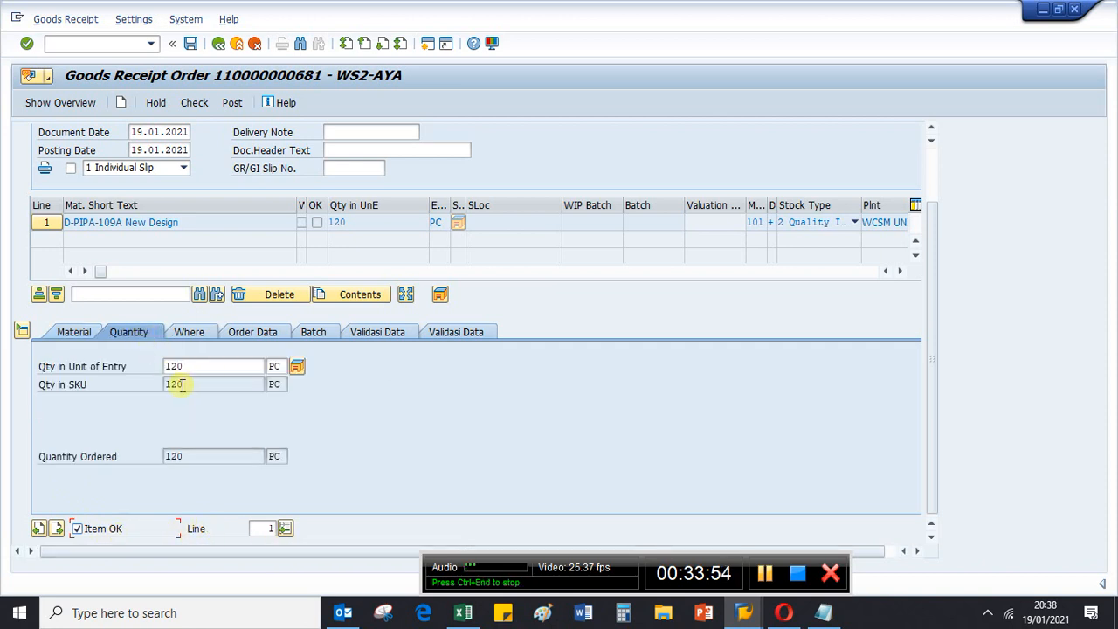
pyautogui.click(192, 339)
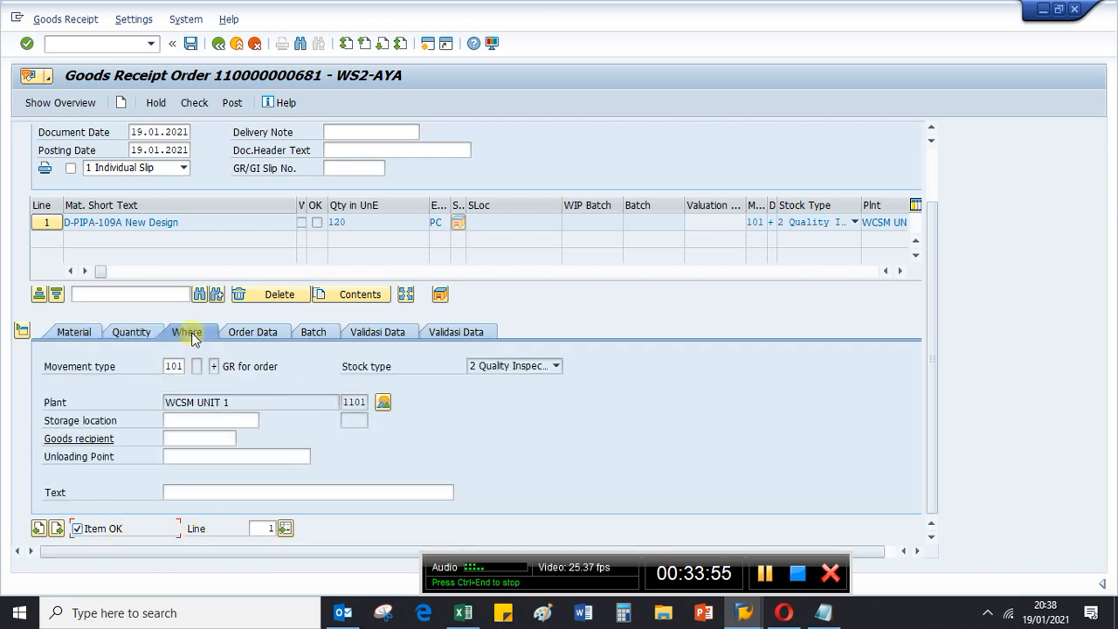
pyautogui.click(185, 423)
pyautogui.click(187, 422)
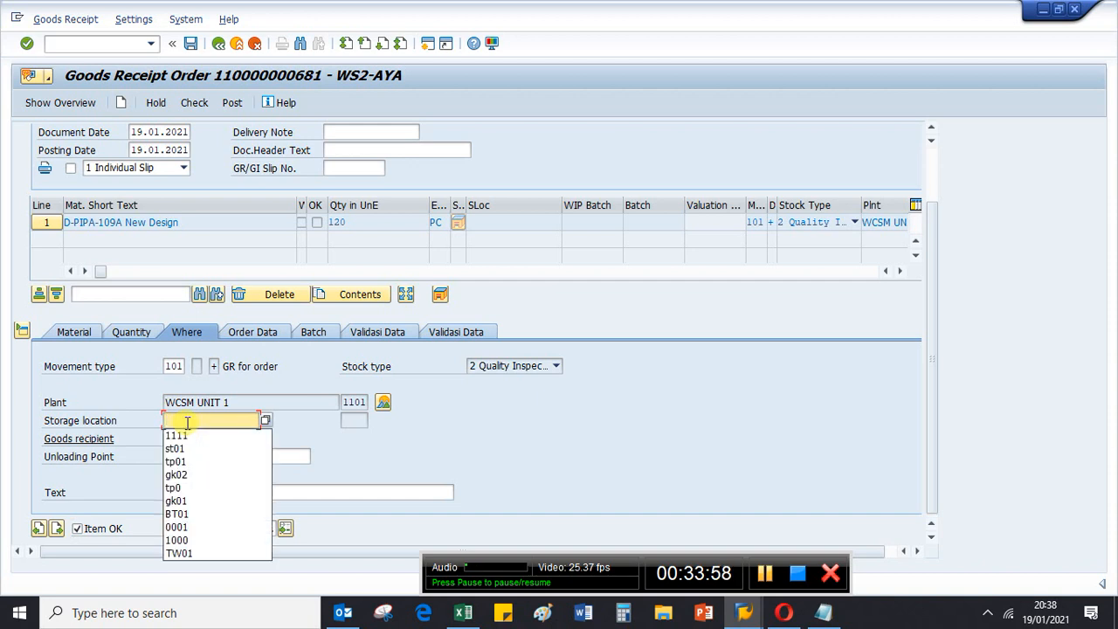
pyautogui.click(178, 435)
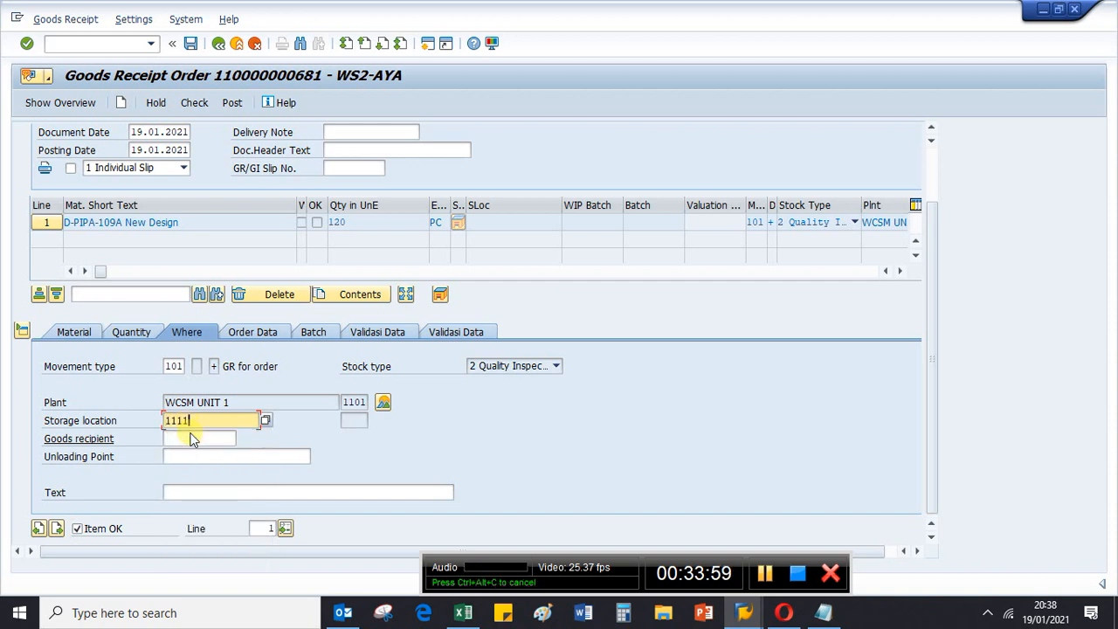
# Review the item's order data and batch details, then check the goods receipt and post it.
pyautogui.click(258, 333)
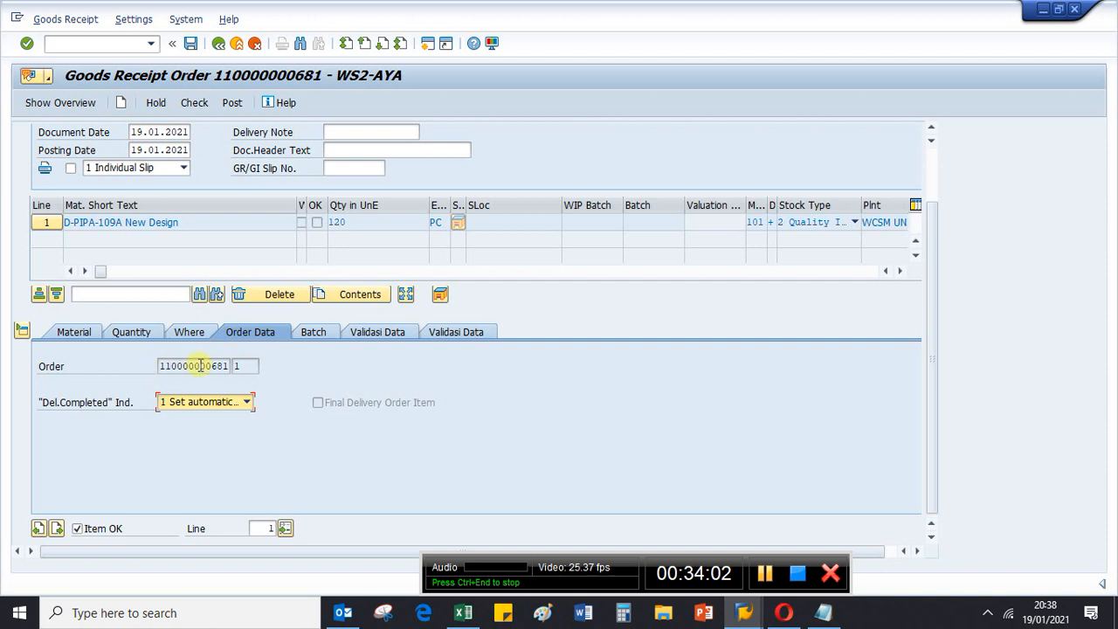
pyautogui.click(315, 334)
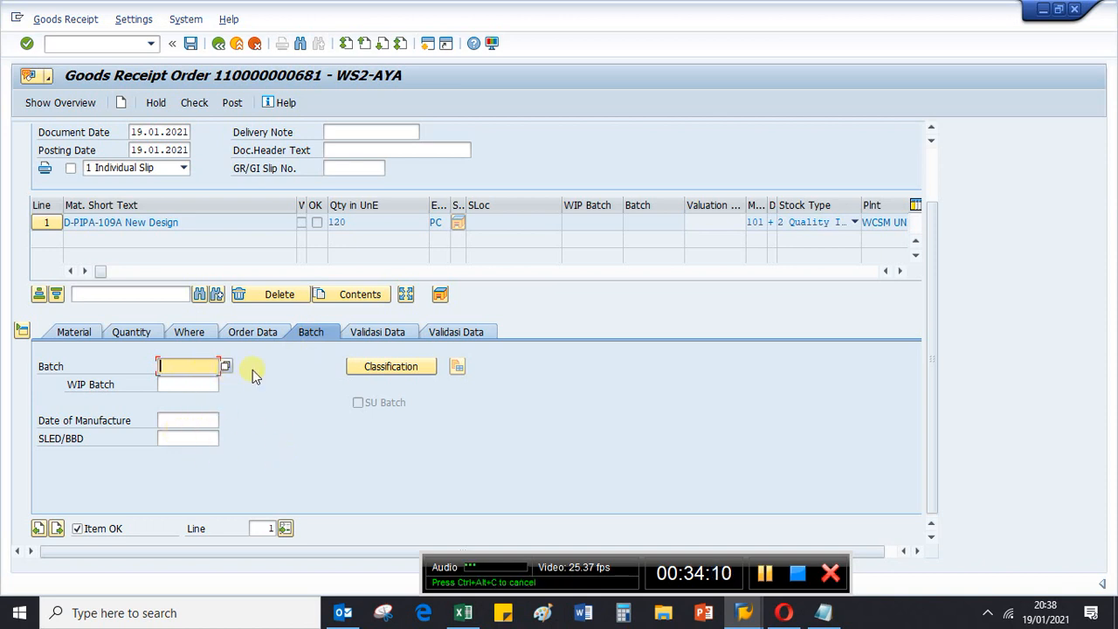
pyautogui.click(188, 103)
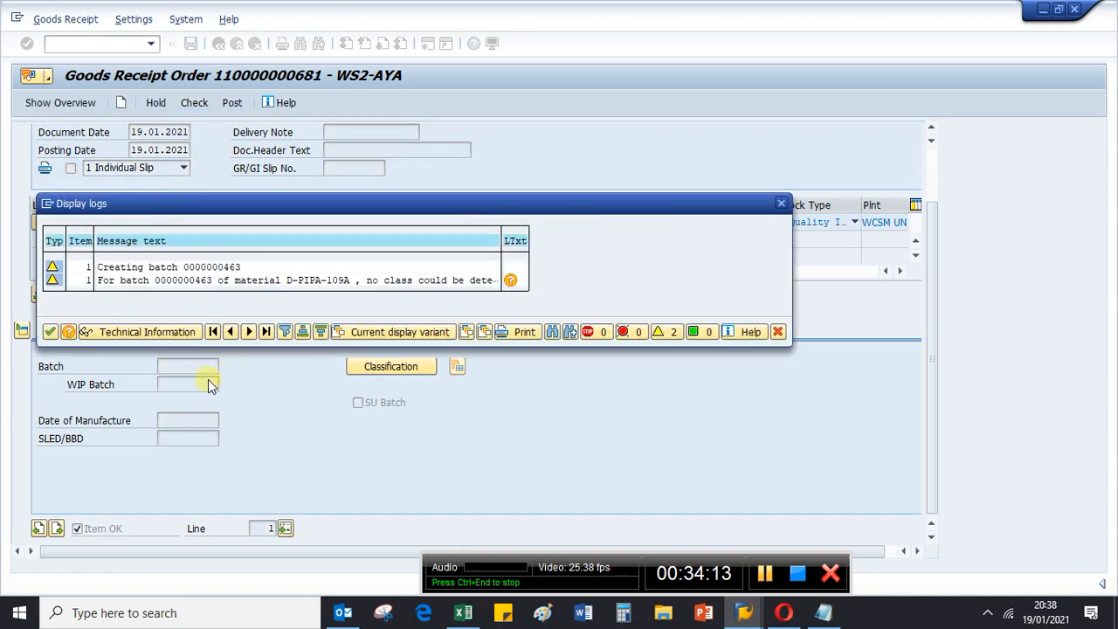
pyautogui.click(50, 331)
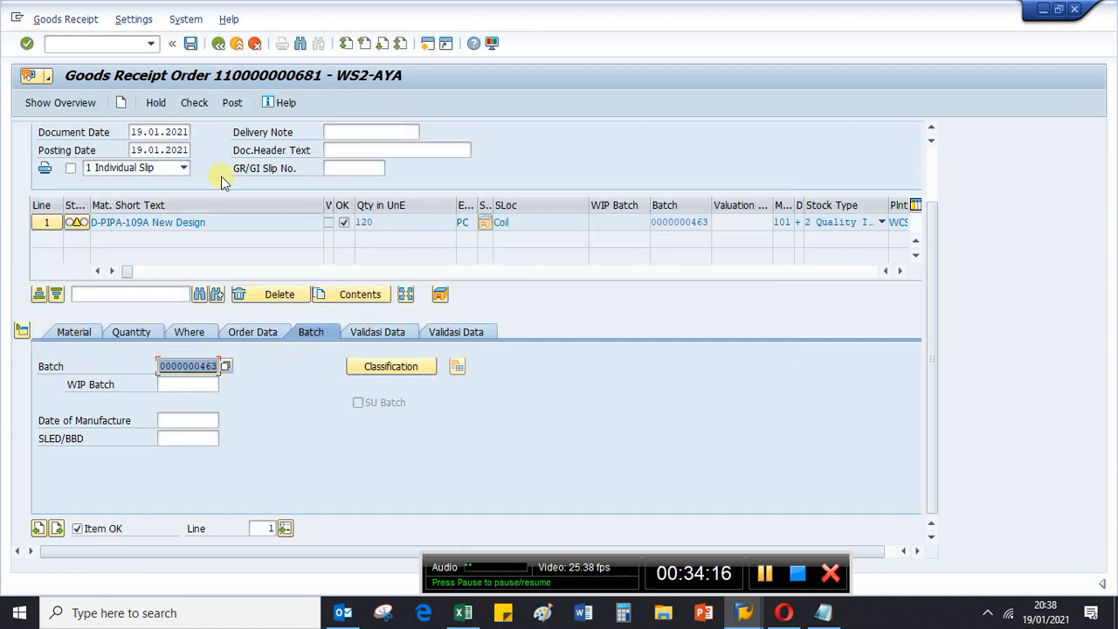
pyautogui.click(232, 104)
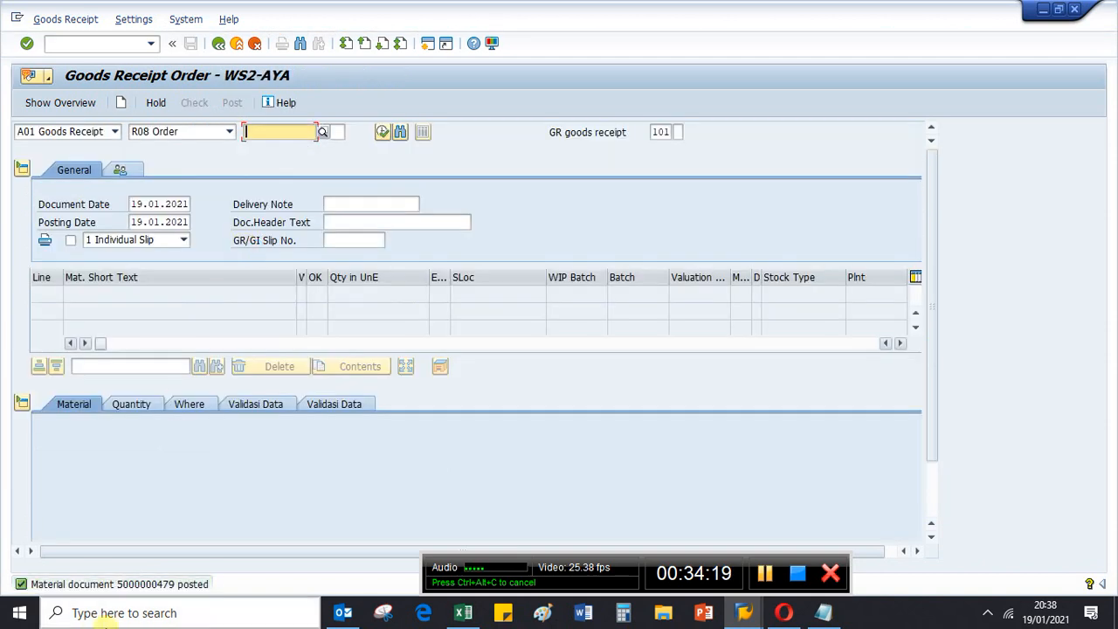
# Copy the material document posting message and paste it into the Notepad notes below the order number line.
pyautogui.click(130, 584)
pyautogui.doubleClick(130, 584)
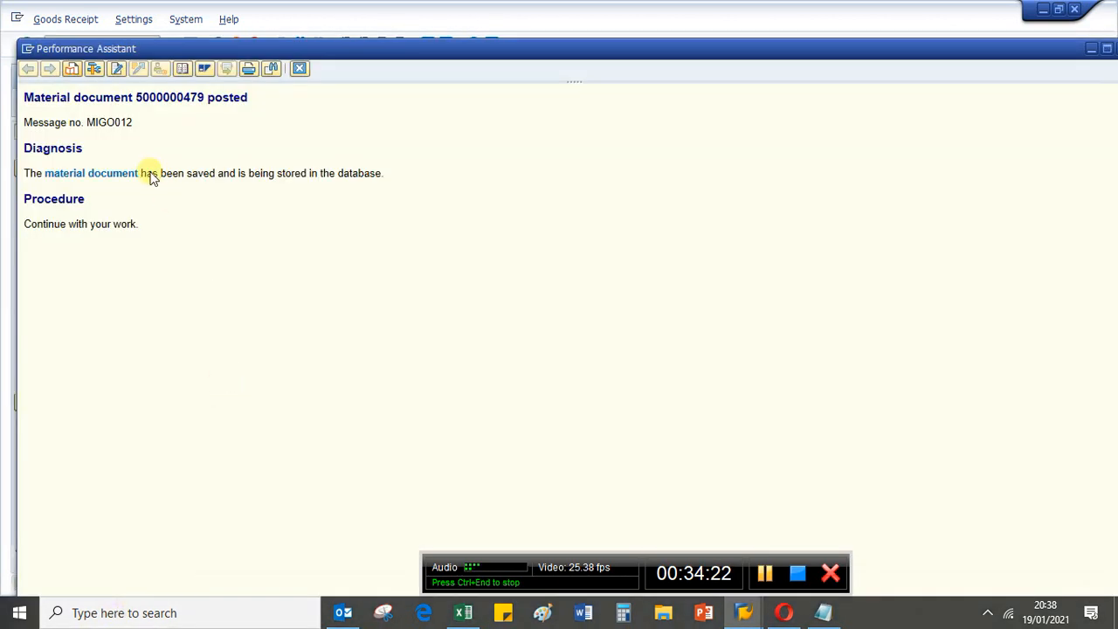
pyautogui.moveTo(253, 103); pyautogui.dragTo(40, 90)
pyautogui.hotkey('ctrl', 'c')
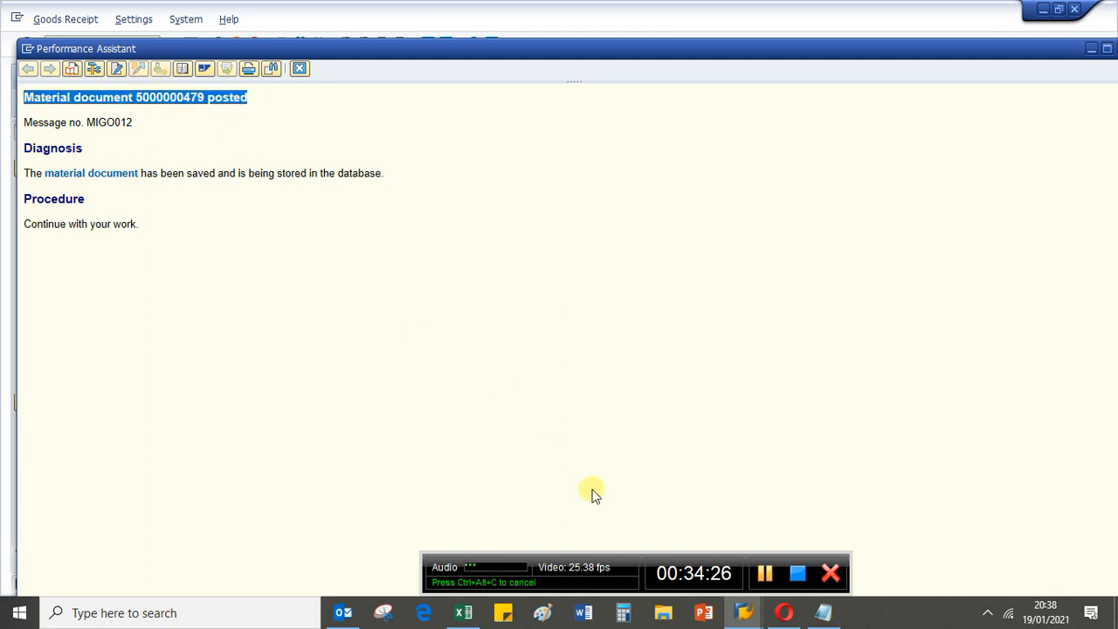
pyautogui.click(822, 611)
pyautogui.press('Return')
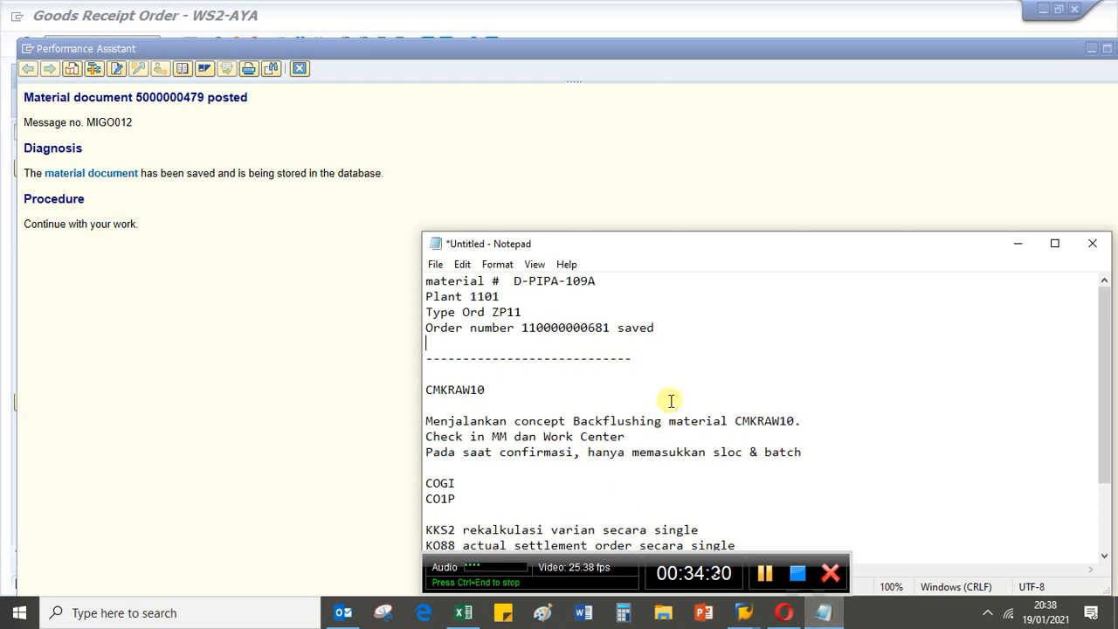
pyautogui.hotkey('ctrl', 'v')
pyautogui.press('Return')
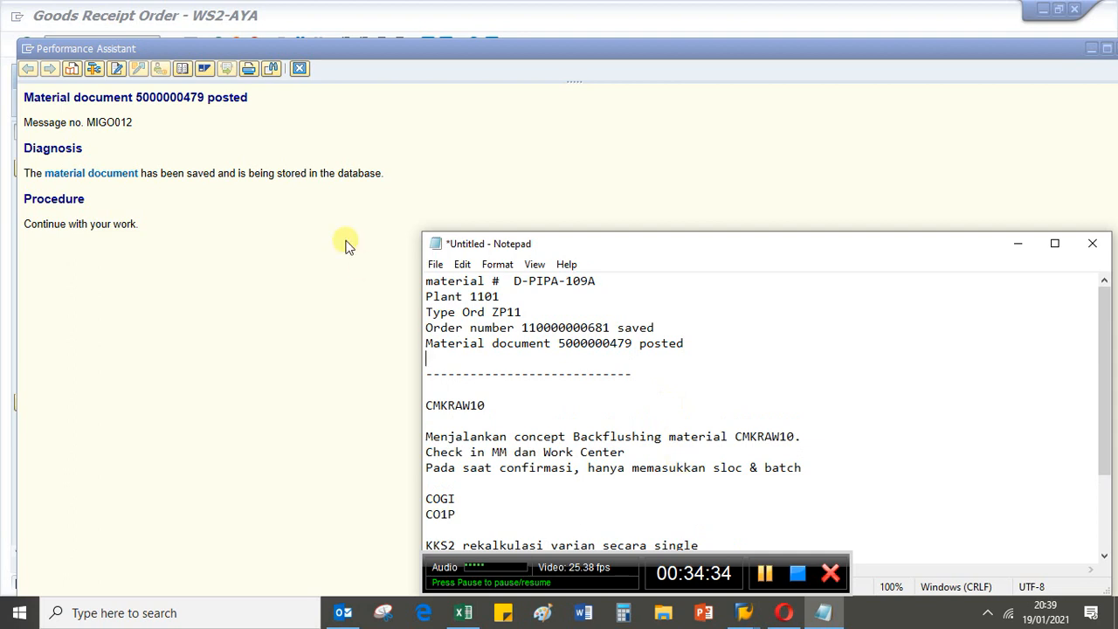
# Switch back to SAP, open the production order in change mode with /nco02, and check its status and delivered quantity.
pyautogui.moveTo(754, 616)
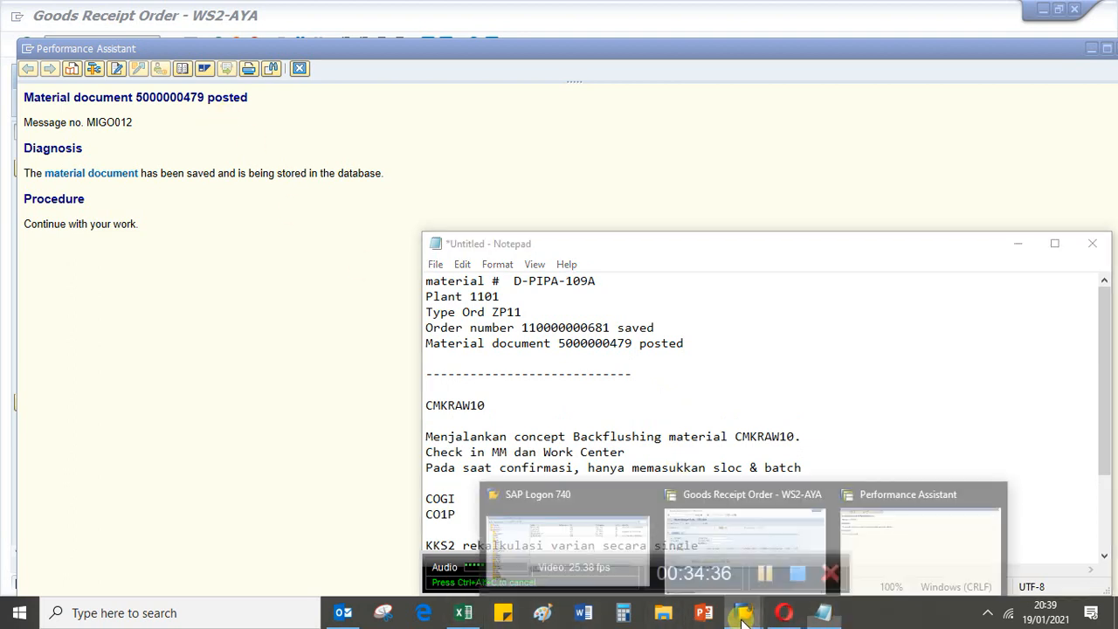
pyautogui.click(787, 563)
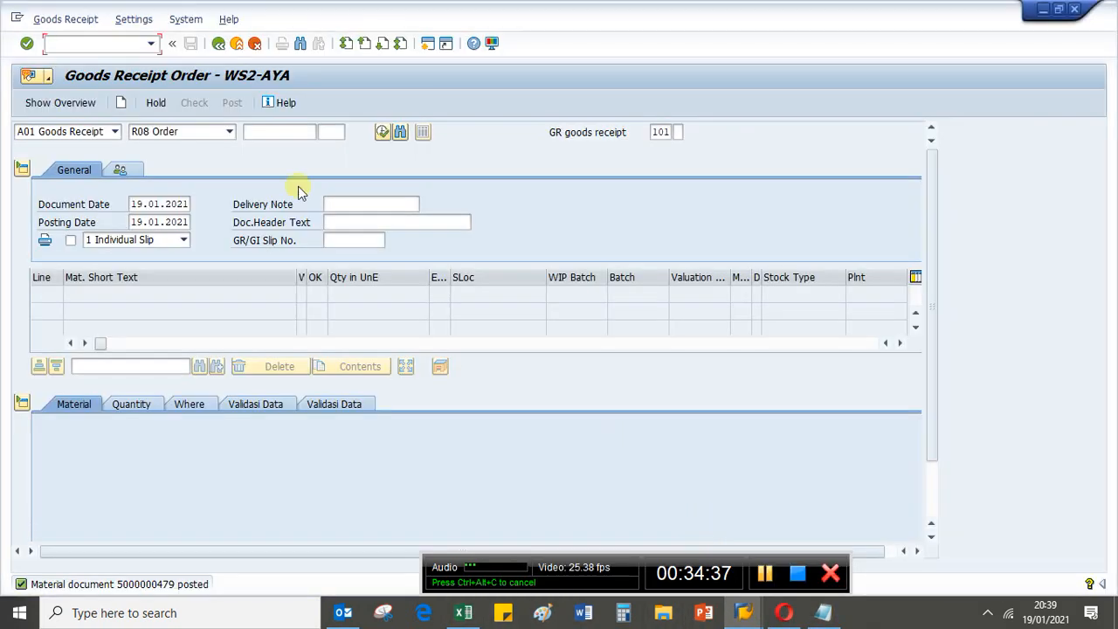
pyautogui.click(87, 50)
pyautogui.write('/nco0')
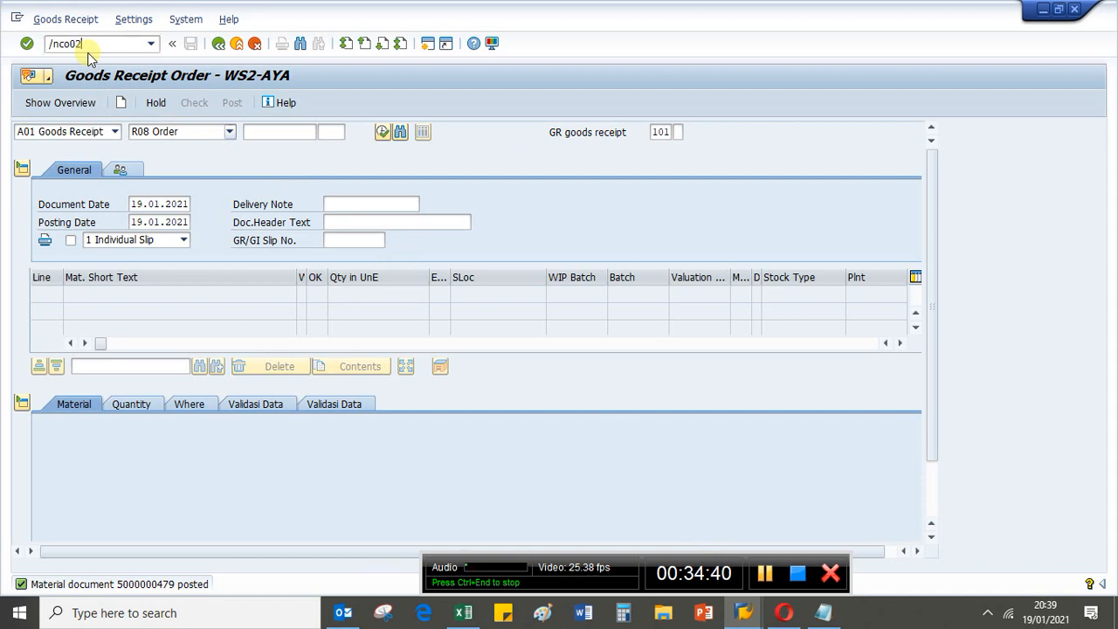
pyautogui.write('2')
pyautogui.press('Return')
pyautogui.press('Return')
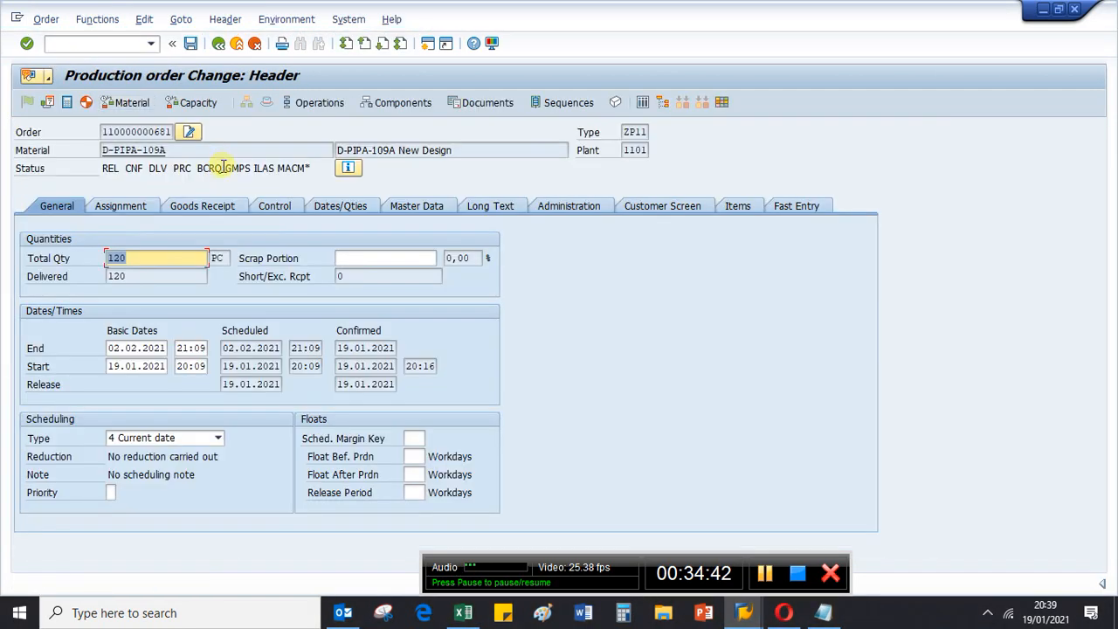
pyautogui.click(137, 275)
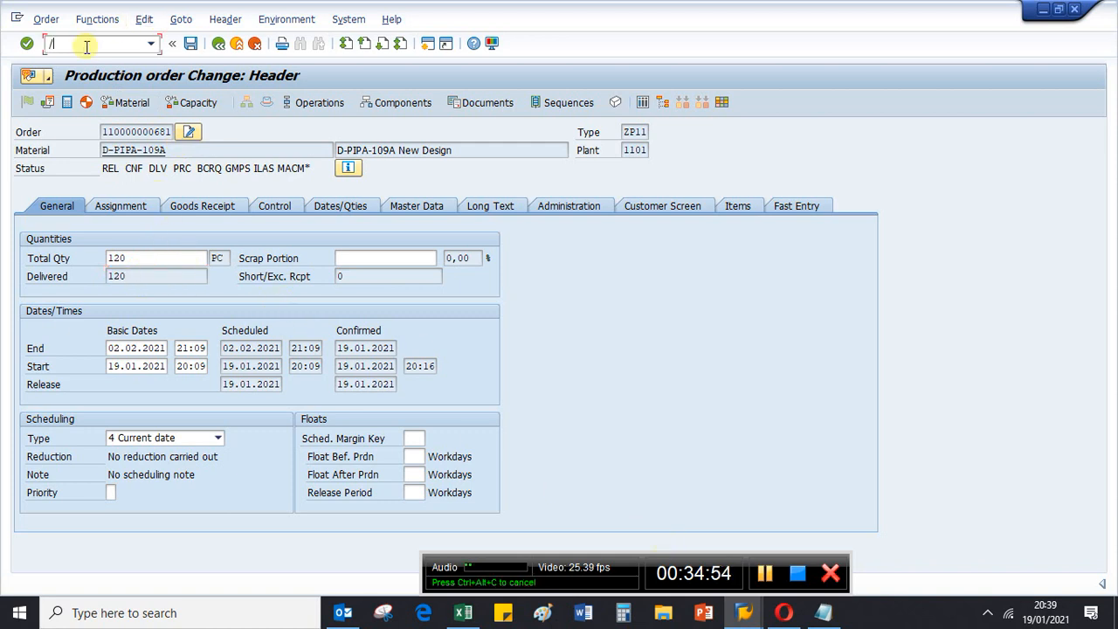
# Start the stock overview transaction with /nmmbe, restarting it to discard the wrongly pasted material entry.
pyautogui.press('Return')
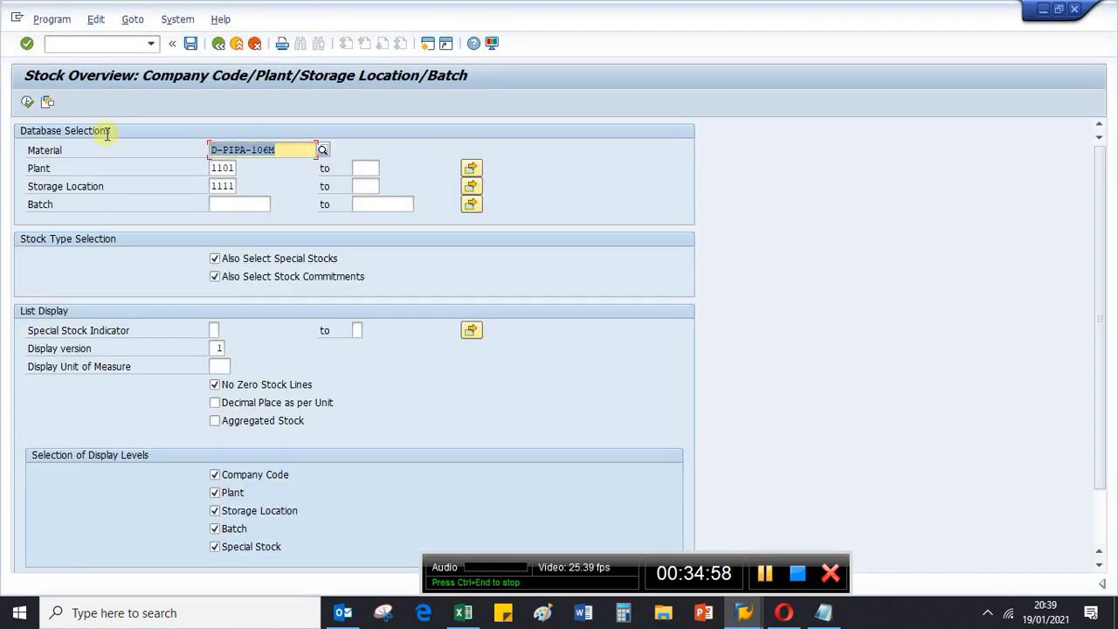
pyautogui.hotkey('ctrl', 'v')
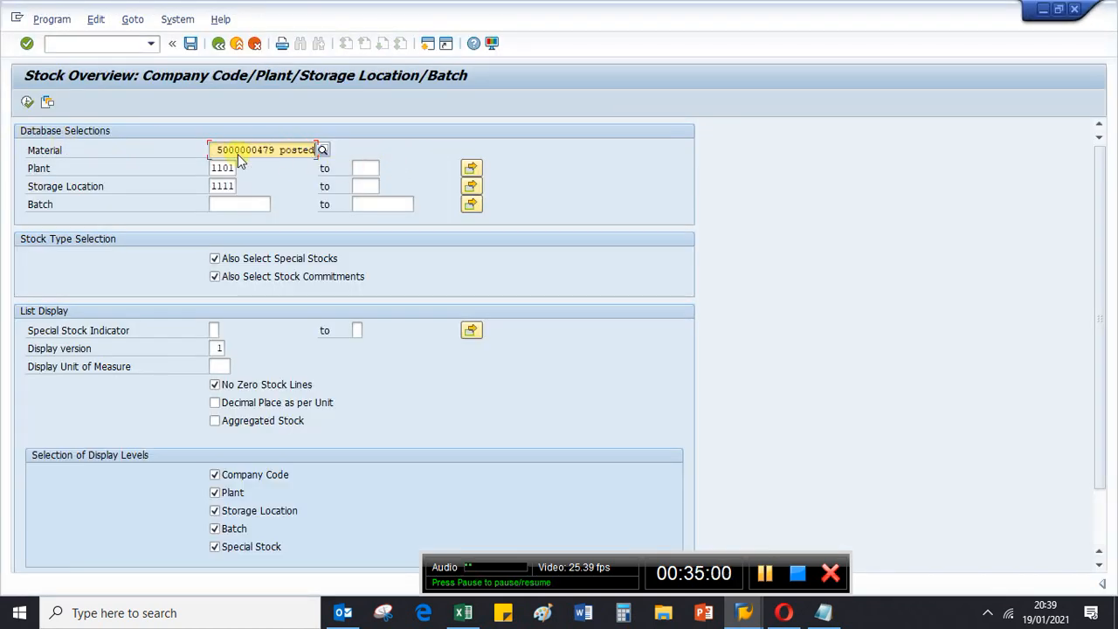
pyautogui.click(87, 40)
pyautogui.write('/nmm')
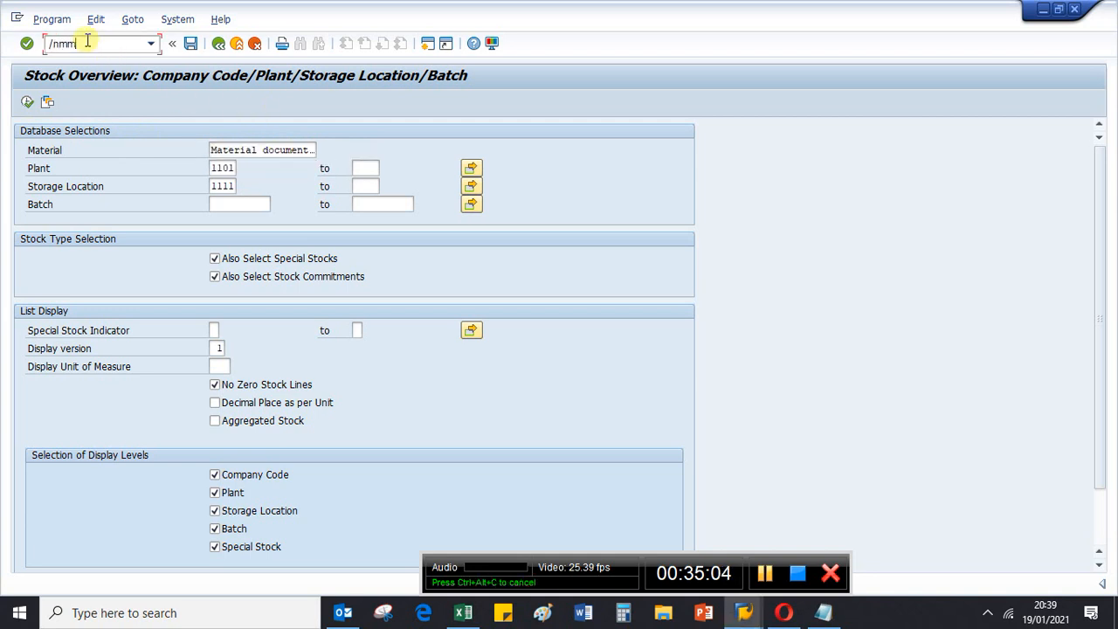
pyautogui.write('be')
pyautogui.press('Return')
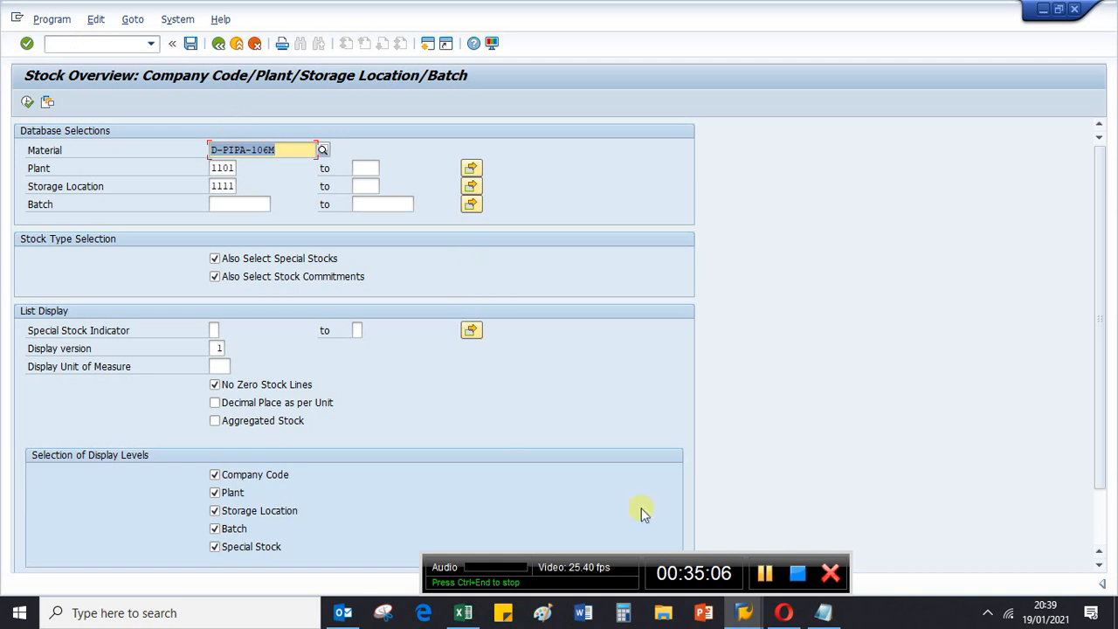
# Copy material number D-PIPA-109A from the Notepad notes and enter it as the stock overview's material.
pyautogui.click(823, 612)
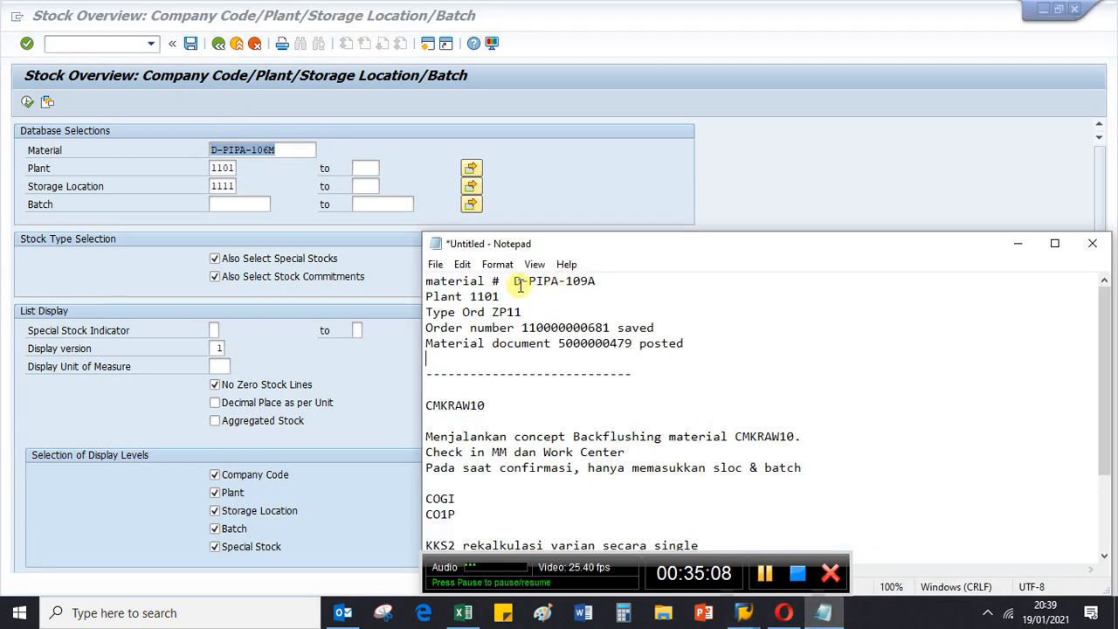
pyautogui.moveTo(513, 283); pyautogui.dragTo(596, 283)
pyautogui.rightClick(595, 285)
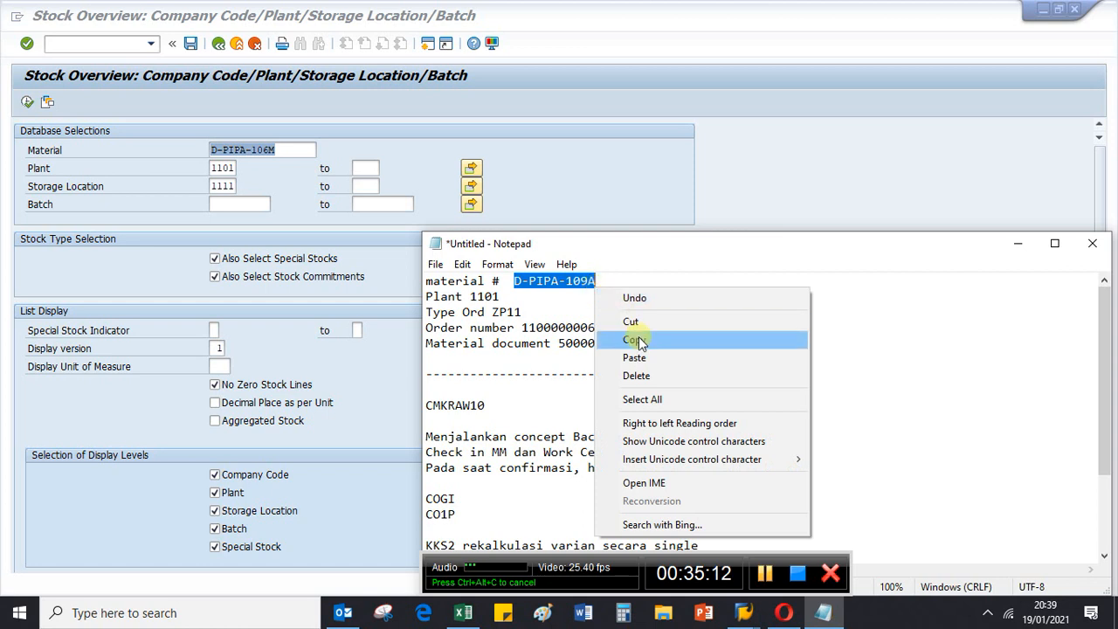
pyautogui.click(635, 339)
pyautogui.moveTo(305, 146); pyautogui.dragTo(226, 147)
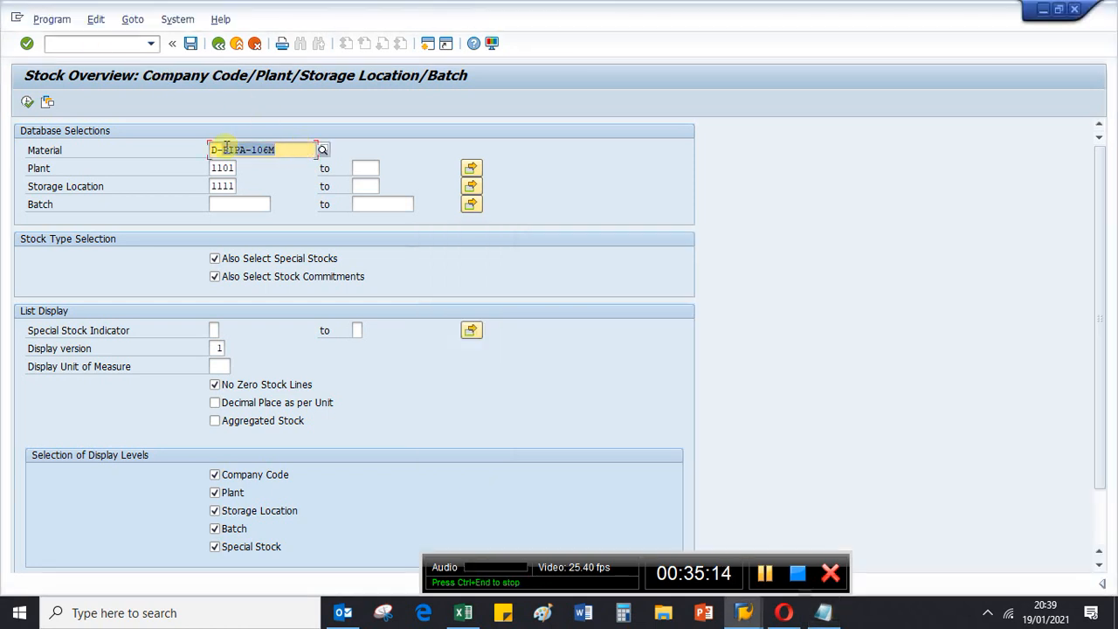
pyautogui.click(194, 154)
pyautogui.rightClick(297, 157)
pyautogui.moveTo(296, 155); pyautogui.dragTo(169, 143)
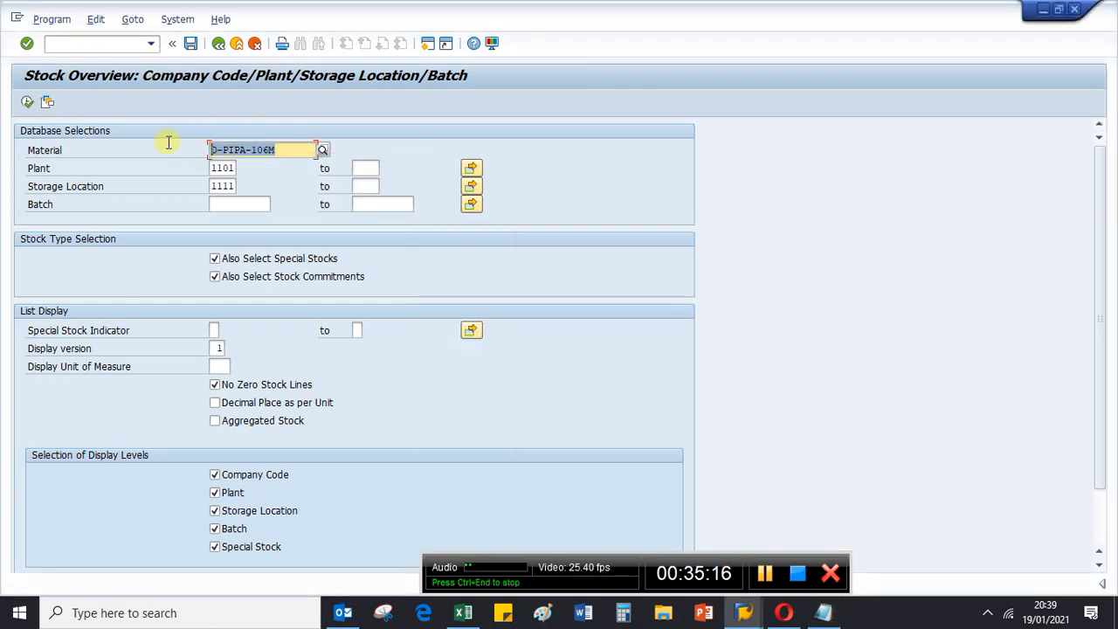
pyautogui.hotkey('ctrl', 'v')
pyautogui.hotkey('shift', 'Home')
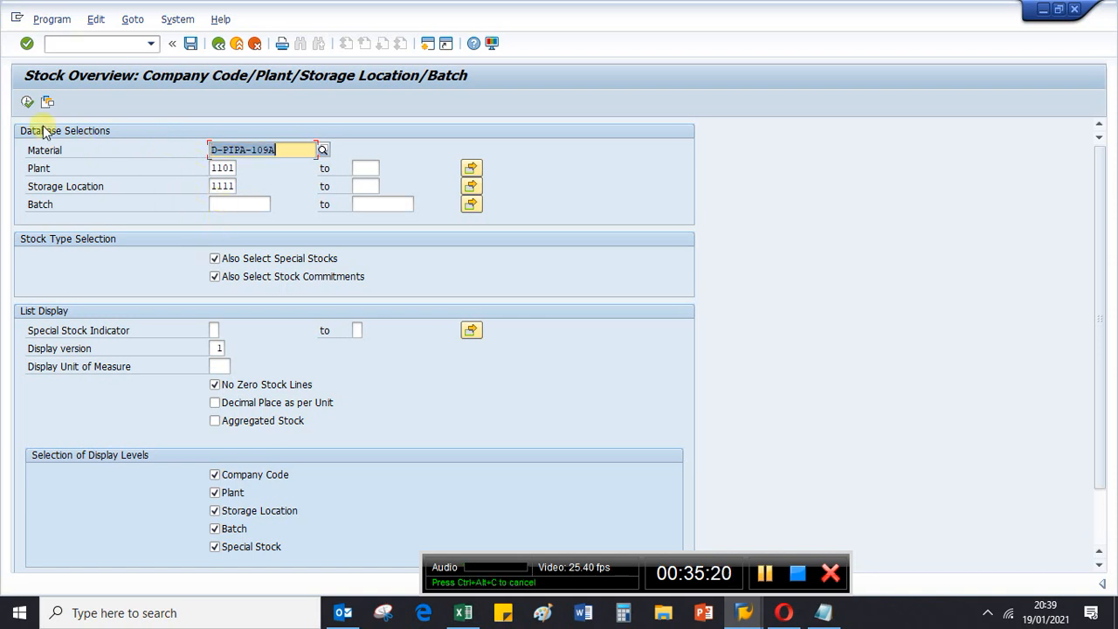
pyautogui.click(27, 101)
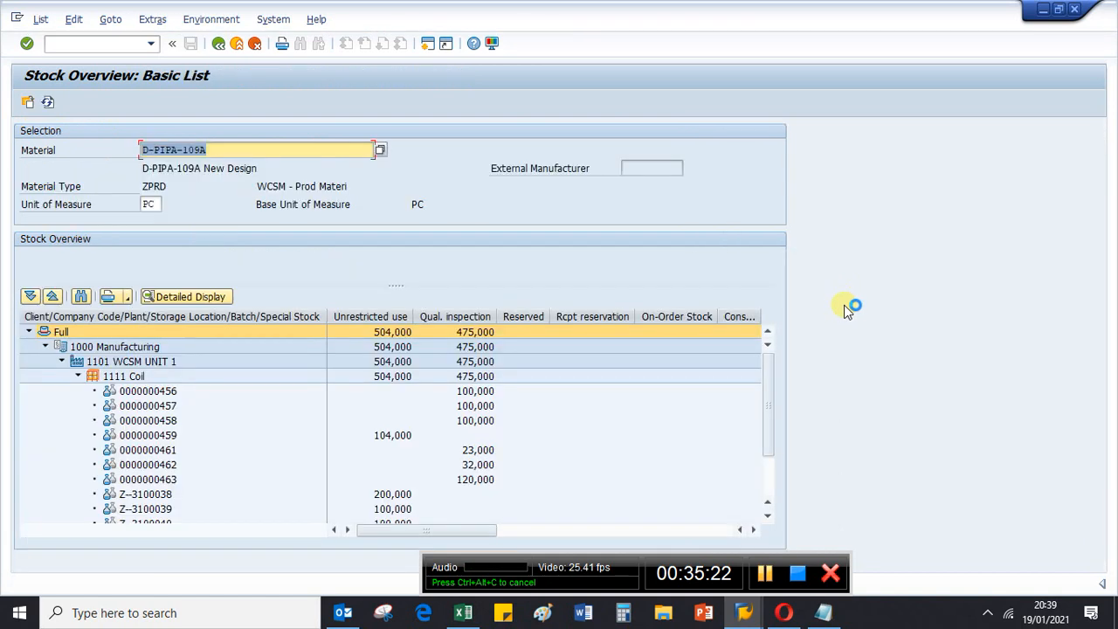
pyautogui.scroll(-2, 506, 421)
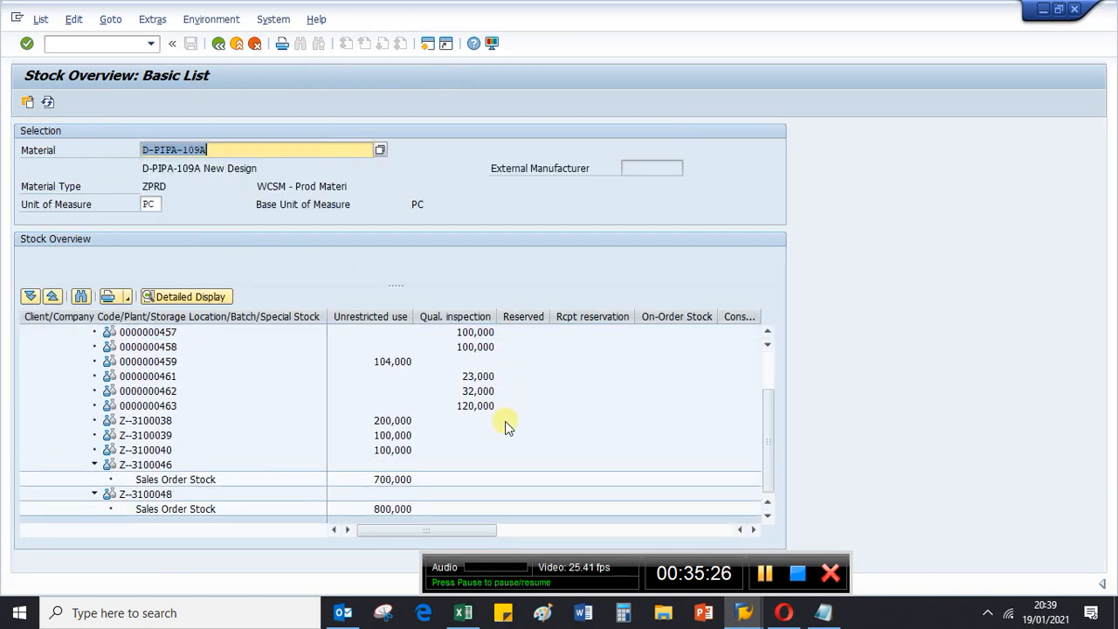
pyautogui.scroll(3, 506, 426)
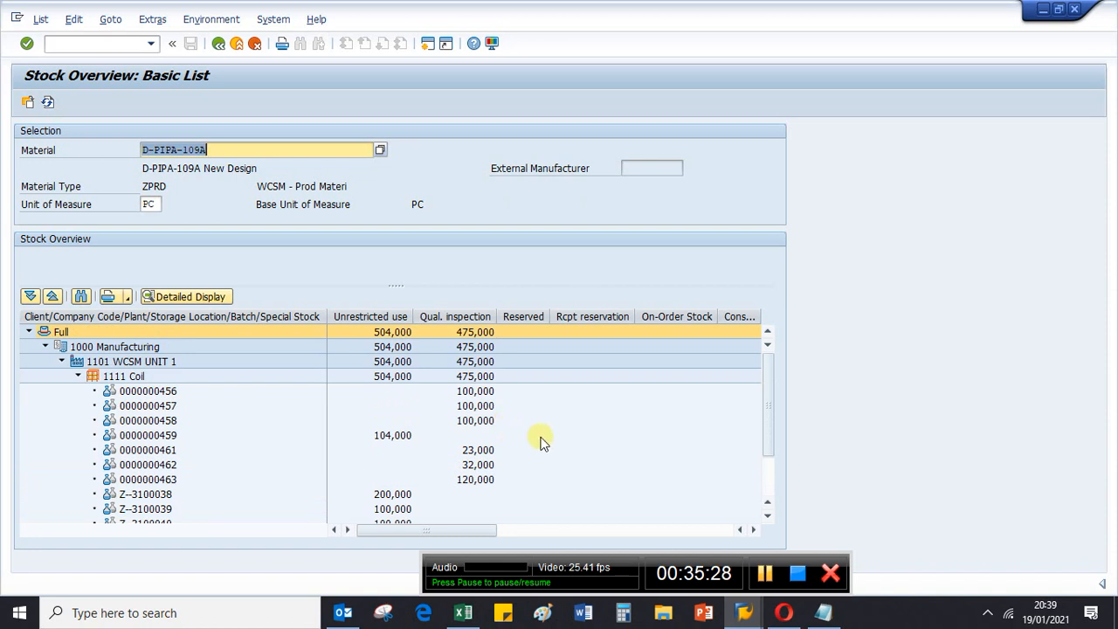
pyautogui.click(468, 483)
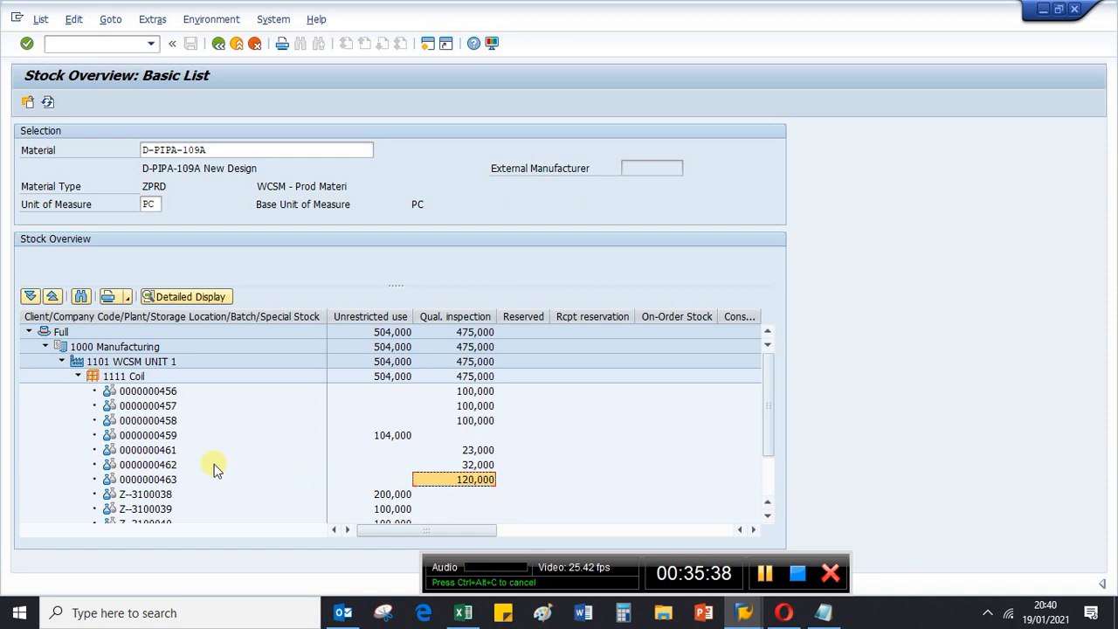
pyautogui.click(167, 468)
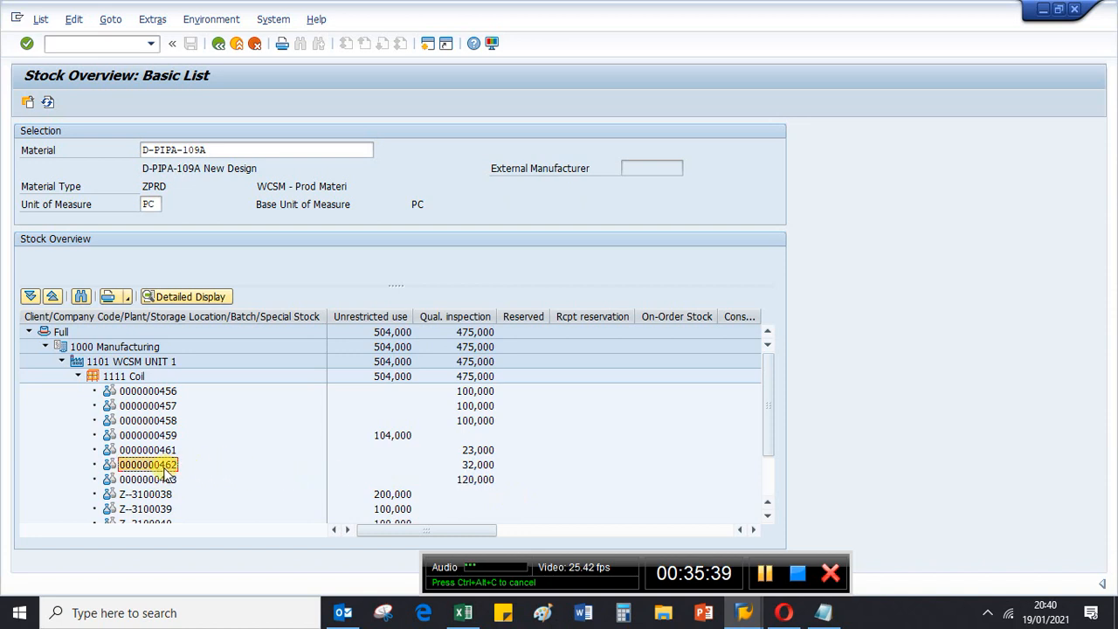
pyautogui.click(479, 483)
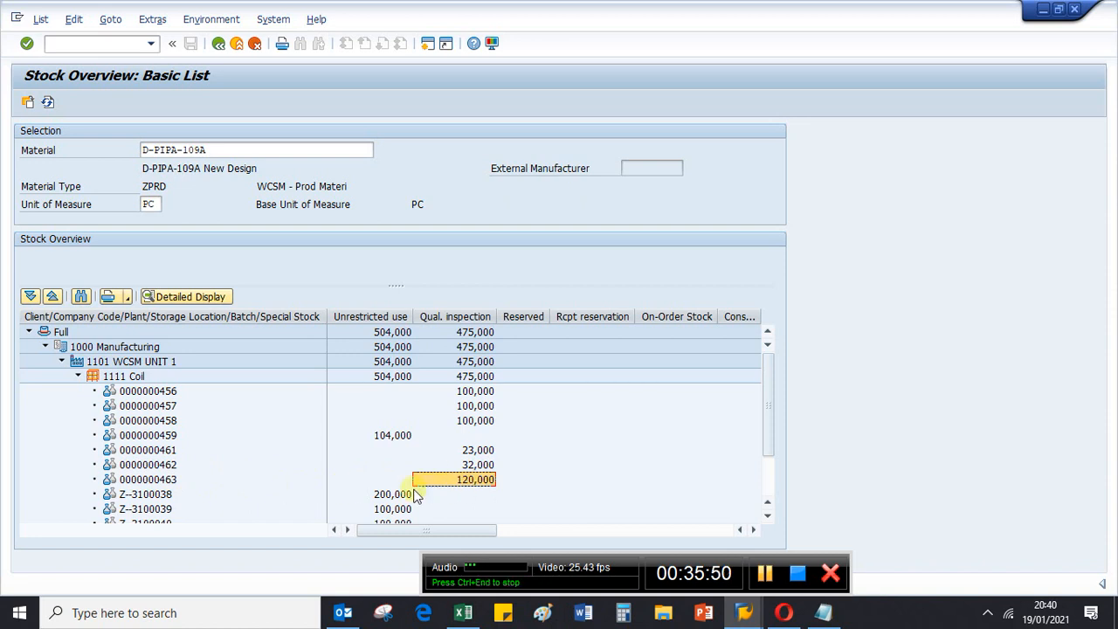
# Switch from the stock overview to the production order and, through its documented goods movements, open D-PIPA-109A's goods receipt material document.
pyautogui.press('Left')
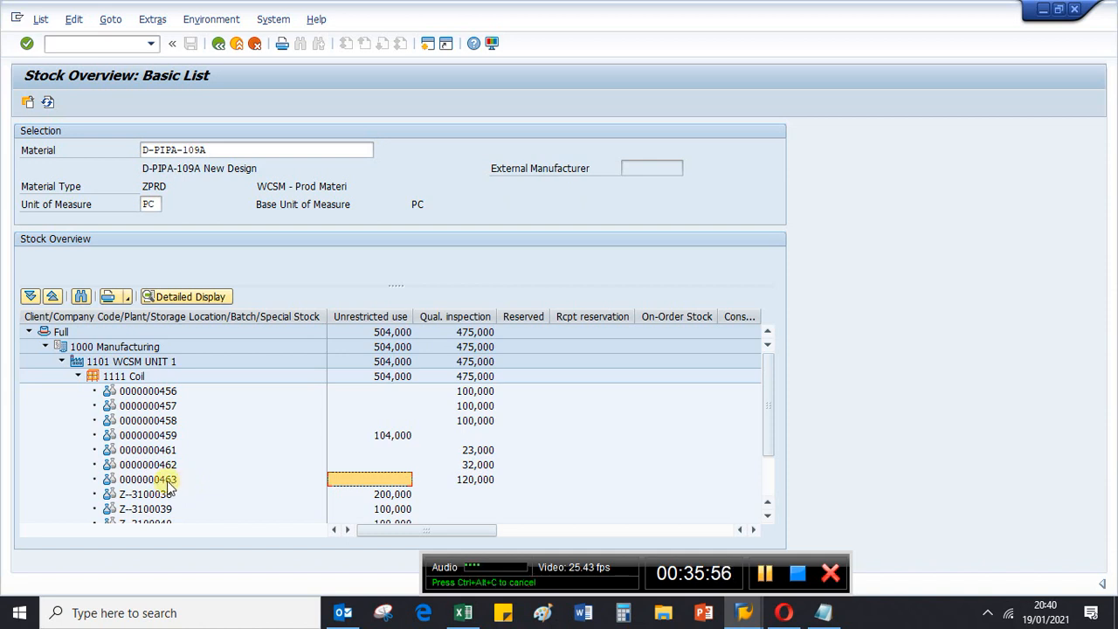
pyautogui.click(169, 482)
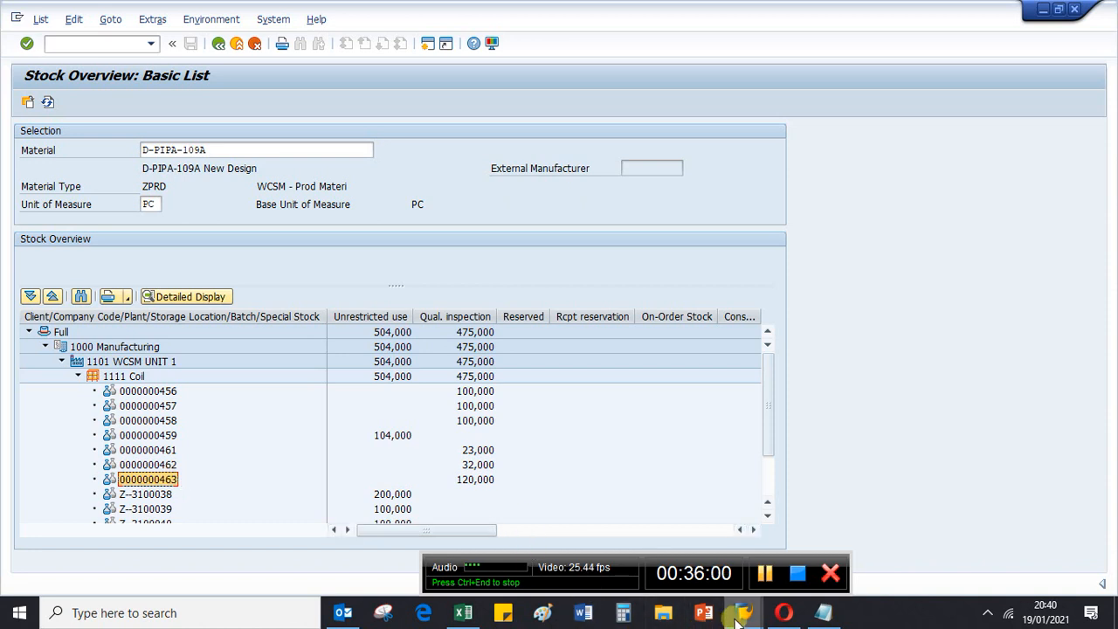
pyautogui.moveTo(739, 619)
pyautogui.click(747, 564)
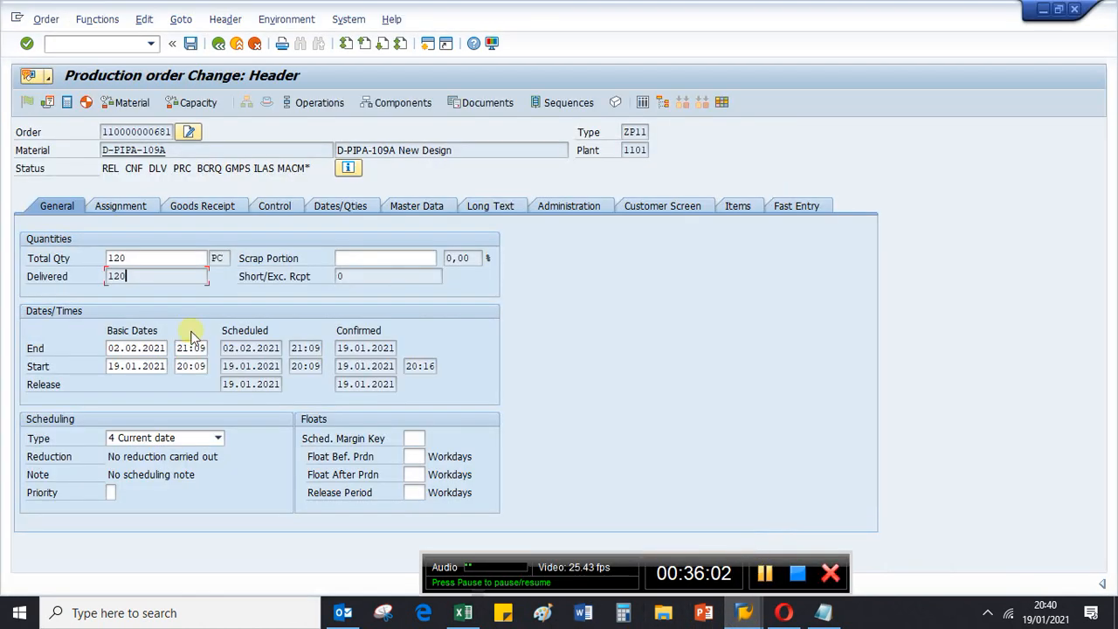
pyautogui.click(181, 19)
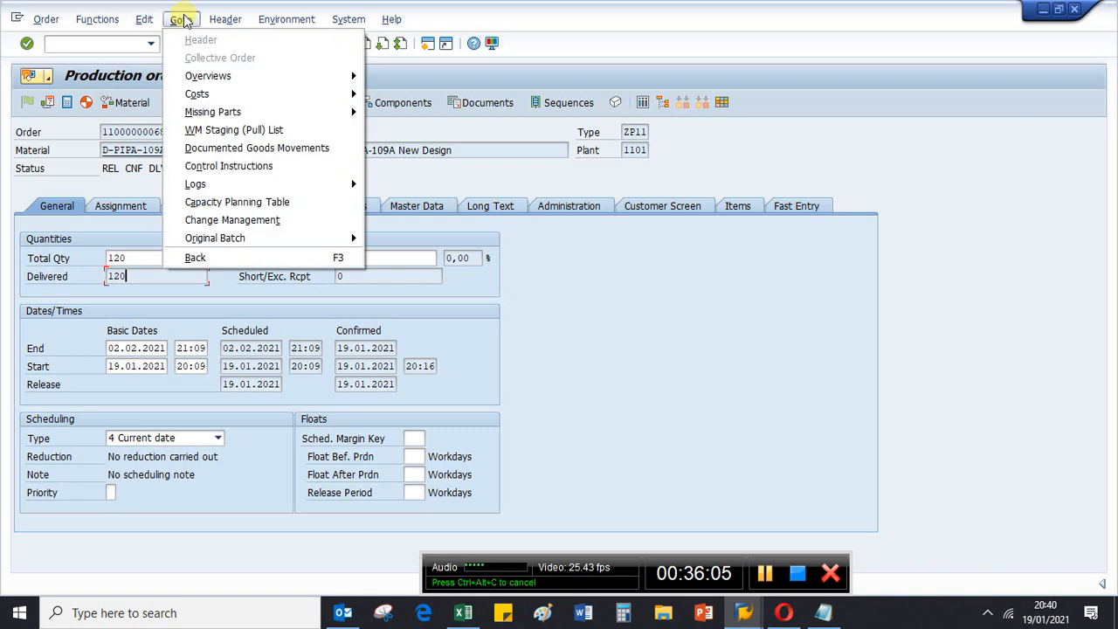
pyautogui.click(236, 148)
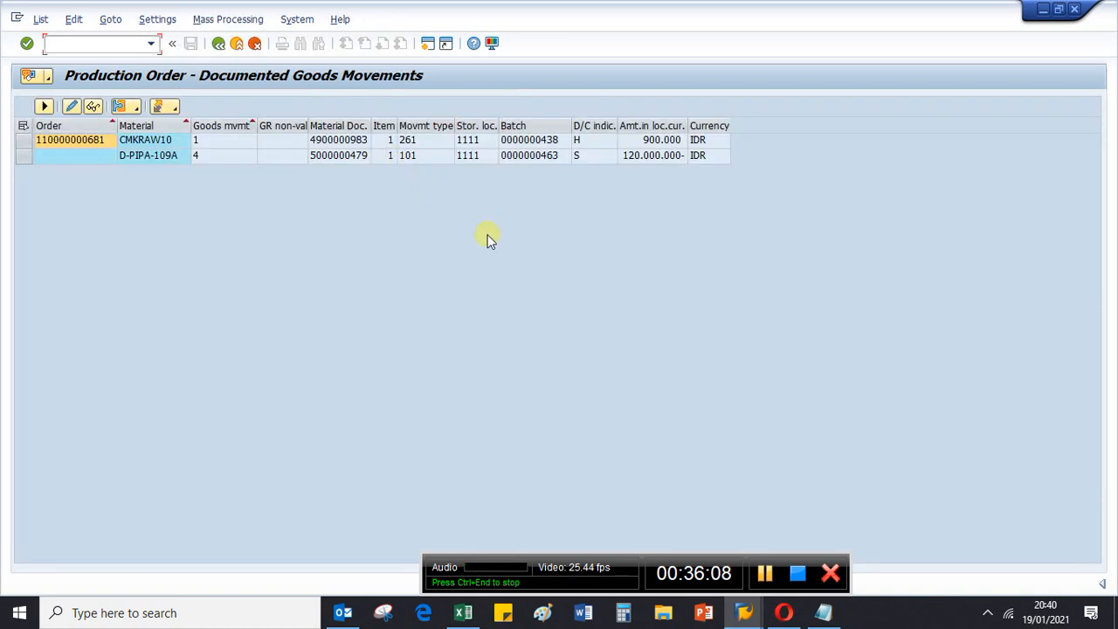
pyautogui.click(337, 157)
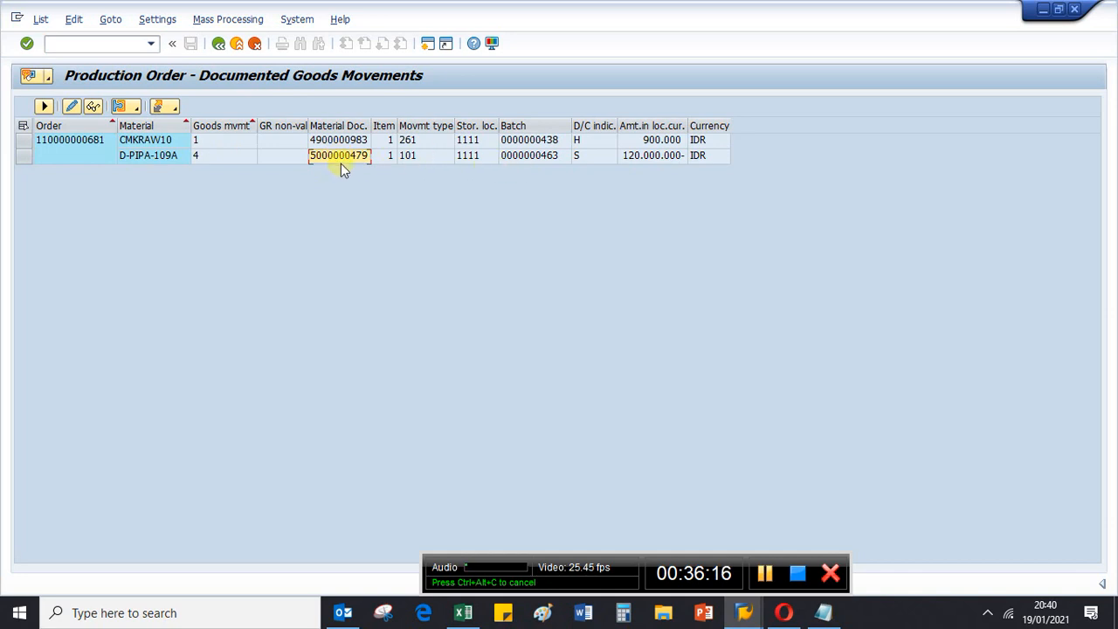
pyautogui.doubleClick(347, 157)
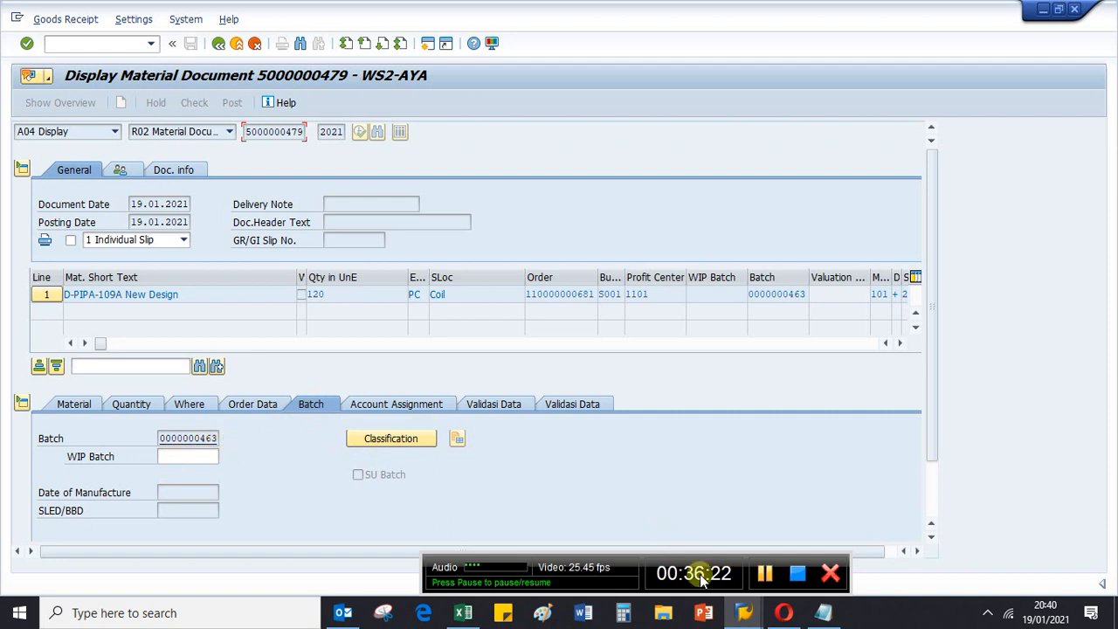
pyautogui.click(745, 616)
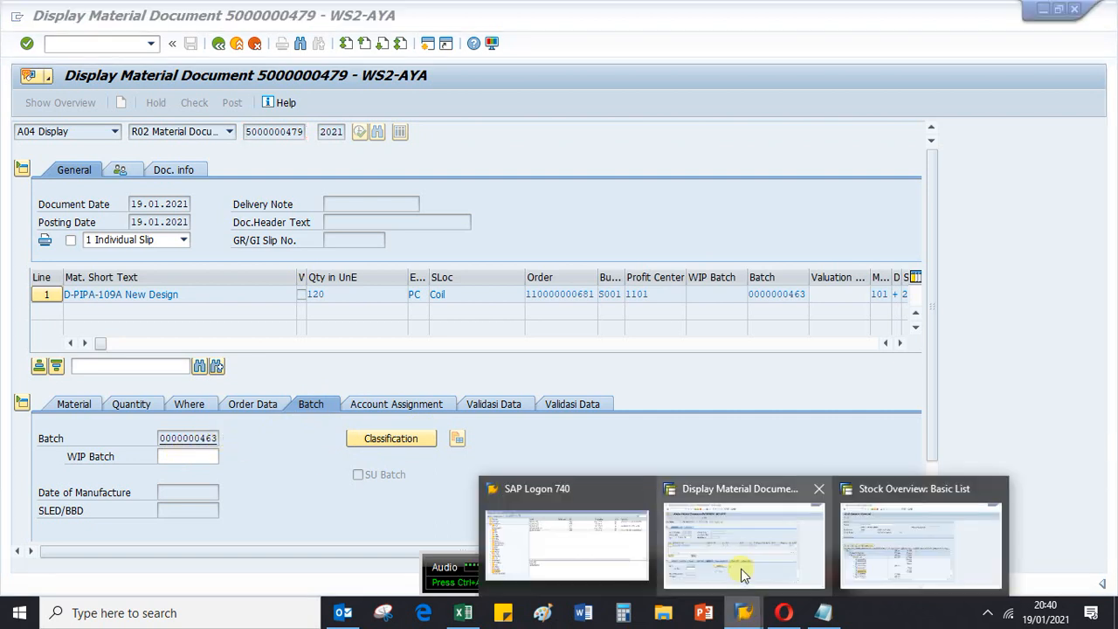
pyautogui.click(873, 559)
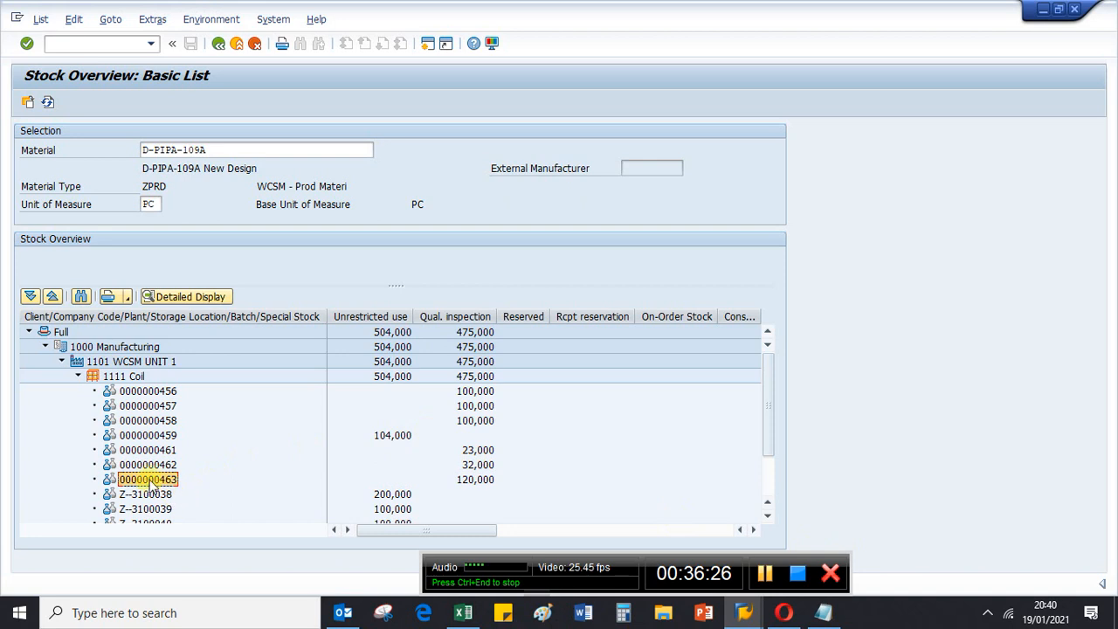
pyautogui.click(472, 485)
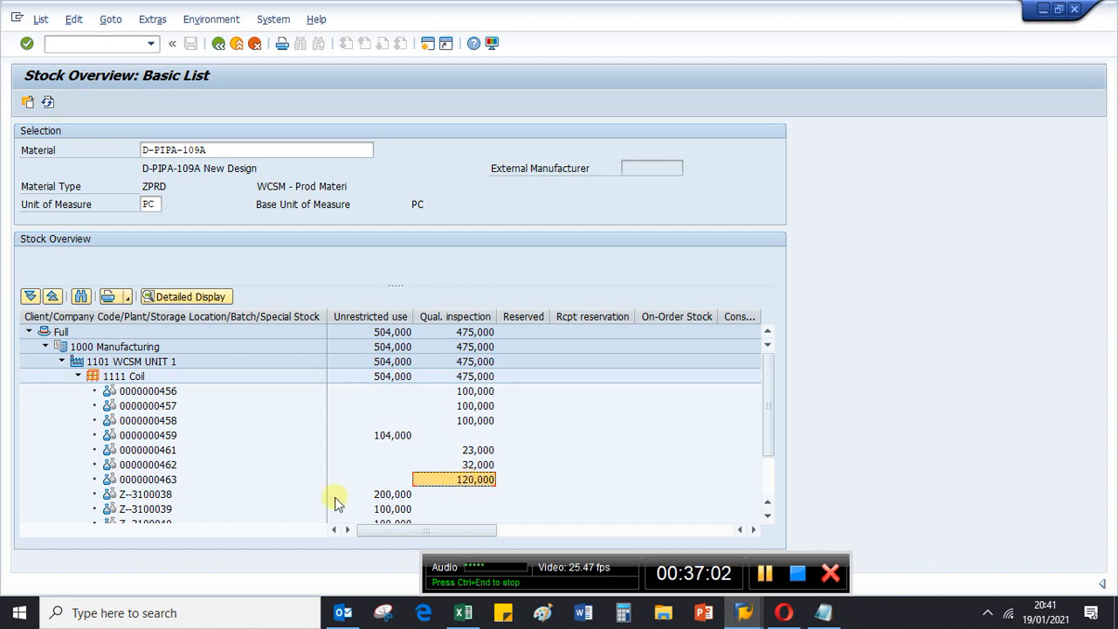
pyautogui.click(157, 481)
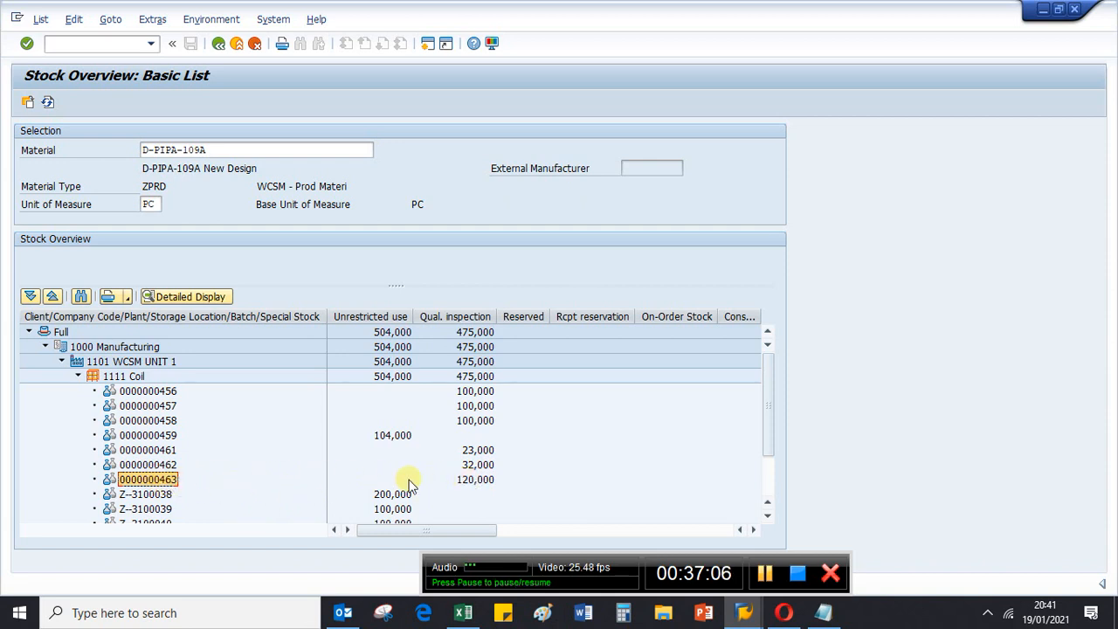
pyautogui.click(476, 482)
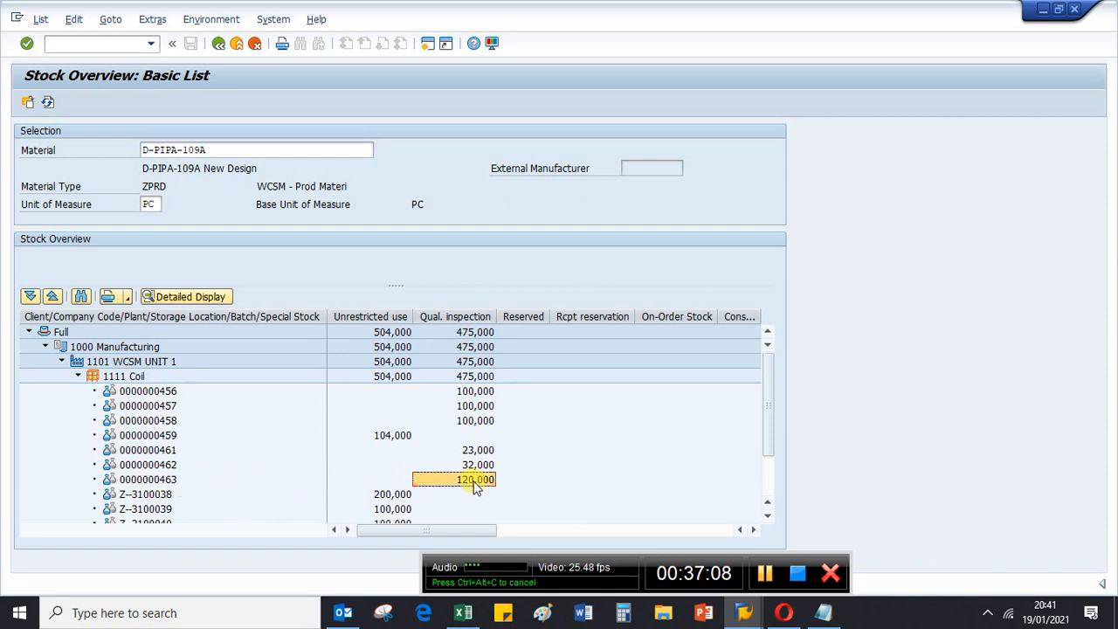
# Return to the goods receipt material document and open the production order referenced in its order data.
pyautogui.click(744, 612)
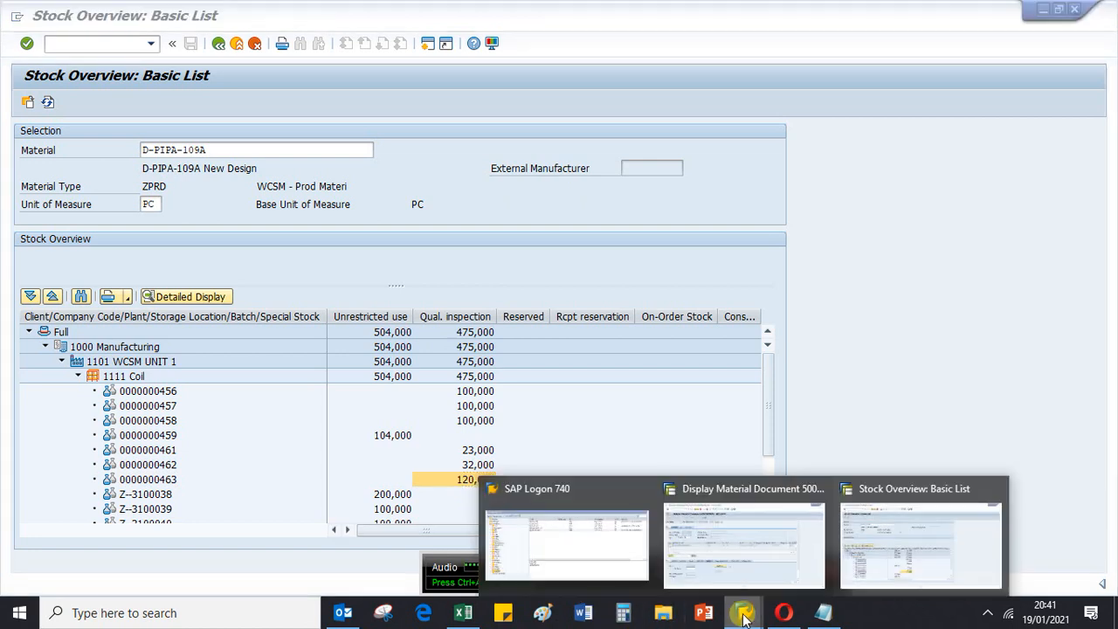
pyautogui.click(721, 562)
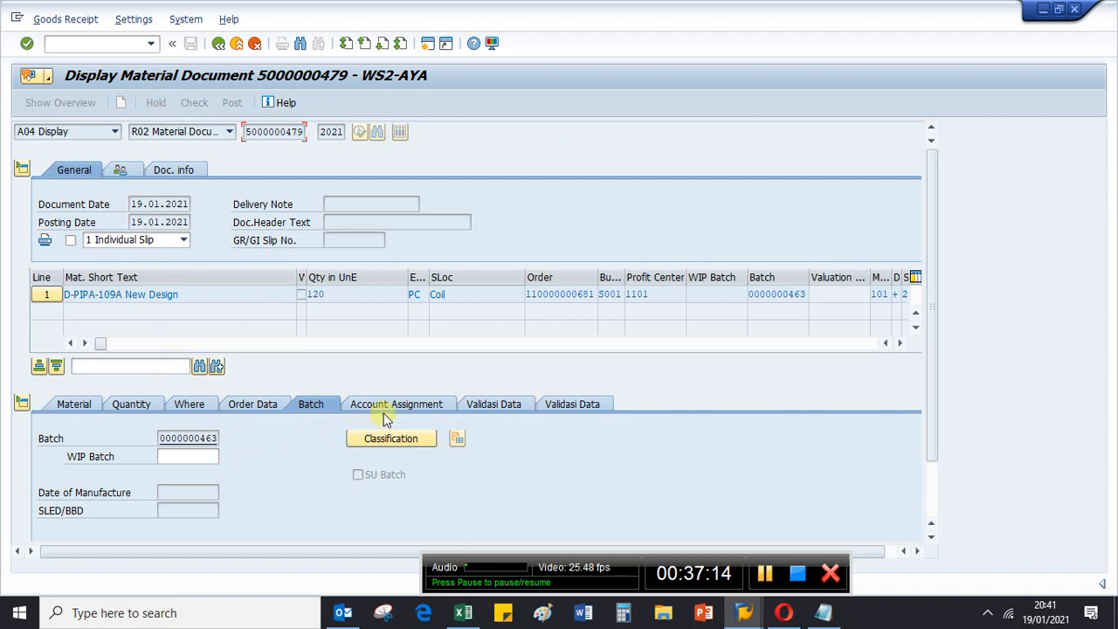
pyautogui.click(234, 403)
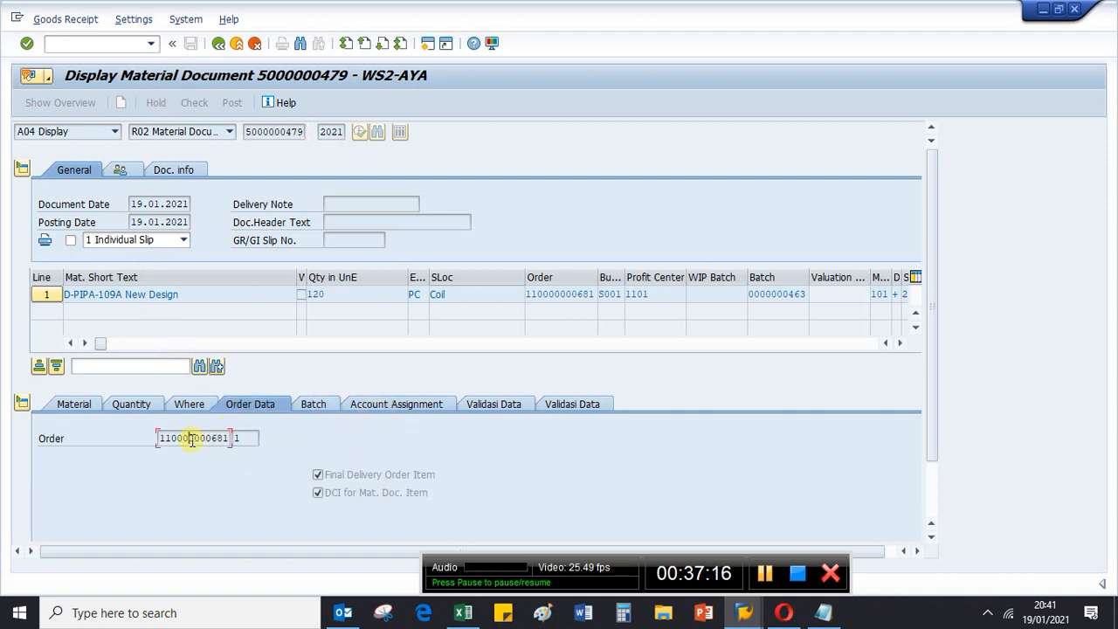
pyautogui.doubleClick(188, 439)
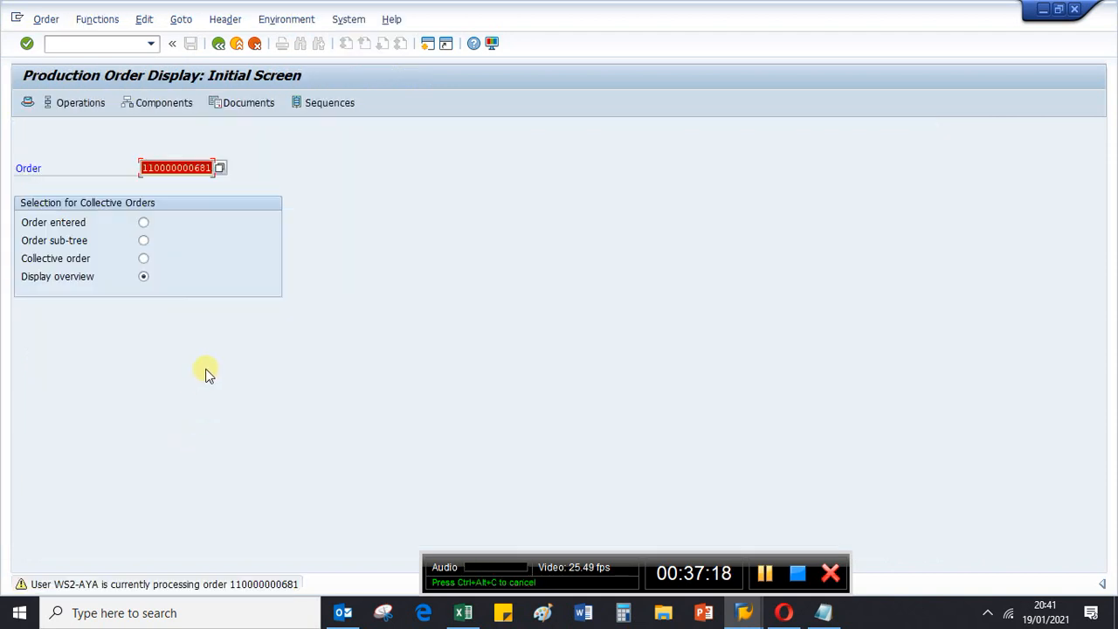
# Restart the production order display with /nco03 and open the order's header.
pyautogui.click(87, 44)
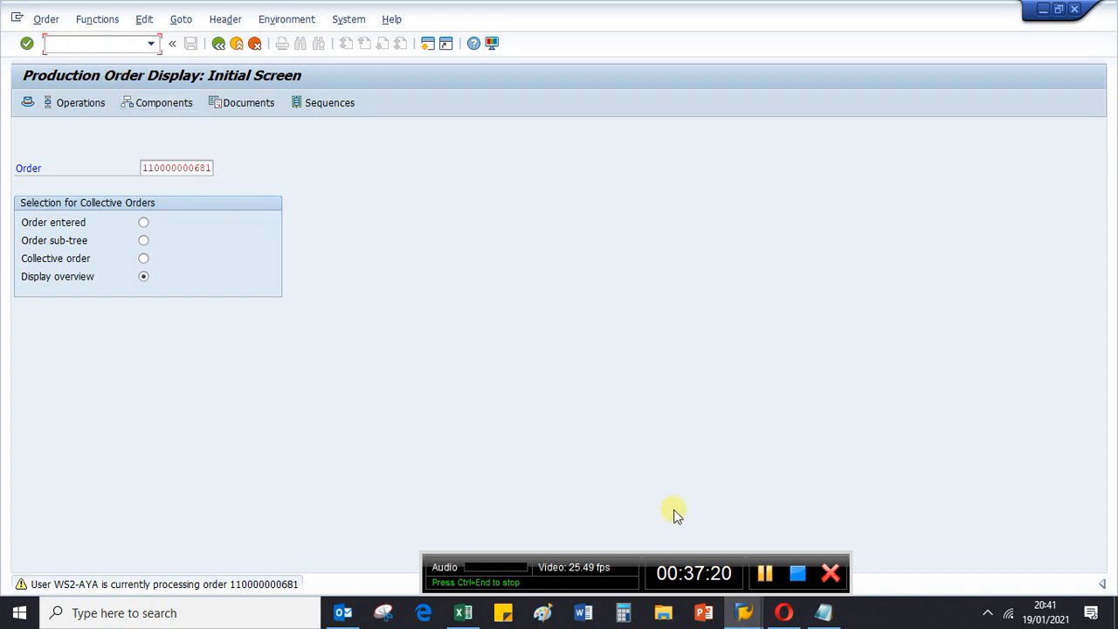
pyautogui.click(744, 611)
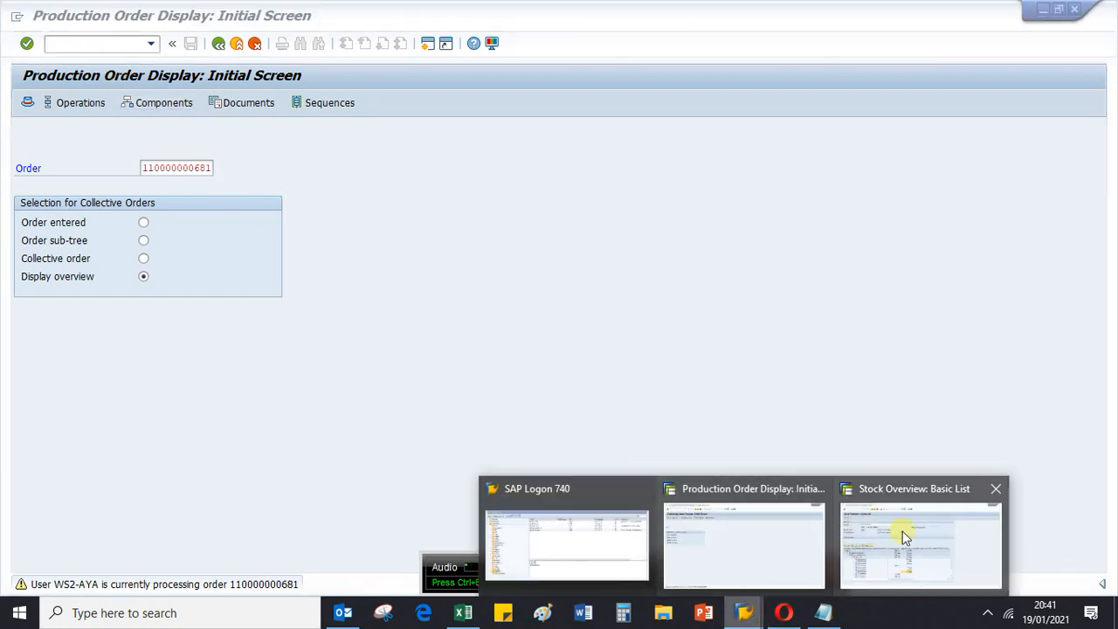
pyautogui.click(669, 524)
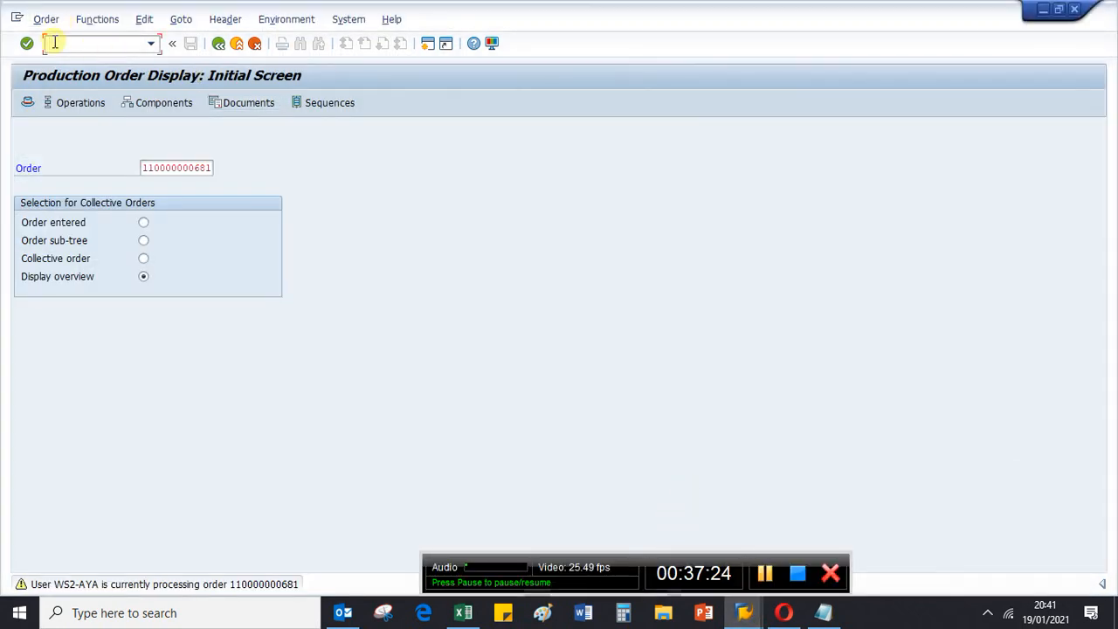
pyautogui.write('/nco03')
pyautogui.press('Return')
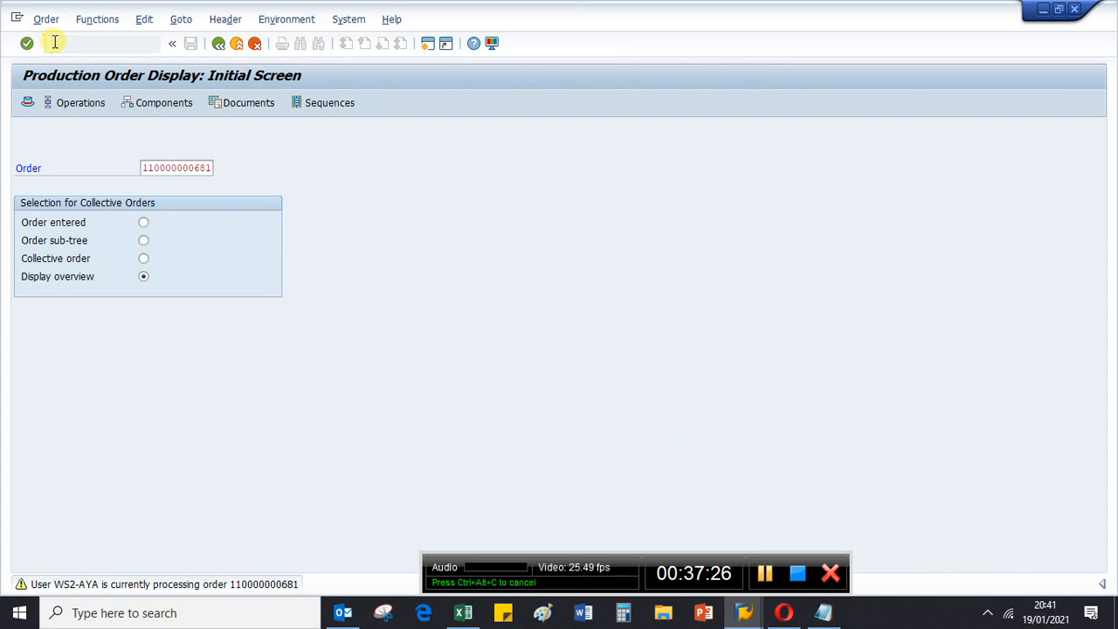
pyautogui.press('Return')
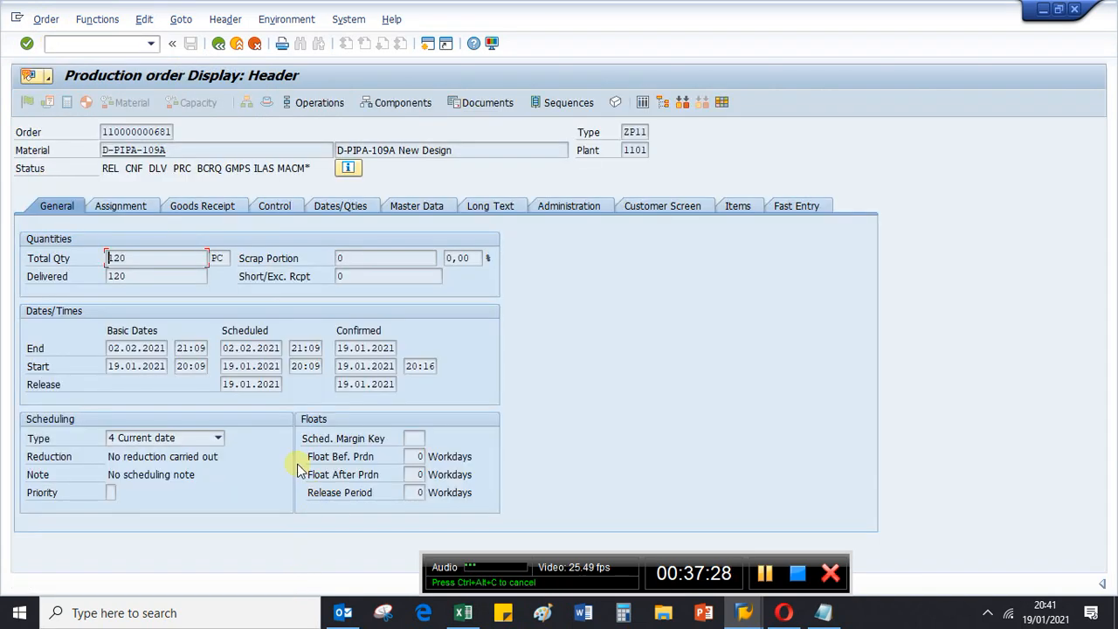
# Examine the inspection lot in the production order's assignment data, then return to the general header data.
pyautogui.click(140, 208)
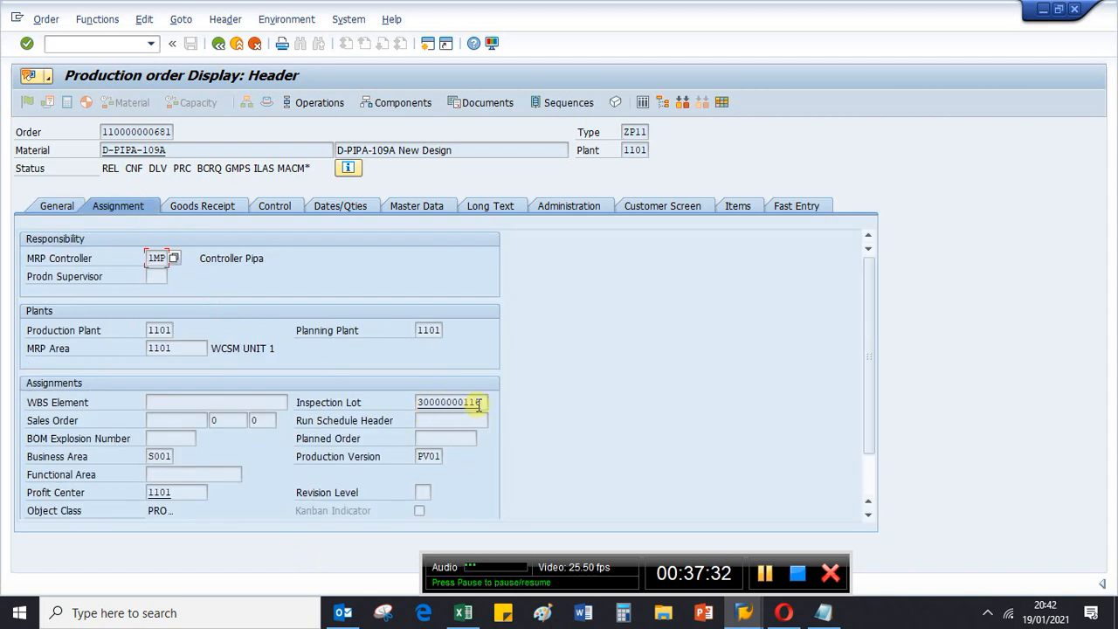
pyautogui.moveTo(485, 402); pyautogui.dragTo(400, 396)
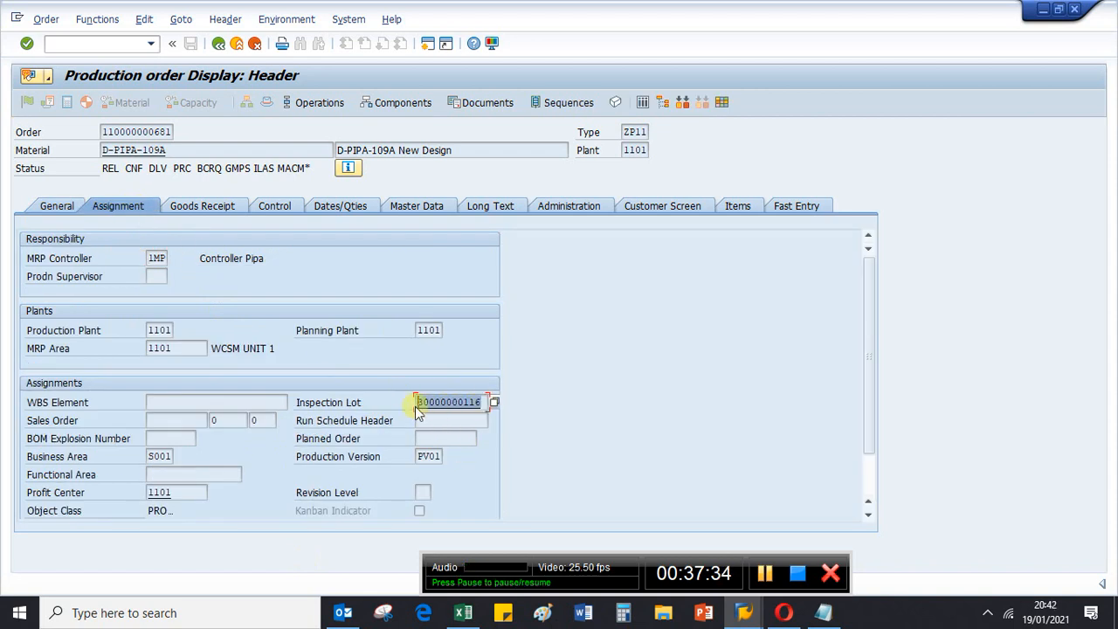
pyautogui.click(474, 420)
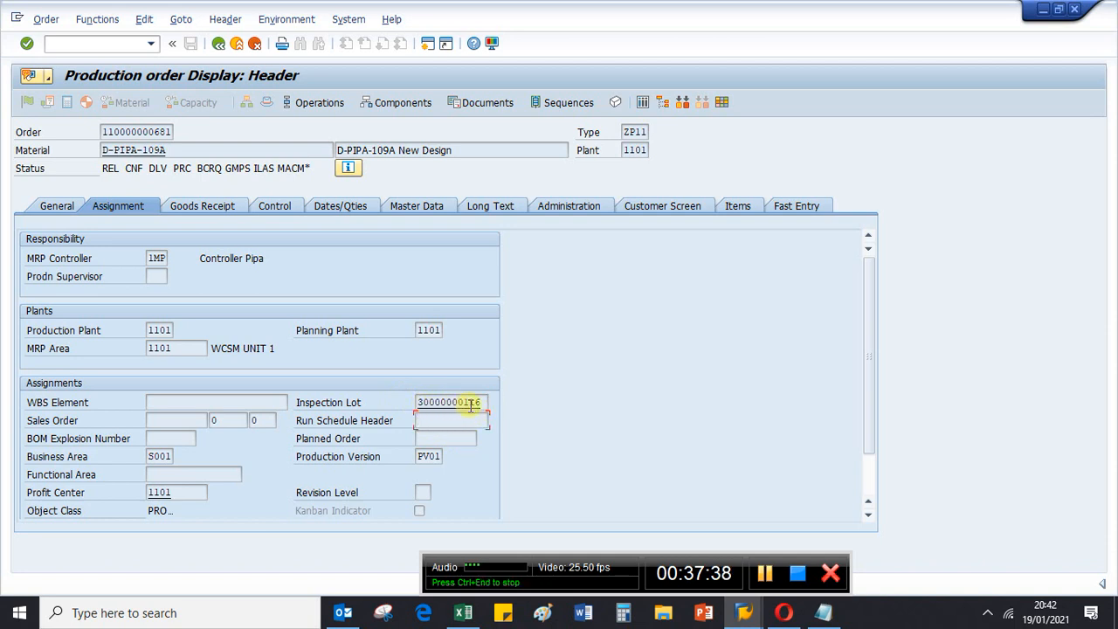
pyautogui.click(482, 402)
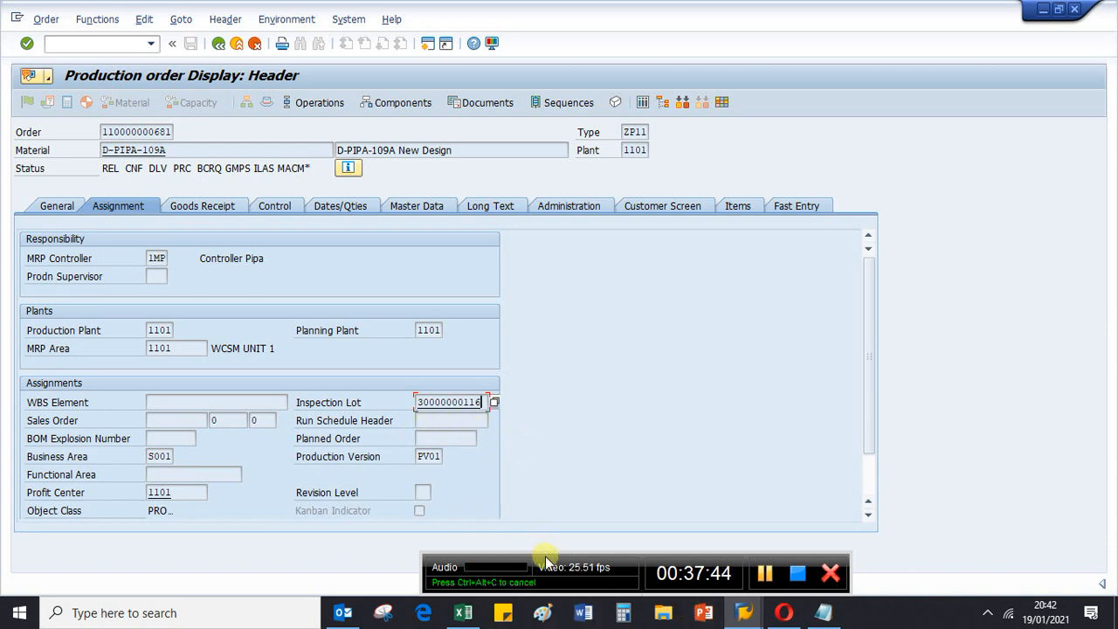
pyautogui.moveTo(546, 560); pyautogui.dragTo(389, 543)
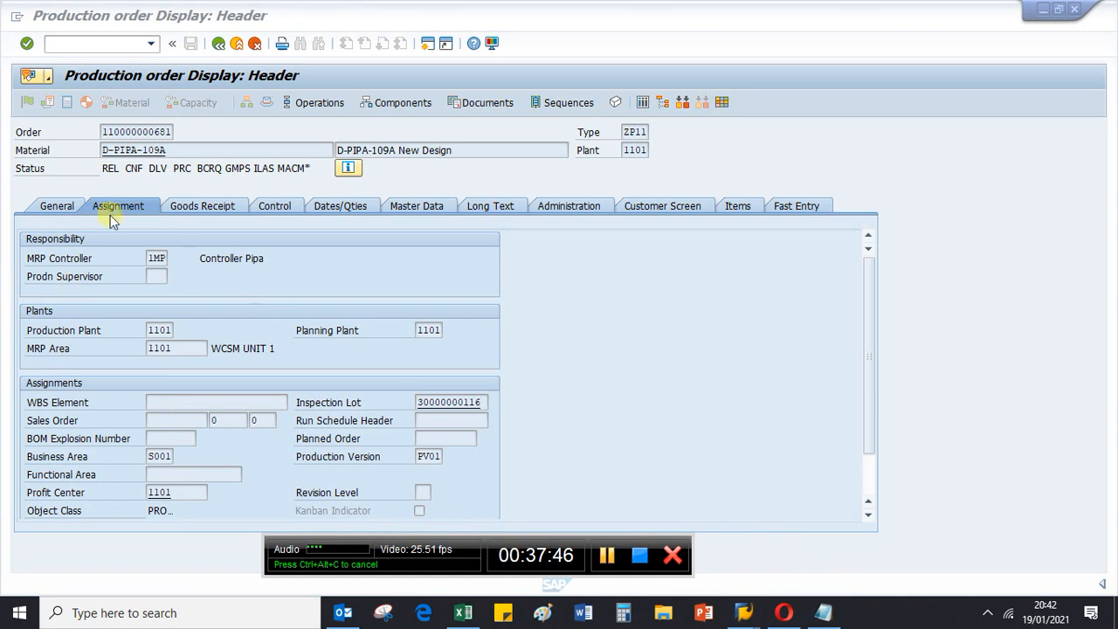
pyautogui.click(57, 207)
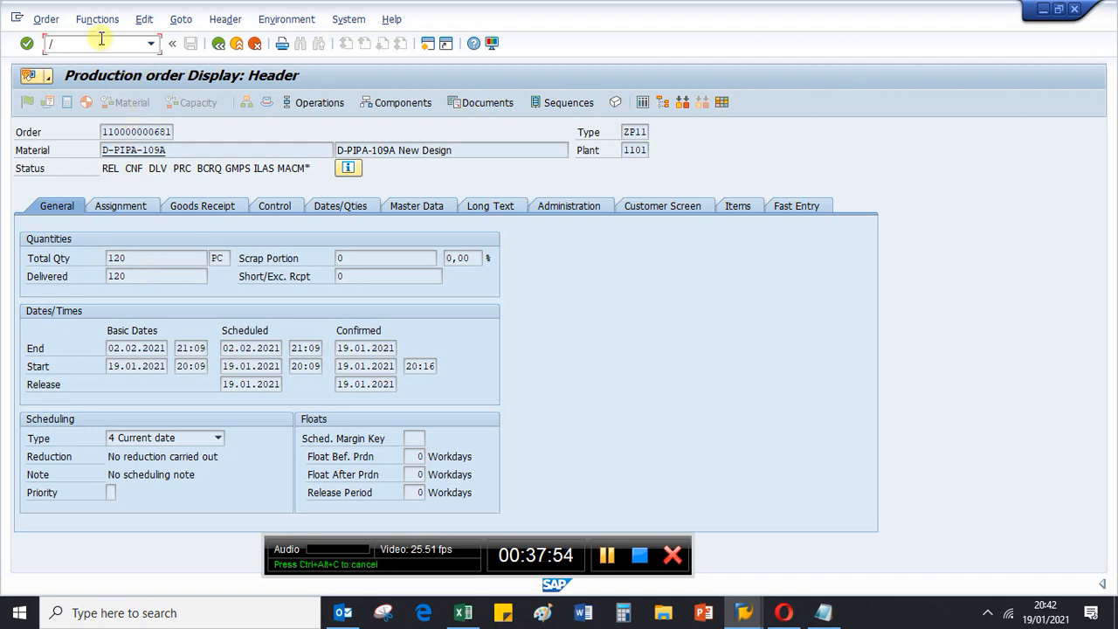
# Start the inspection lot selection in a new session with /oqa32.
pyautogui.click(102, 38)
pyautogui.write('/oqa')
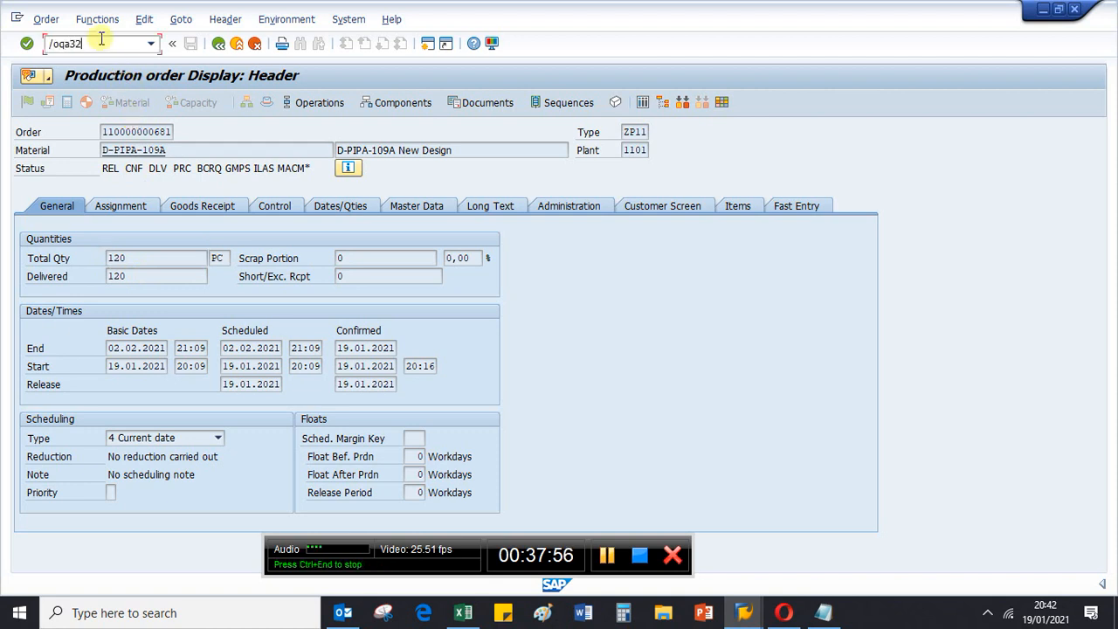
pyautogui.write('32')
pyautogui.press('Return')
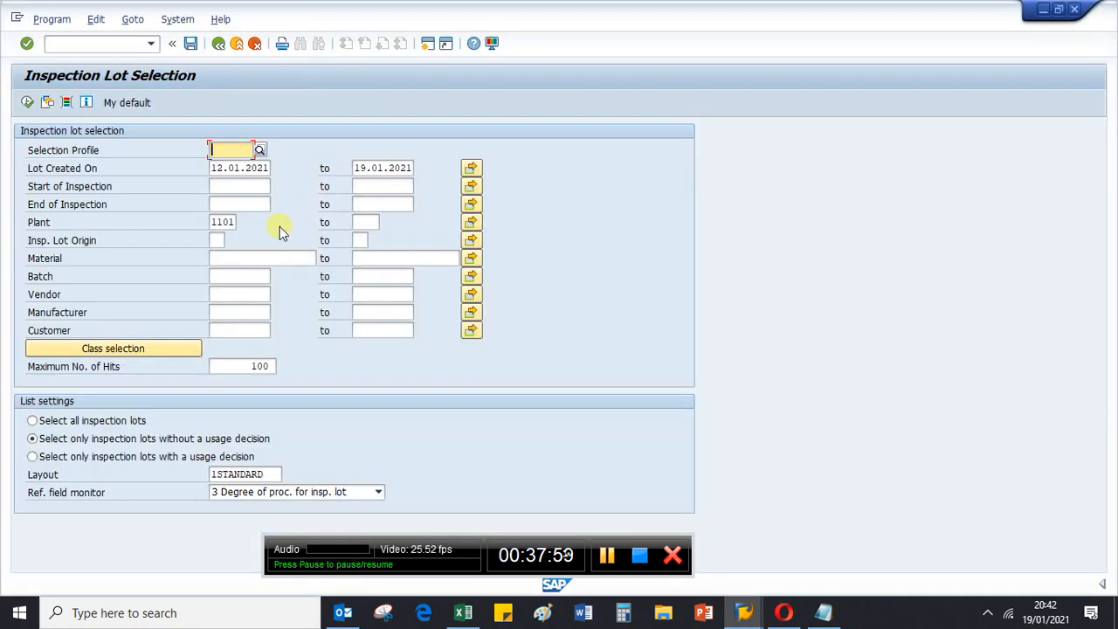
# Copy material number D-PIPA-109A from the Notepad notes into the material selection and list its inspection lots without a usage decision.
pyautogui.click(248, 257)
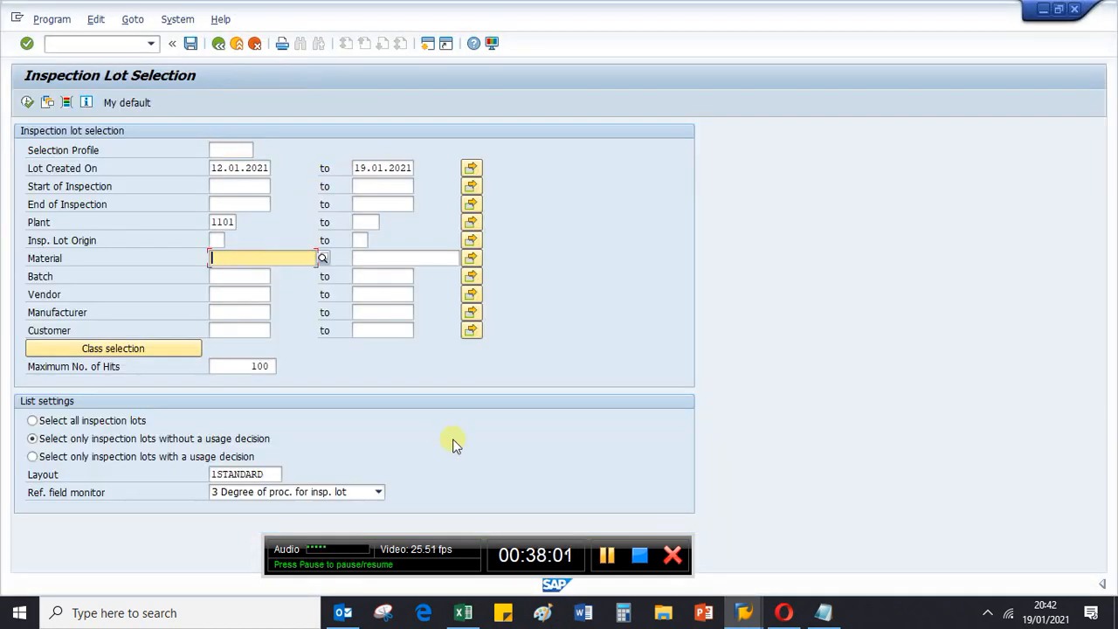
pyautogui.click(824, 612)
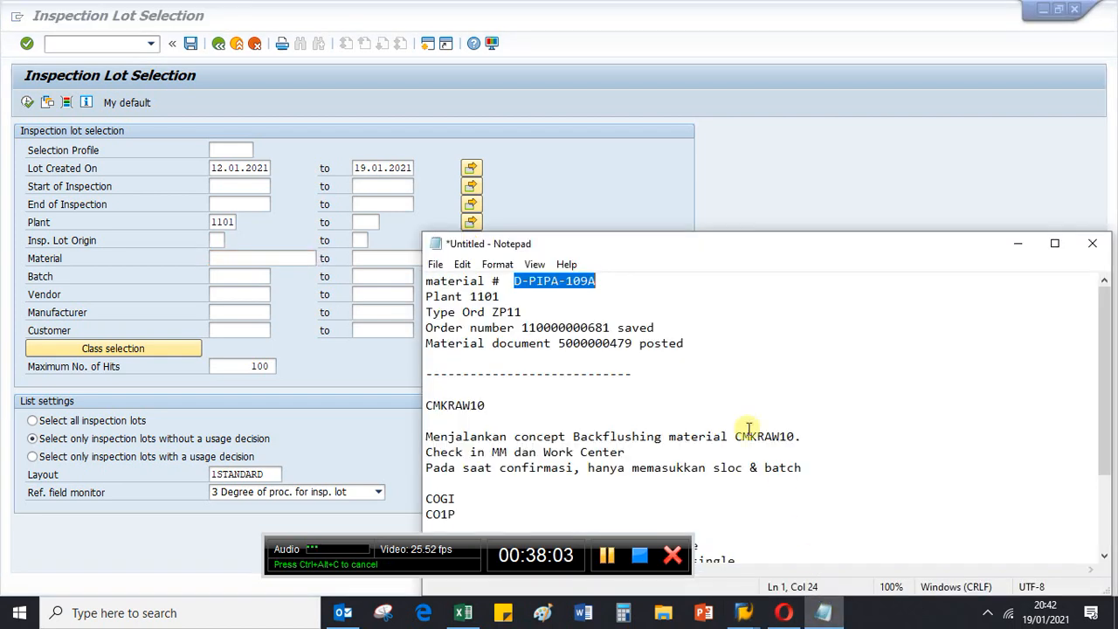
pyautogui.rightClick(568, 281)
pyautogui.click(612, 333)
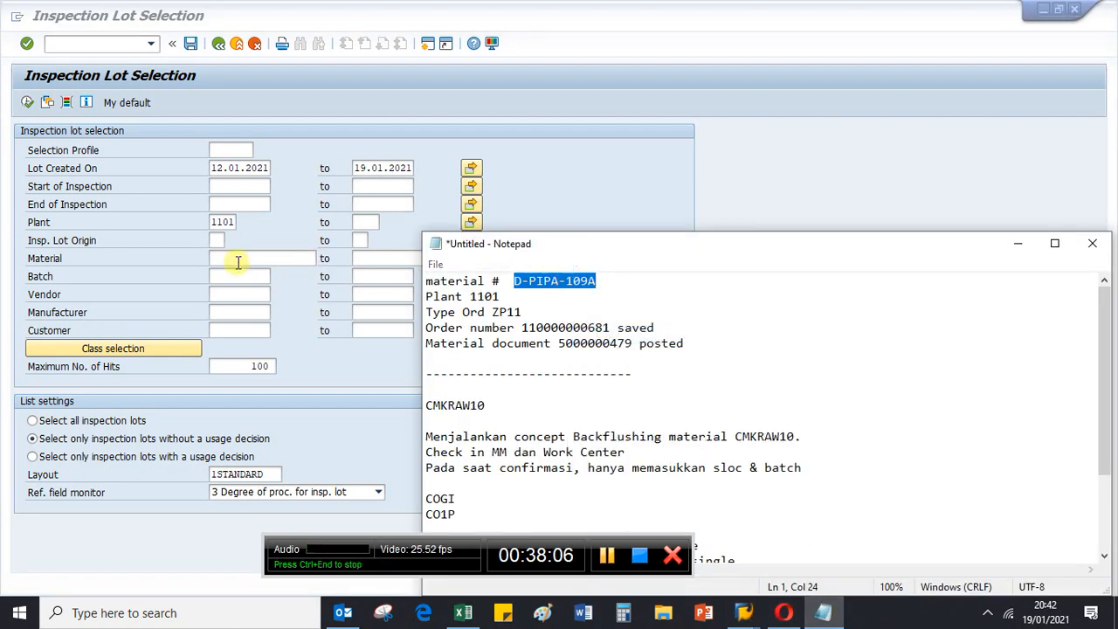
pyautogui.click(237, 260)
pyautogui.hotkey('ctrl', 'v')
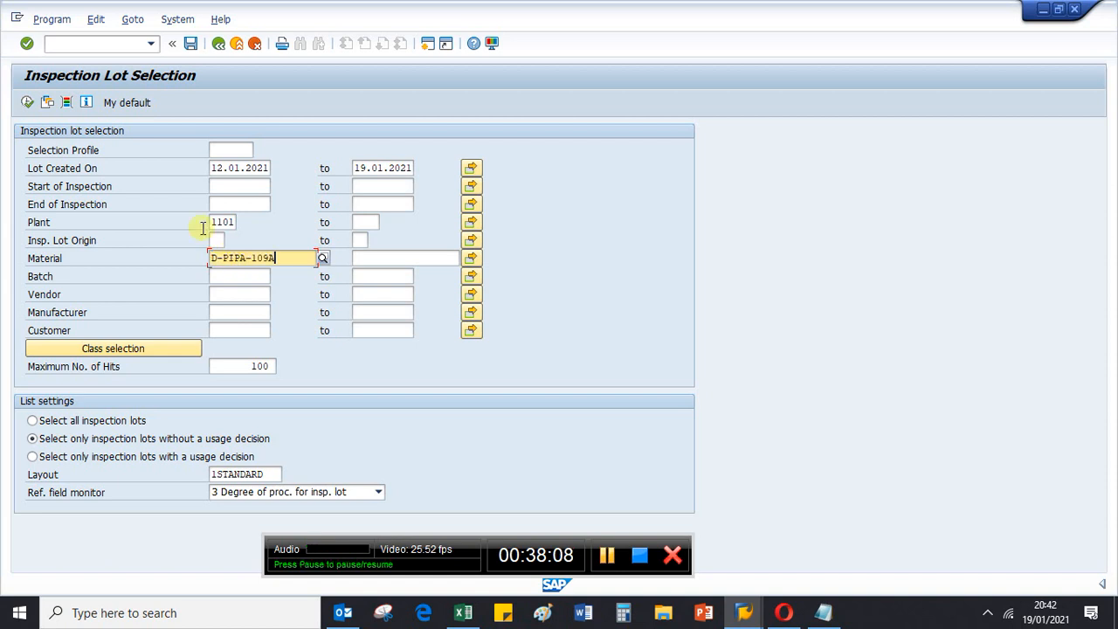
pyautogui.click(27, 103)
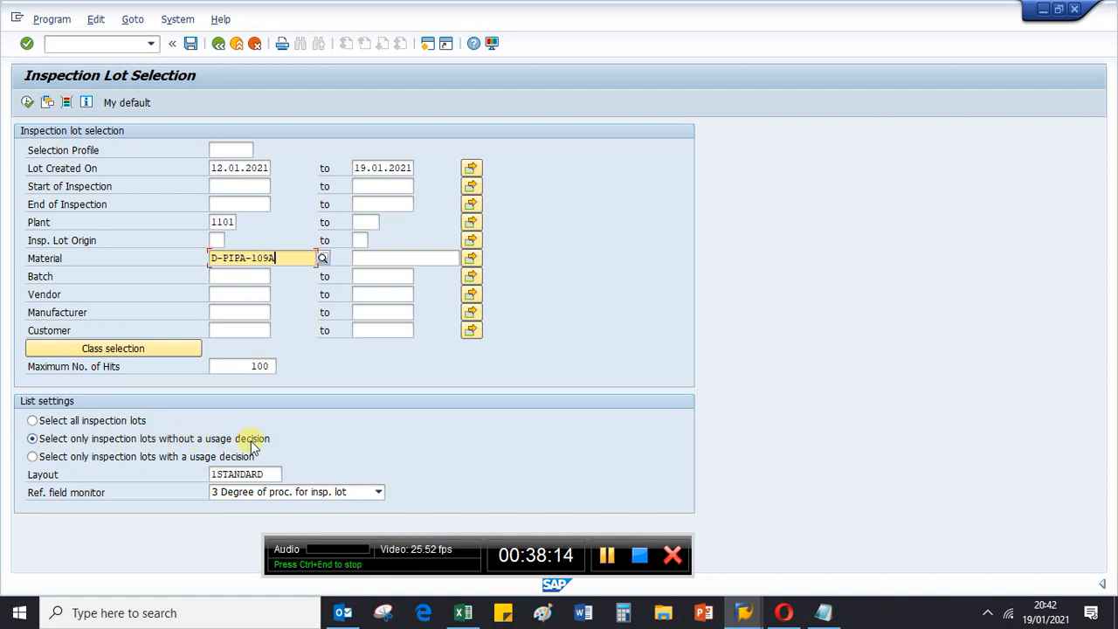
pyautogui.click(27, 102)
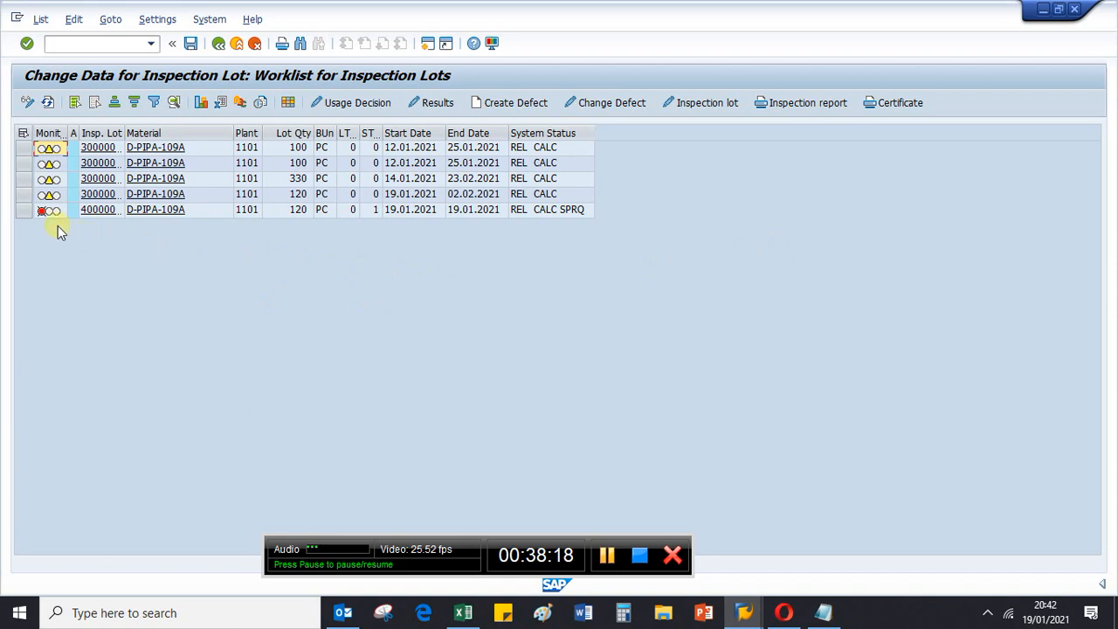
pyautogui.click(21, 210)
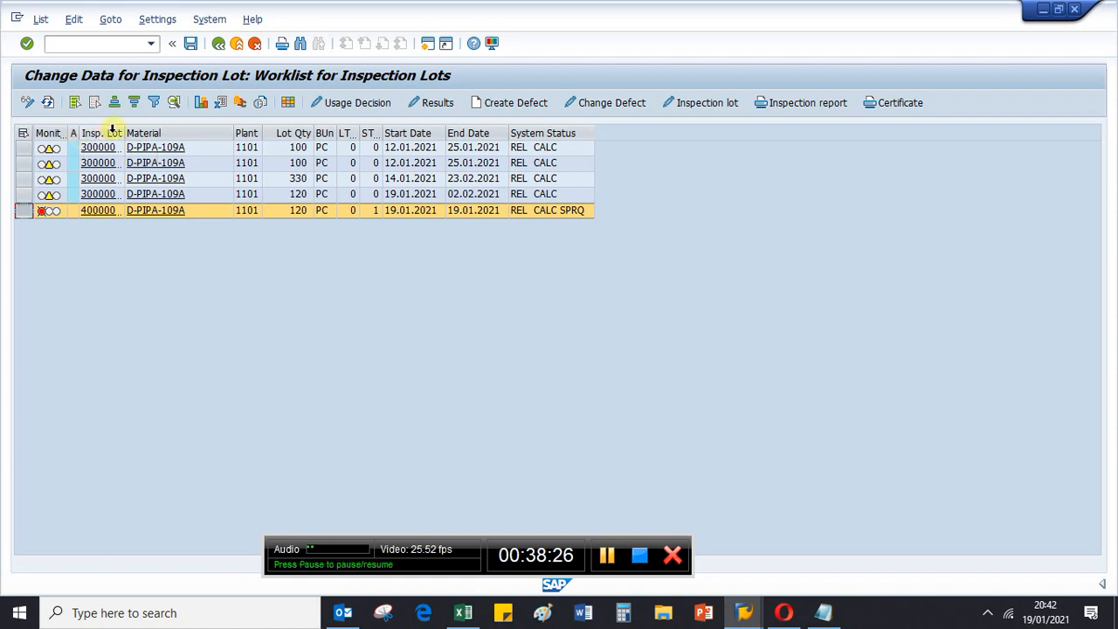
pyautogui.moveTo(125, 133); pyautogui.dragTo(196, 134)
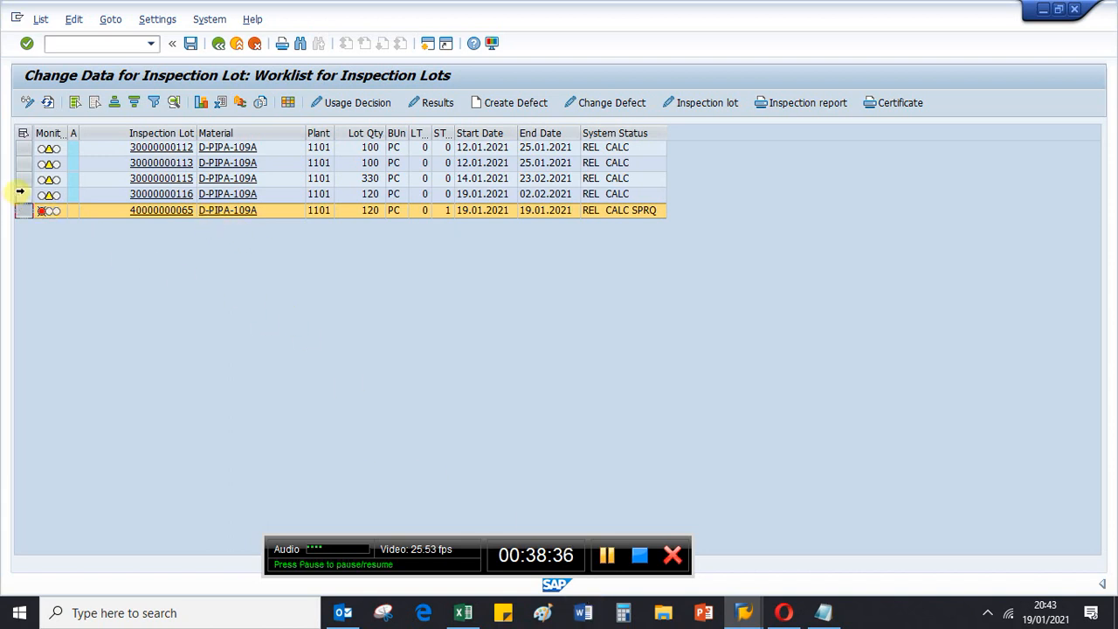
pyautogui.click(21, 193)
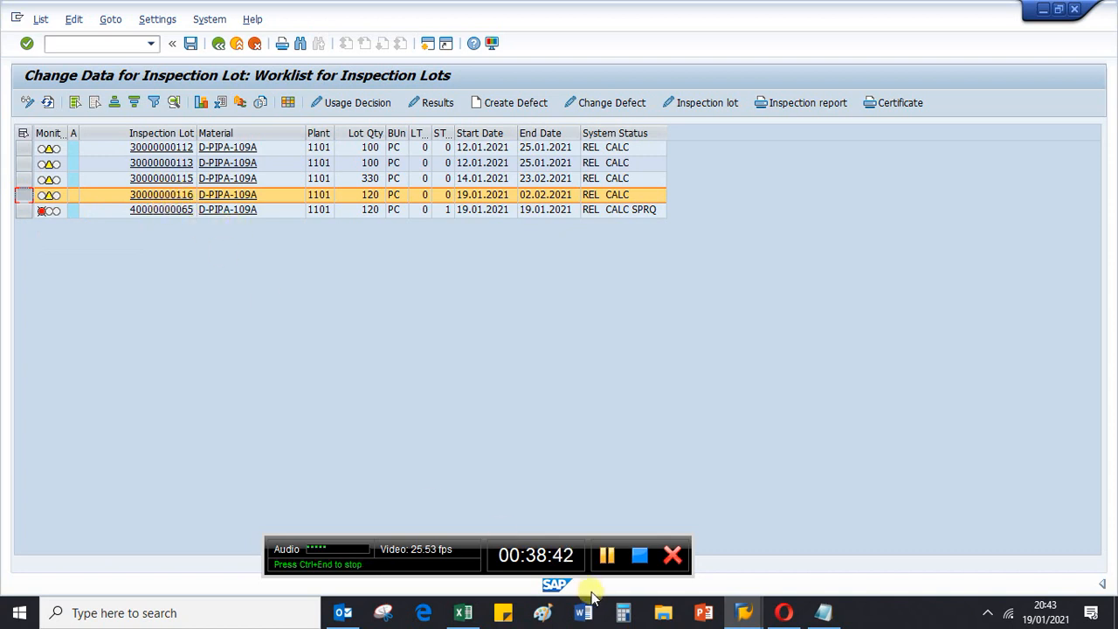
# Check the inspection lot in the production order's assignment data and return to the inspection lot worklist.
pyautogui.click(745, 616)
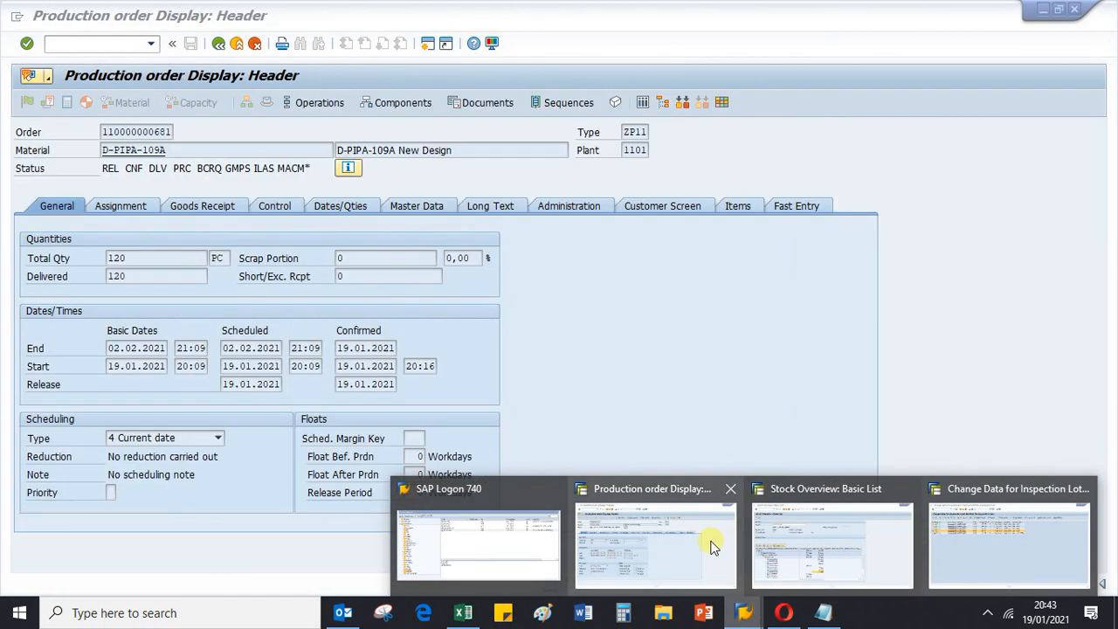
pyautogui.click(690, 538)
pyautogui.click(140, 208)
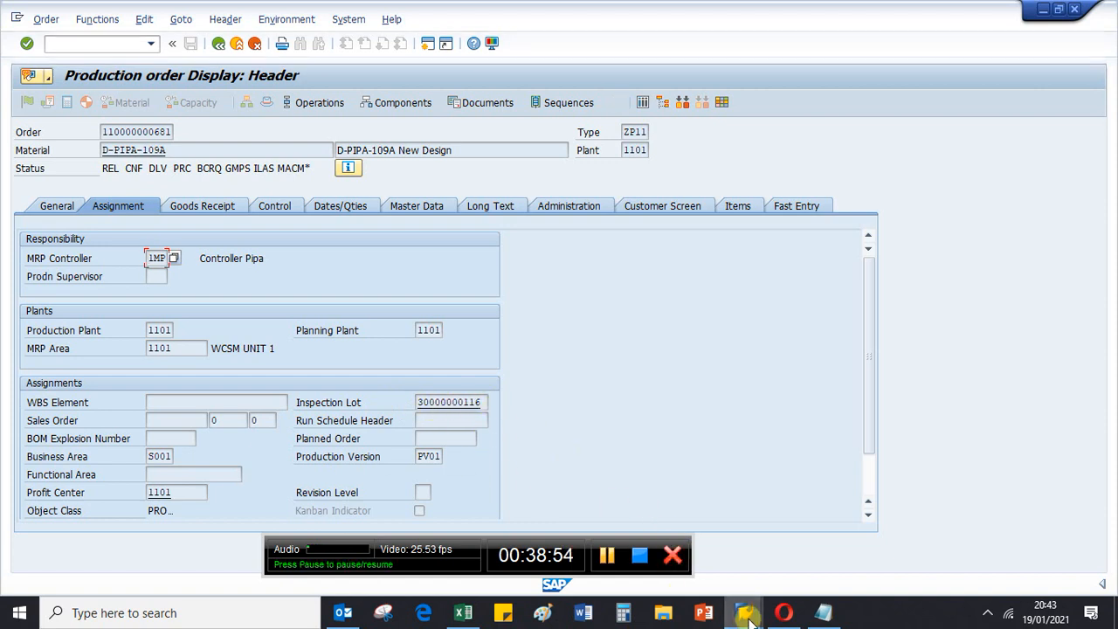
pyautogui.moveTo(748, 618)
pyautogui.click(960, 536)
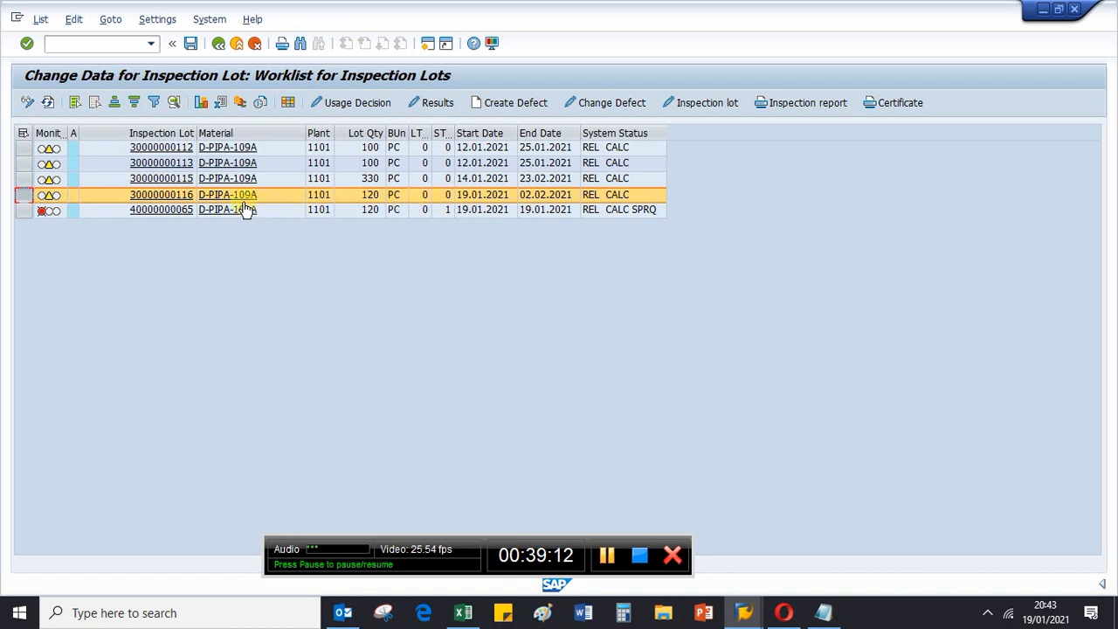
pyautogui.click(23, 199)
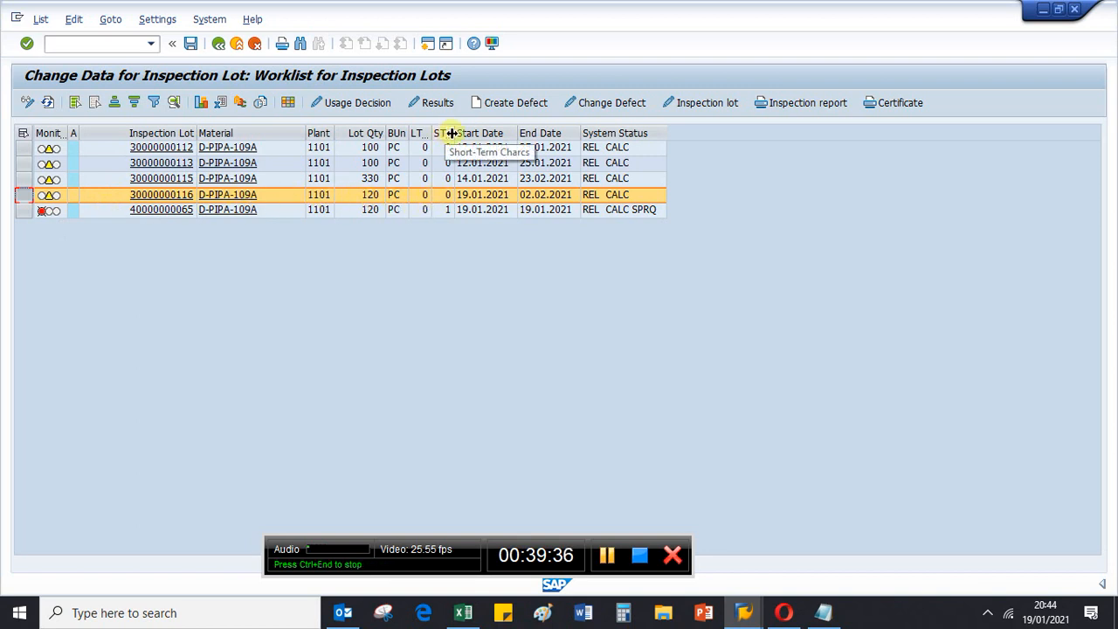
pyautogui.moveTo(455, 132); pyautogui.dragTo(525, 132)
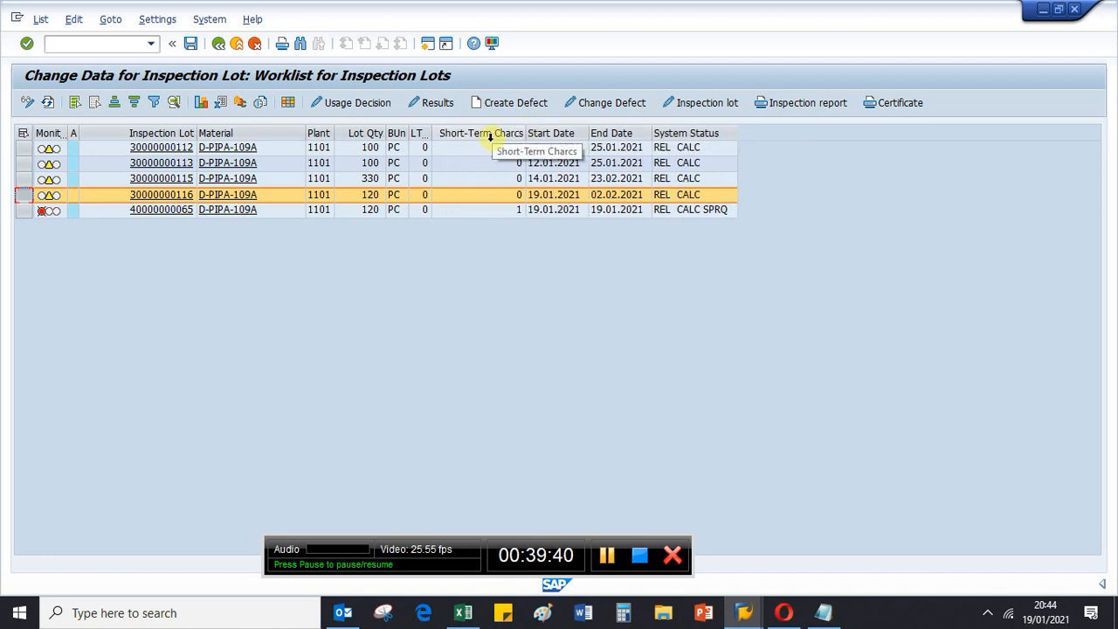
pyautogui.click(26, 211)
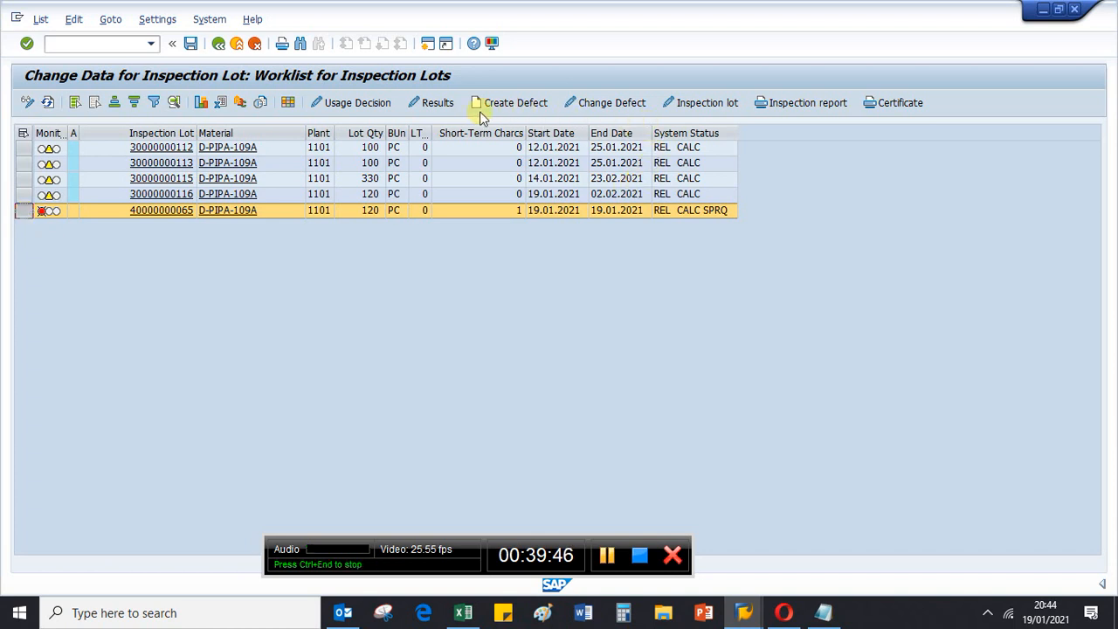
pyautogui.click(441, 103)
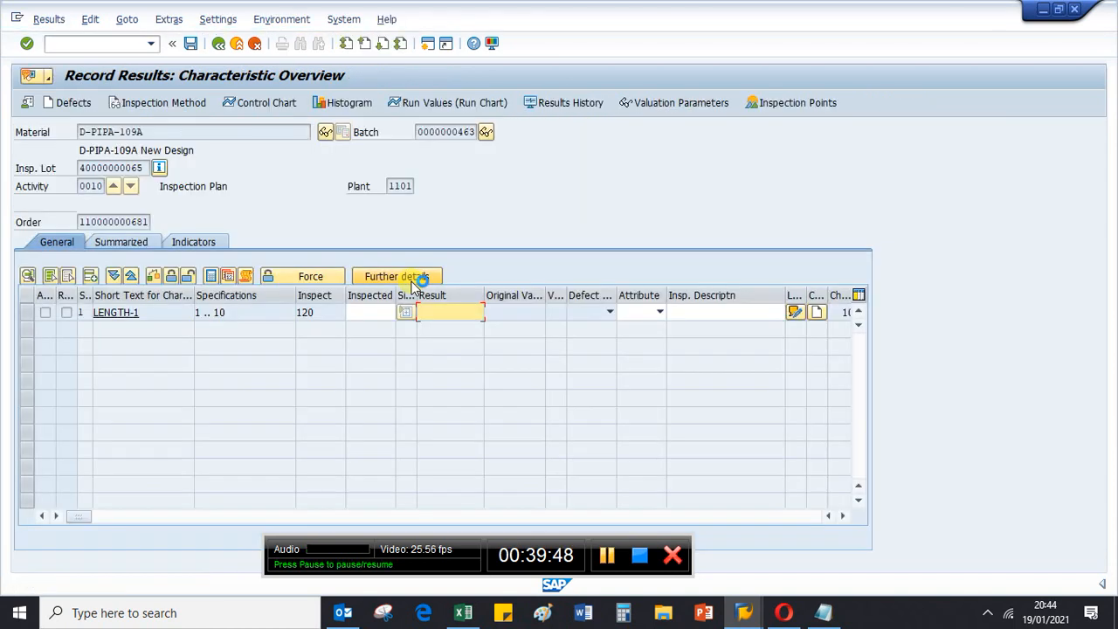
# Record 1 inspected unit and a result of 1 for characteristic LENGTH-1, and save the results.
pyautogui.click(367, 311)
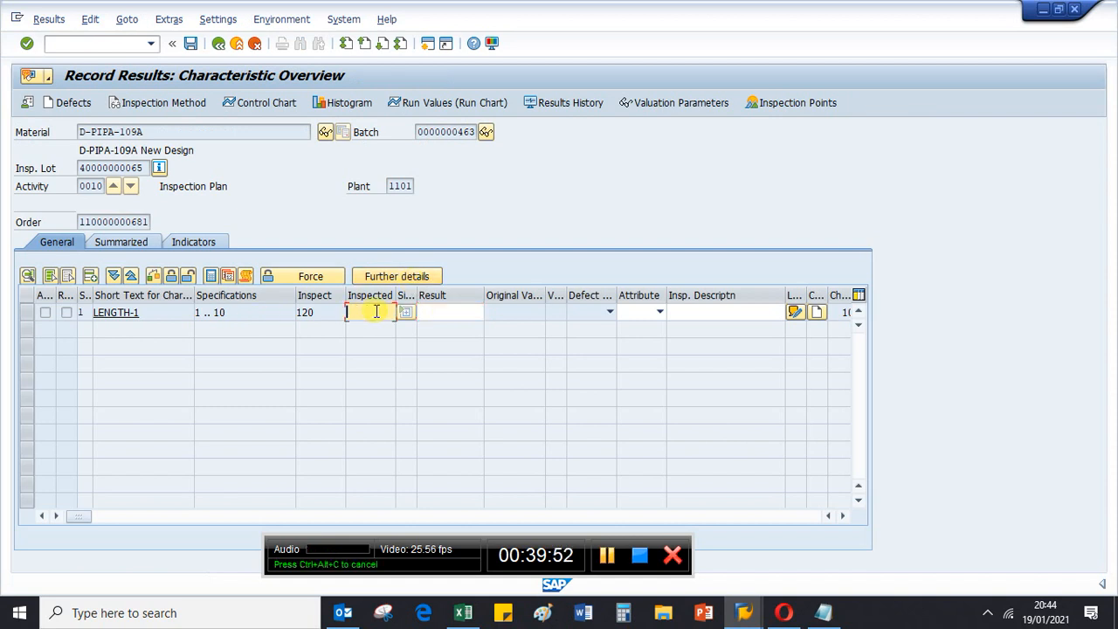
pyautogui.write('1')
pyautogui.click(447, 309)
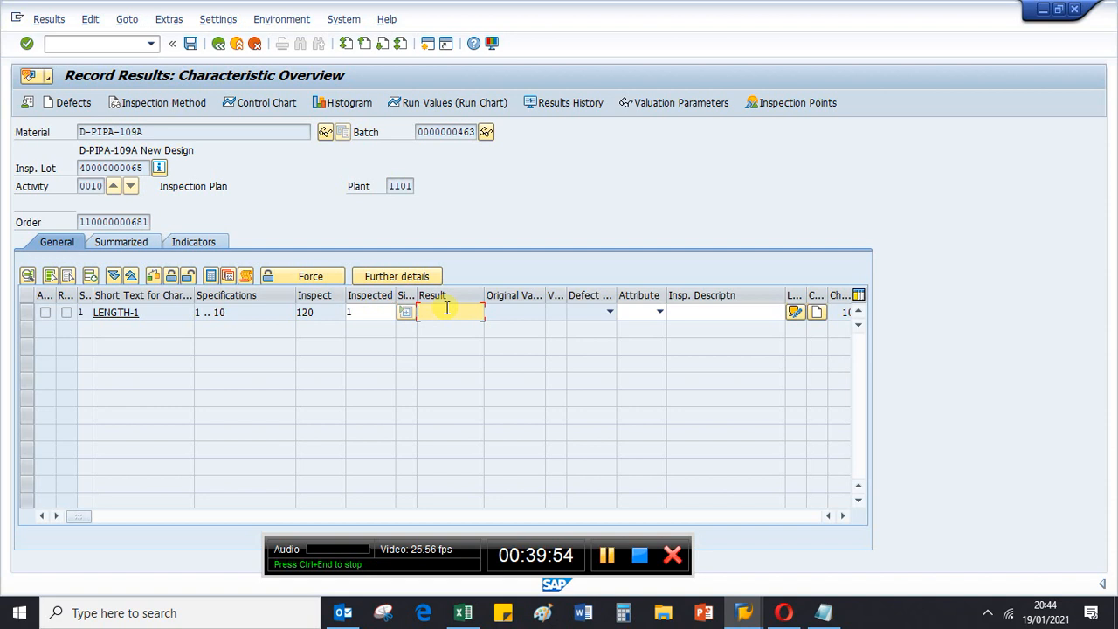
pyautogui.write('1')
pyautogui.press('Return')
pyautogui.press('Return')
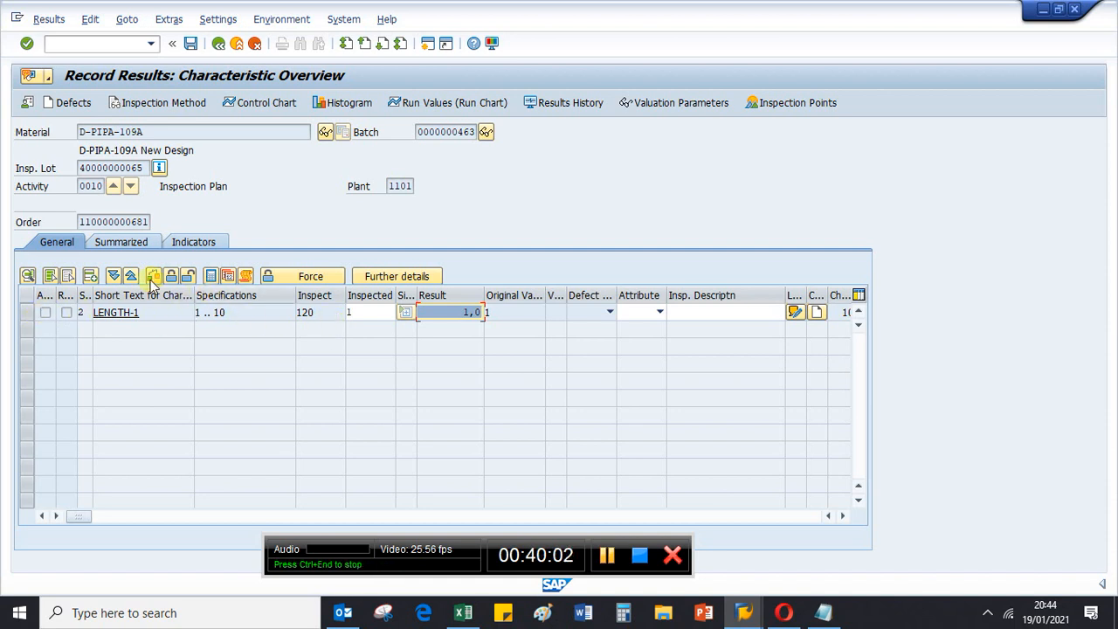
pyautogui.click(190, 44)
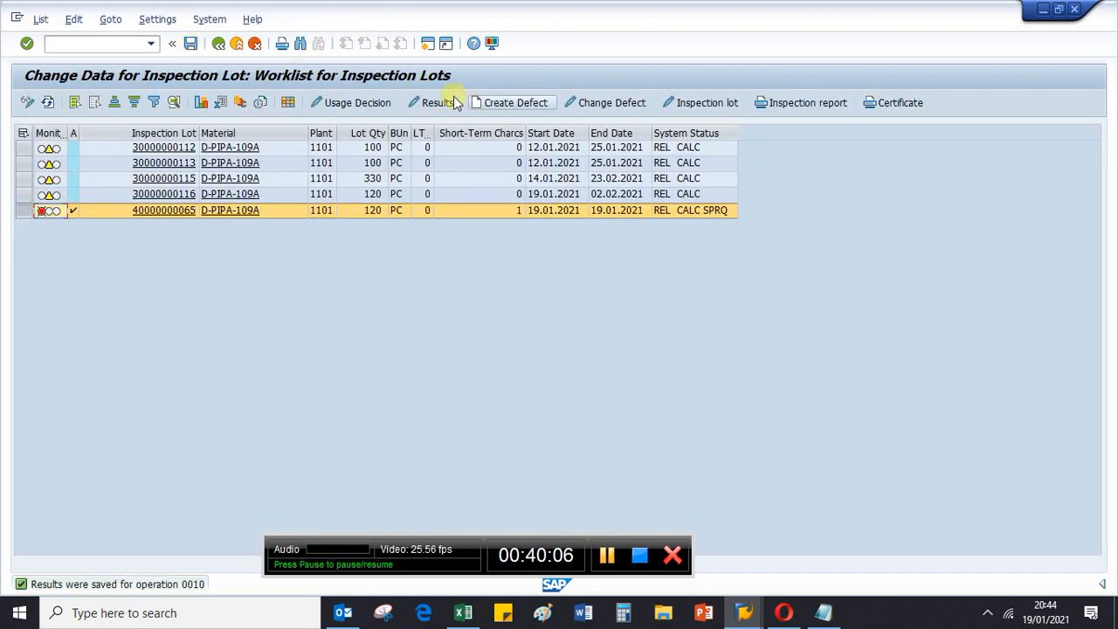
# Reopen the recorded results, view the attribute options for LENGTH-1 without choosing one, and return to the worklist.
pyautogui.click(440, 104)
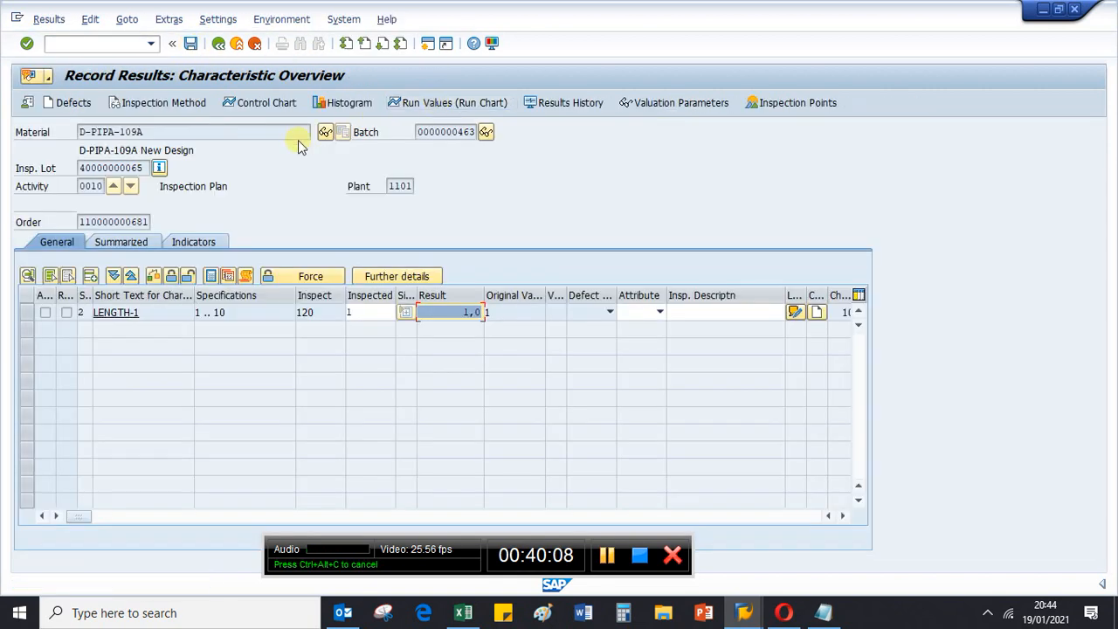
pyautogui.click(660, 314)
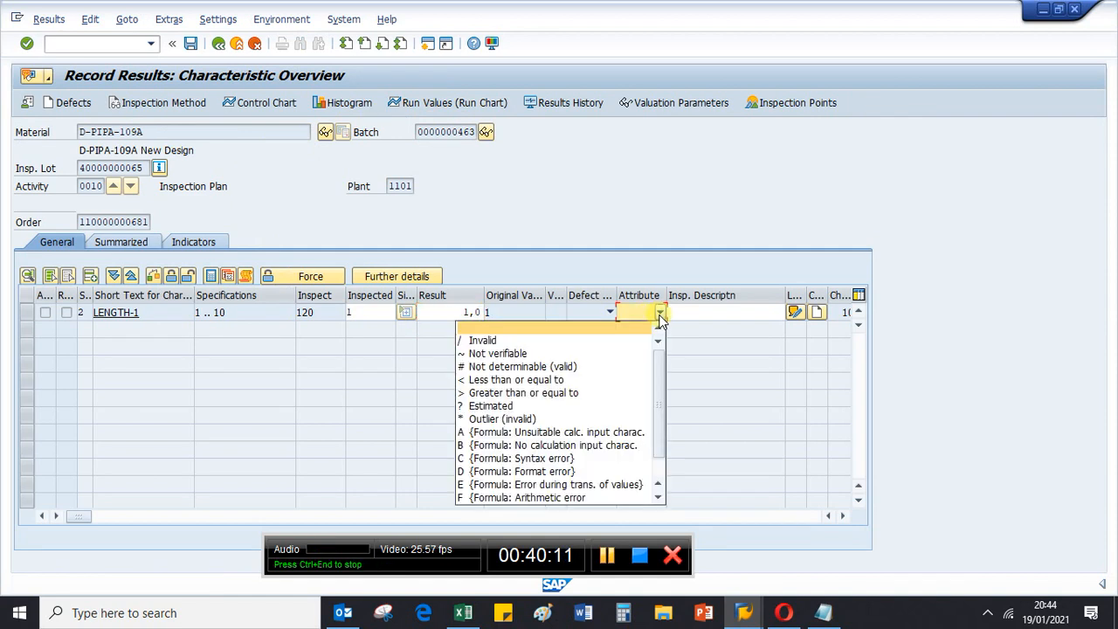
pyautogui.click(613, 225)
pyautogui.click(216, 43)
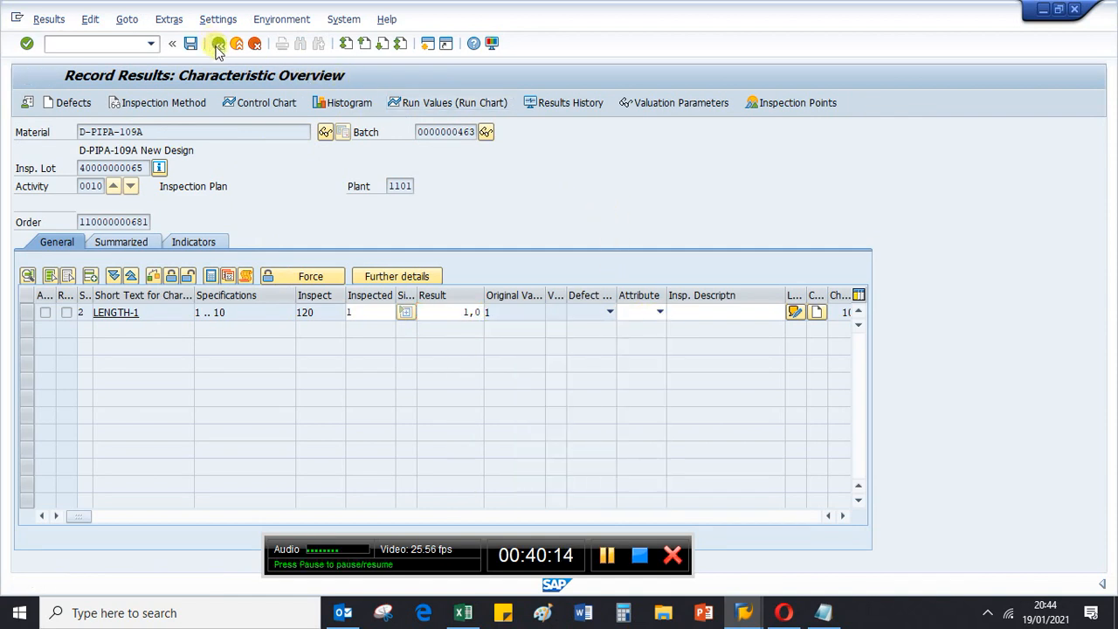
pyautogui.click(356, 103)
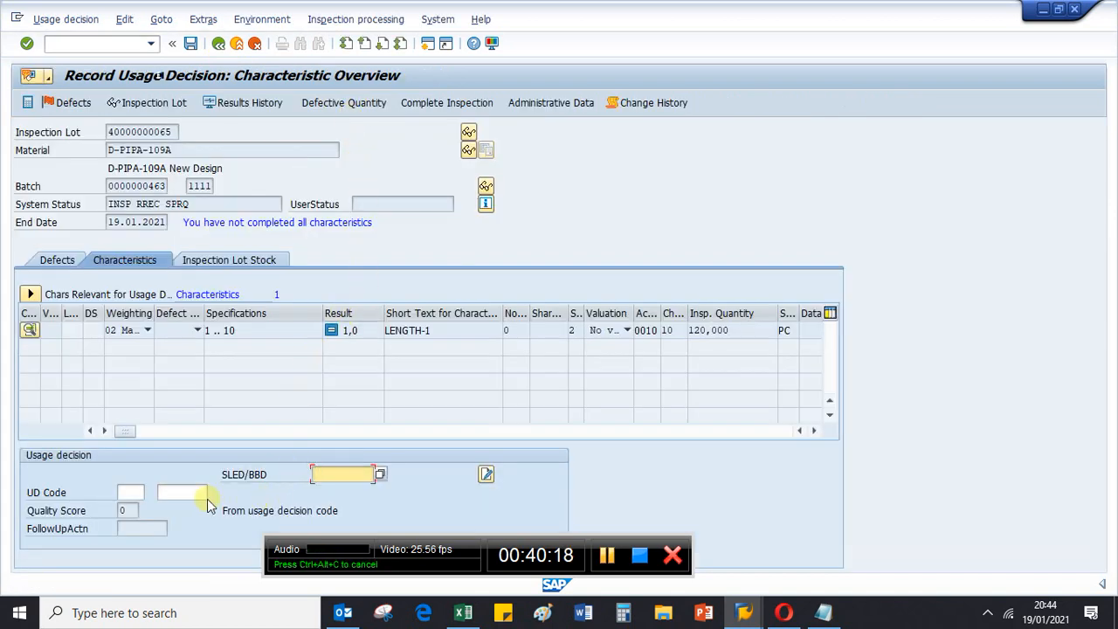
pyautogui.click(144, 494)
pyautogui.click(150, 494)
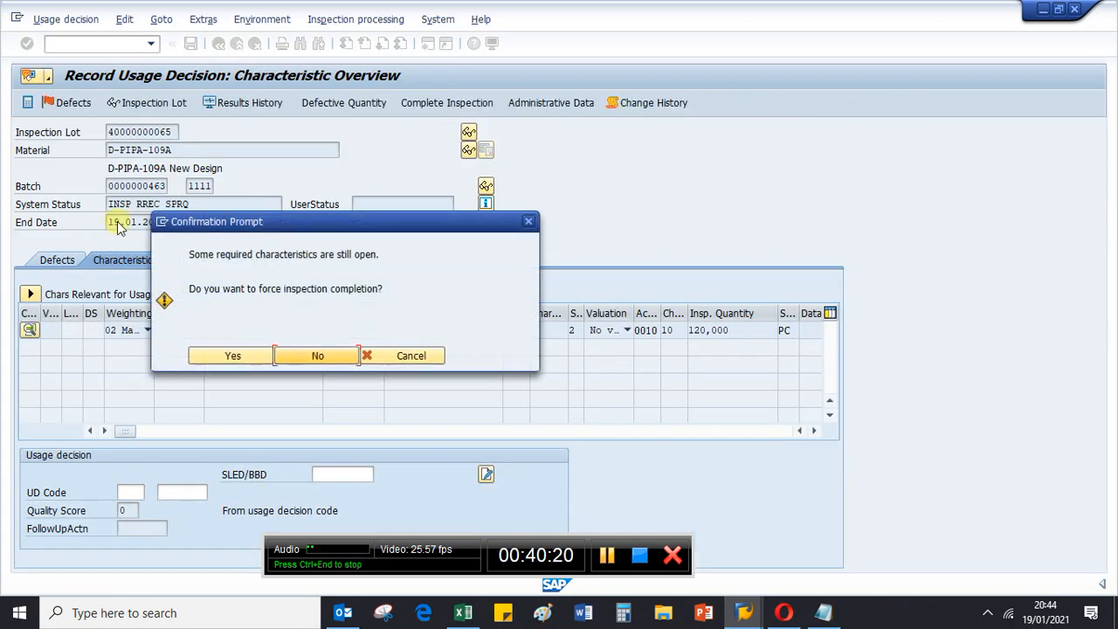
pyautogui.click(259, 357)
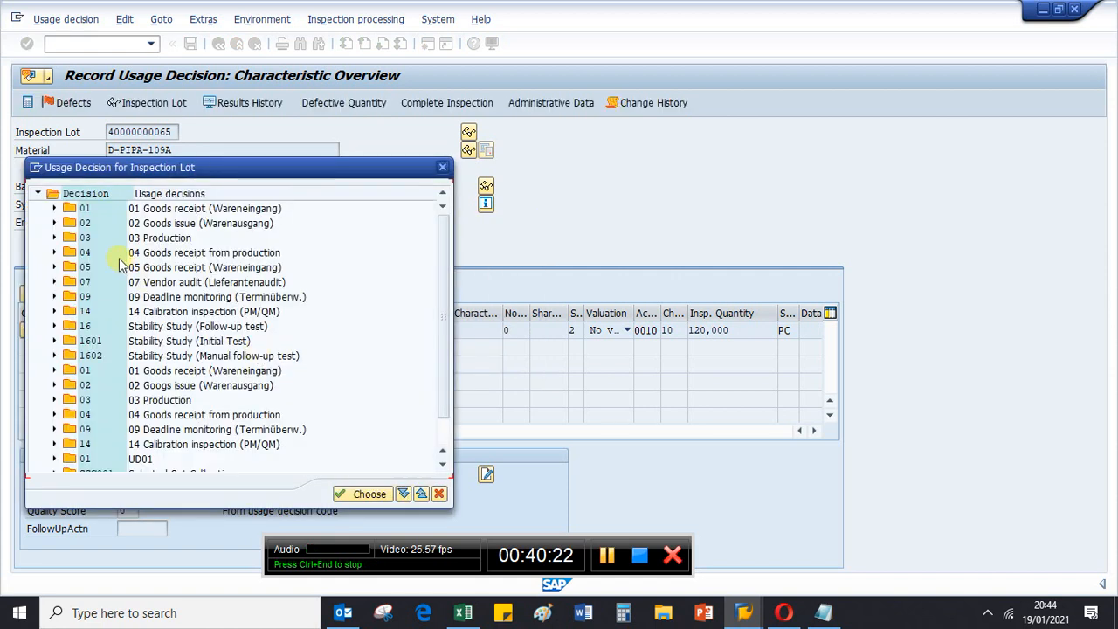
pyautogui.click(54, 223)
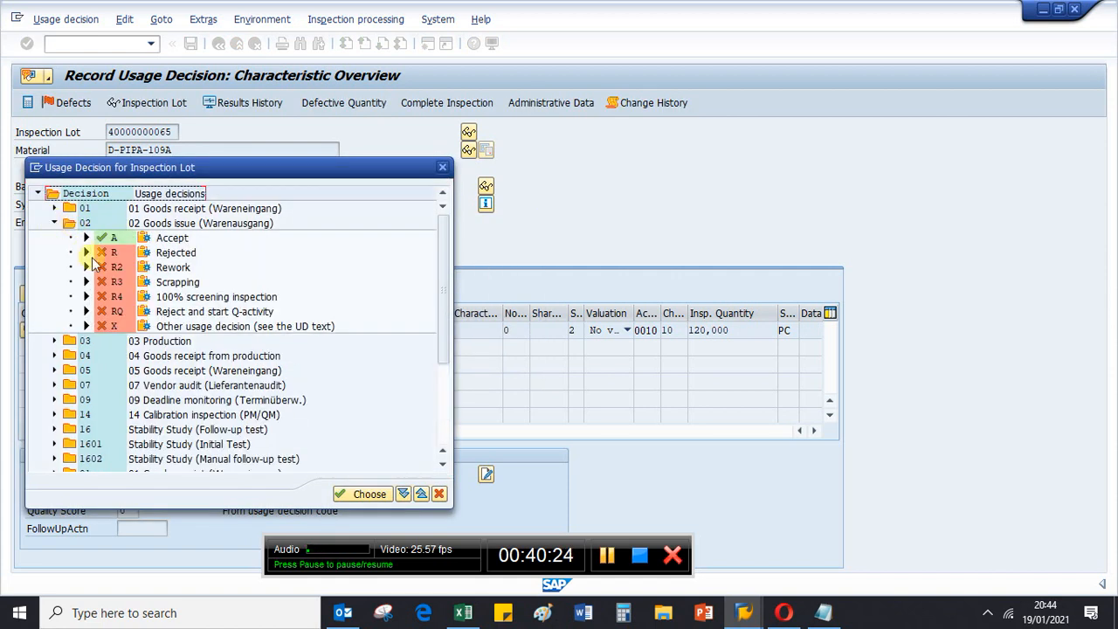
pyautogui.click(360, 493)
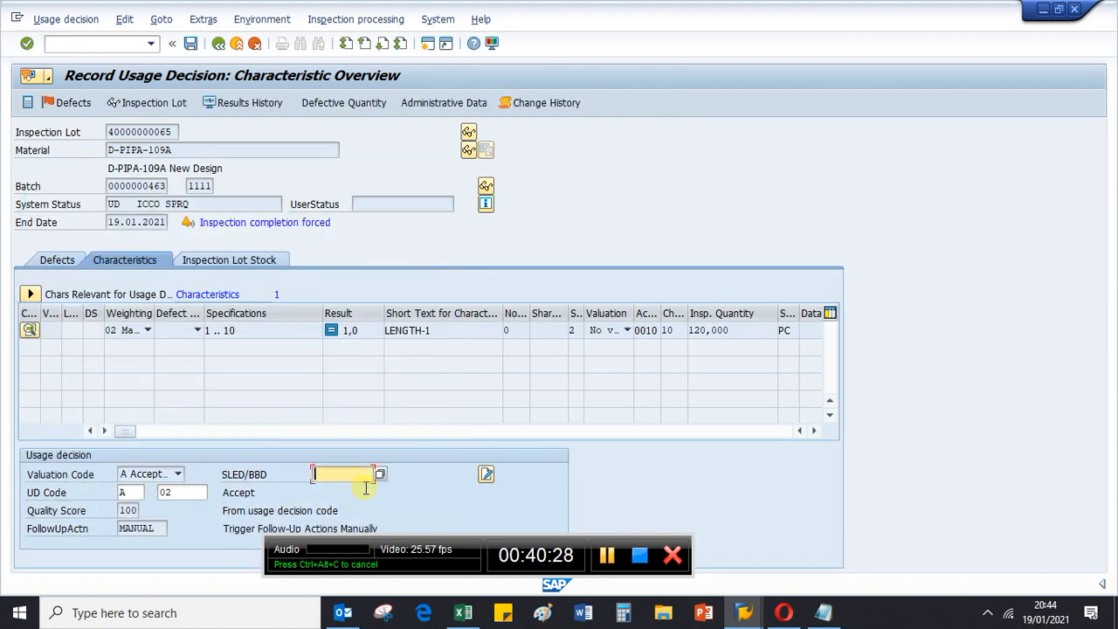
# Assign 120 PC of the inspection lot stock to unrestricted use, save the usage decision and refresh the worklist.
pyautogui.click(212, 259)
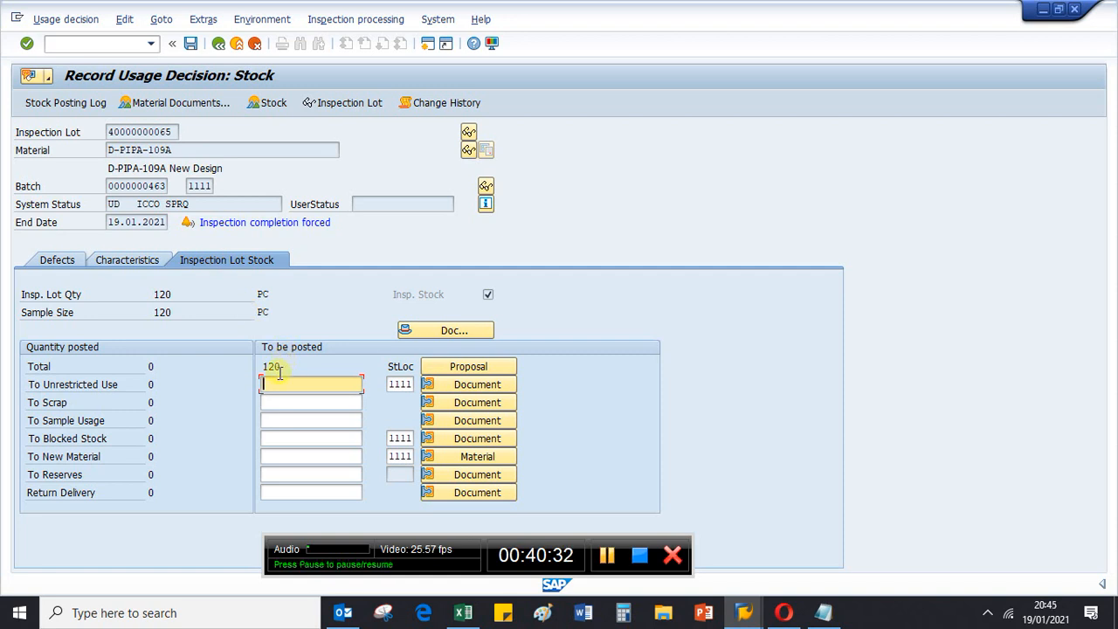
pyautogui.write('120')
pyautogui.press('Return')
pyautogui.click(190, 43)
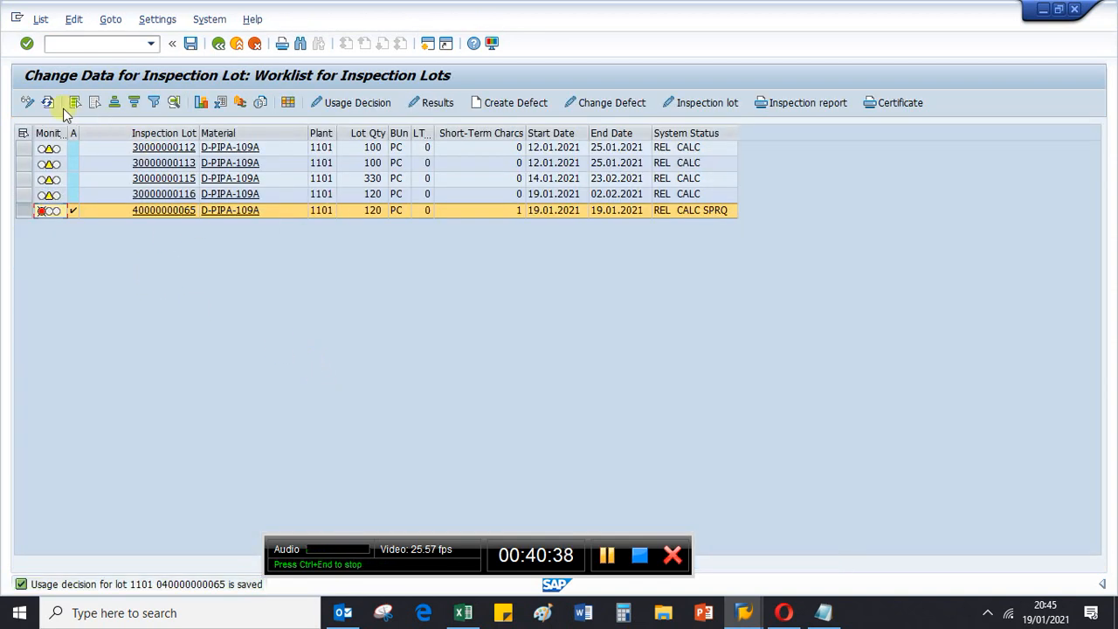
pyautogui.click(47, 103)
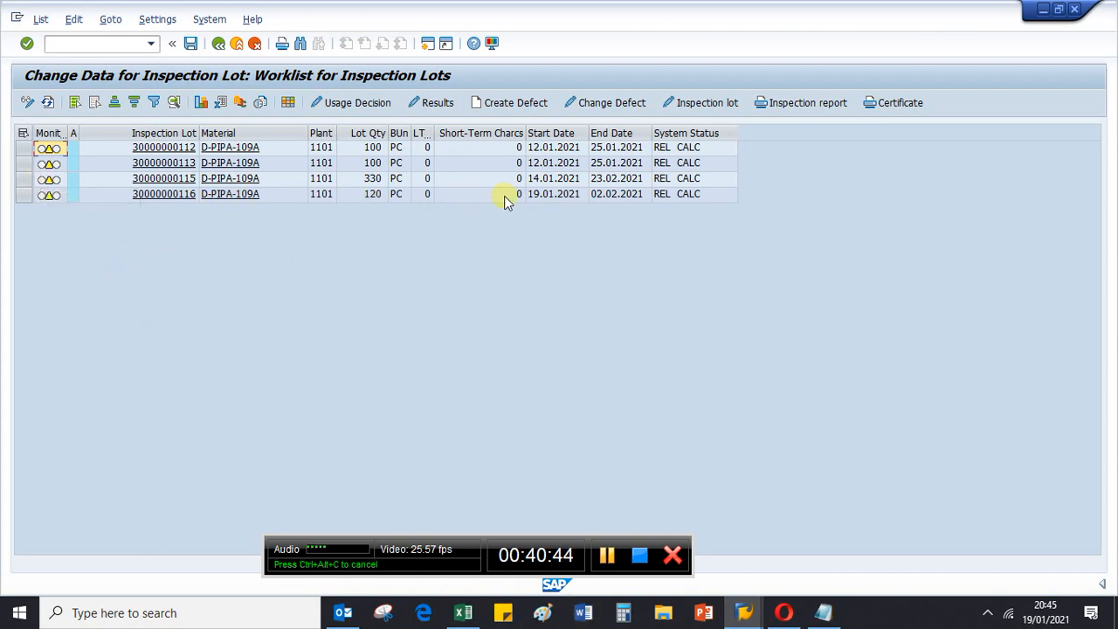
pyautogui.click(746, 614)
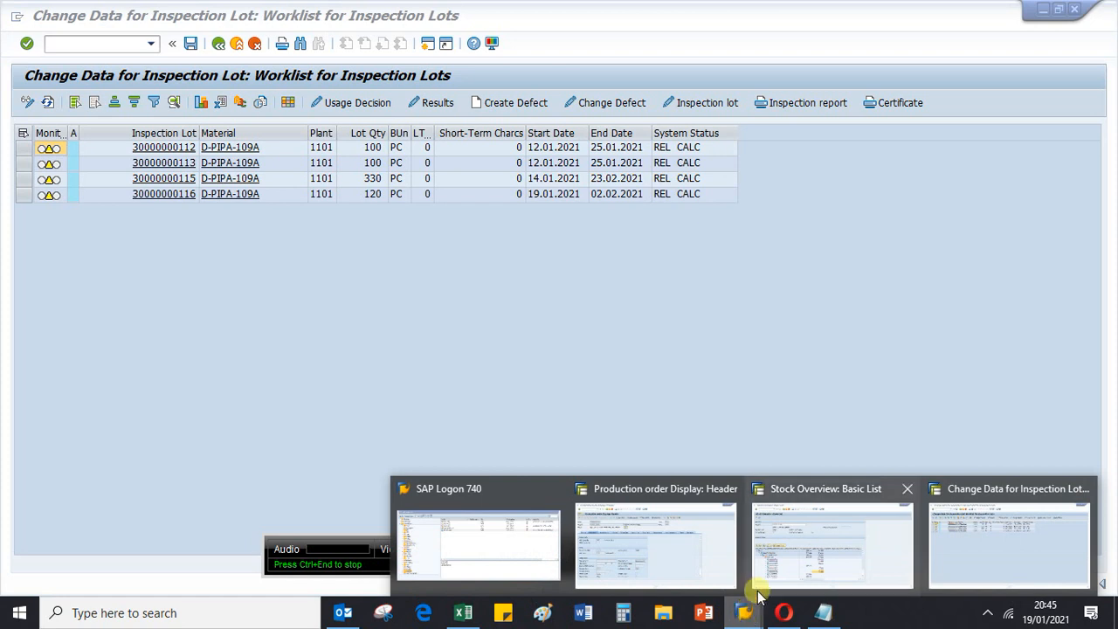
pyautogui.click(786, 546)
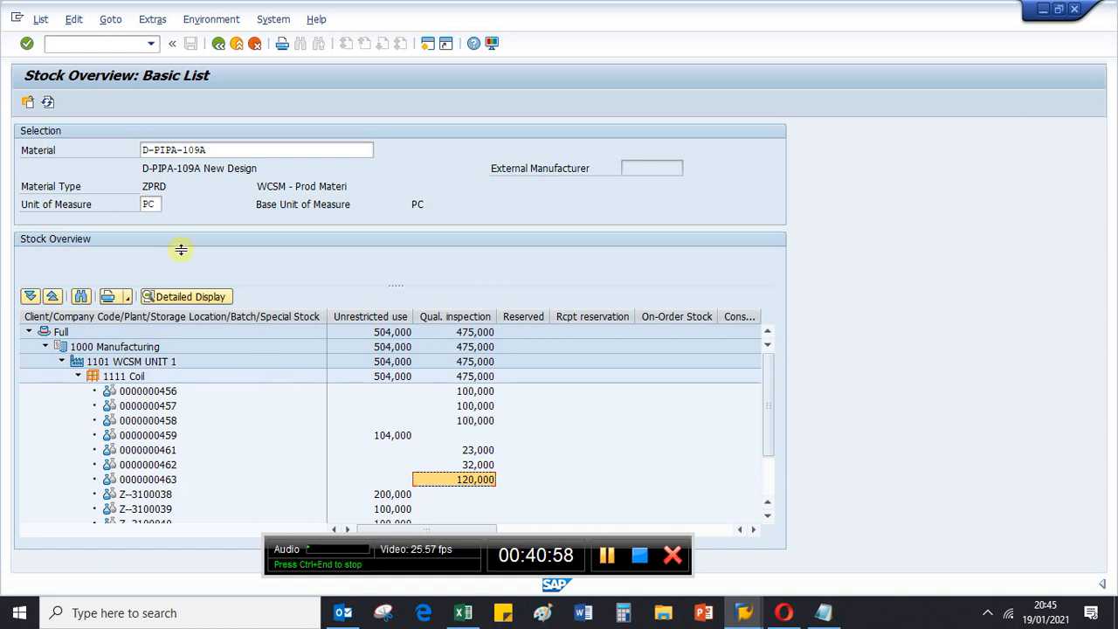
pyautogui.click(48, 102)
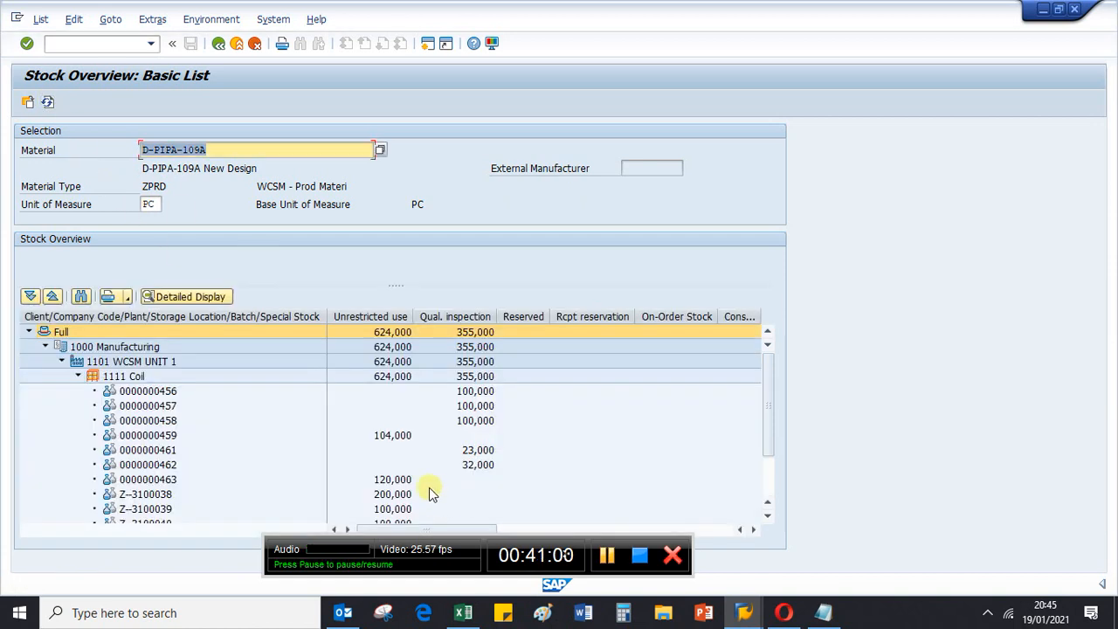
pyautogui.click(385, 481)
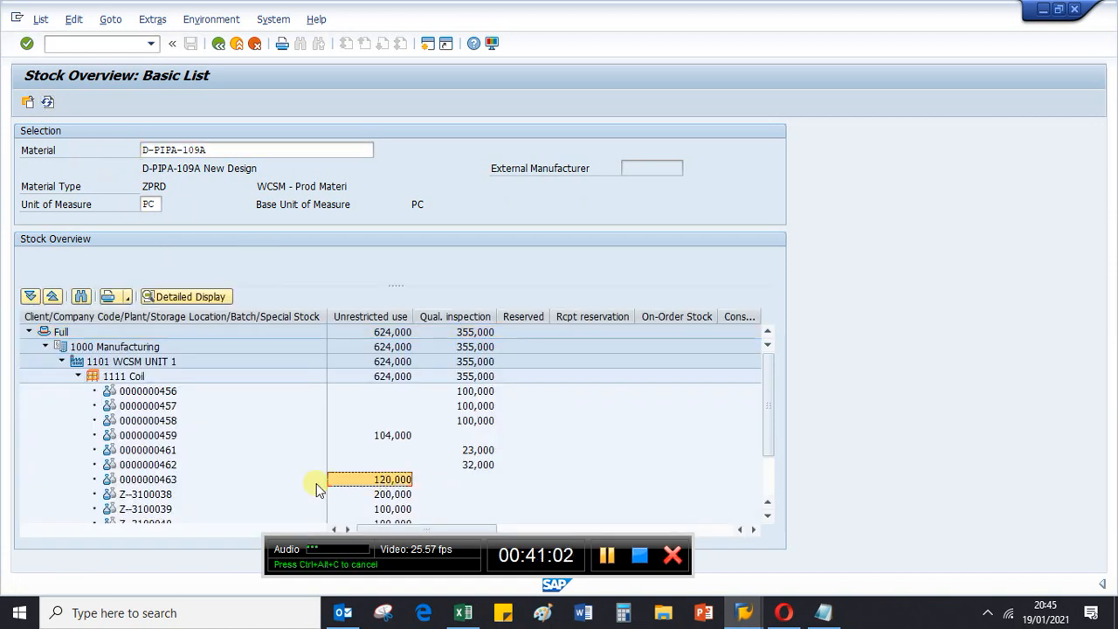
pyautogui.click(162, 481)
pyautogui.click(378, 482)
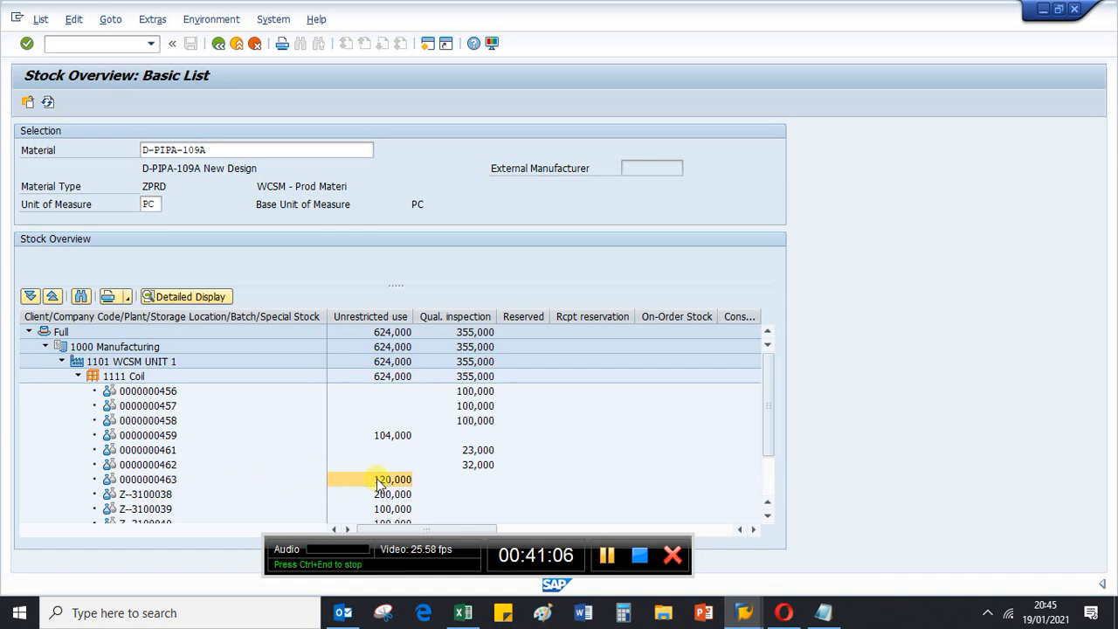
pyautogui.rightClick(378, 482)
pyautogui.click(443, 359)
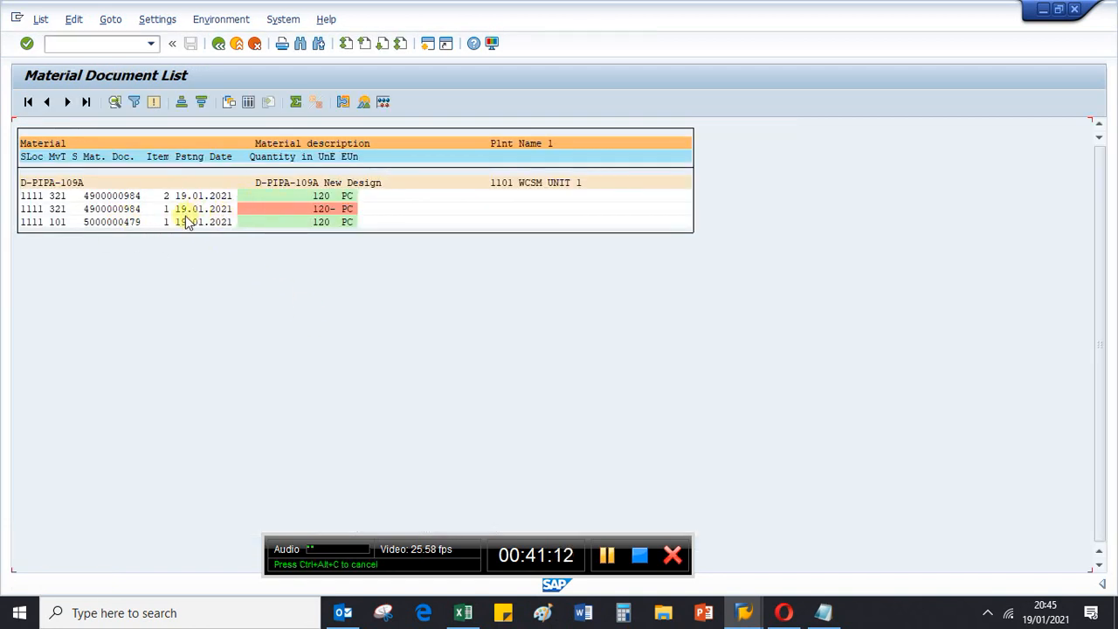
pyautogui.click(57, 223)
pyautogui.click(64, 209)
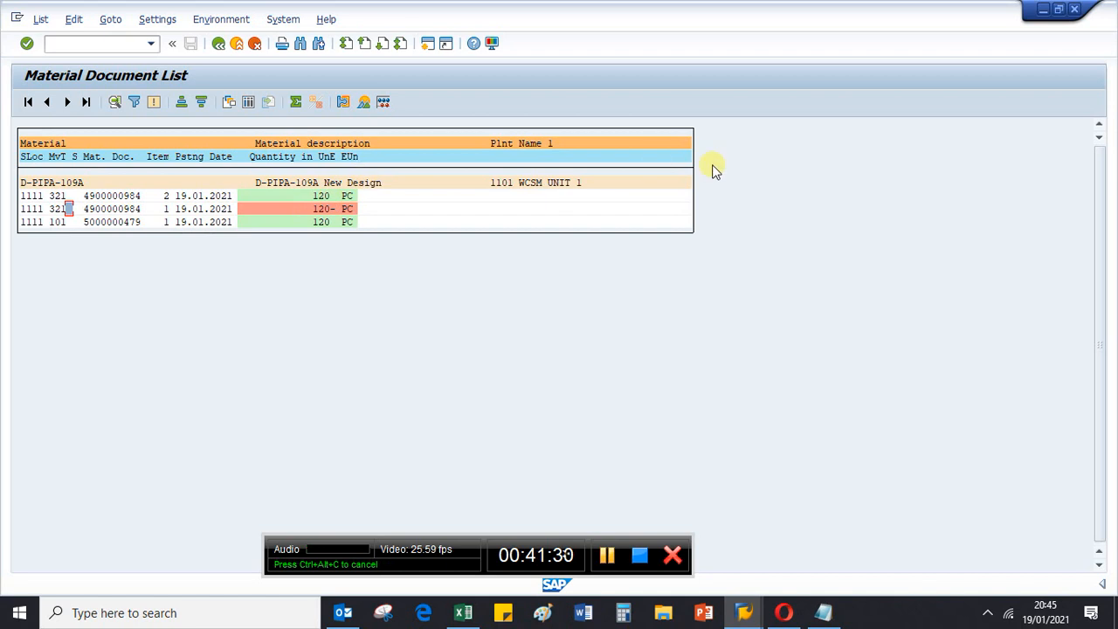
pyautogui.click(218, 42)
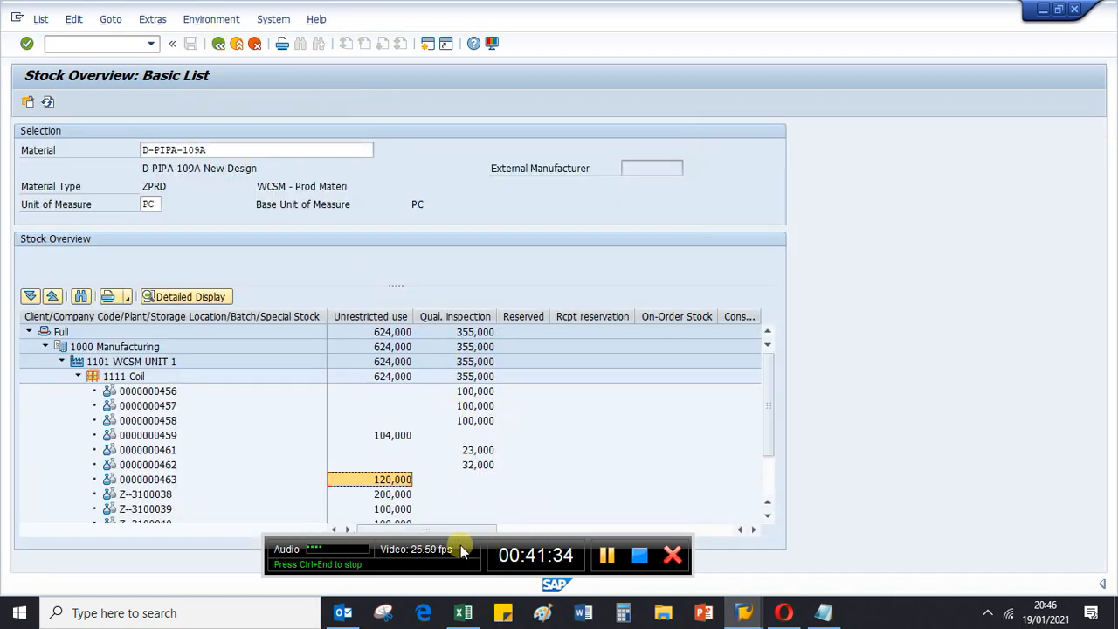
pyautogui.moveTo(463, 550); pyautogui.dragTo(386, 553)
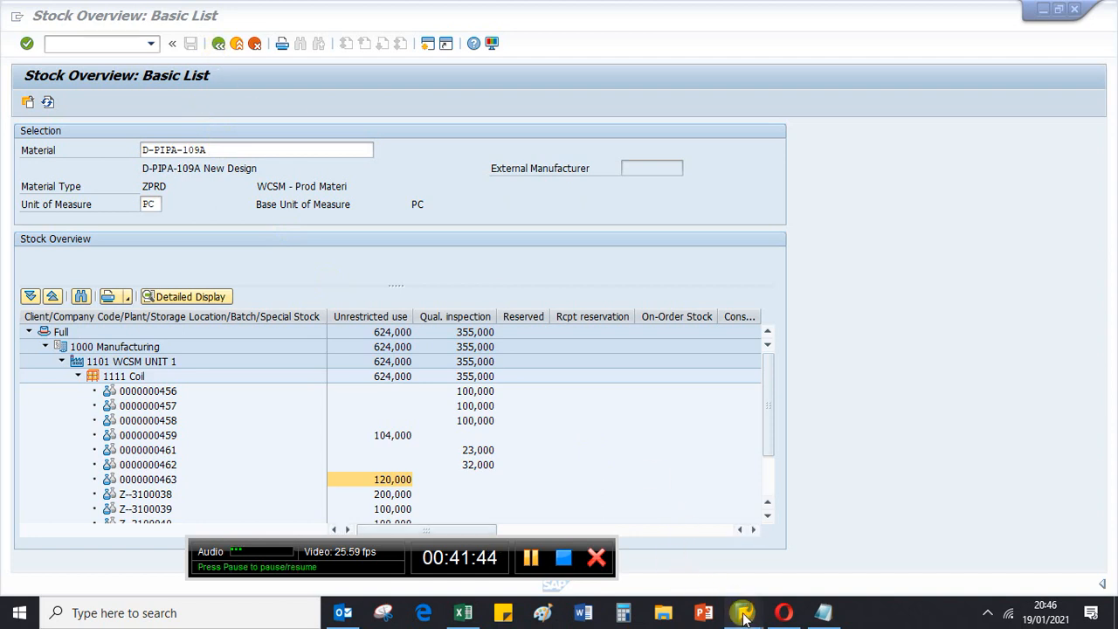
pyautogui.moveTo(743, 614)
pyautogui.click(816, 554)
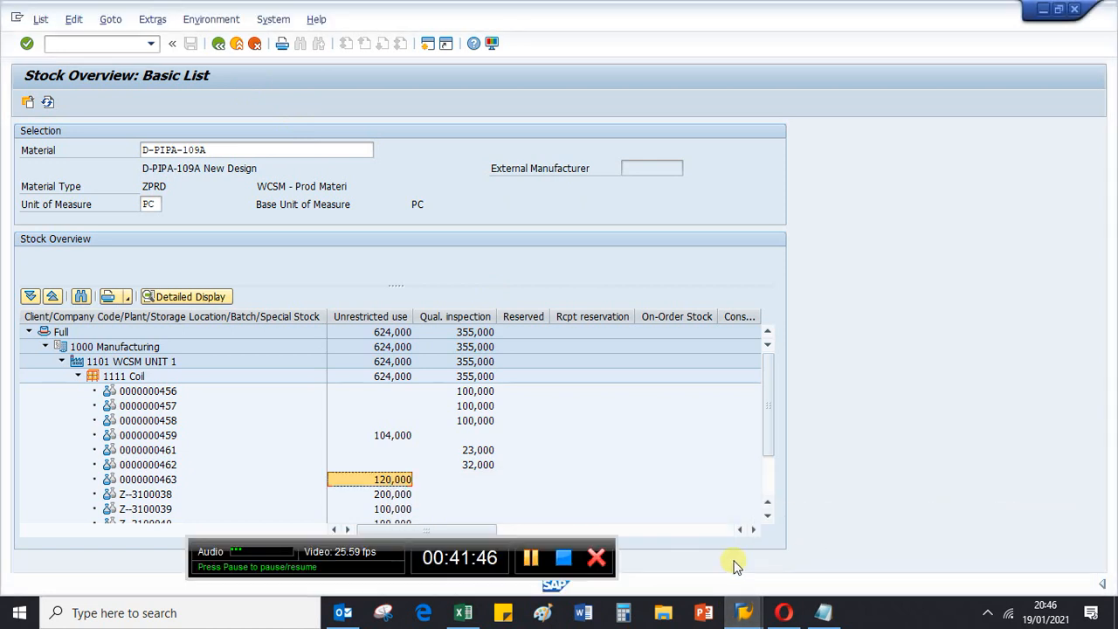
# Switch from the stock overview to the inspection lot worklist and review the lots listed for D-PIPA-109A.
pyautogui.moveTo(548, 552); pyautogui.dragTo(420, 569)
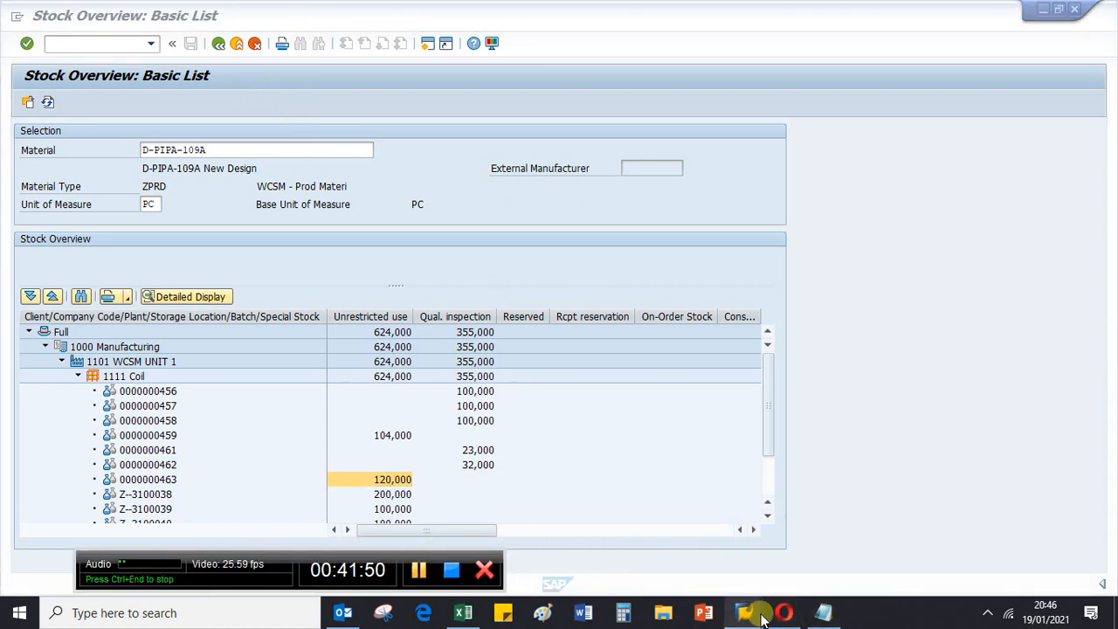
pyautogui.moveTo(745, 612)
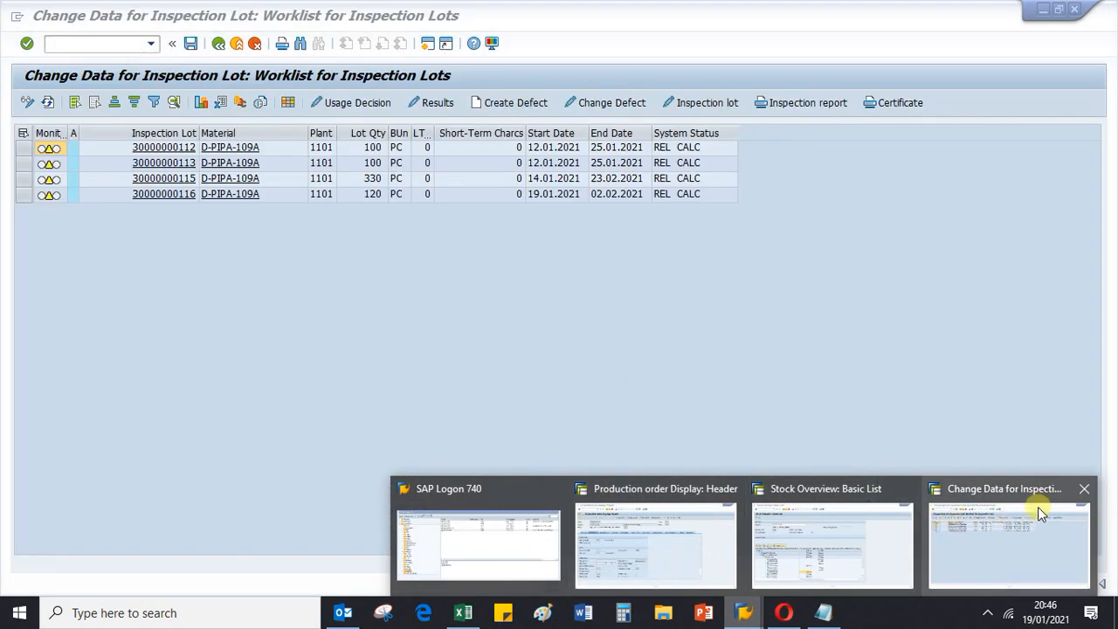
pyautogui.click(1038, 534)
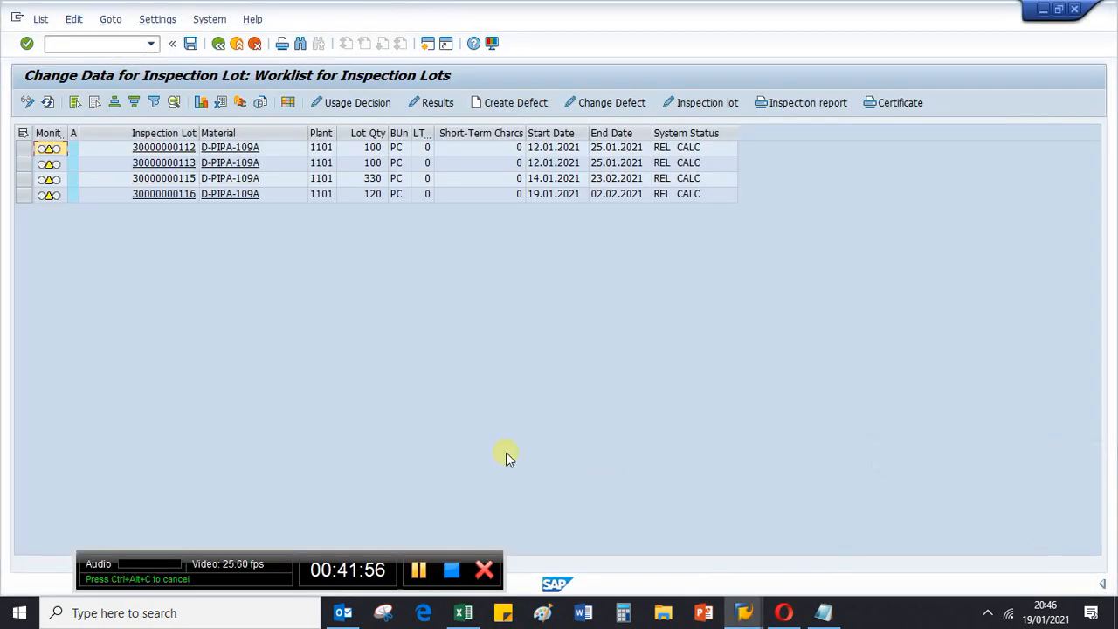
pyautogui.moveTo(820, 614)
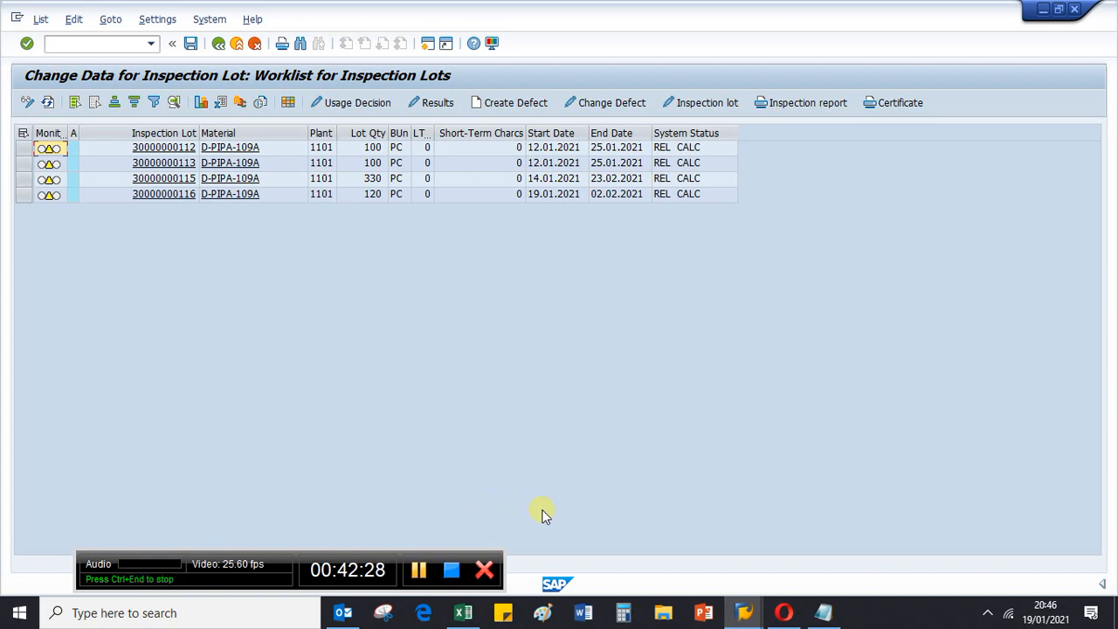
pyautogui.moveTo(739, 616)
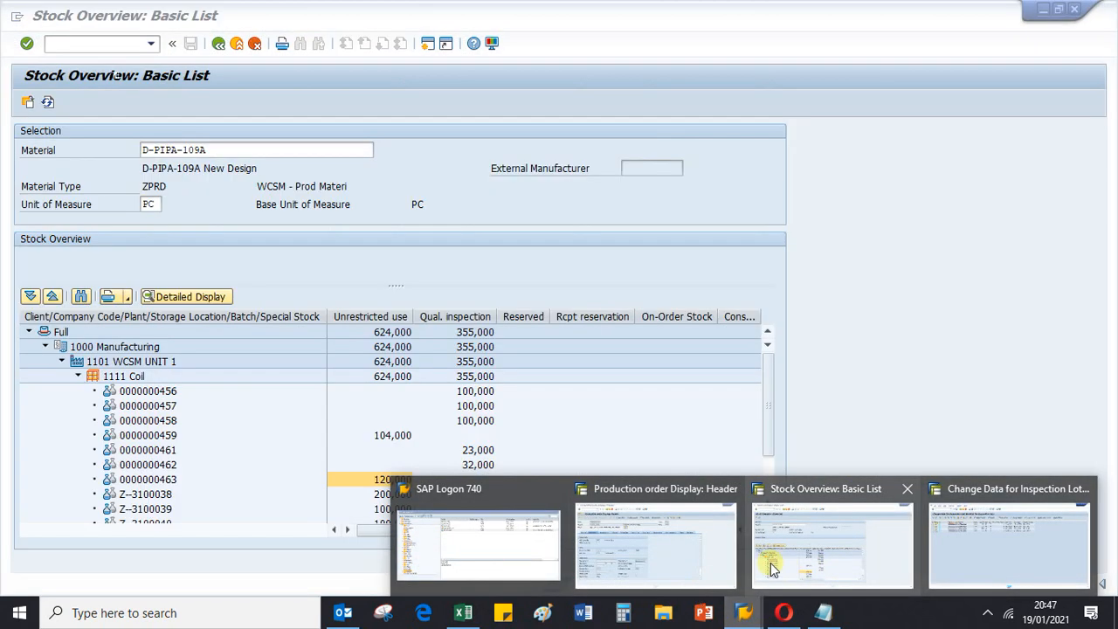
pyautogui.click(923, 549)
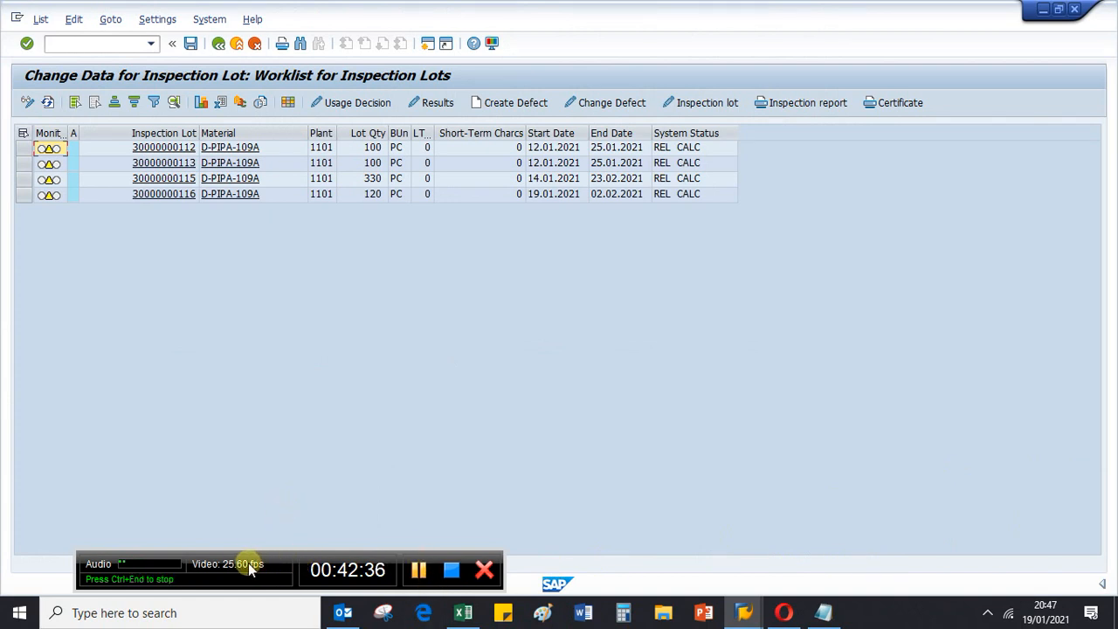
pyautogui.moveTo(248, 556); pyautogui.dragTo(230, 497)
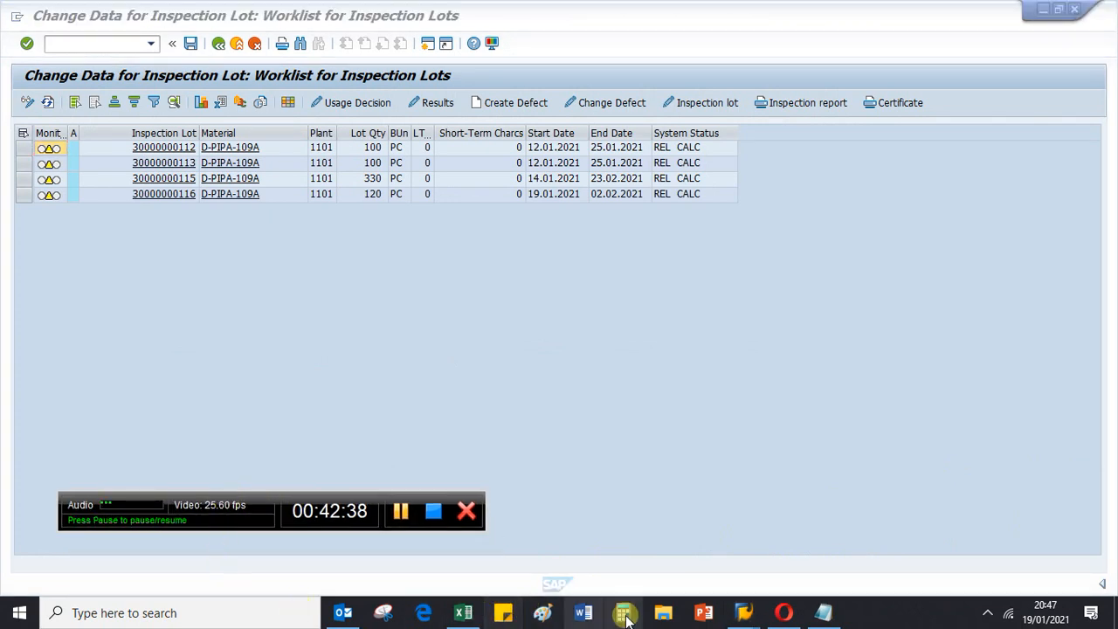
# Switch to the Opera browser, open the Syllabus SAP QM page from the Materi SAP site, and return to the JNC Consultant page.
pyautogui.click(781, 613)
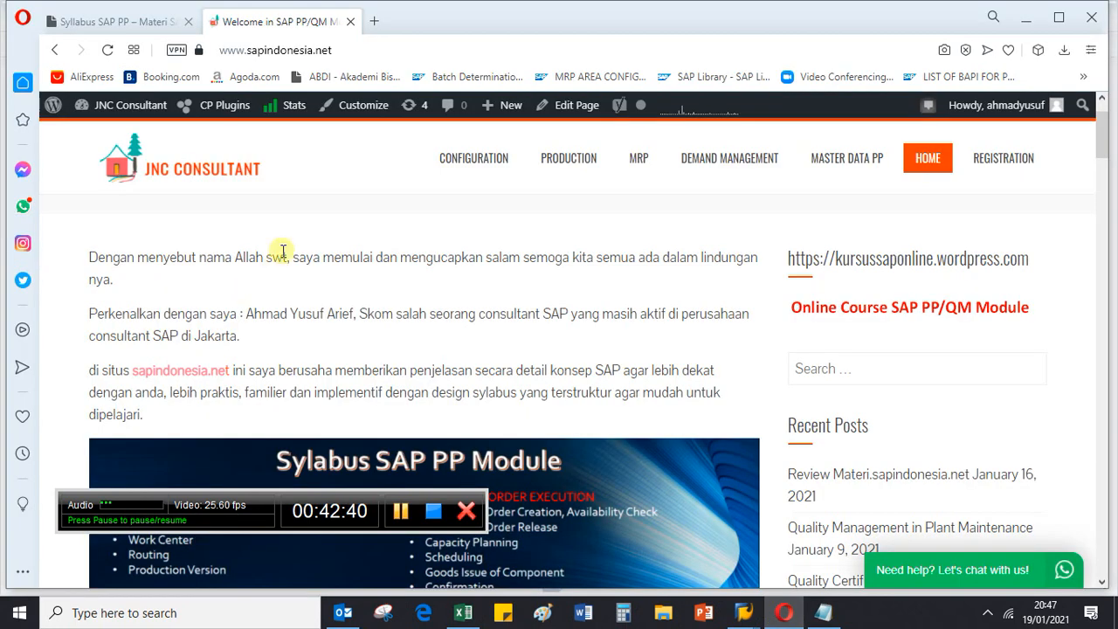
pyautogui.scroll(-1, 266, 297)
pyautogui.click(110, 20)
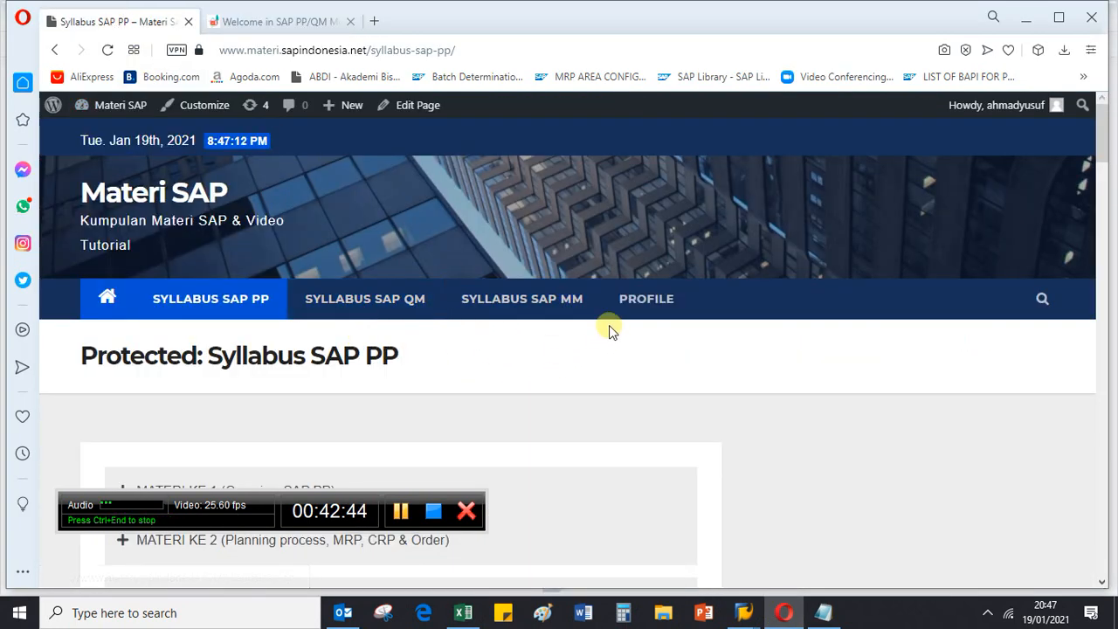
pyautogui.click(404, 302)
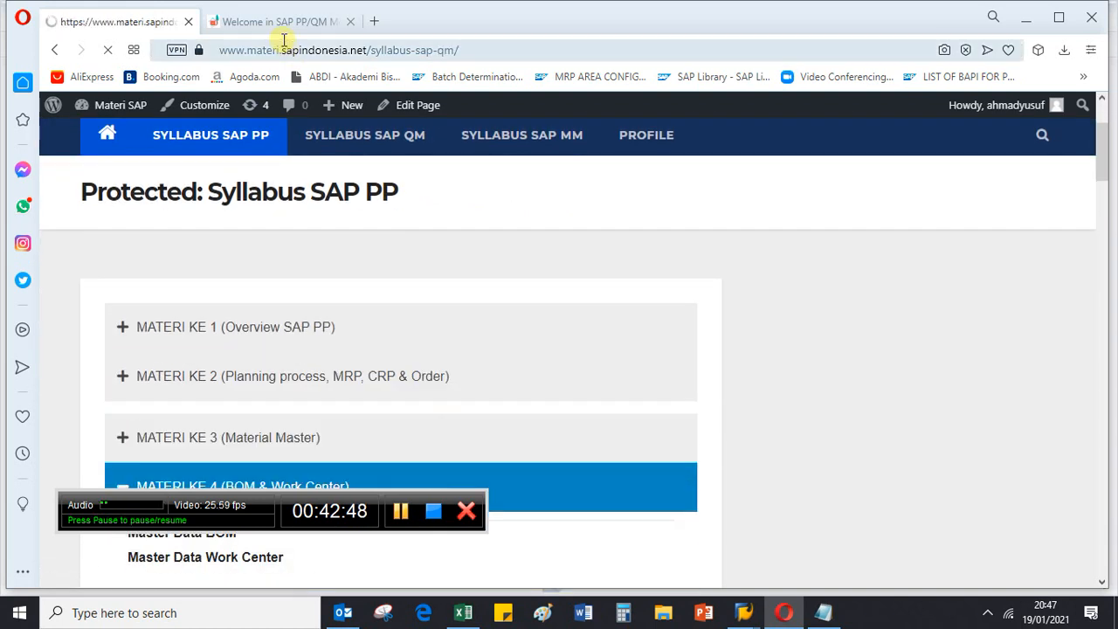
pyautogui.click(284, 26)
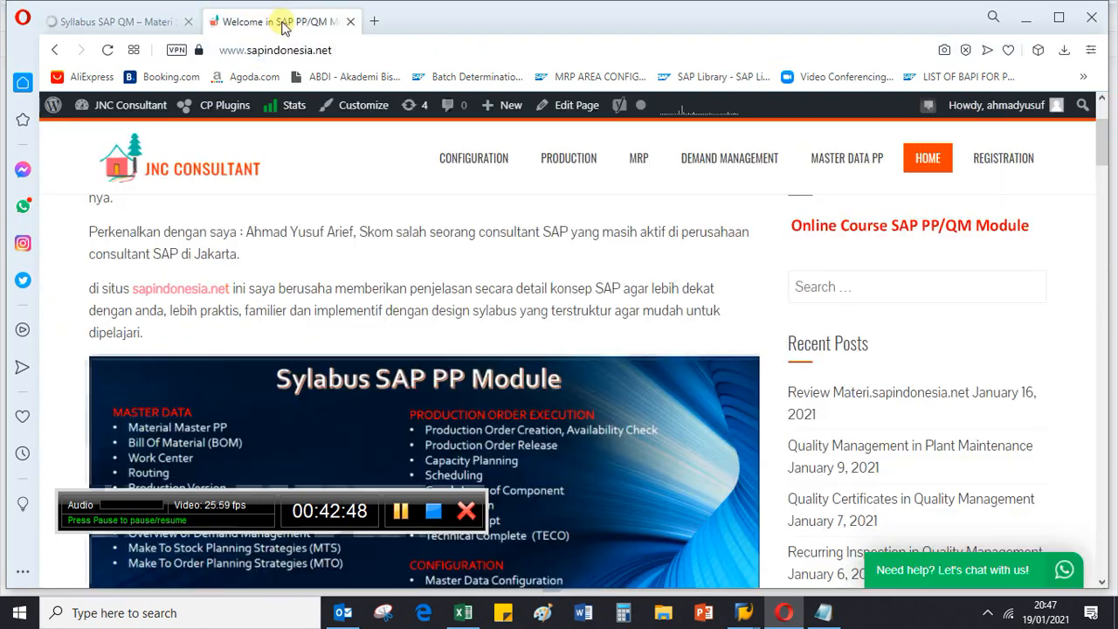
# Open kursussaponline.wordpress.com/wp-admin/edit.php in a new browser tab.
pyautogui.click(380, 25)
pyautogui.click(407, 49)
pyautogui.write('kursussaponline.wordpress.com/wp-admin/edit.php')
pyautogui.press('Return')
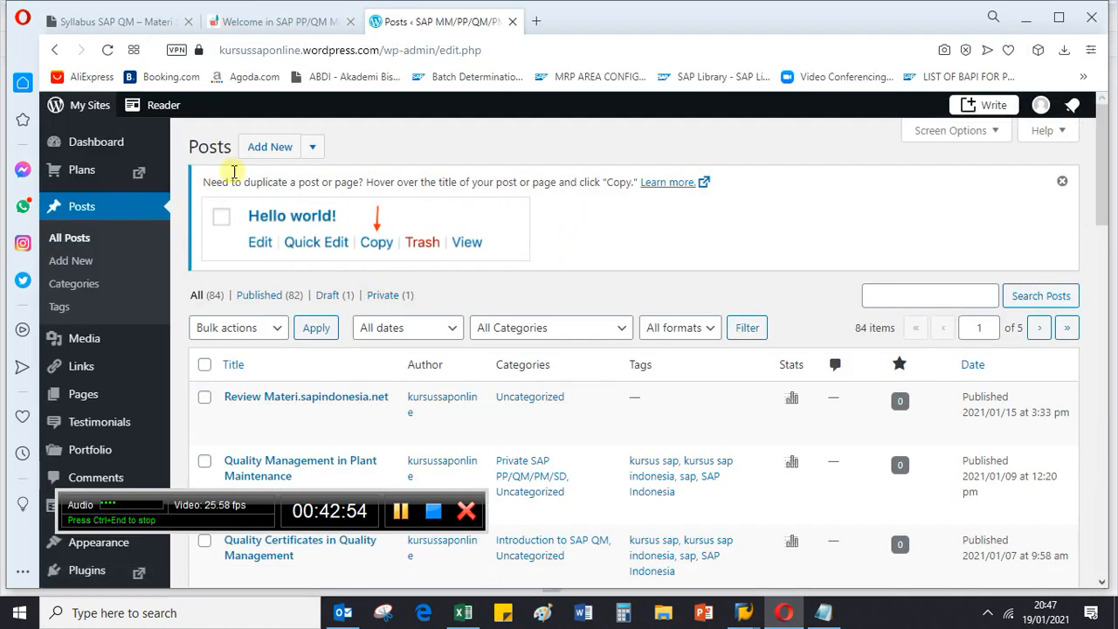
# Shorten the address to kursussaponline.wordpress.com and load the site's home page.
pyautogui.click(497, 50)
pyautogui.write('ku')
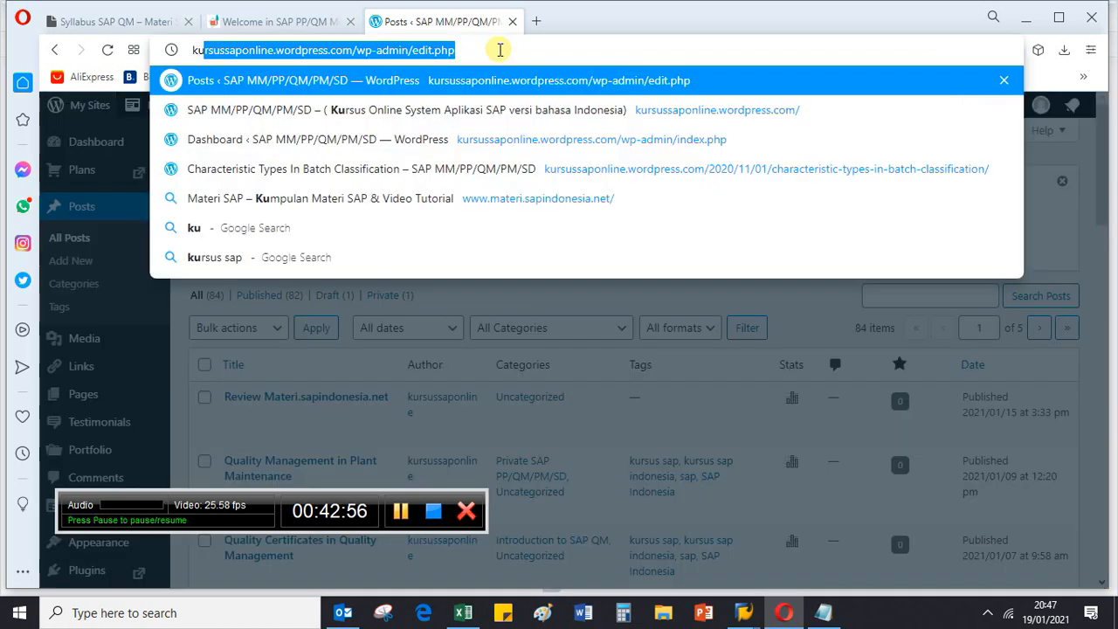
pyautogui.press('End')
pyautogui.press('BackSpace')
pyautogui.press('BackSpace')
pyautogui.press('BackSpace')
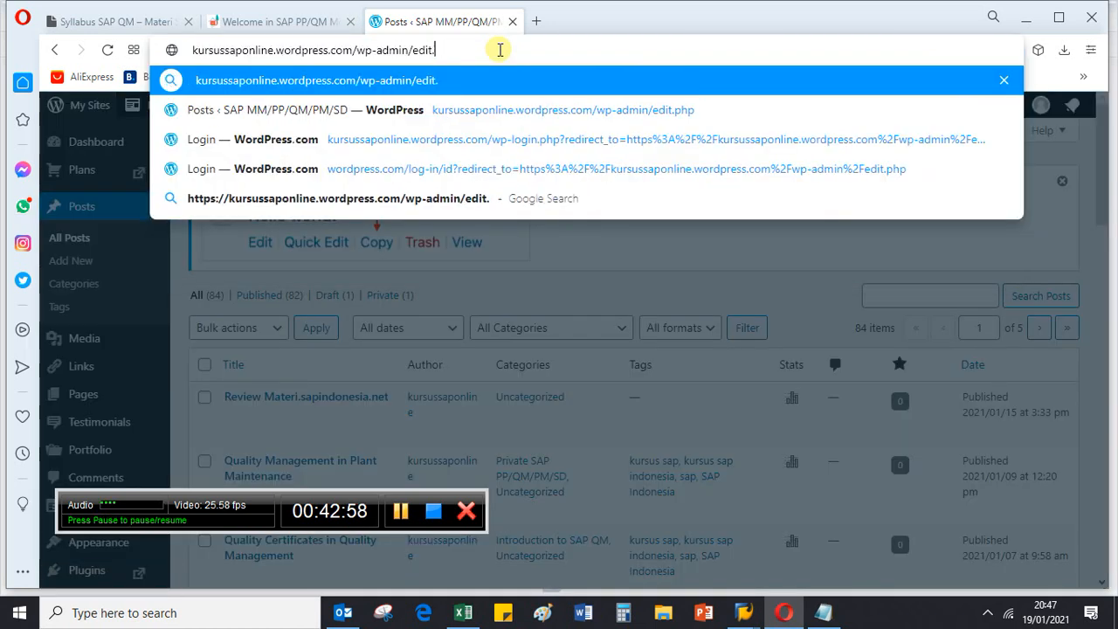
pyautogui.press('BackSpace')
pyautogui.press('BackSpace')
pyautogui.press('BackSpace')
pyautogui.press('BackSpace')
pyautogui.press('BackSpace')
pyautogui.press('BackSpace')
pyautogui.press('BackSpace')
pyautogui.press('BackSpace')
pyautogui.press('BackSpace')
pyautogui.press('BackSpace')
pyautogui.press('BackSpace')
pyautogui.press('BackSpace')
pyautogui.press('BackSpace')
pyautogui.press('BackSpace')
pyautogui.press('Return')
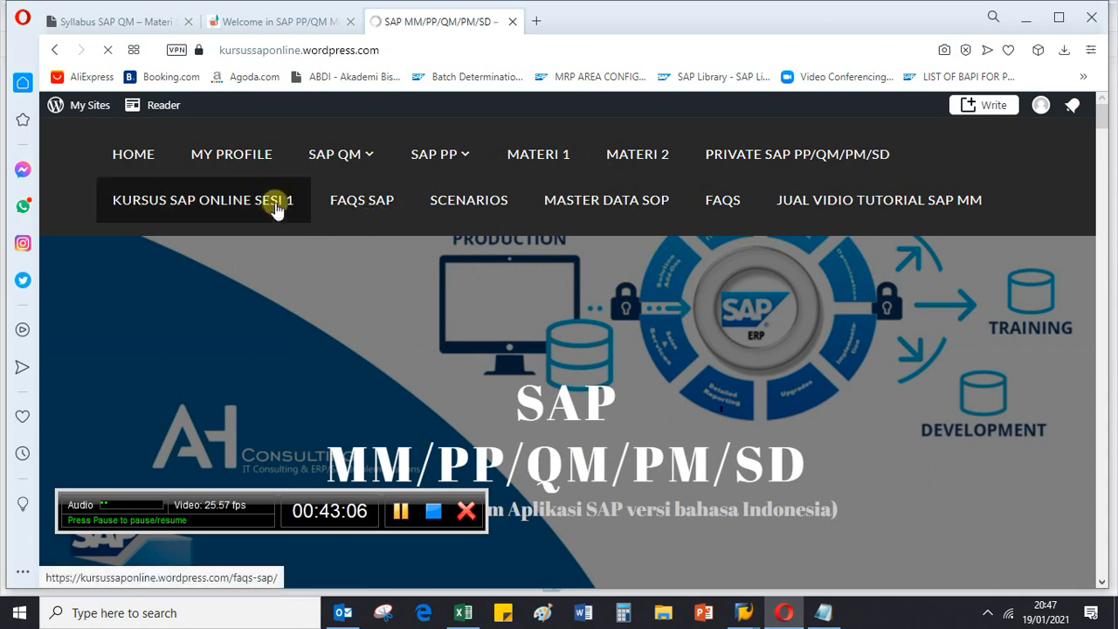
# Open the site's My Profile page and highlight the phone number line in its contact details.
pyautogui.click(243, 166)
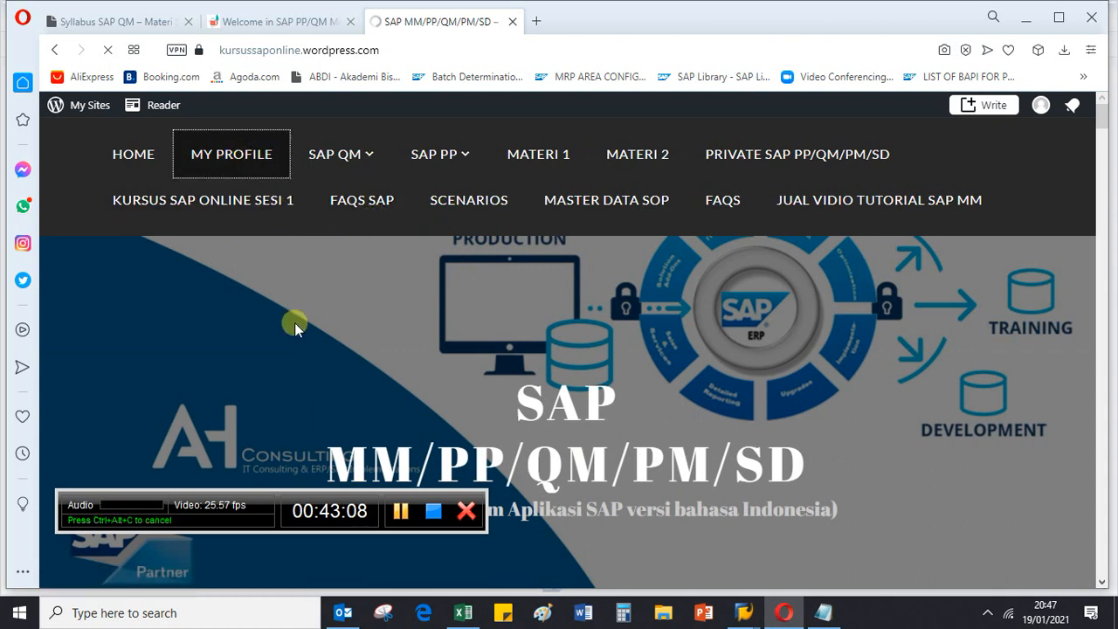
pyautogui.moveTo(335, 280)
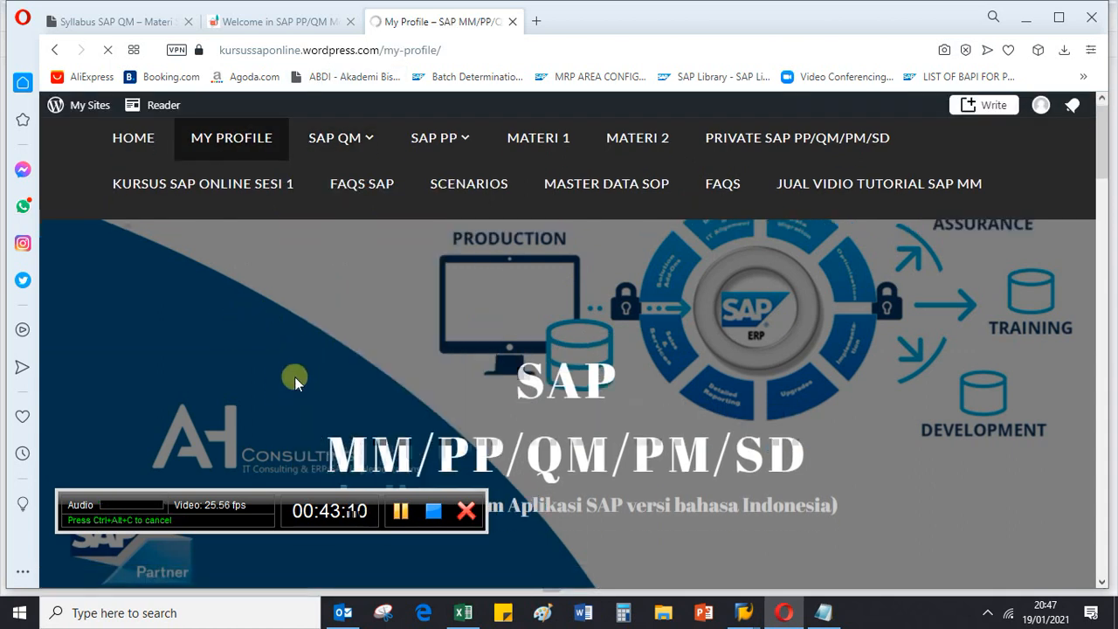
pyautogui.scroll(-10, 295, 377)
pyautogui.scroll(-8, 294, 384)
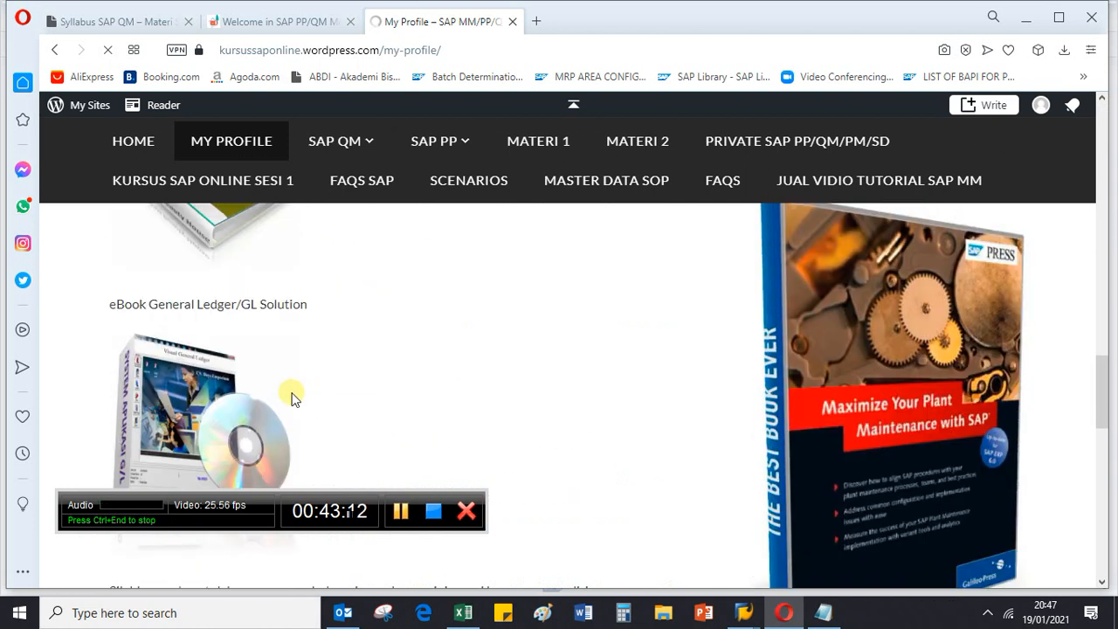
pyautogui.scroll(4, 218, 428)
pyautogui.moveTo(278, 431); pyautogui.dragTo(107, 412)
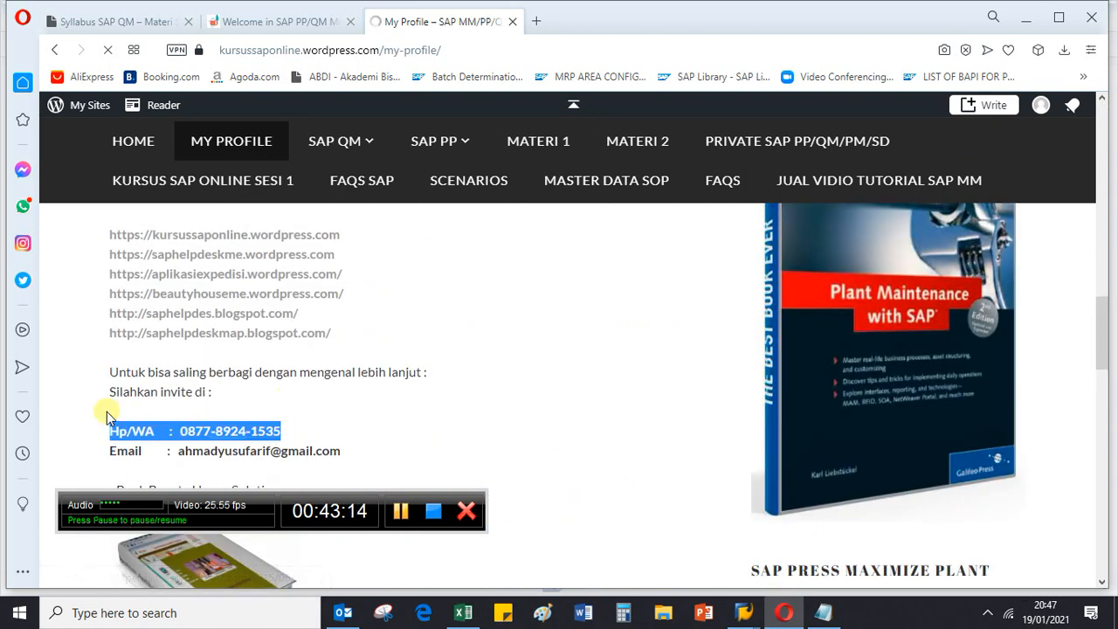
pyautogui.click(363, 472)
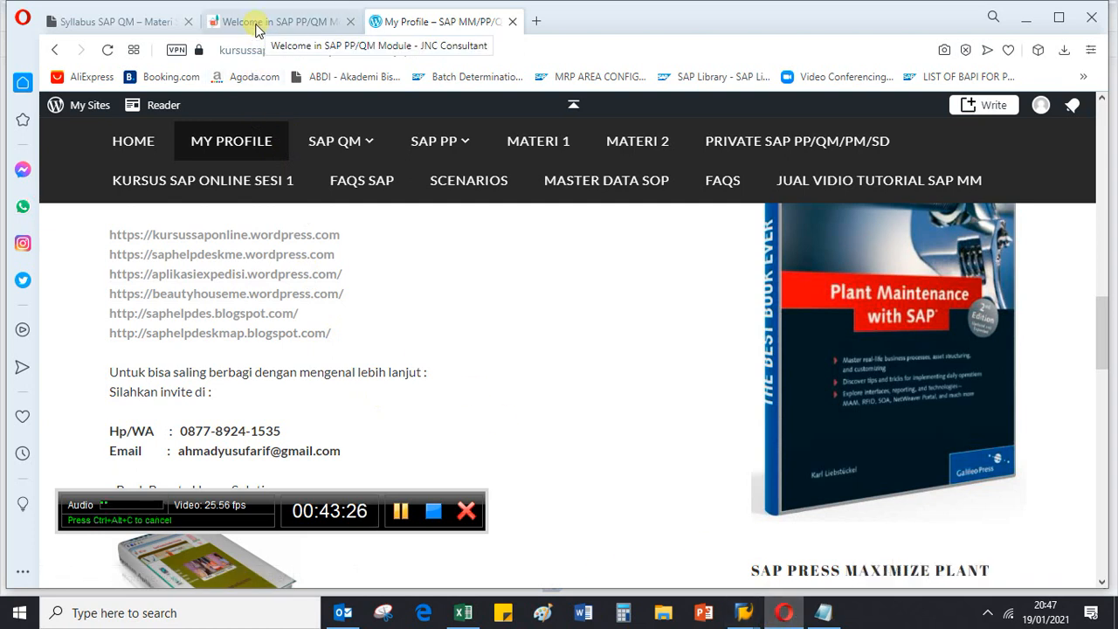
# Return to the Syllabus SAP QM page on the Materi SAP site.
pyautogui.click(102, 23)
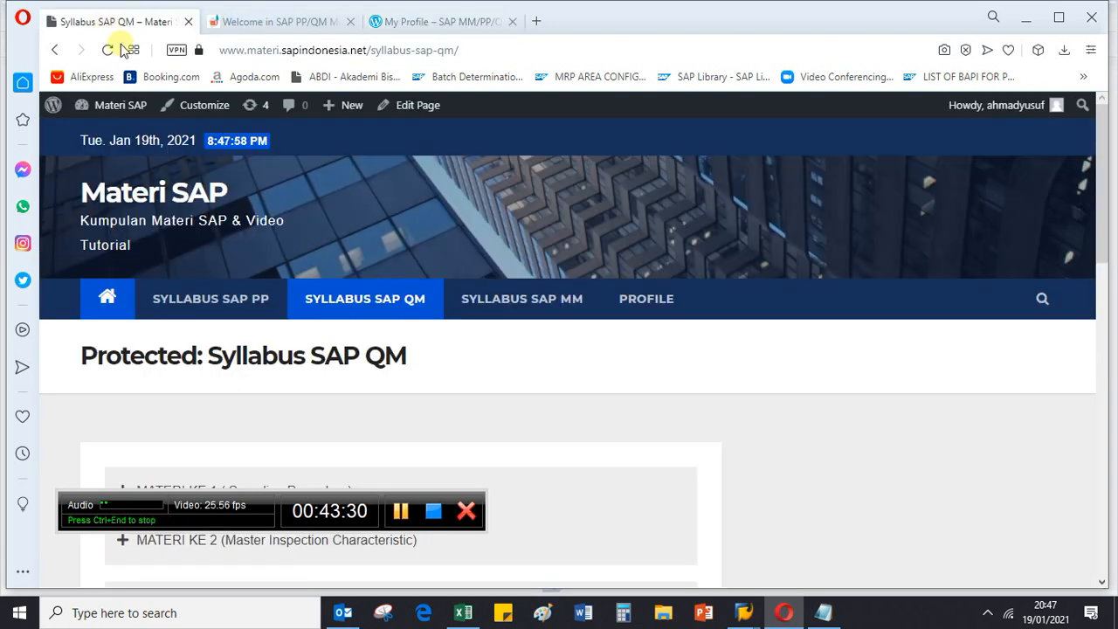
pyautogui.moveTo(382, 507); pyautogui.dragTo(398, 555)
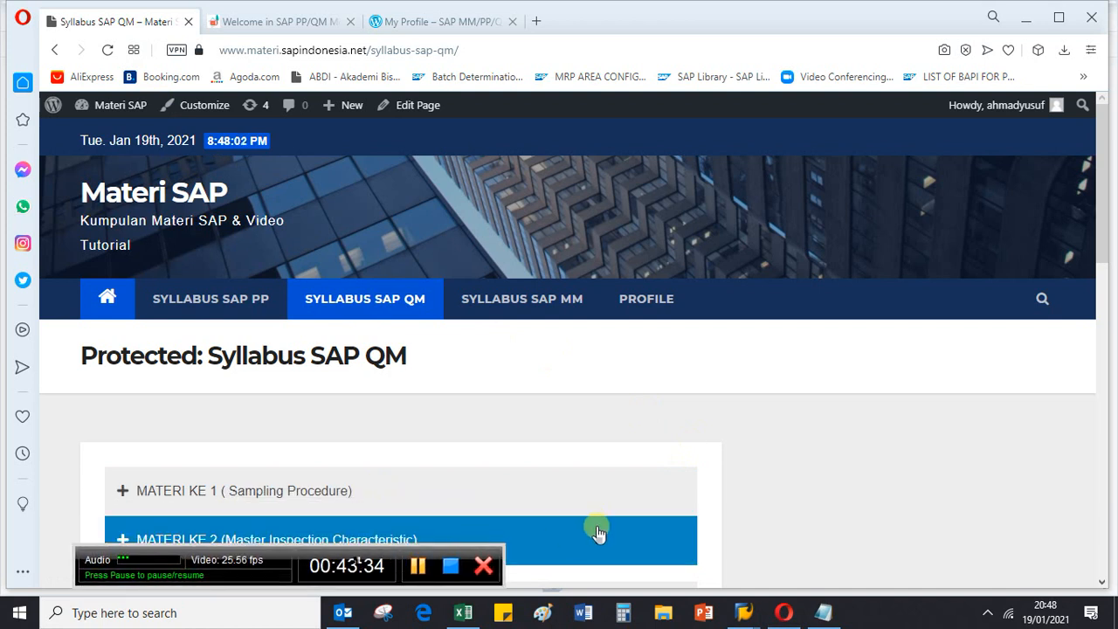